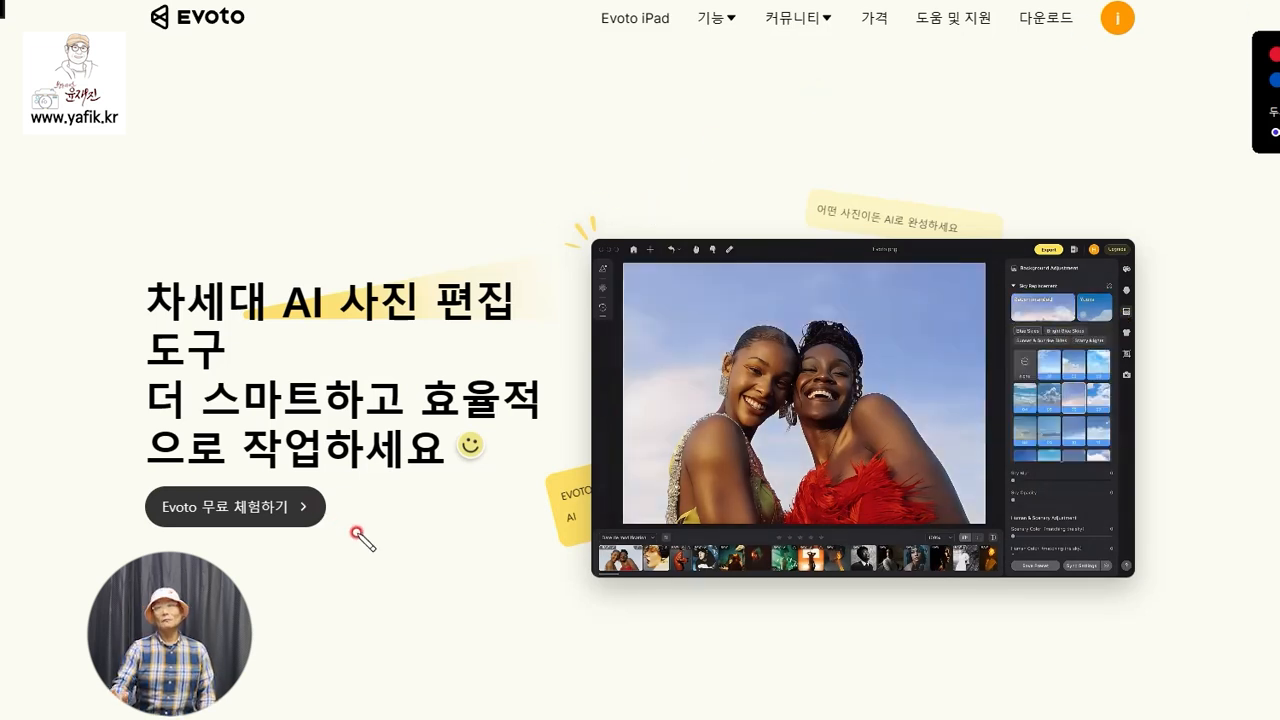
Step: Circle the free-trial button on the Evoto home page and open the pricing page
mouse_move(90, 500)
mouse_down()
mouse_move(343, 449)
mouse_move(343, 557)
mouse_move(360, 545)
mouse_up()
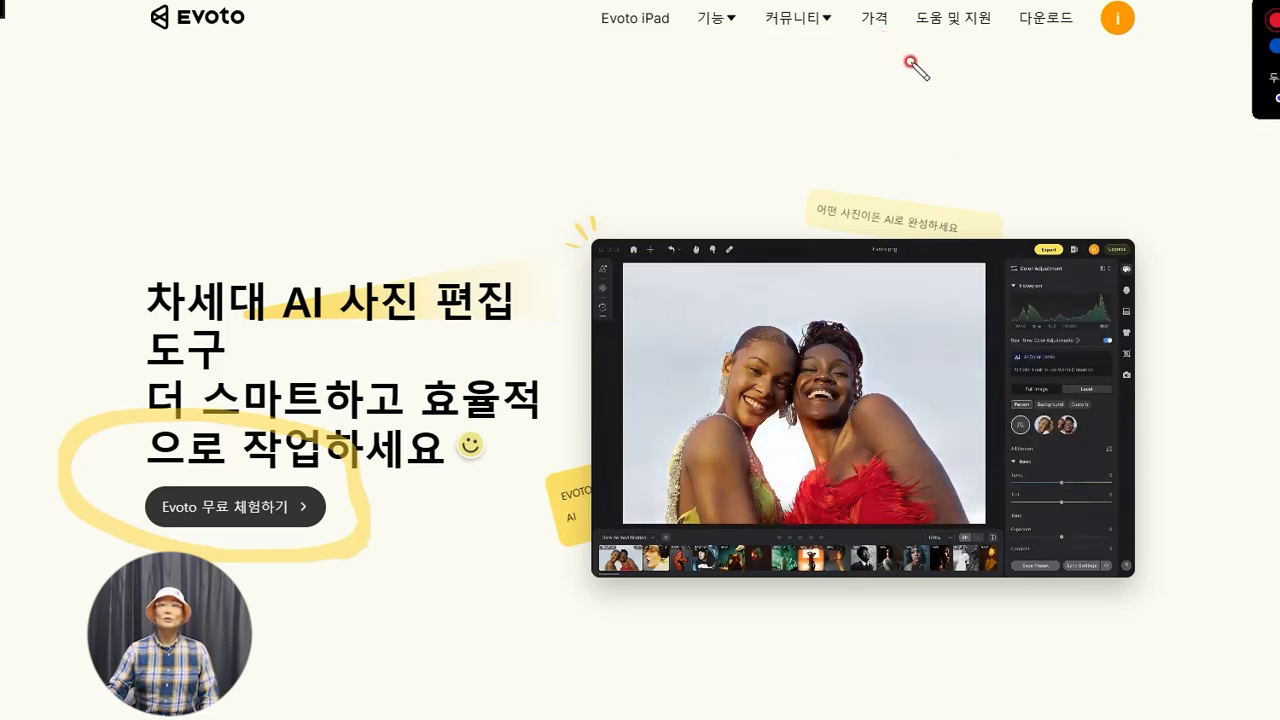
mouse_move(893, 55)
mouse_down()
mouse_move(879, 6)
mouse_move(915, 32)
mouse_move(894, 63)
mouse_up()
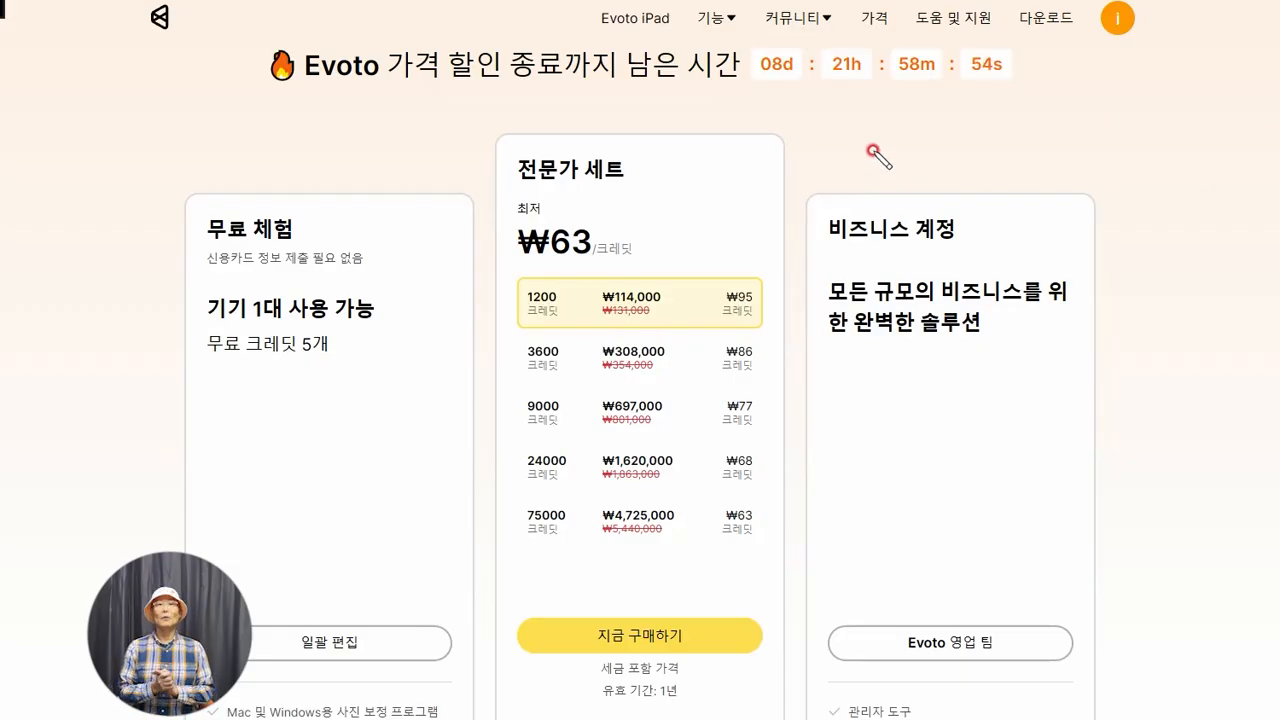
click(873, 17)
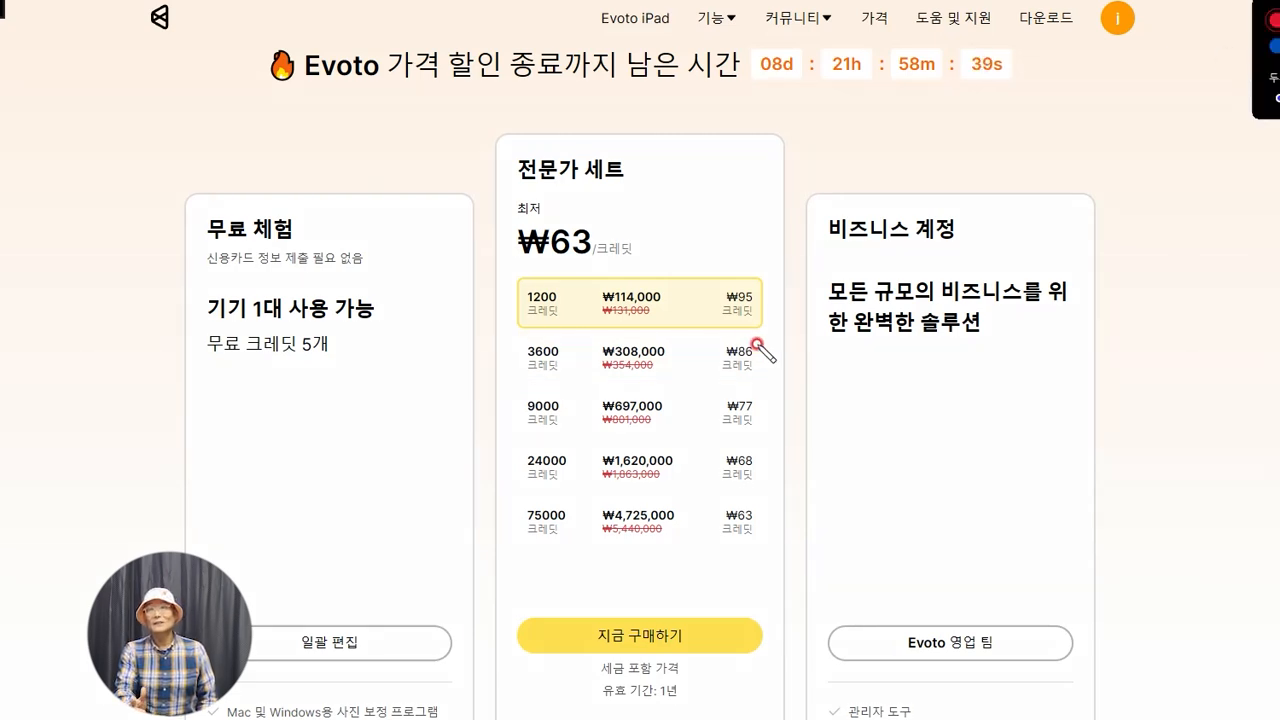
Step: Mark the professional set's lowest price per credit, its credit packages from 1200 to 75000, and the one-year validity period
mouse_move(771, 329)
mouse_down()
mouse_move(530, 337)
mouse_move(476, 274)
mouse_move(578, 245)
mouse_move(695, 240)
mouse_move(768, 268)
mouse_move(738, 337)
mouse_up()
mouse_move(590, 304)
mouse_down()
mouse_move(486, 266)
mouse_move(618, 282)
mouse_move(642, 230)
mouse_move(588, 268)
mouse_up()
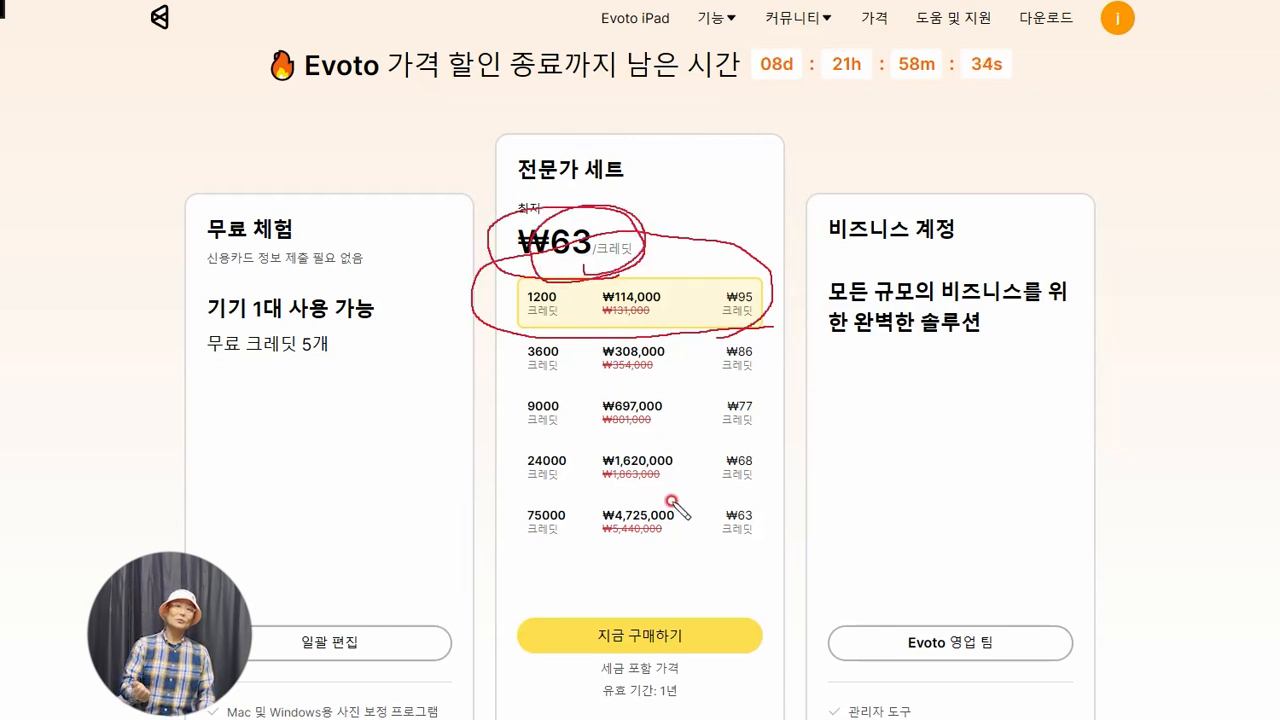
drag(587, 704, 678, 699)
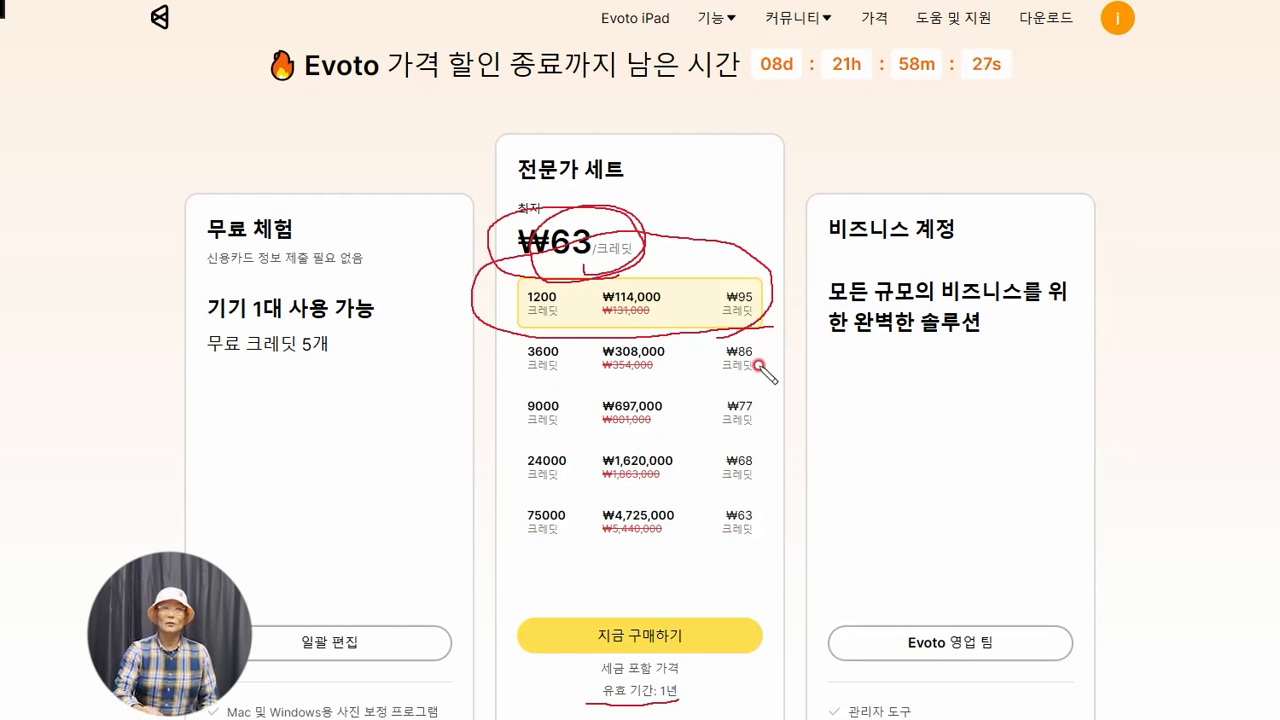
drag(521, 381, 563, 380)
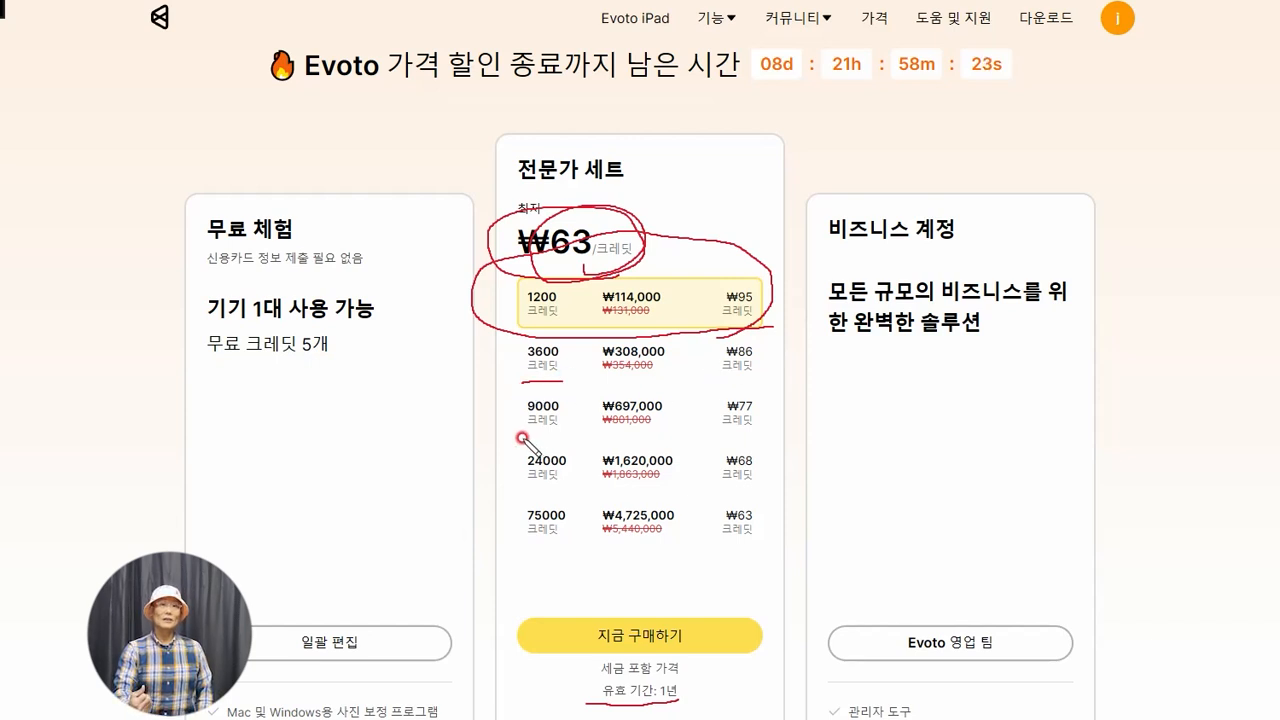
drag(530, 441, 572, 441)
drag(521, 491, 563, 494)
drag(522, 546, 553, 546)
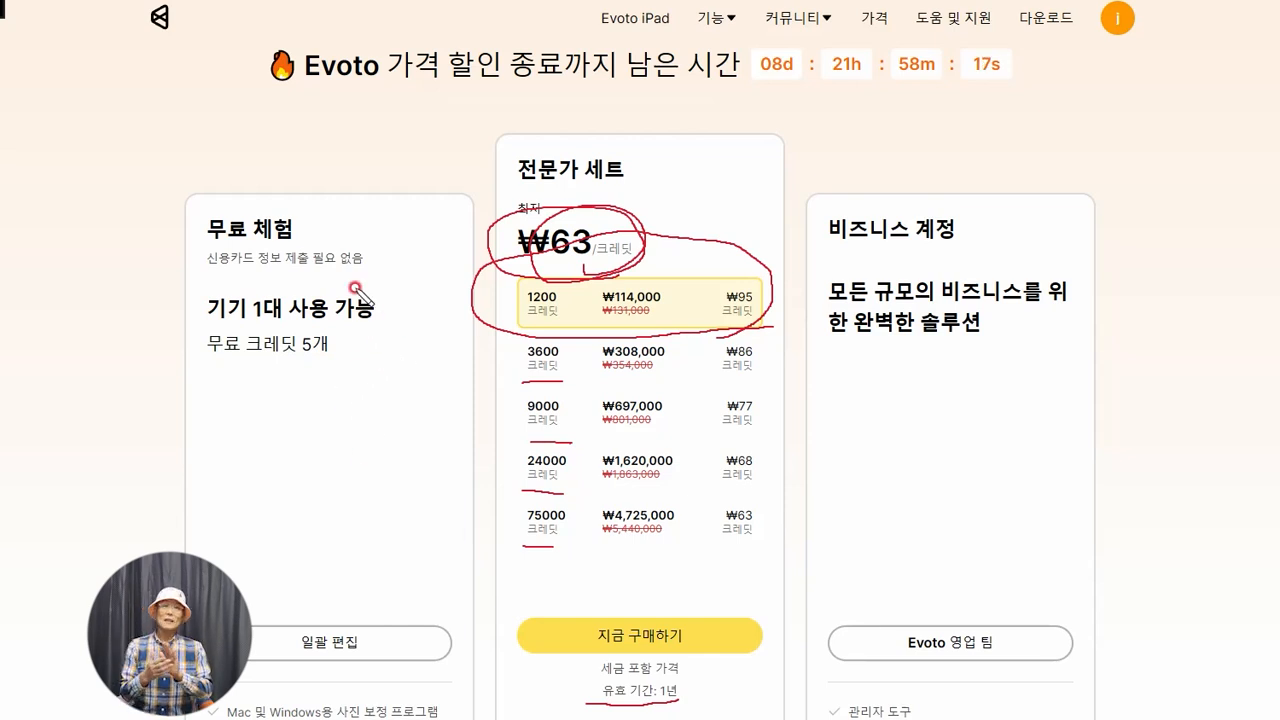
Step: Mark the free trial plan's heading, its one-device allowance and its five free credits
mouse_move(305, 270)
mouse_down()
mouse_move(202, 265)
mouse_move(169, 249)
mouse_move(165, 230)
mouse_move(188, 197)
mouse_move(236, 187)
mouse_move(298, 190)
mouse_move(362, 215)
mouse_move(369, 269)
mouse_move(283, 283)
mouse_up()
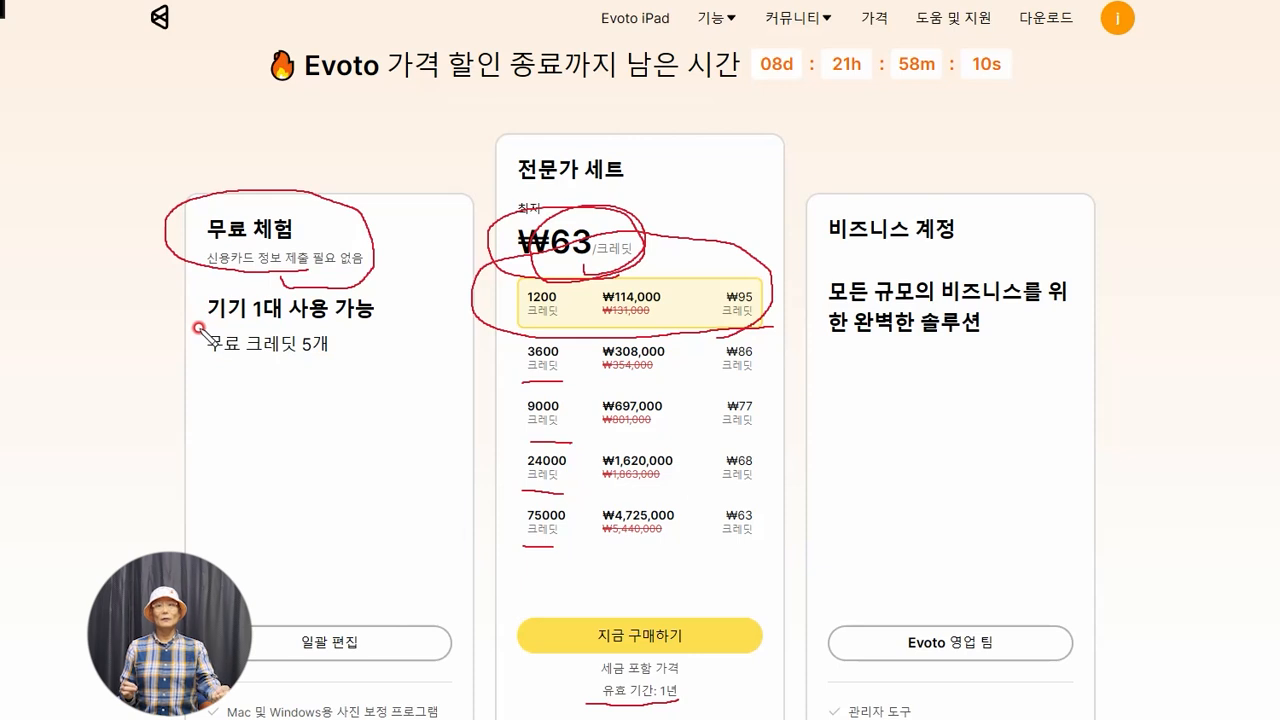
drag(202, 326, 375, 322)
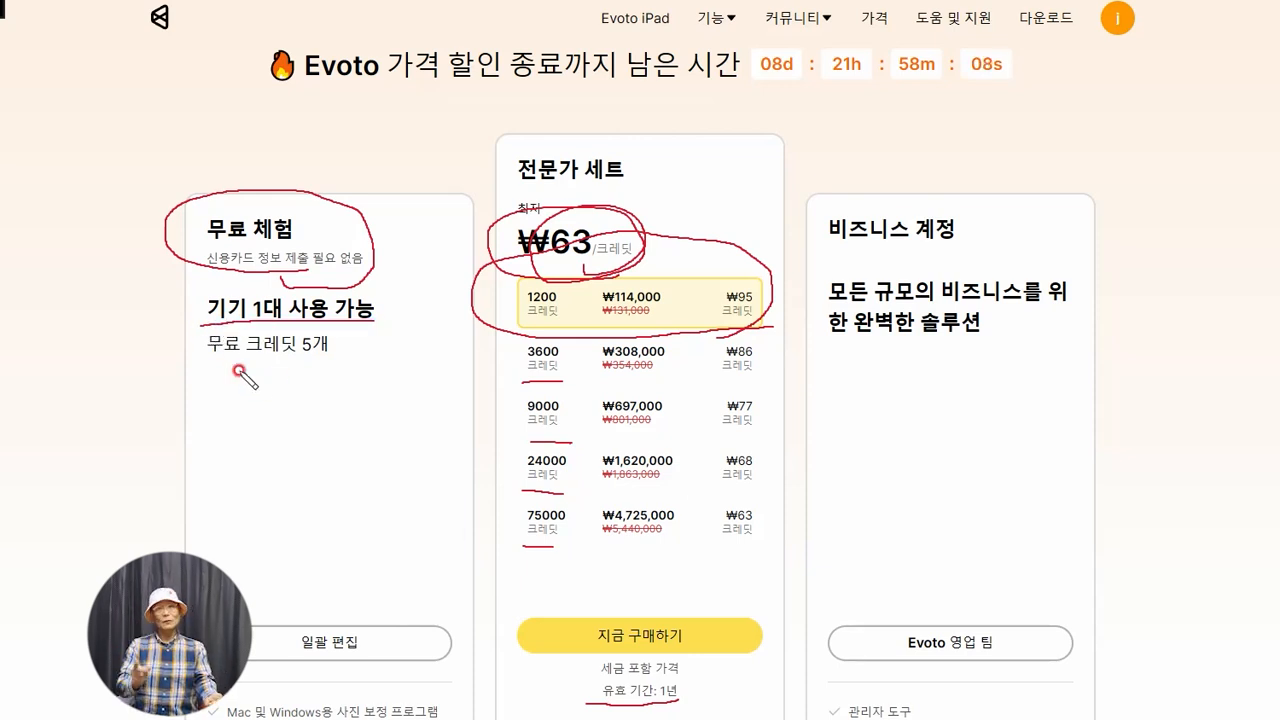
mouse_move(203, 358)
mouse_down()
mouse_move(331, 352)
mouse_move(326, 371)
mouse_move(290, 367)
mouse_move(289, 352)
mouse_move(294, 323)
mouse_move(328, 322)
mouse_move(345, 332)
mouse_move(334, 368)
mouse_up()
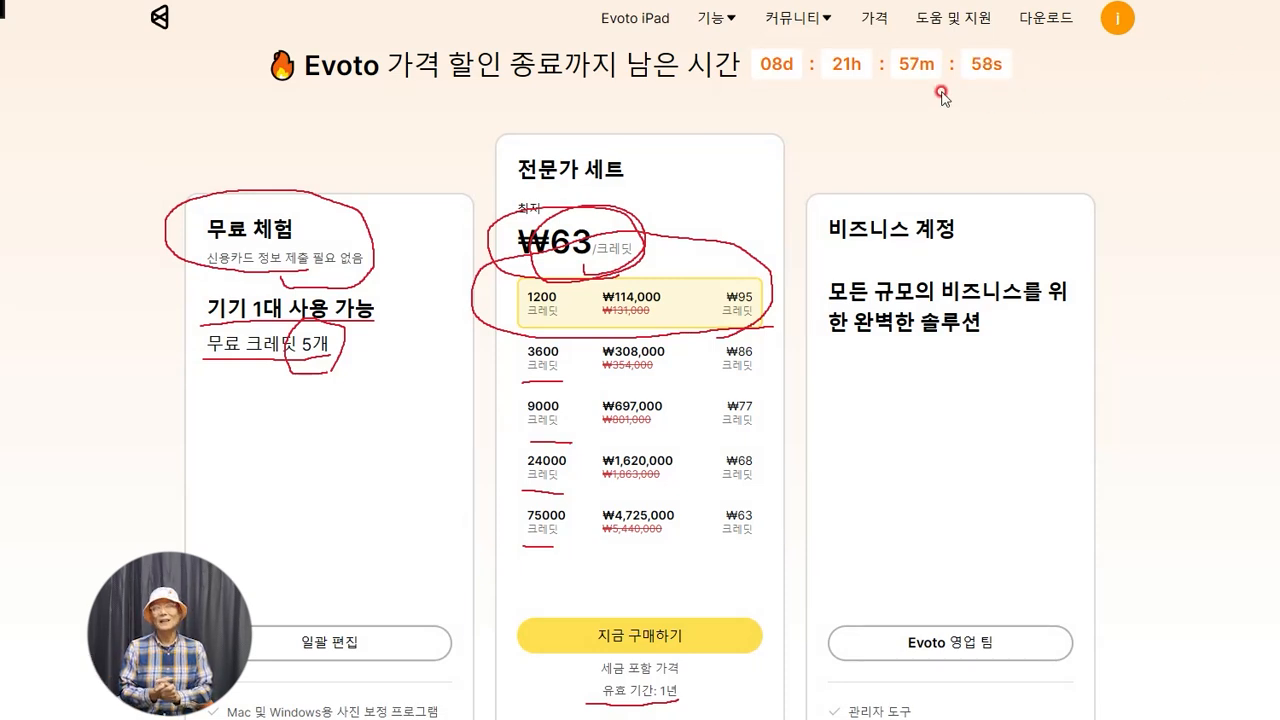
Step: Download the Windows version of Evoto from the download page and review the three installation stages
click(875, 19)
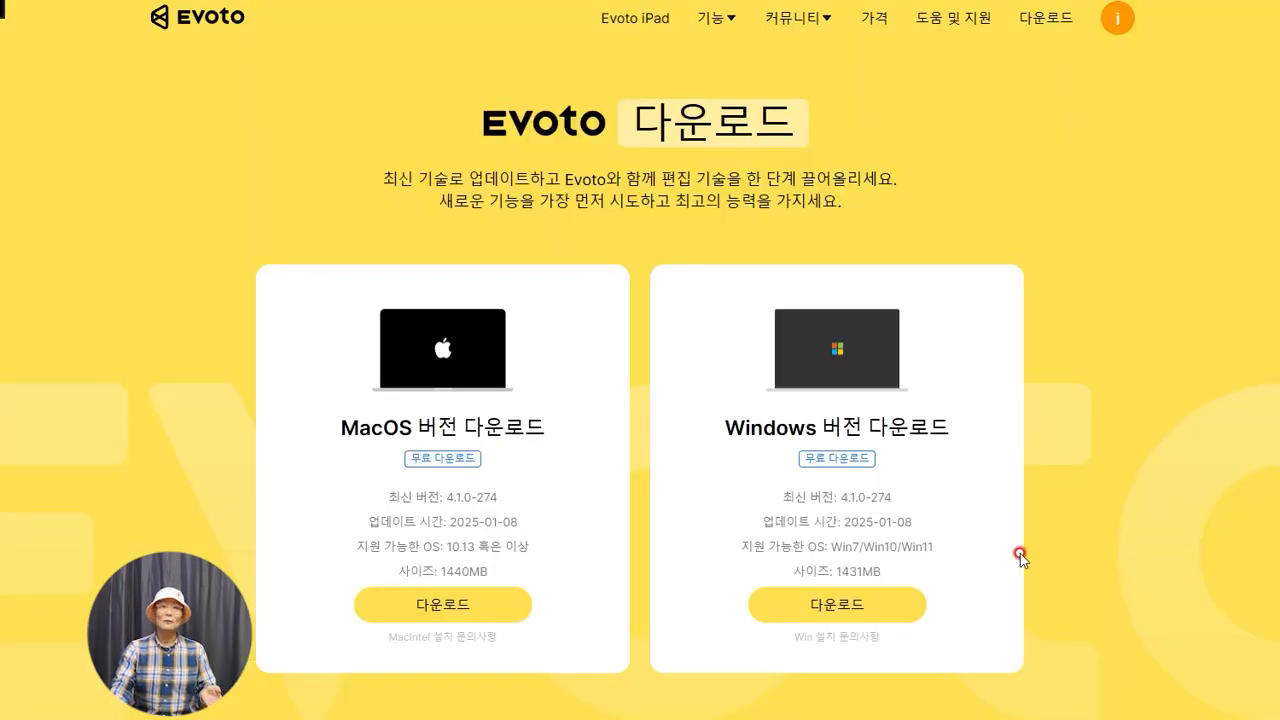
click(848, 605)
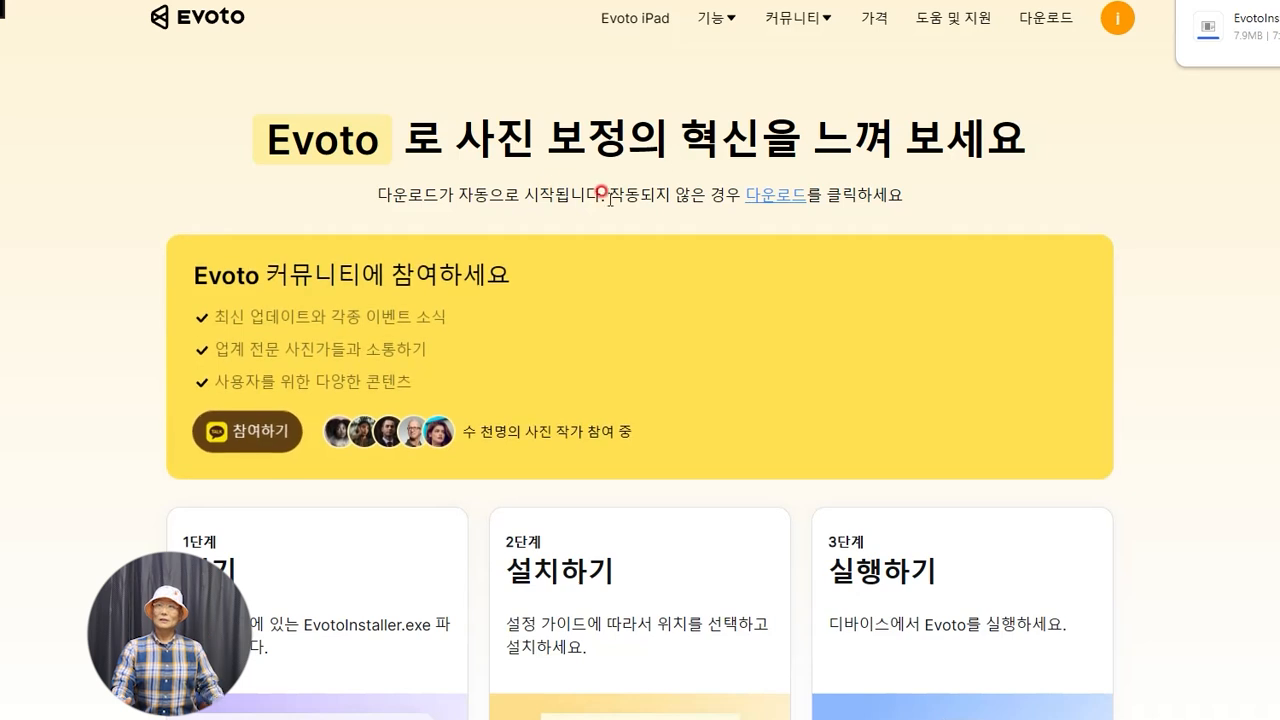
scroll(600, 500, down, 3)
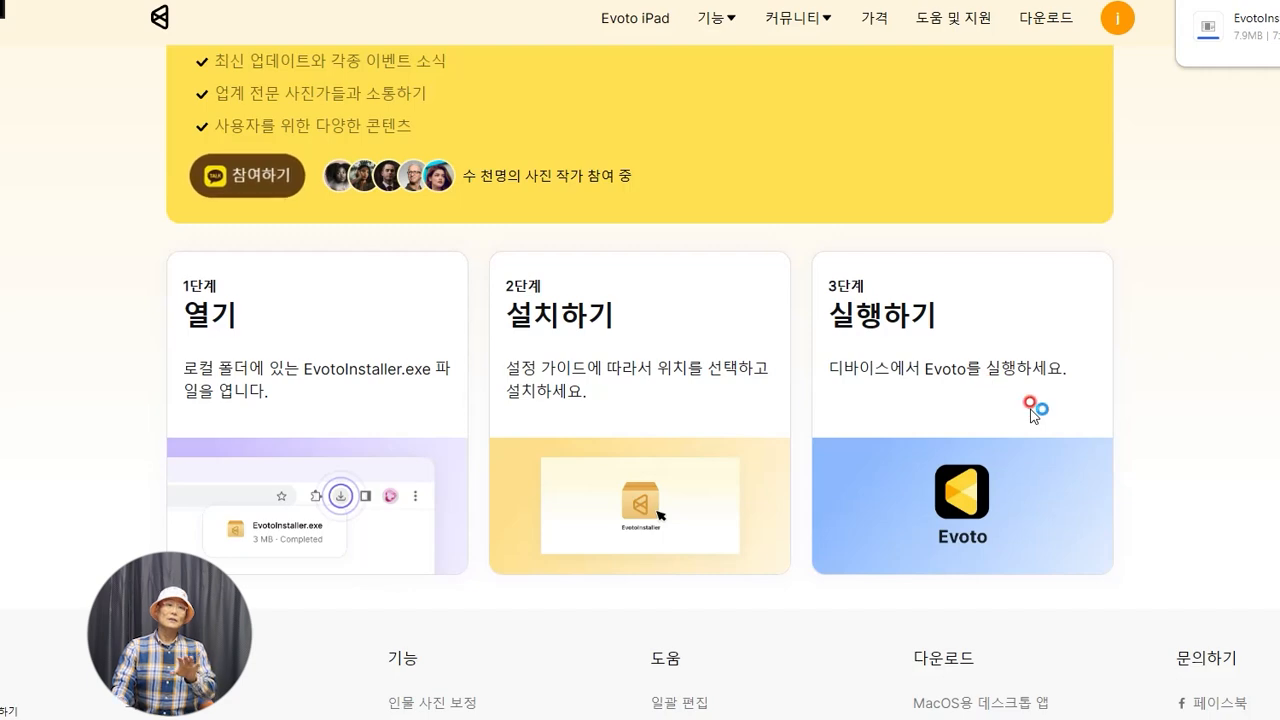
scroll(1157, 385, up, 1)
scroll(1157, 385, up, 1)
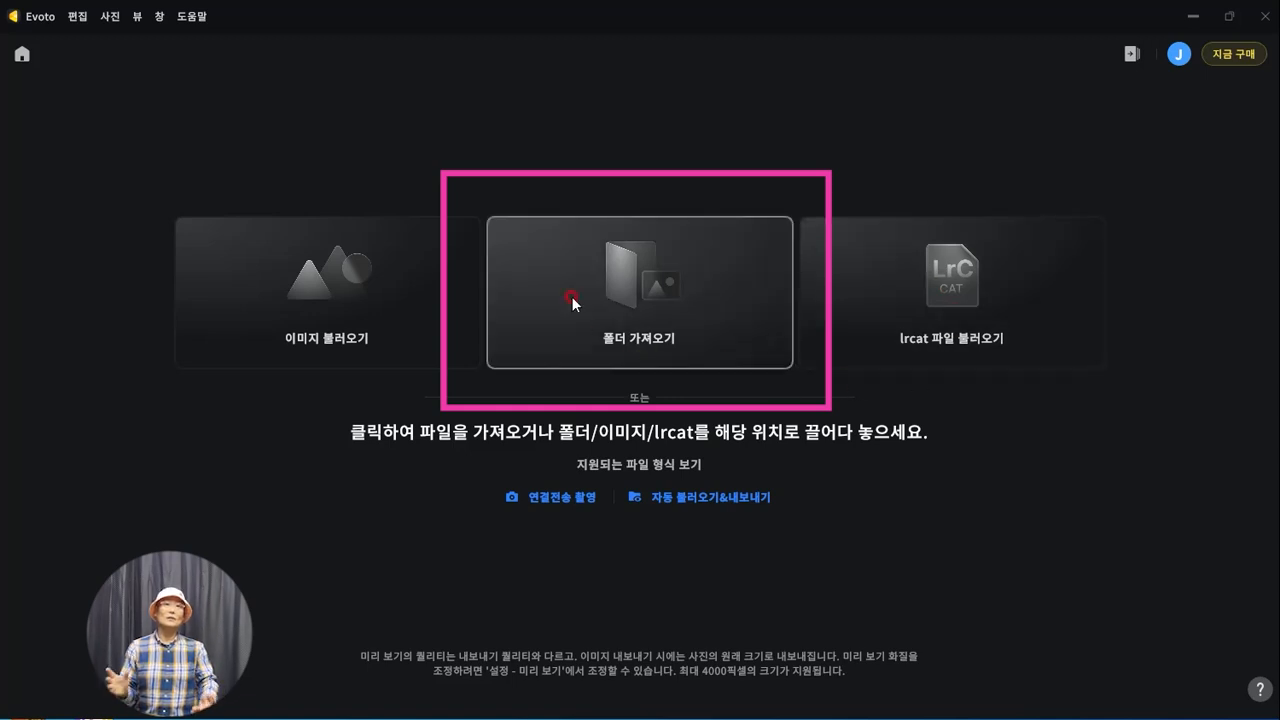
Step: Import the 20250115 Evoto sample-shot folder from the 2025 landscape folder on Data (D:) in the Evoto desktop app
click(647, 322)
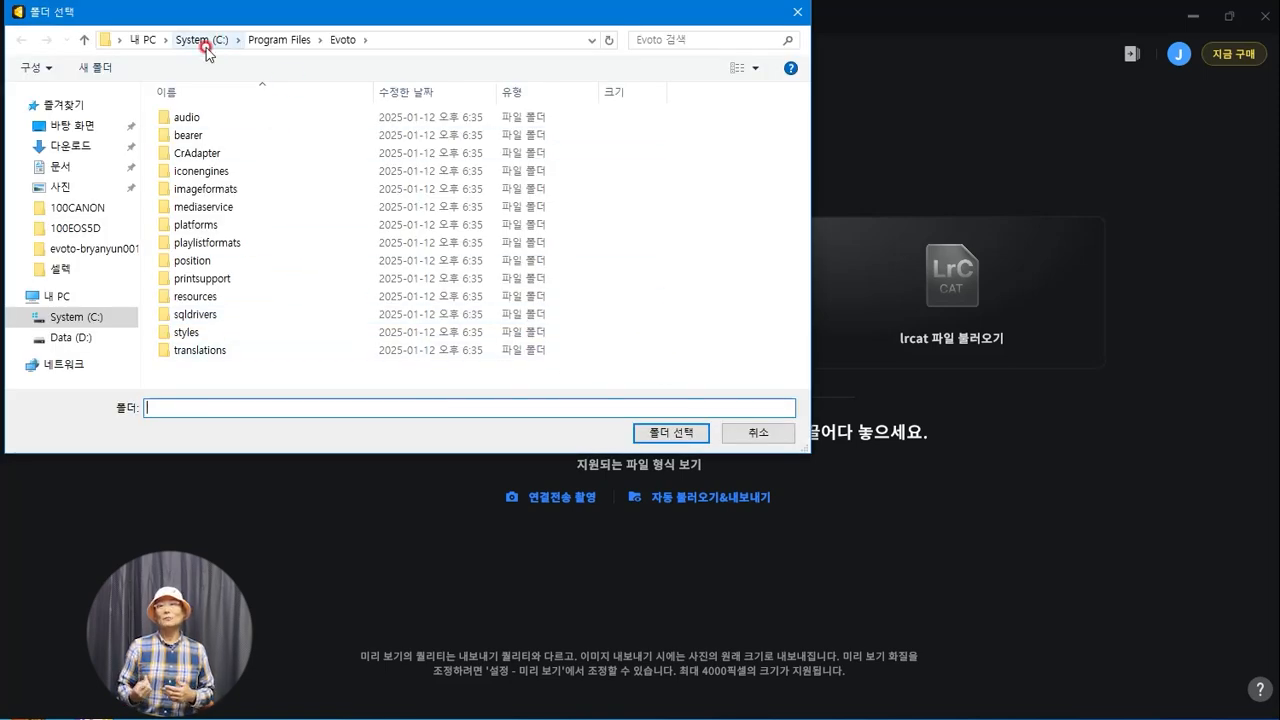
click(72, 339)
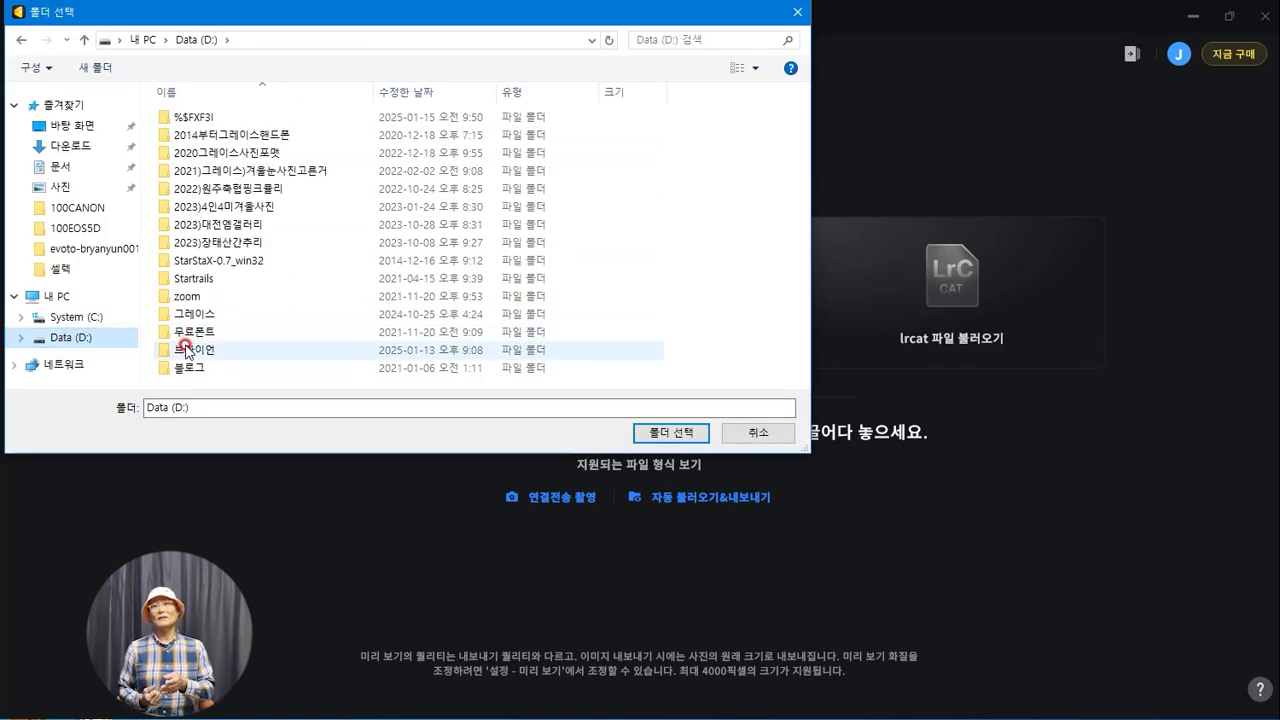
double_click(182, 345)
scroll(186, 350, down, 4)
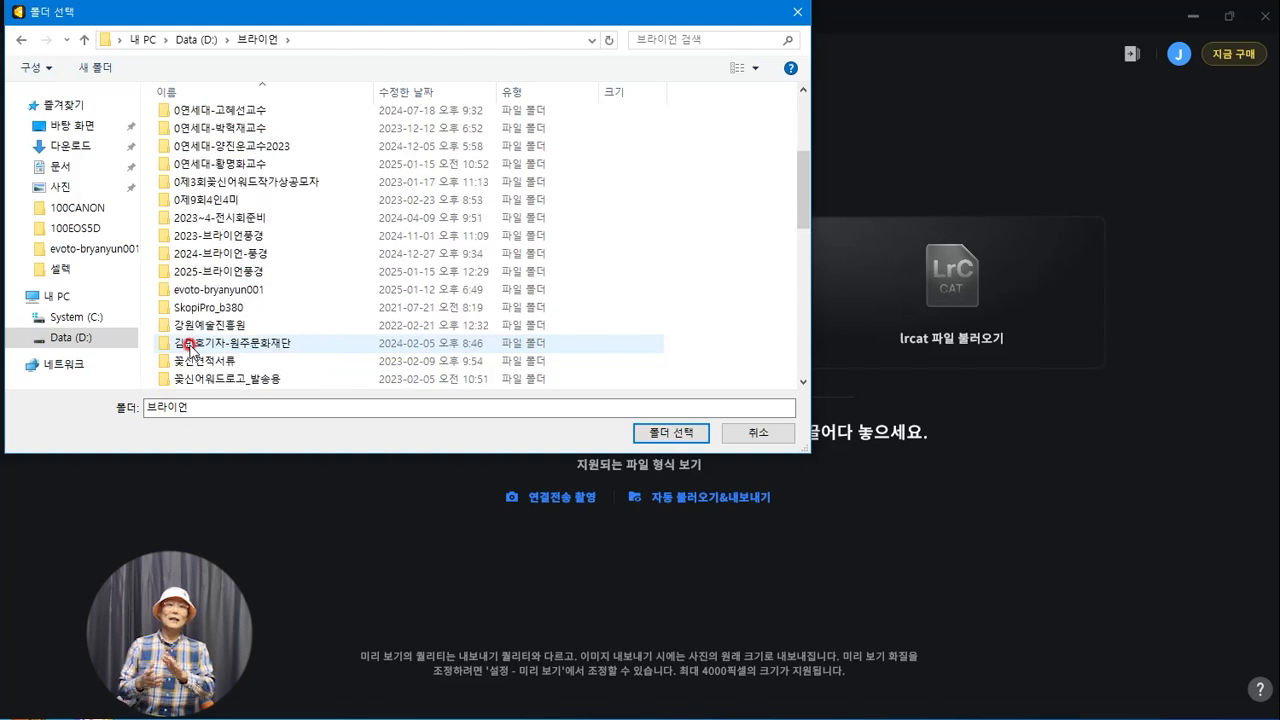
double_click(223, 272)
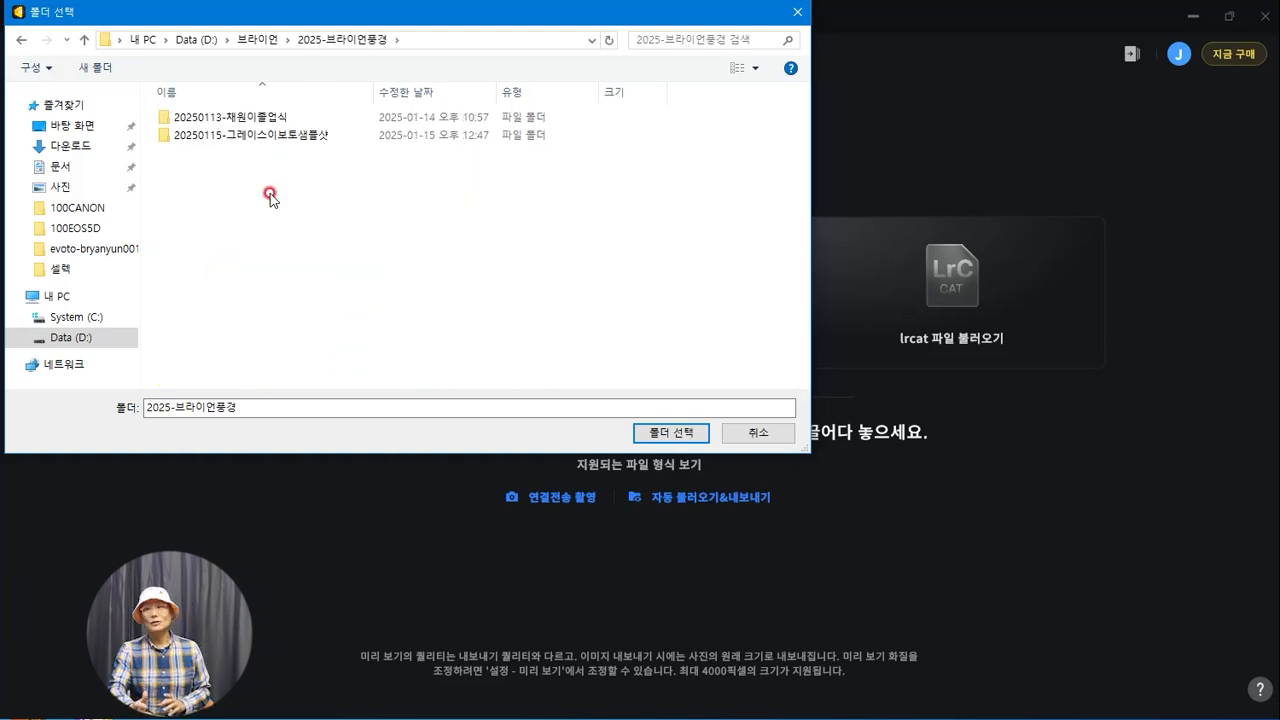
click(296, 139)
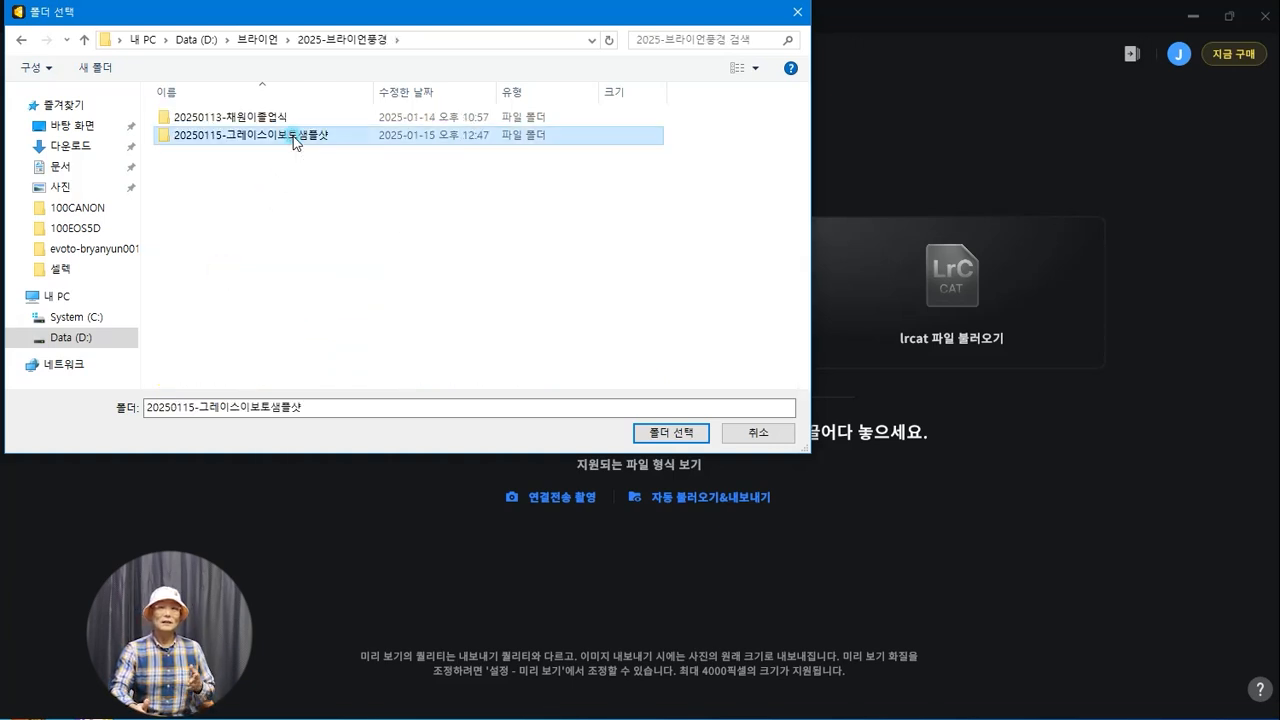
click(664, 432)
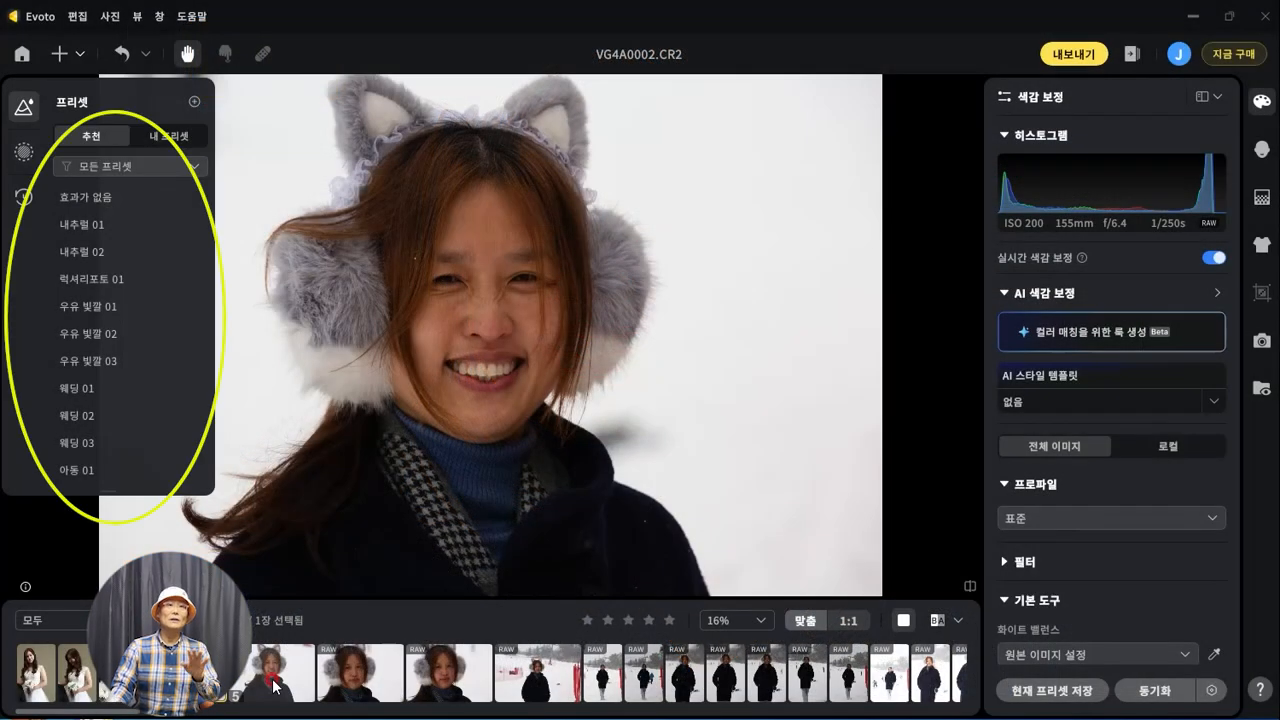
Step: Browse the imported portraits, viewing VG4A0003.CR2, VG4A0095.CR2, VG4A0078.CR2, VG4A0079.CR2 and VG4A0081.CR2 to compare the shots
click(274, 684)
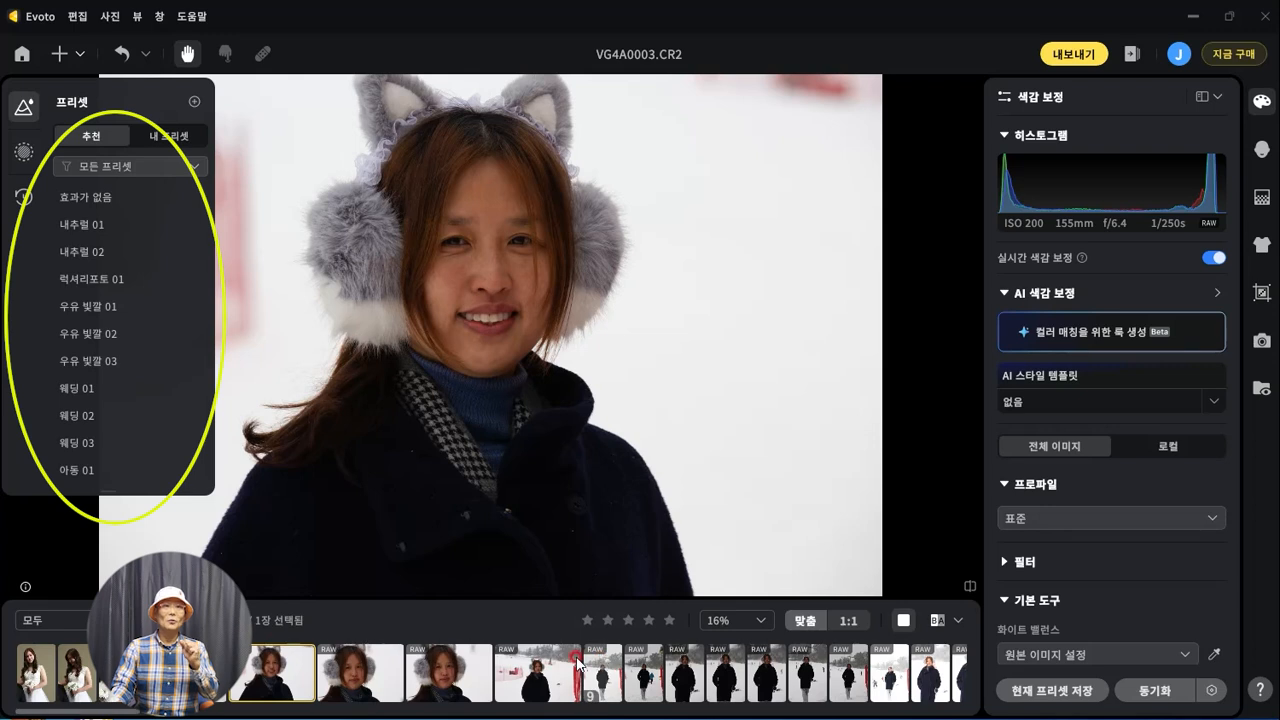
drag(115, 712, 938, 714)
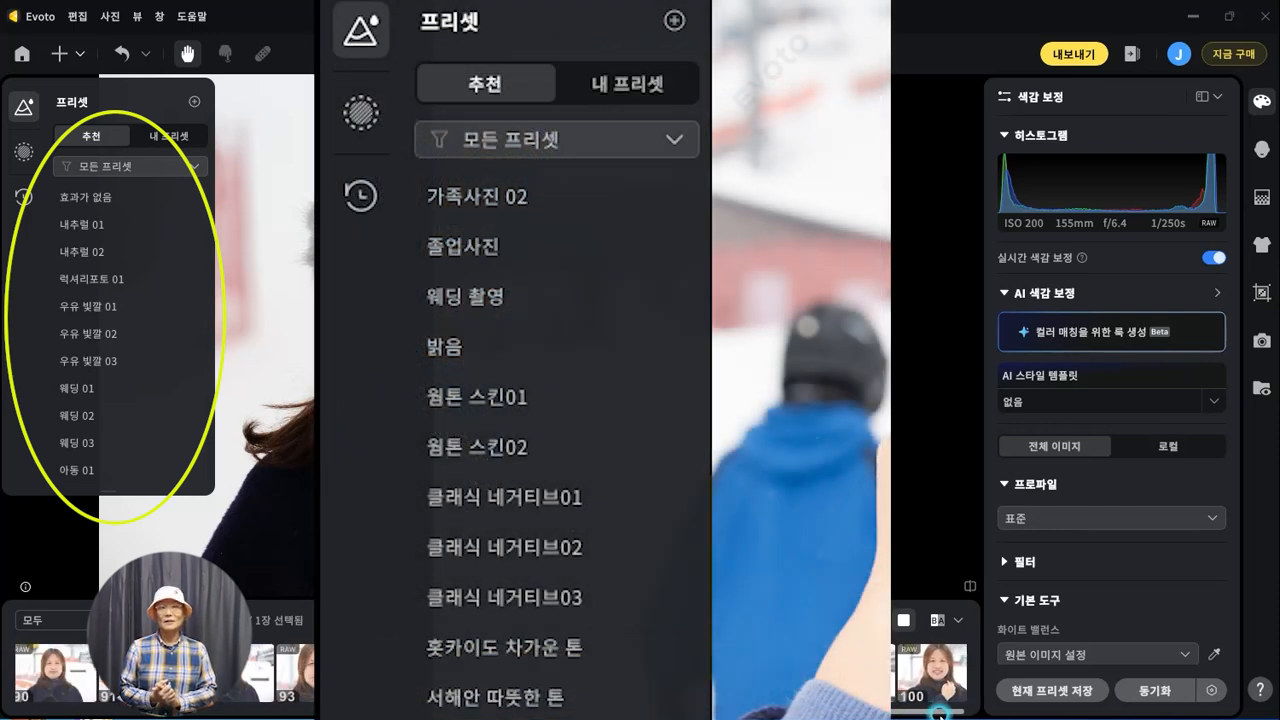
click(932, 672)
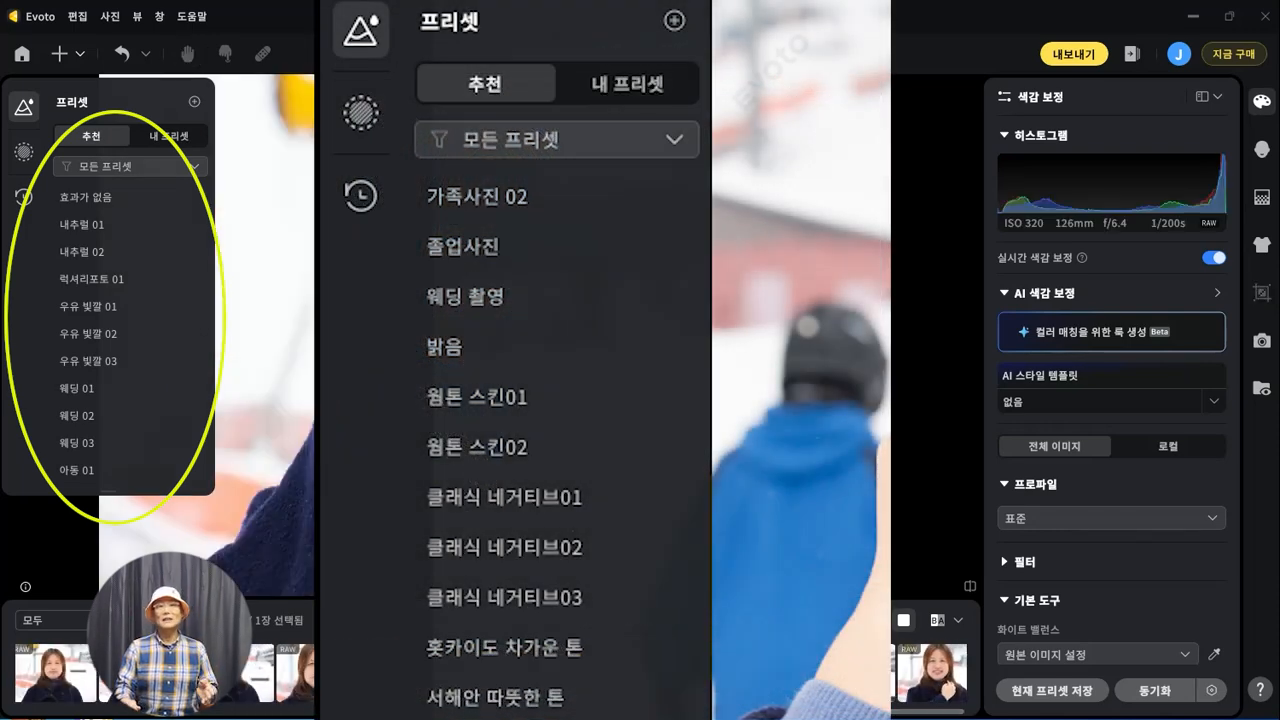
click(674, 672)
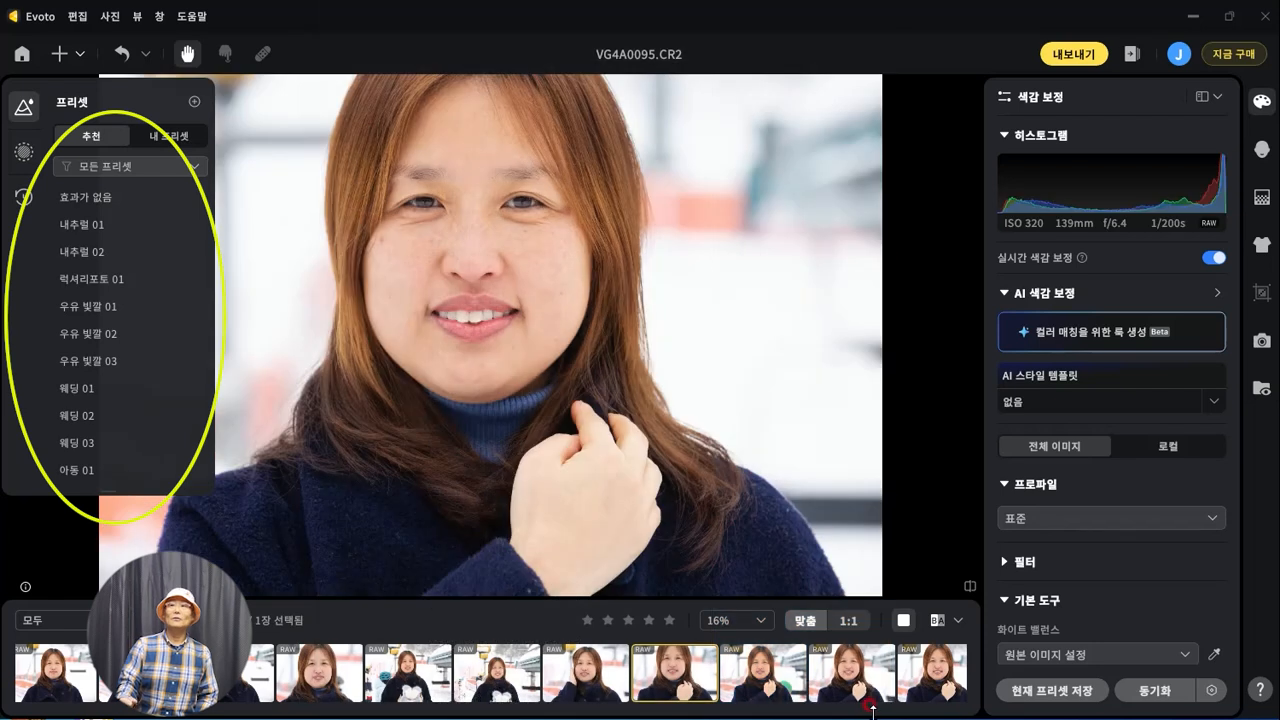
mouse_move(872, 710)
mouse_down()
mouse_move(677, 717)
mouse_move(694, 714)
mouse_up()
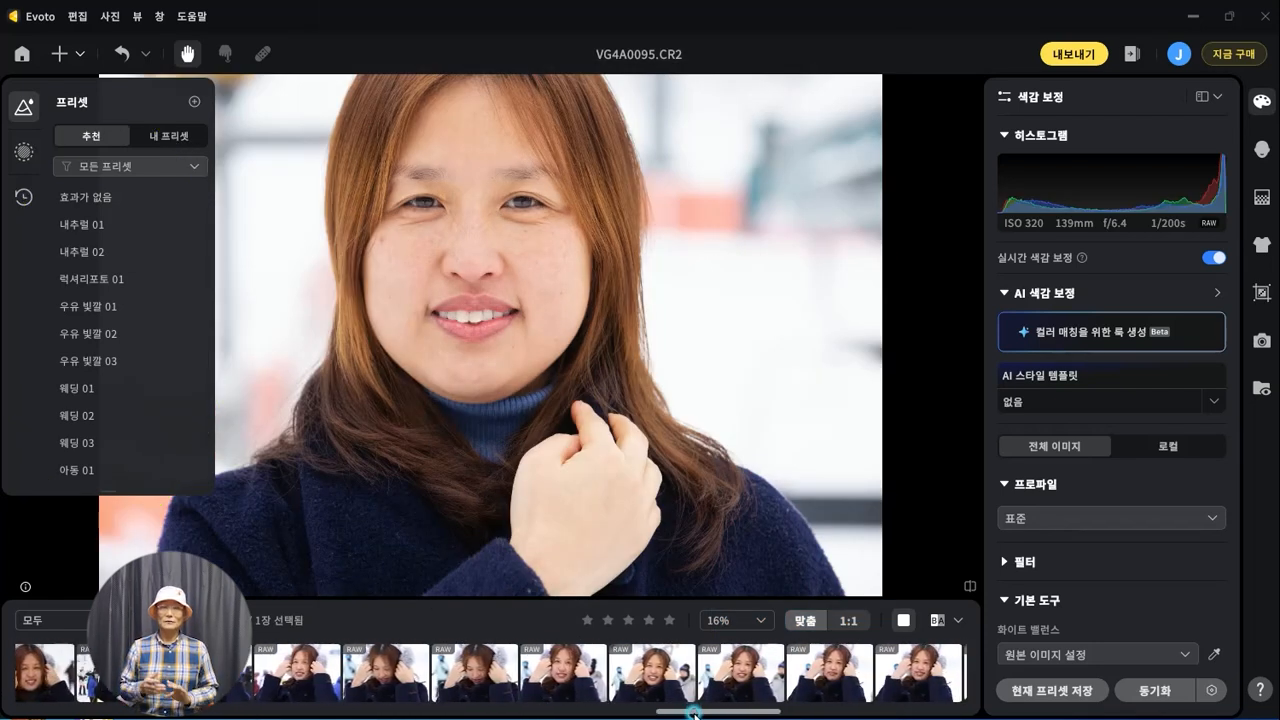
click(560, 675)
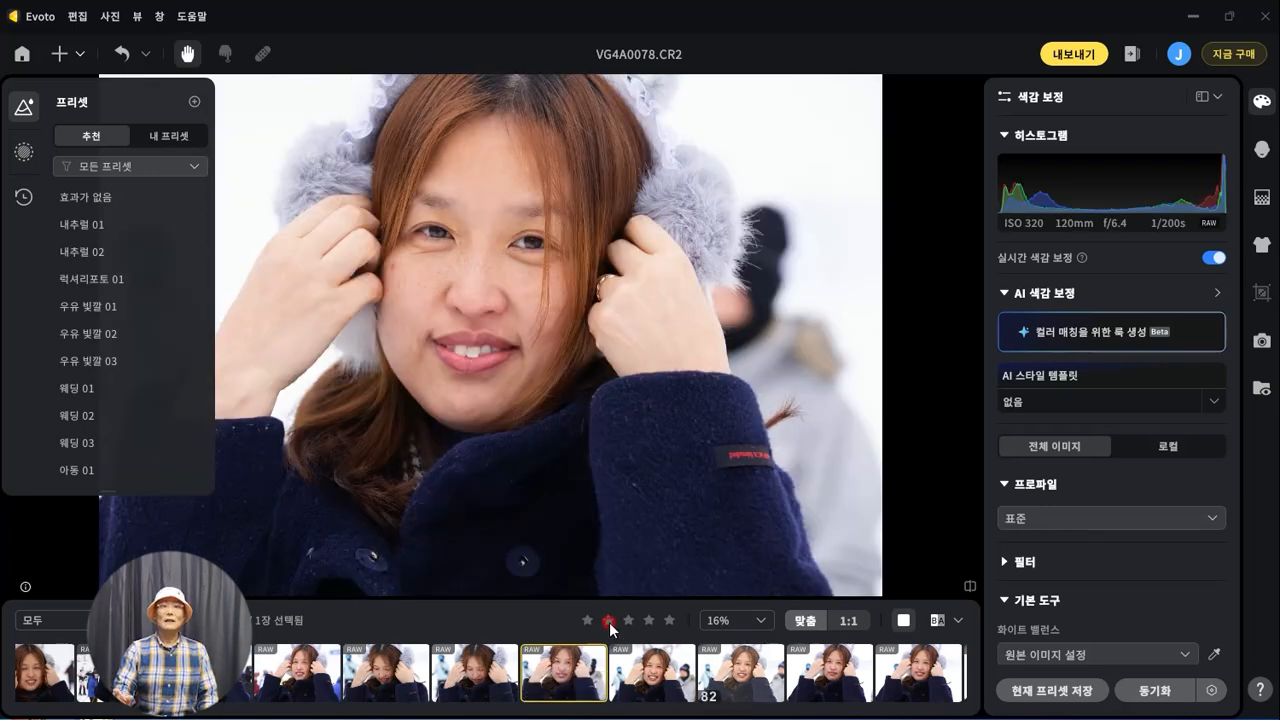
click(651, 677)
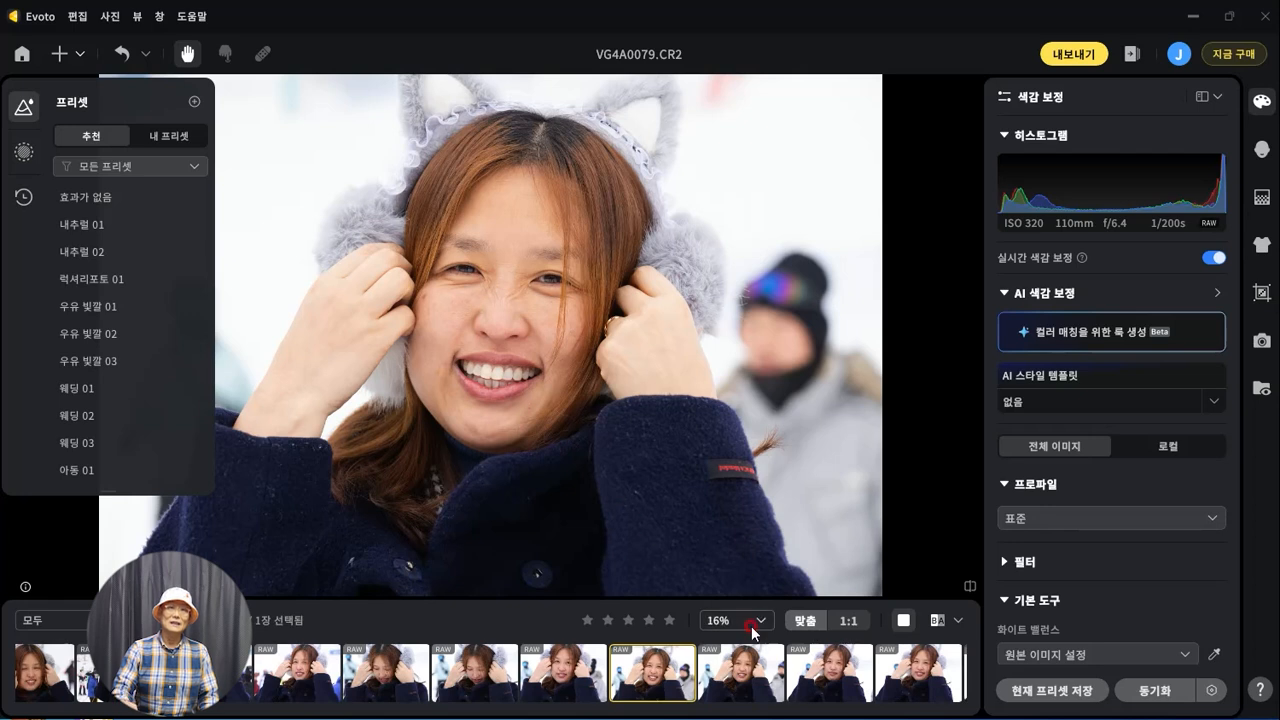
click(853, 673)
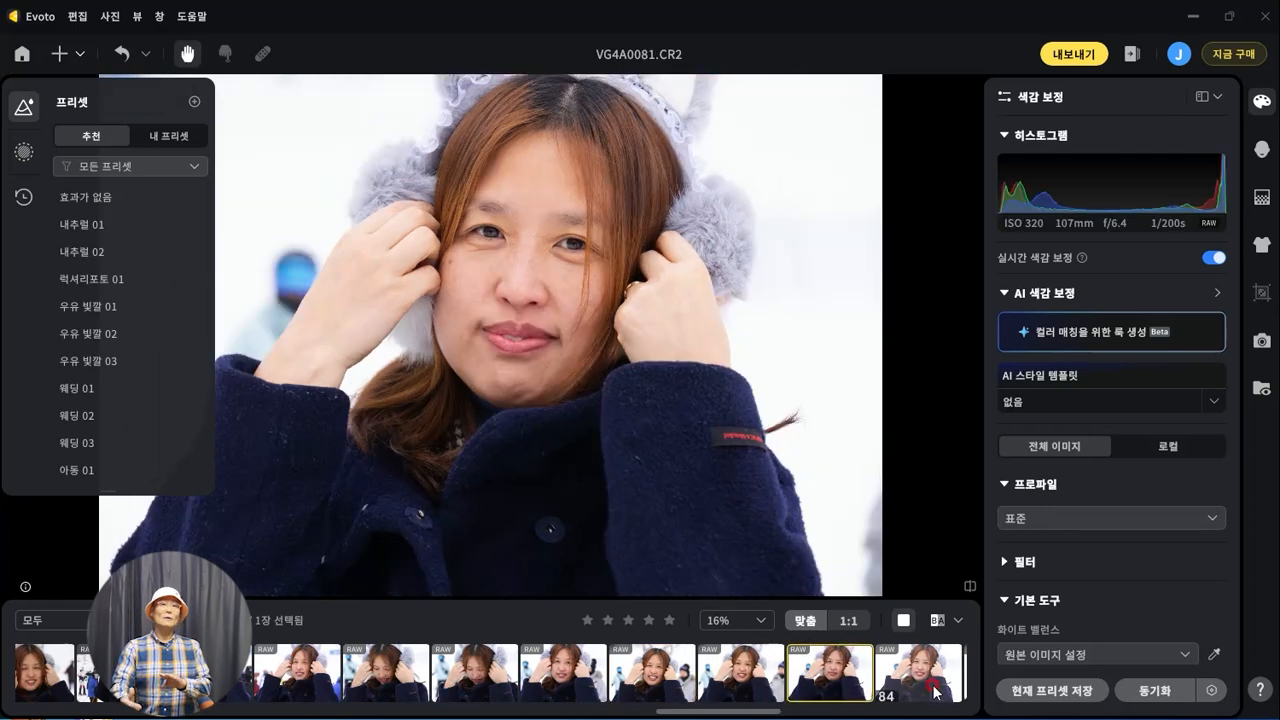
Step: Open photo VG4A0066.CR2 for editing and enlarge its view to 20%
drag(746, 711, 628, 713)
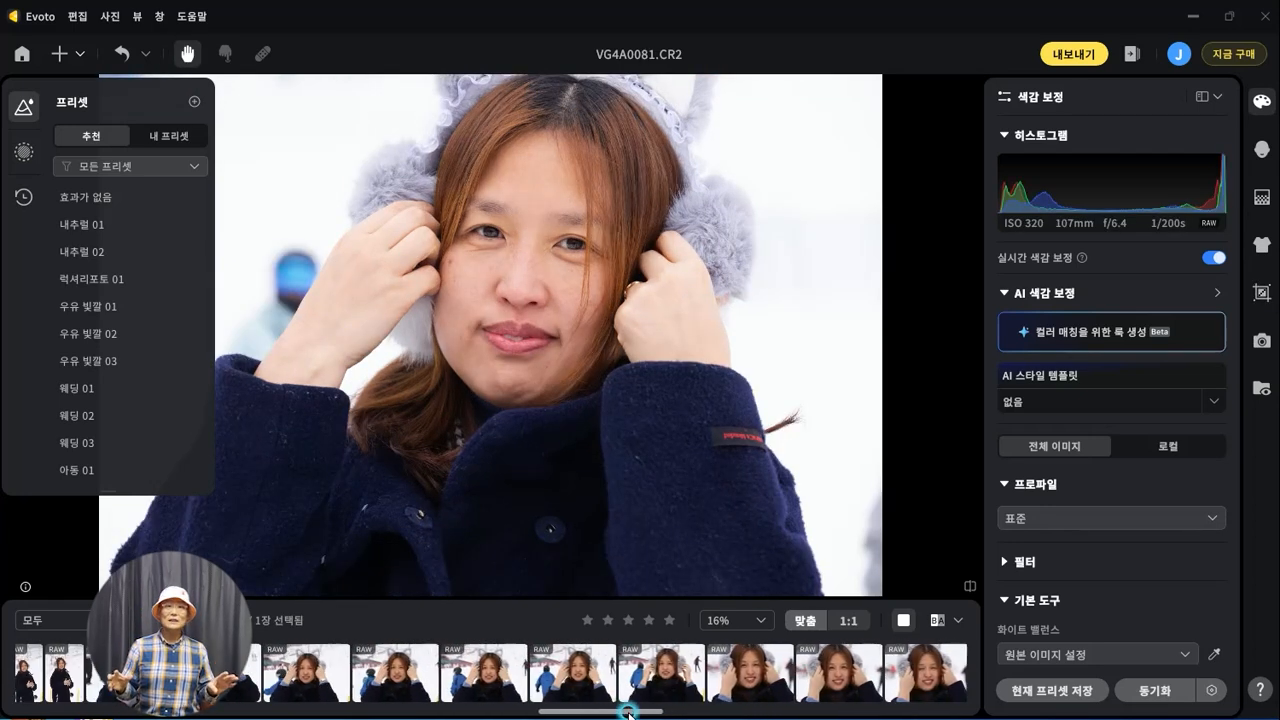
click(396, 673)
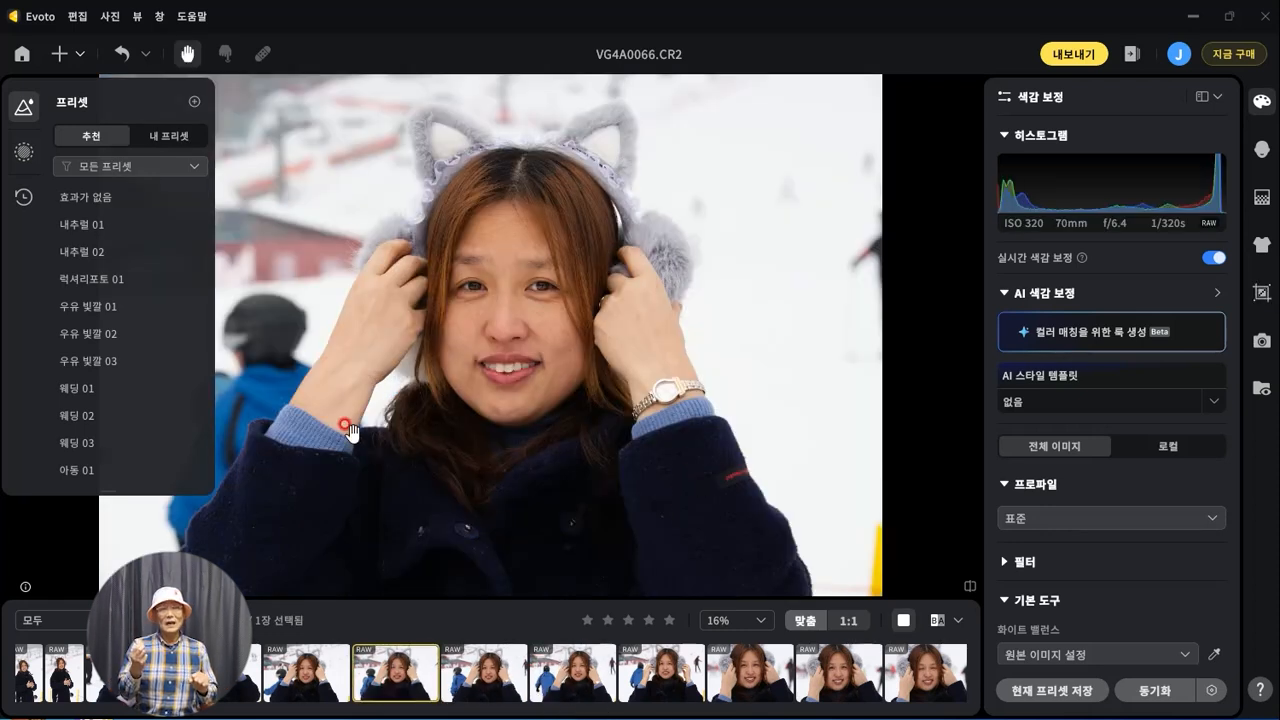
scroll(525, 378, up, 1)
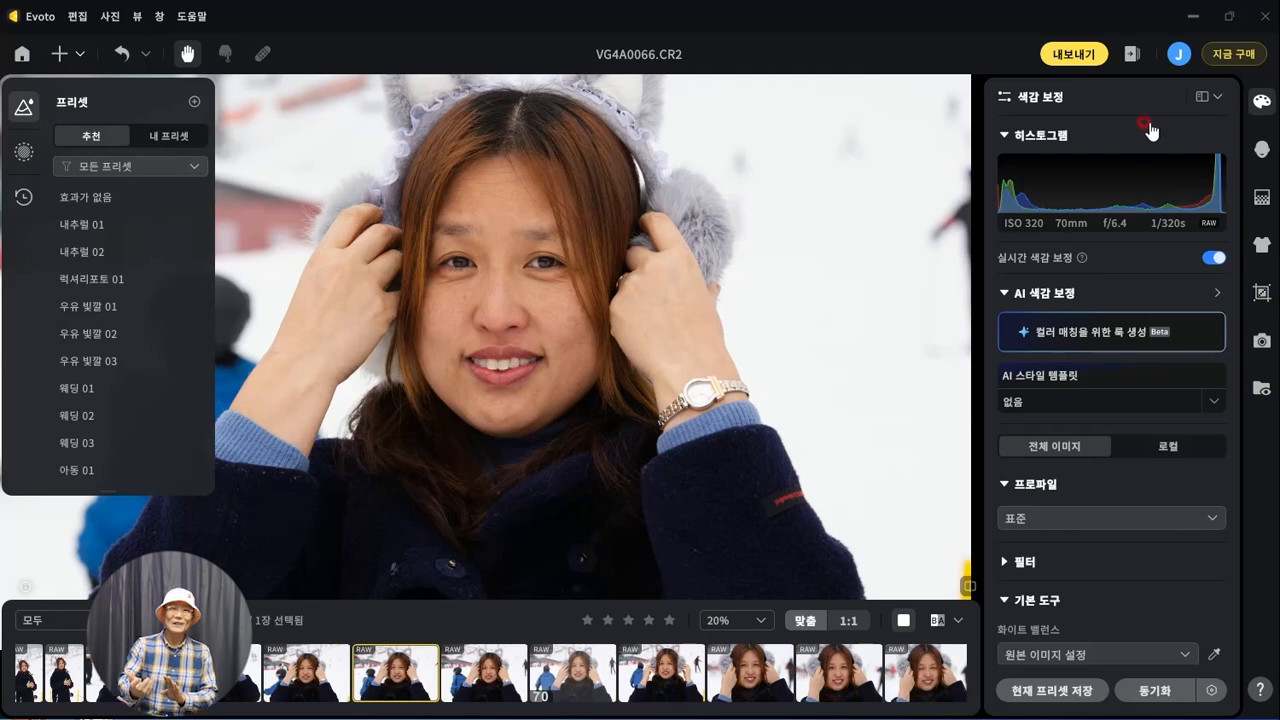
Step: Hide and reshow the color adjustment (색감 보정) controls, collapse AI color adjustment, and bring up the white balance and tone settings
click(1261, 101)
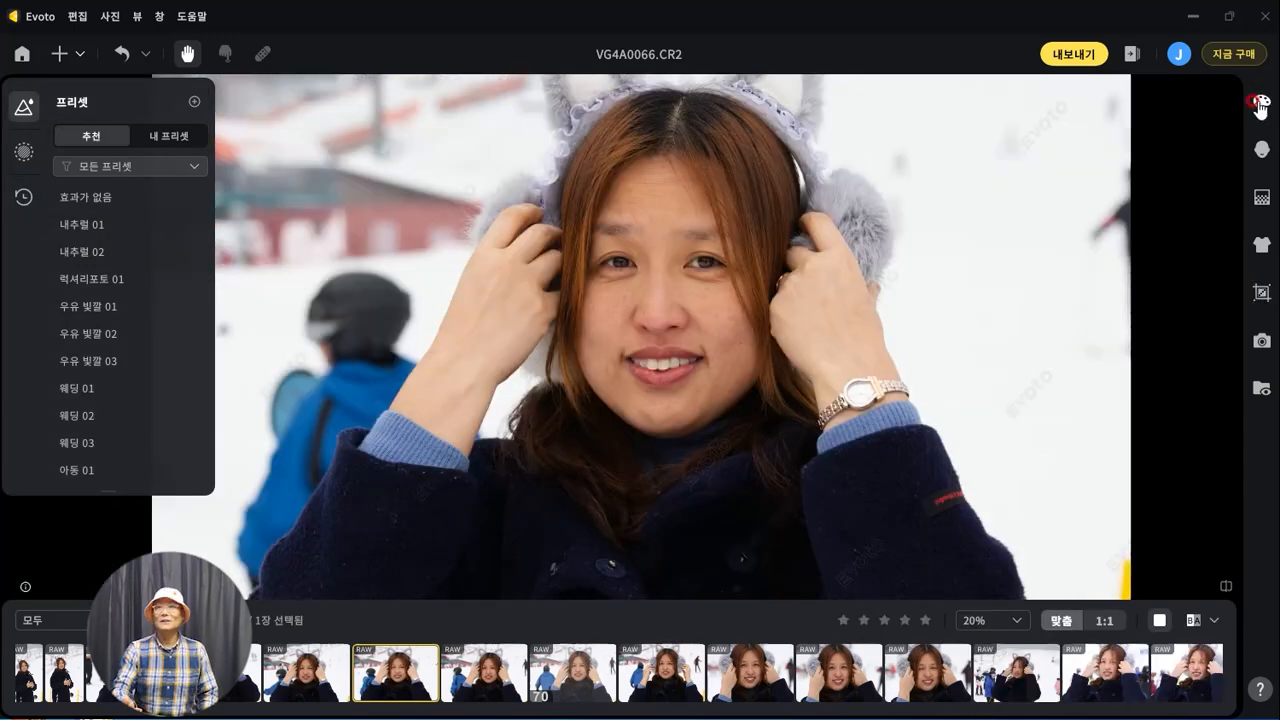
click(1261, 101)
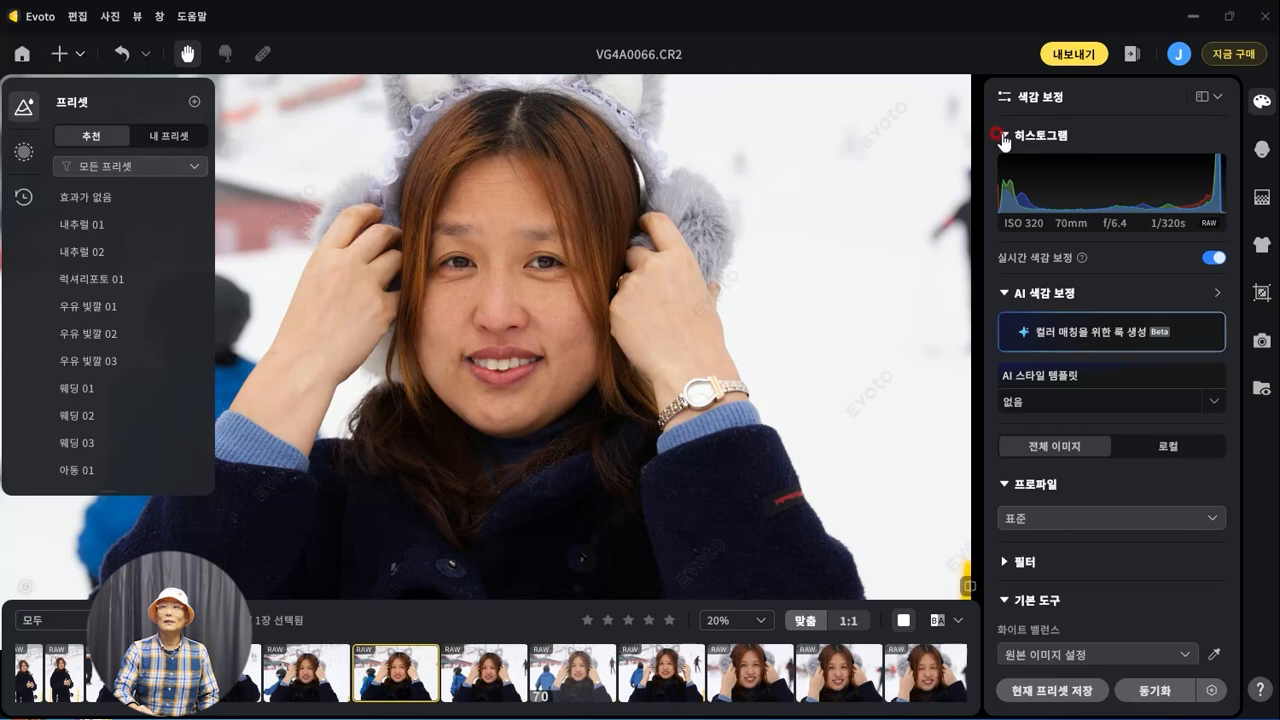
click(1004, 294)
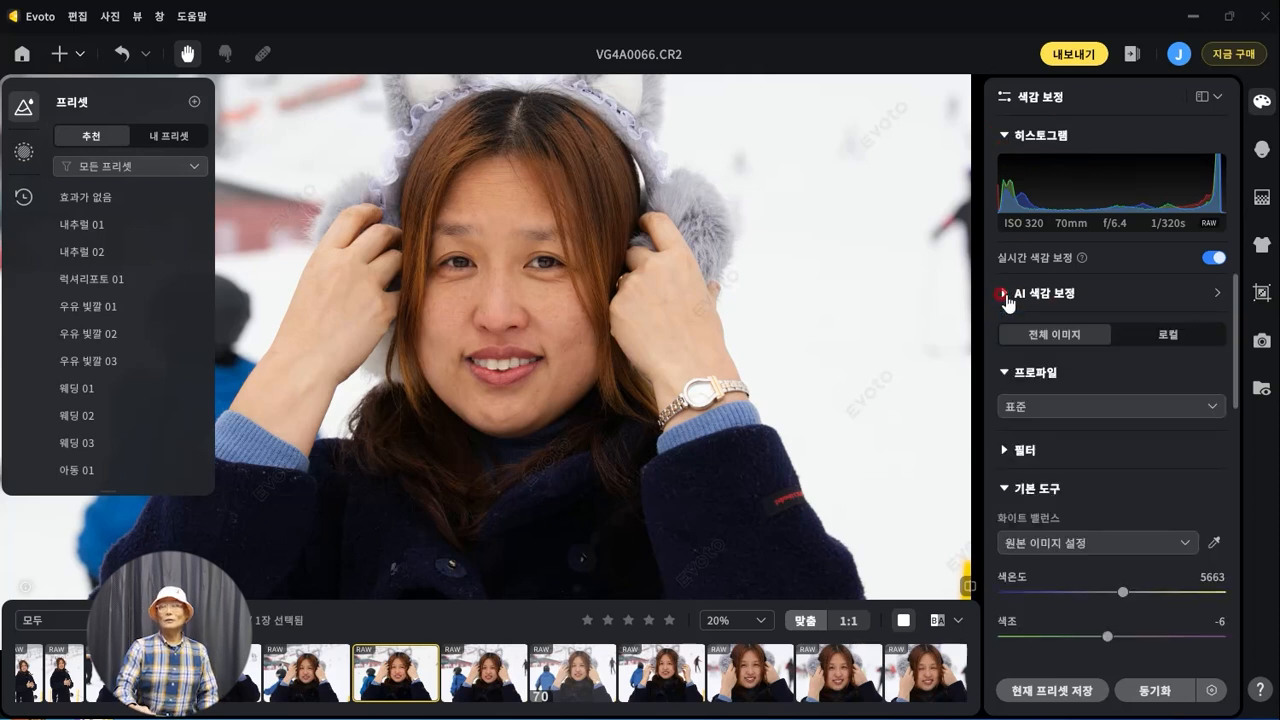
scroll(1062, 435, down, 1)
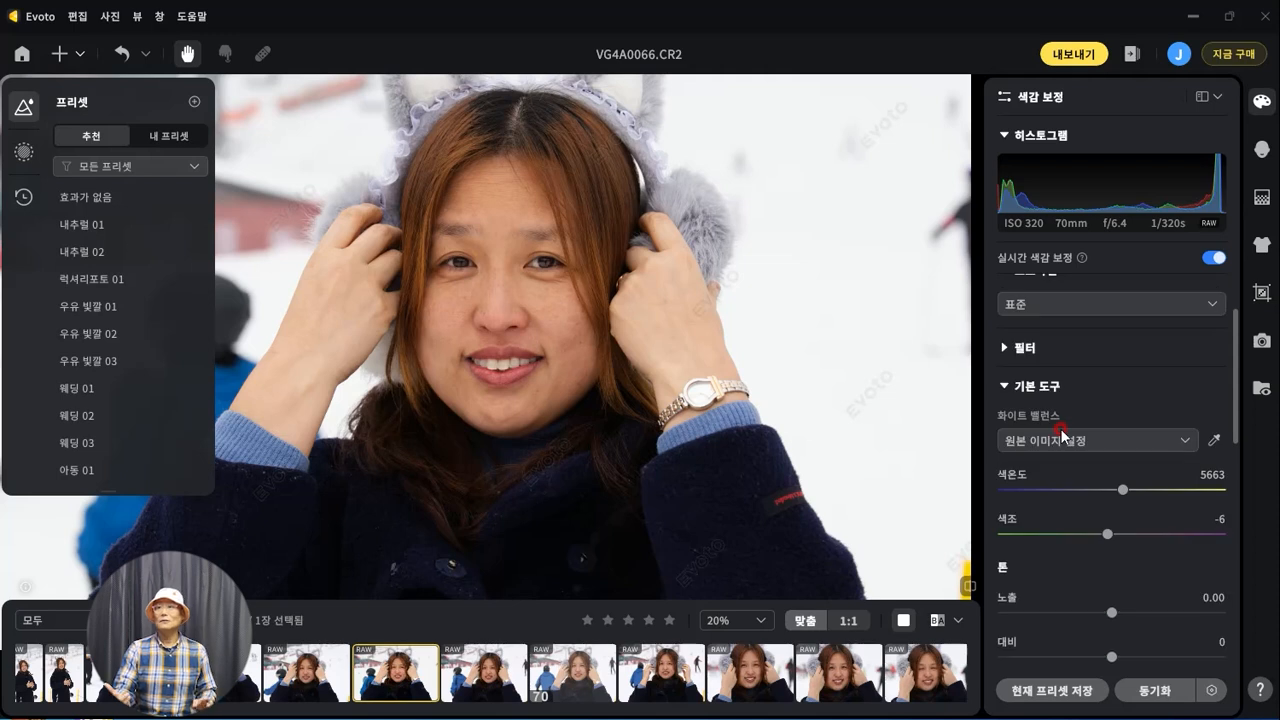
Step: Raise the photo's exposure (노출) to 0.50 and lift the shadows (쉐도우) in the tone settings
scroll(1062, 435, down, 2)
scroll(1062, 435, up, 1)
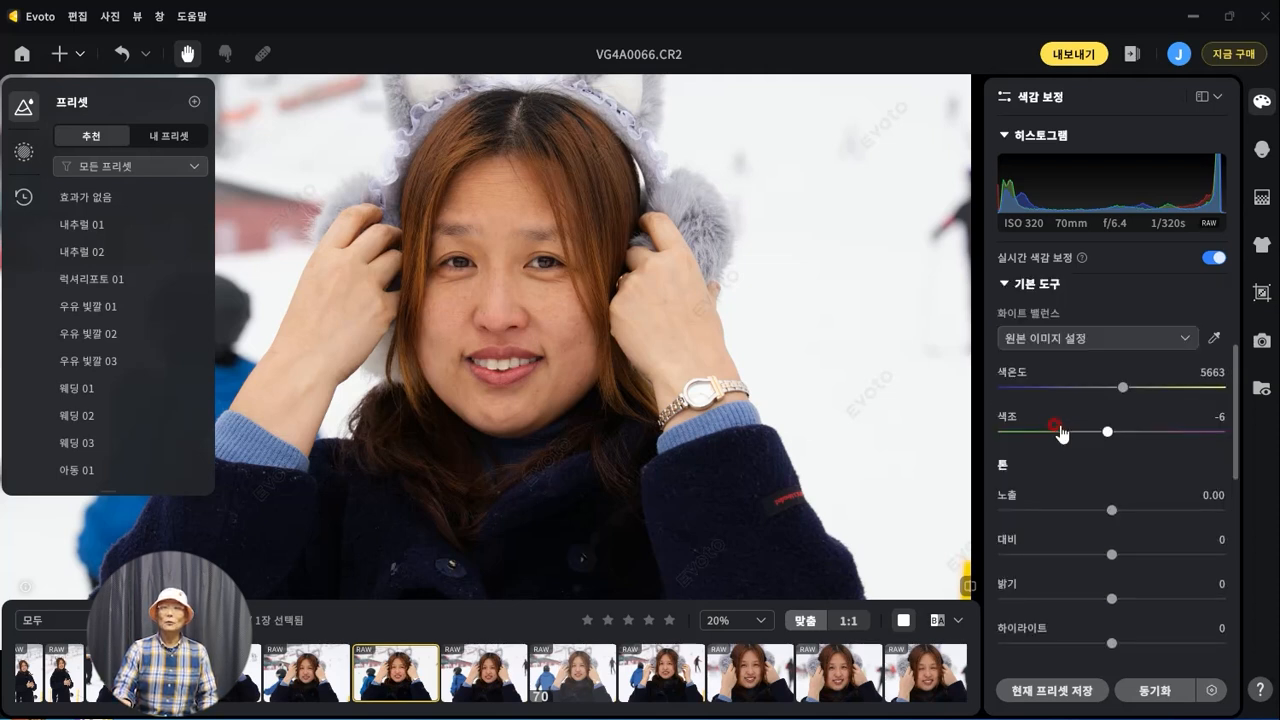
scroll(1090, 403, down, 2)
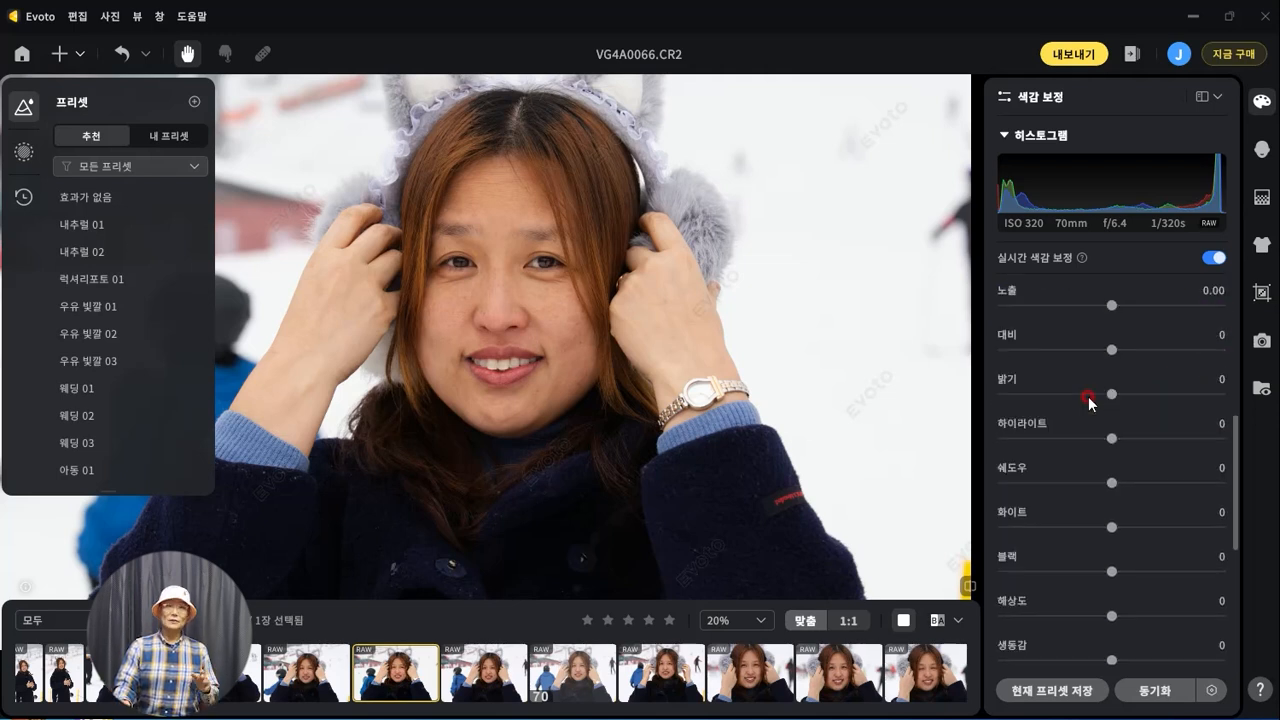
mouse_move(1110, 308)
mouse_down()
mouse_move(1128, 296)
mouse_move(1208, 304)
mouse_move(1145, 317)
mouse_move(1106, 308)
mouse_move(1121, 305)
mouse_up()
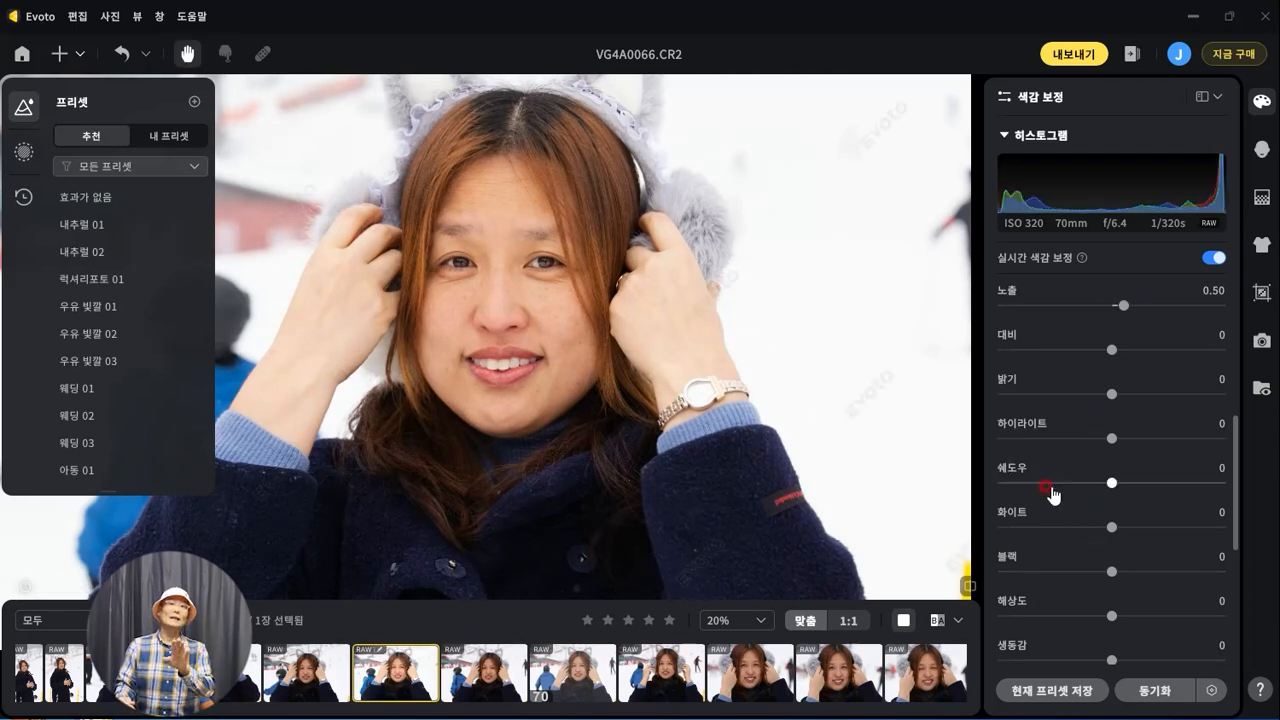
drag(1113, 453, 1137, 492)
click(1110, 451)
click(1111, 484)
scroll(1158, 573, down, 3)
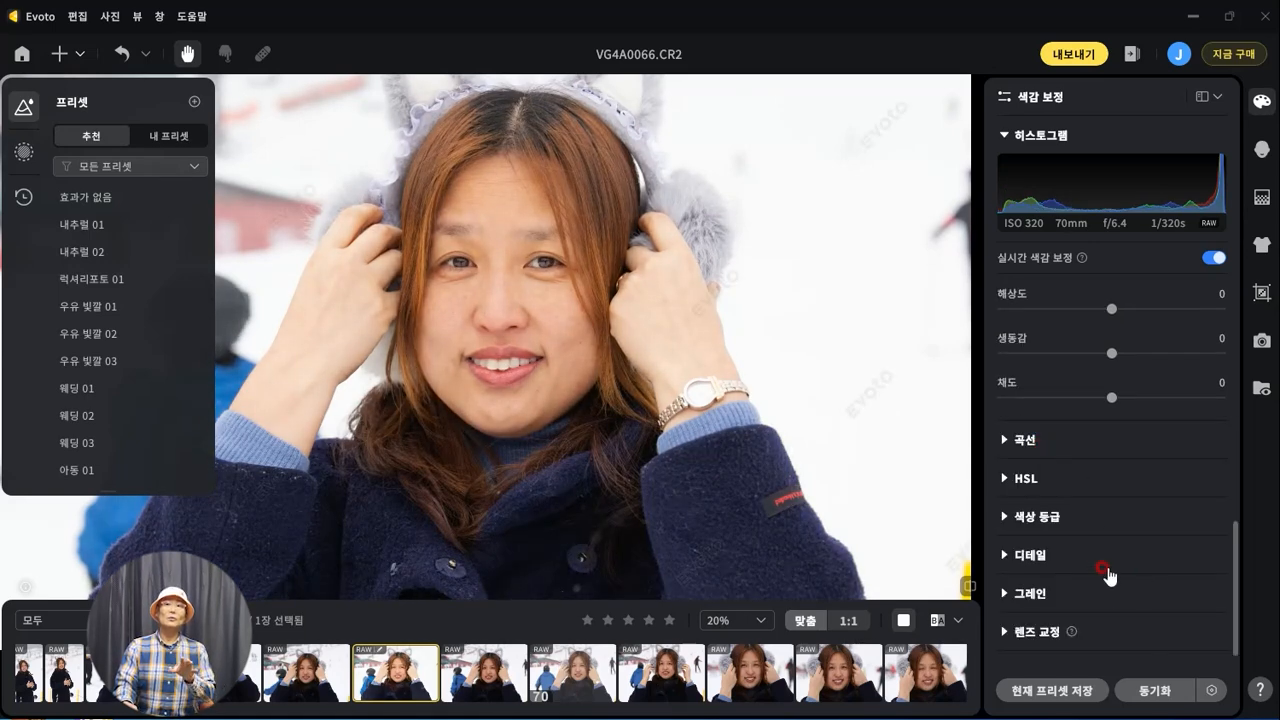
Step: Expand the curve (곡선) and HSL settings and look through their tone and per-color hue adjustments
click(1001, 447)
scroll(1077, 464, down, 5)
scroll(1075, 462, up, 2)
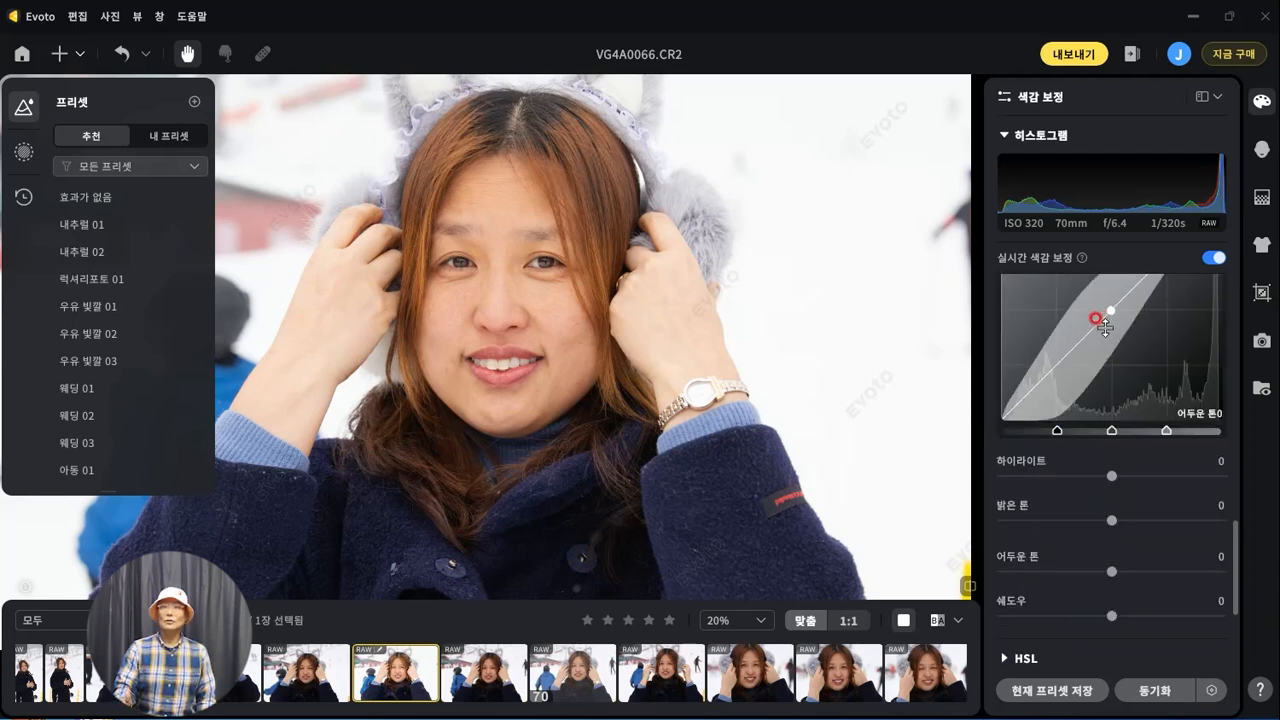
scroll(1124, 568, down, 2)
scroll(1124, 568, down, 2)
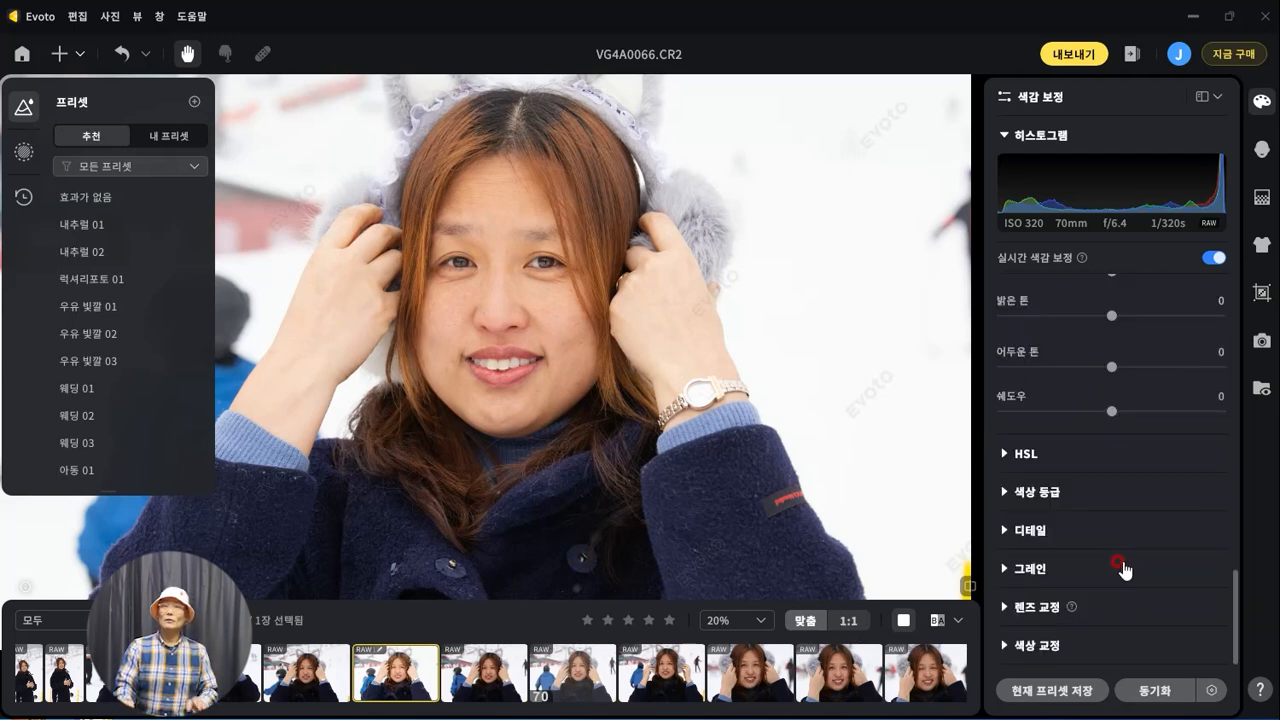
click(1005, 457)
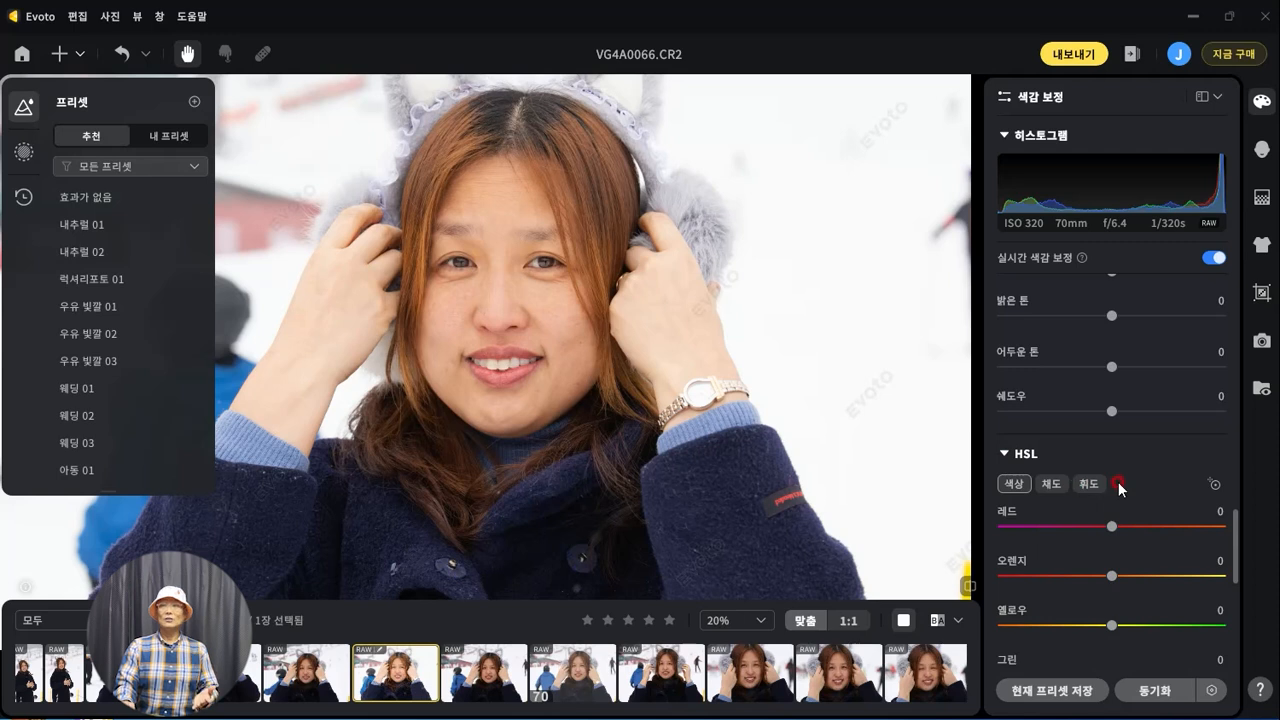
scroll(1118, 485, down, 5)
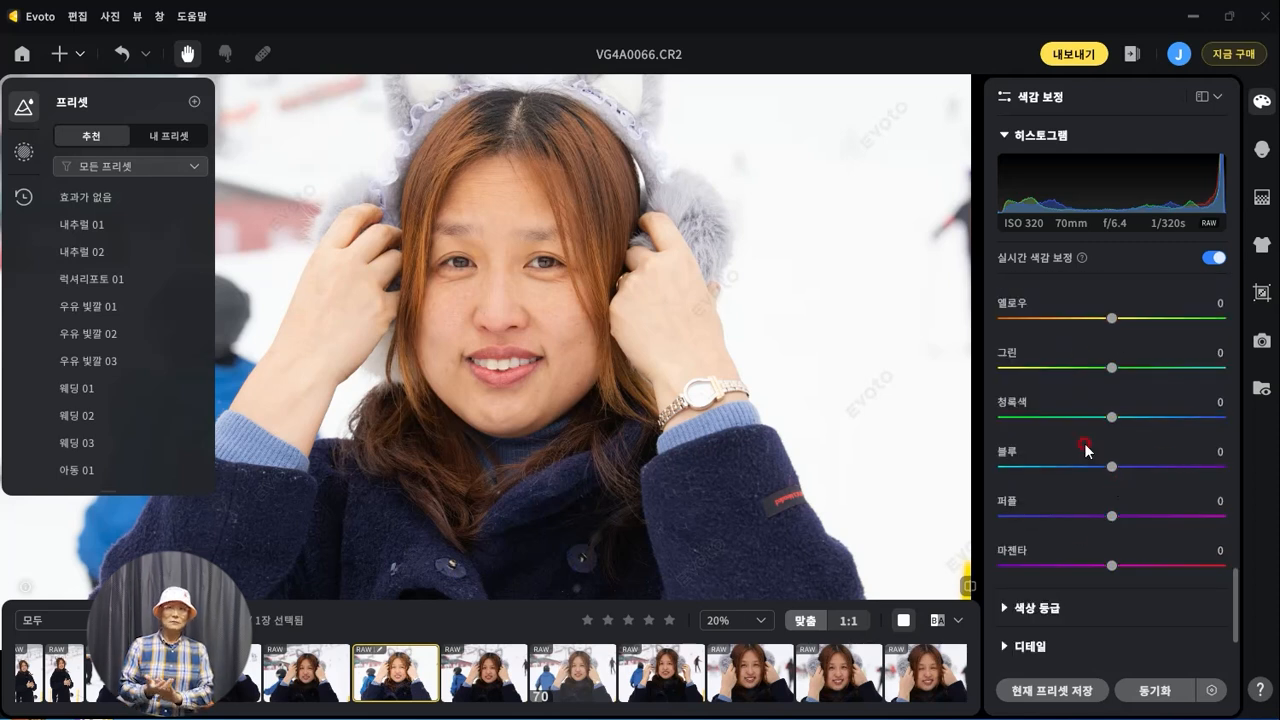
scroll(1085, 470, down, 2)
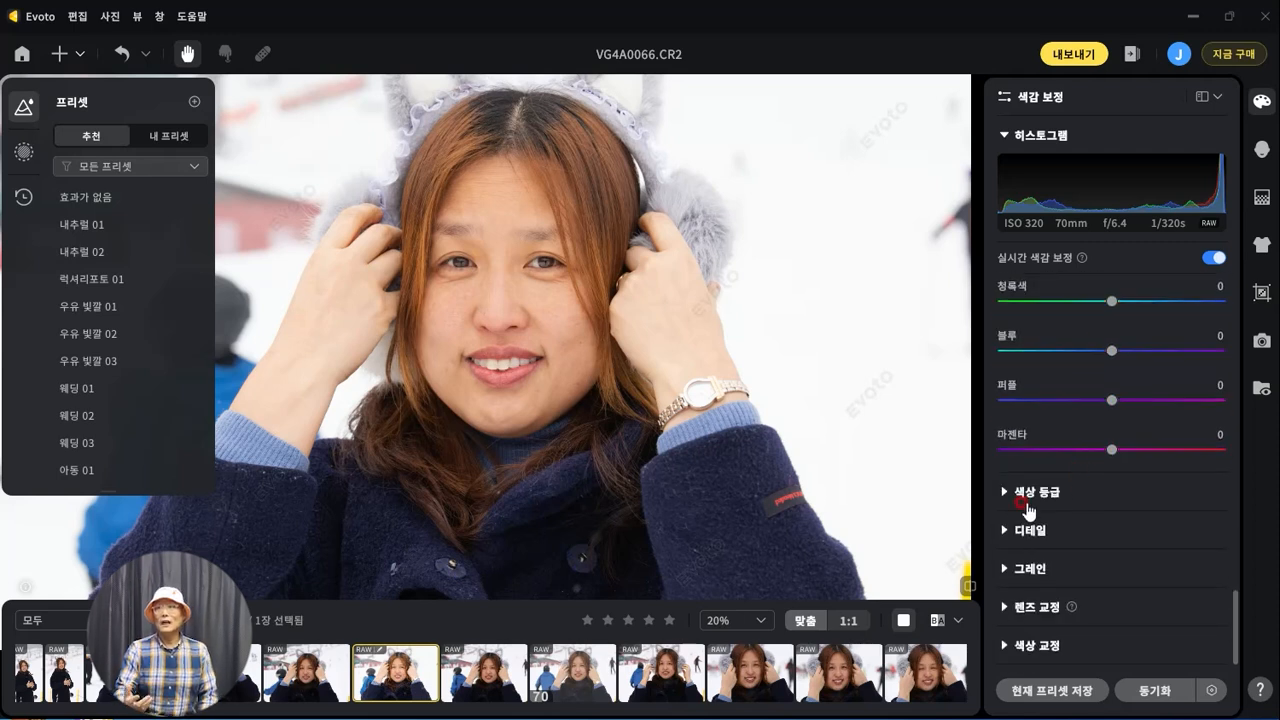
Step: Expand color grading (색상 등급) and detail (디테일) to examine the color wheels and noise reduction options
click(1026, 502)
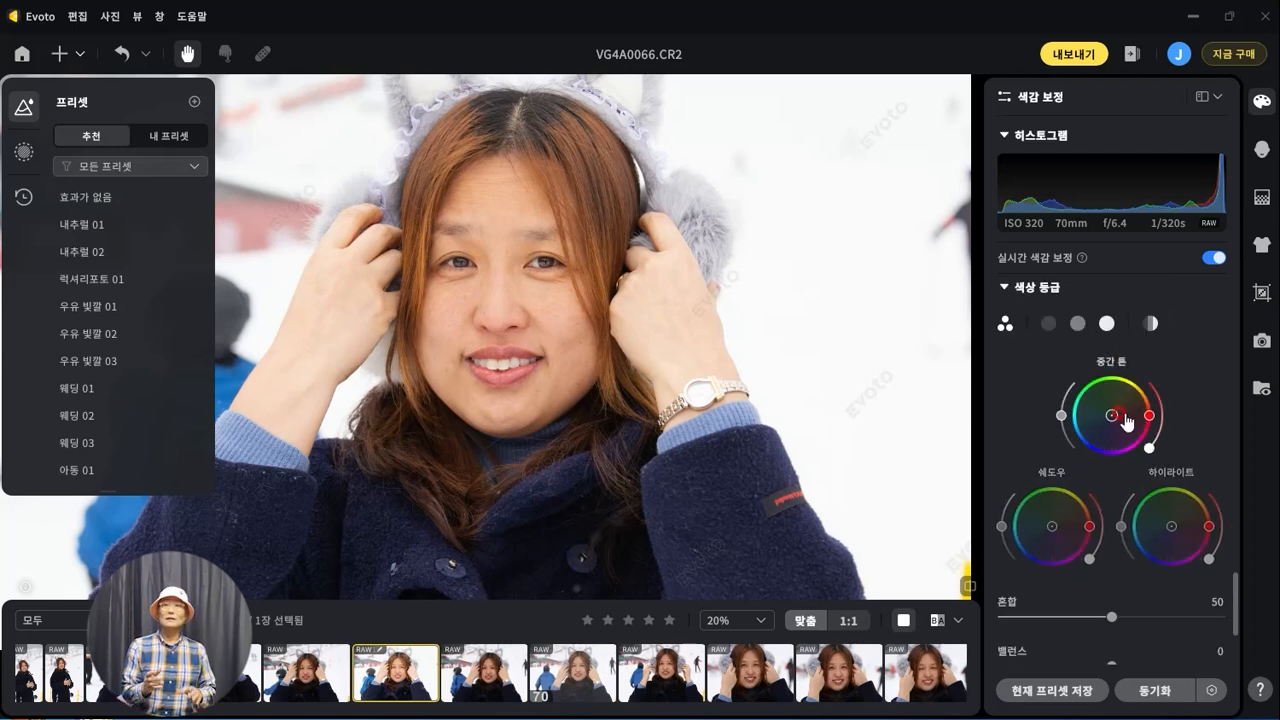
scroll(1107, 532, down, 3)
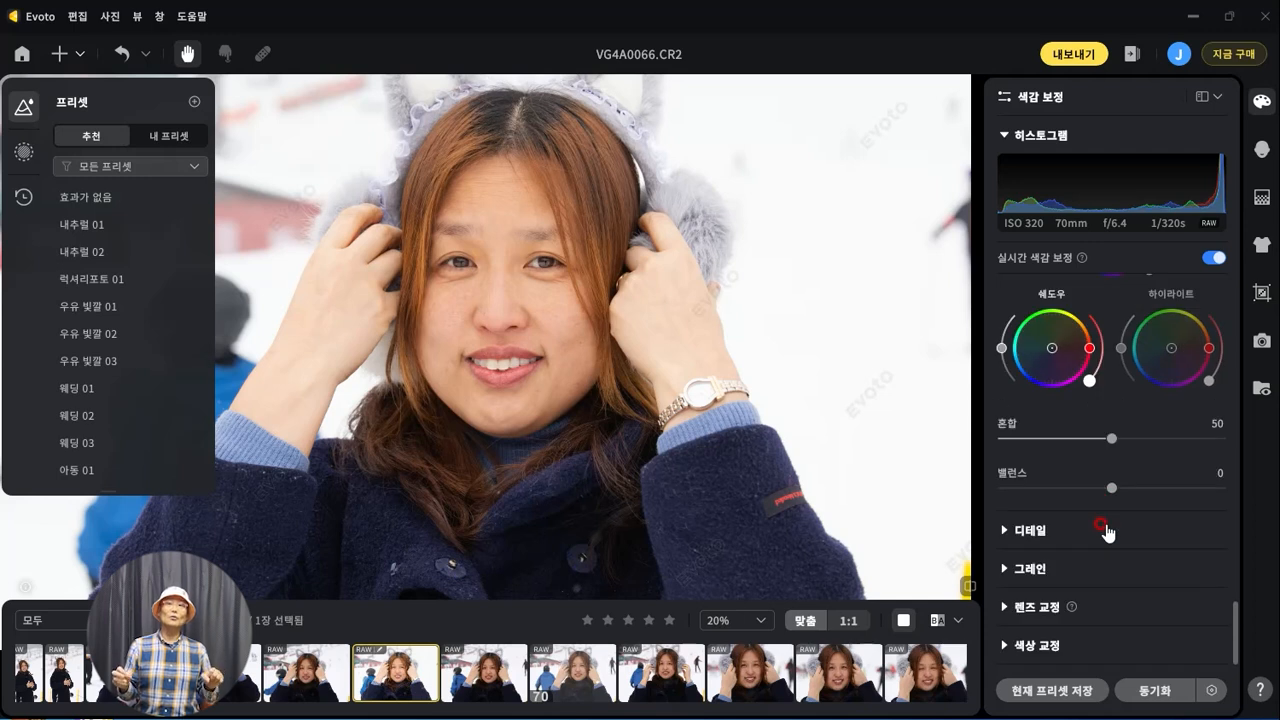
click(1003, 530)
scroll(1066, 550, down, 7)
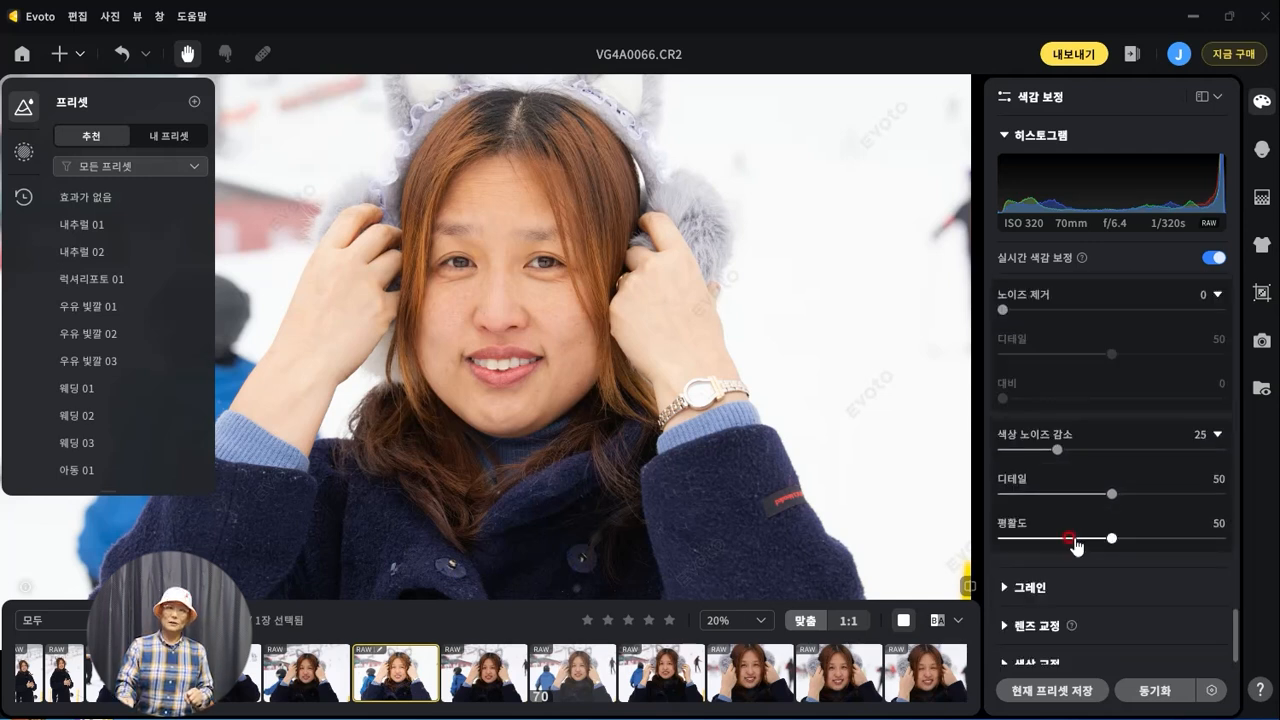
Step: Expand grain (그레인) and color calibration (색상 교정) to examine the grain and primary-color adjustments
click(1006, 588)
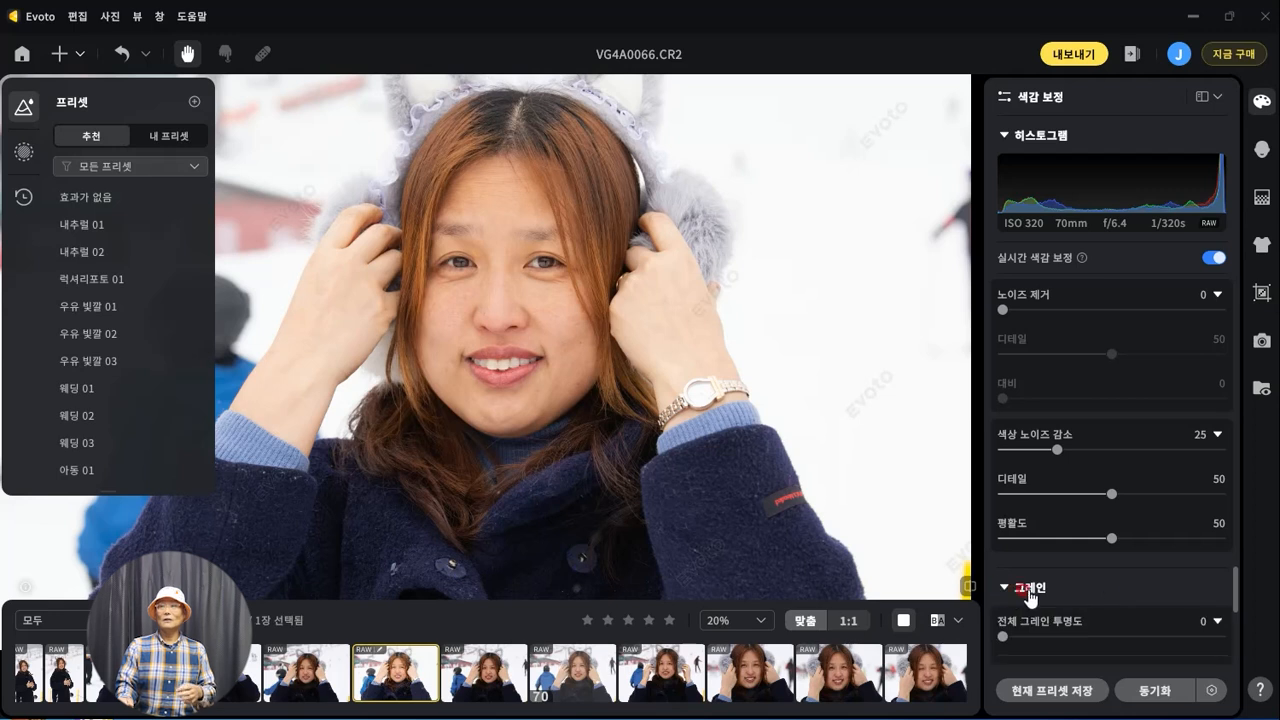
scroll(1100, 580, down, 5)
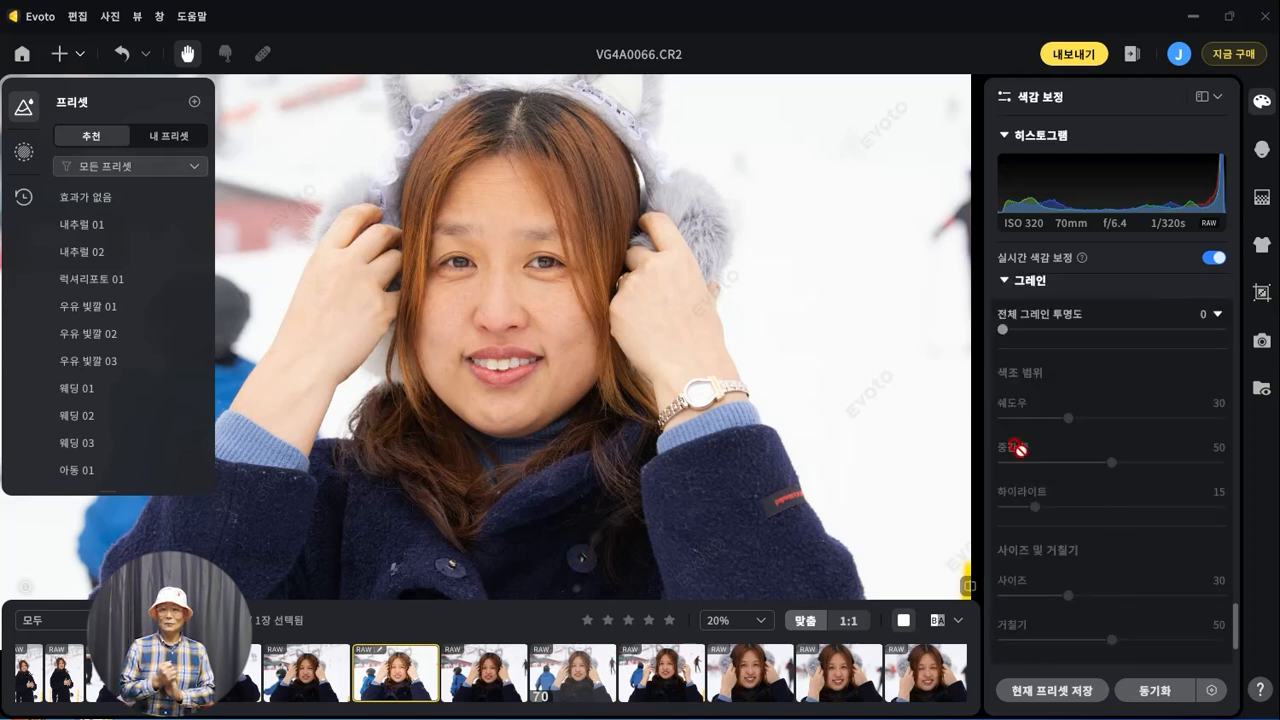
scroll(1058, 596, down, 2)
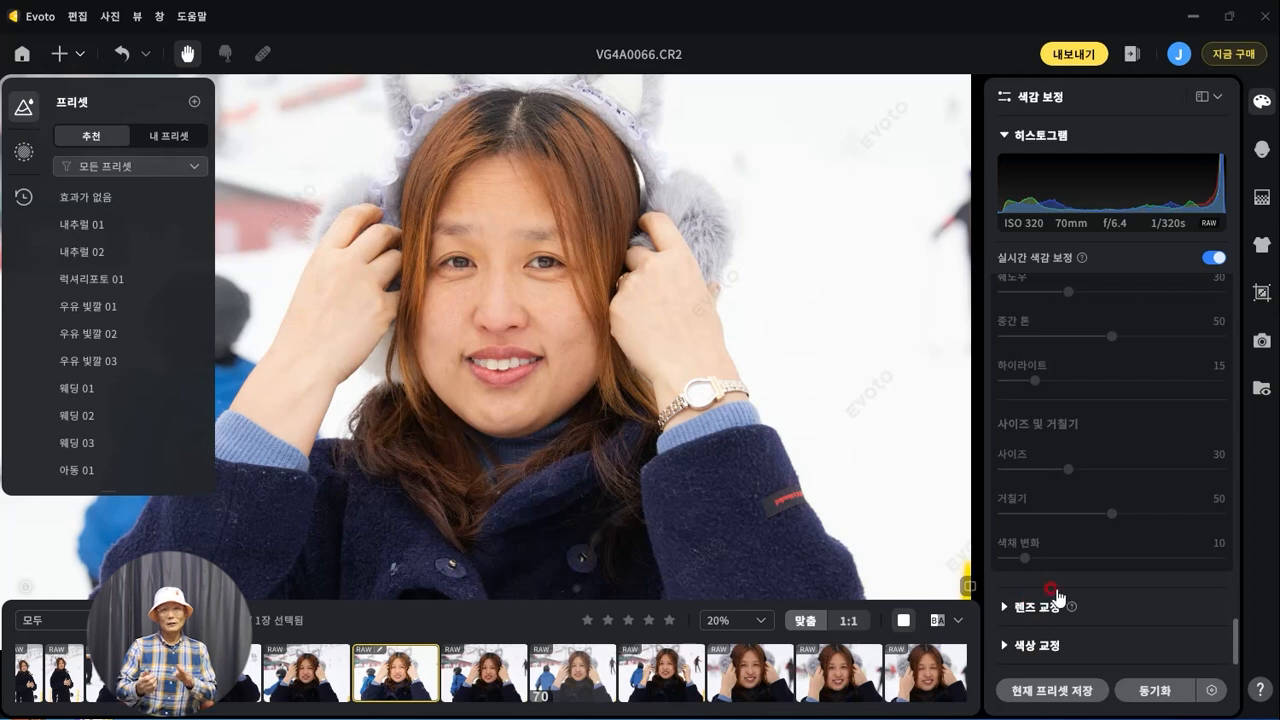
click(1002, 646)
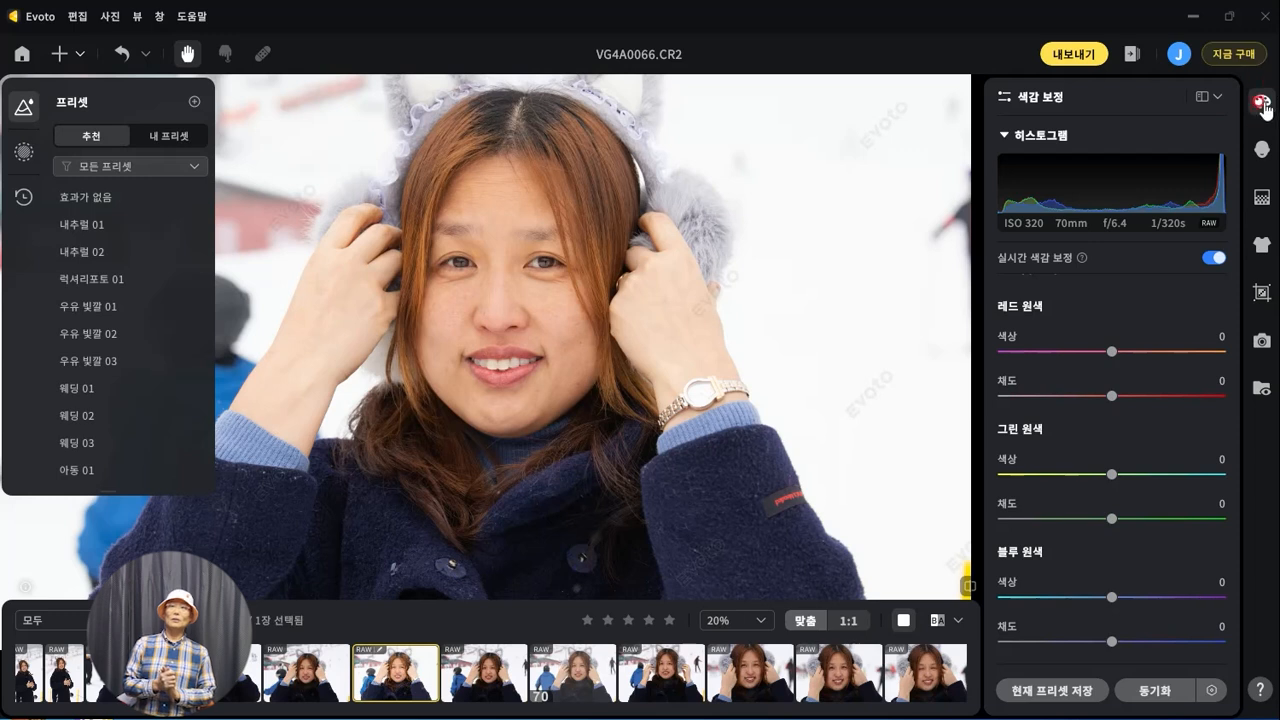
Step: Switch to portrait retouching (인물 사진 보정) with the female (여성) category and the skin defect remover settings shown
click(1260, 152)
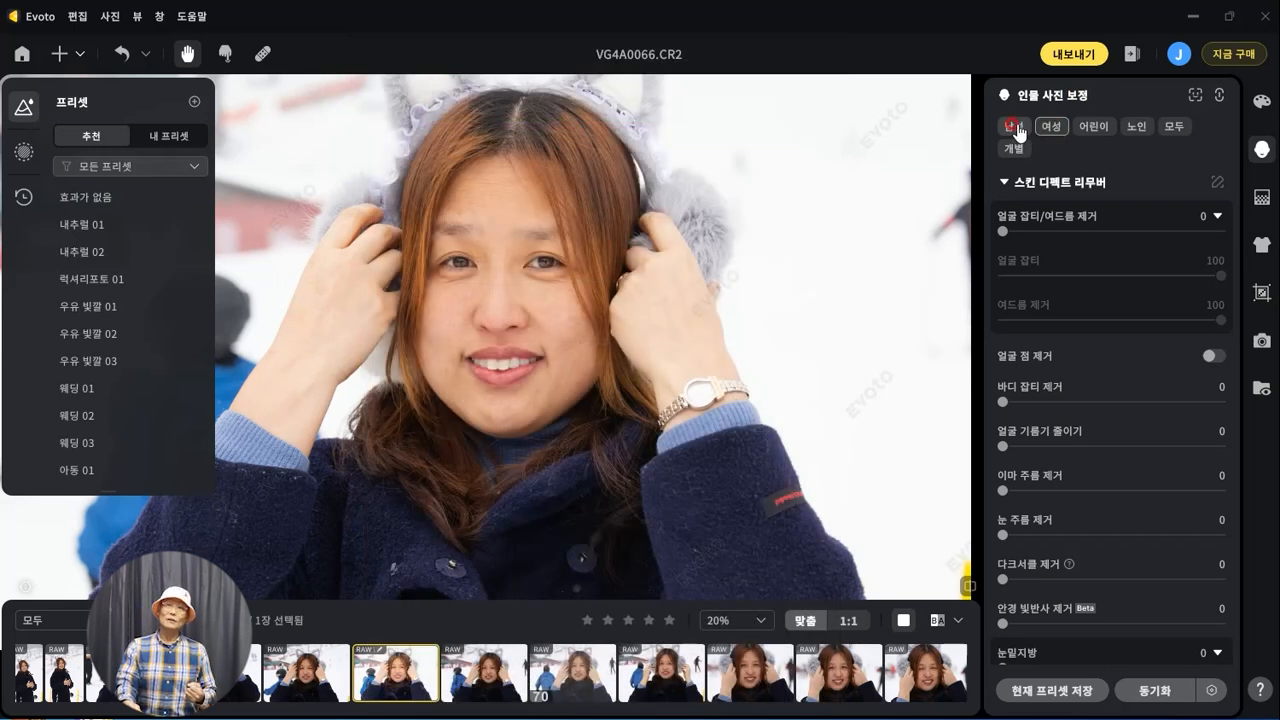
click(1049, 136)
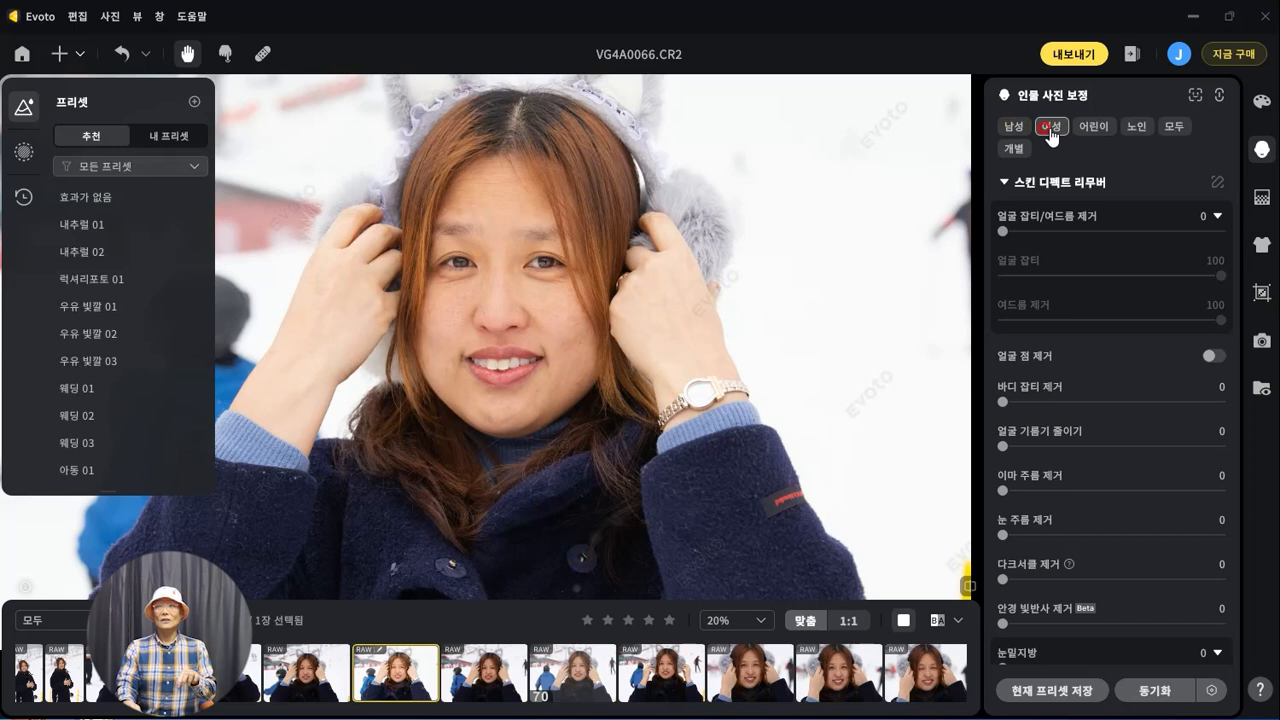
click(1094, 132)
click(1020, 150)
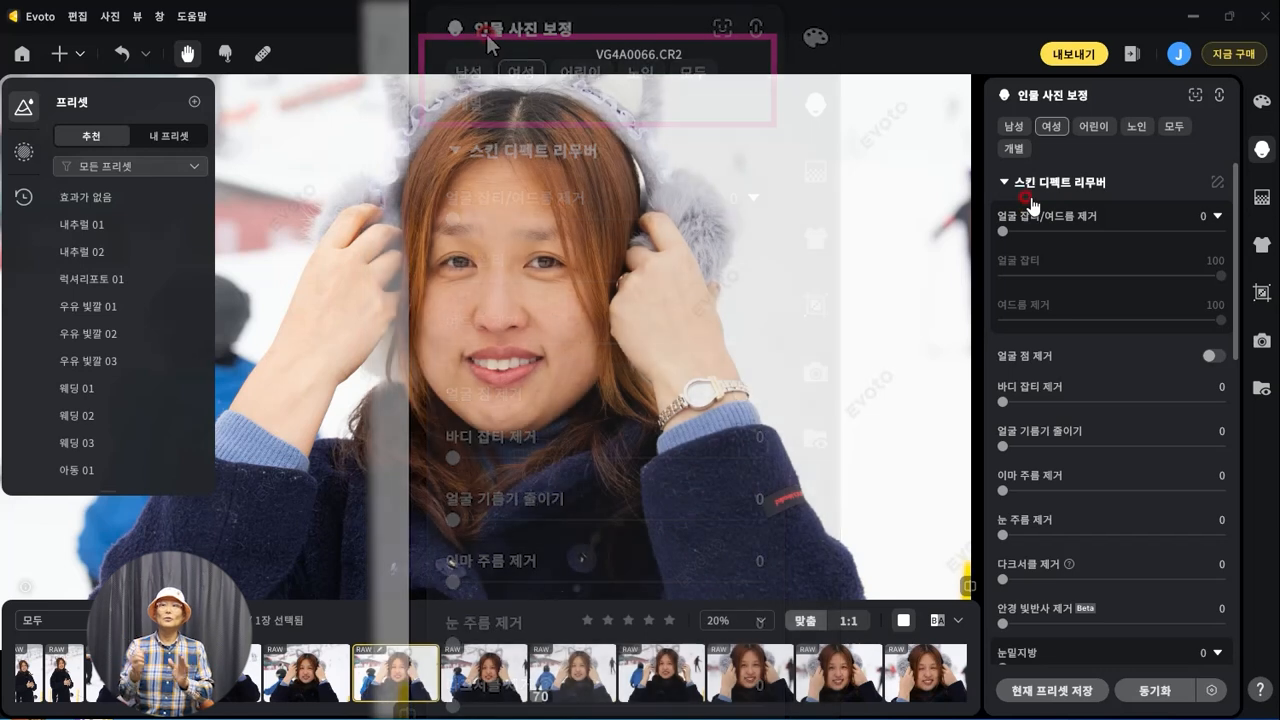
click(1079, 197)
click(1005, 183)
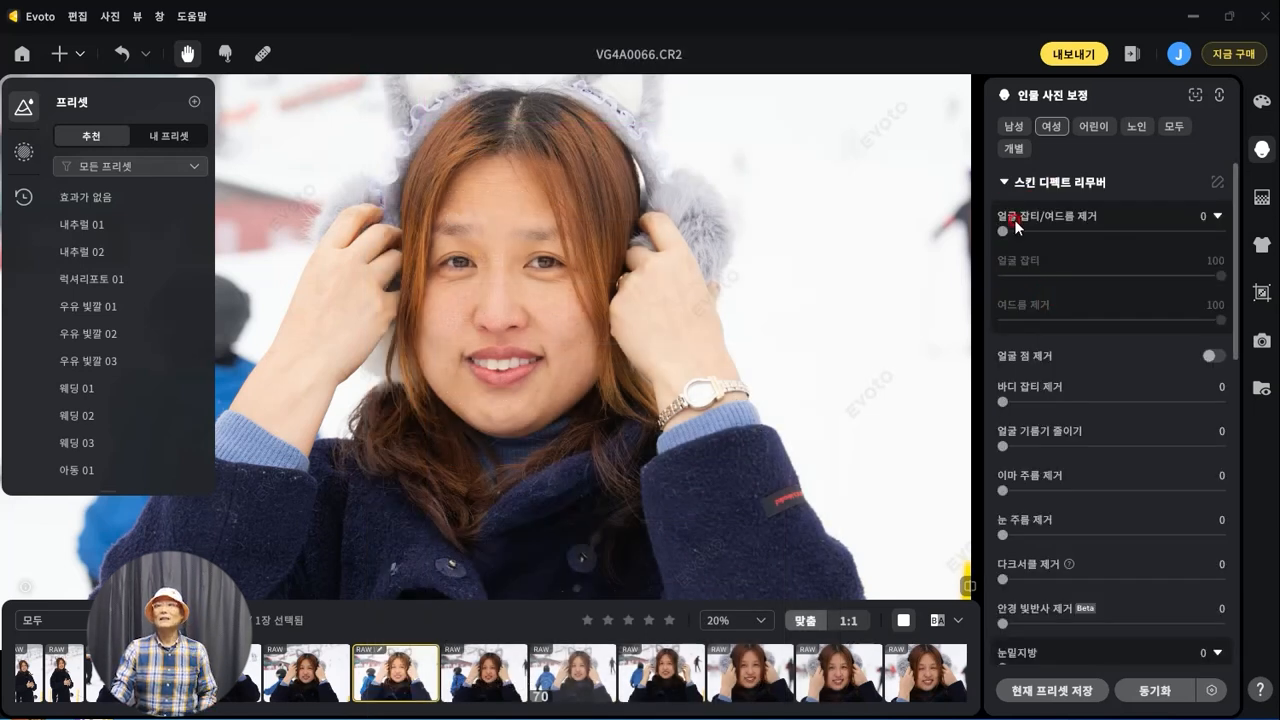
Step: Set face blemish/acne removal (얼굴 잡티/여드름 제거) to 33 and try the face mole removal (얼굴 점 제거) option
drag(1003, 238, 1214, 240)
click(459, 303)
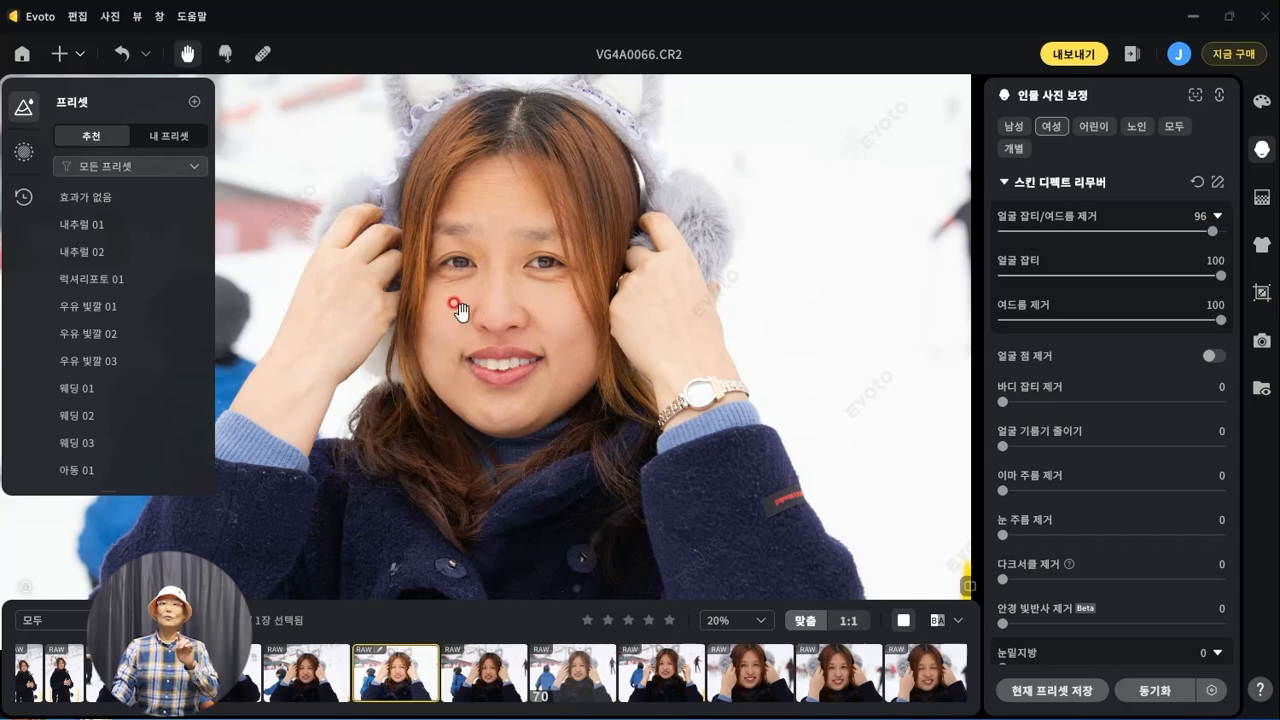
mouse_move(1212, 231)
mouse_down()
mouse_move(1026, 234)
mouse_move(1033, 266)
mouse_move(1008, 236)
mouse_move(1075, 240)
mouse_up()
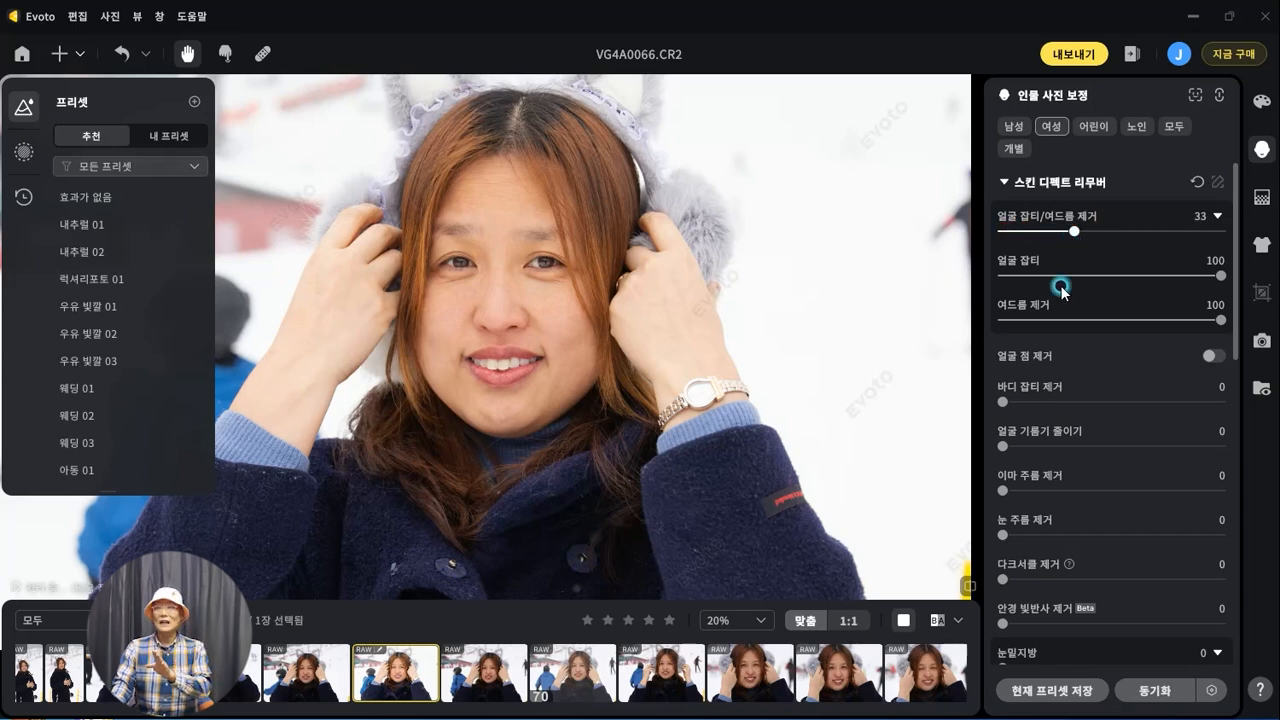
click(1208, 357)
click(1208, 357)
Step: Set forehead wrinkle removal (이마 주름 제거) to 36 and eye wrinkle removal (눈 주름 제거) to 92
scroll(1088, 422, down, 3)
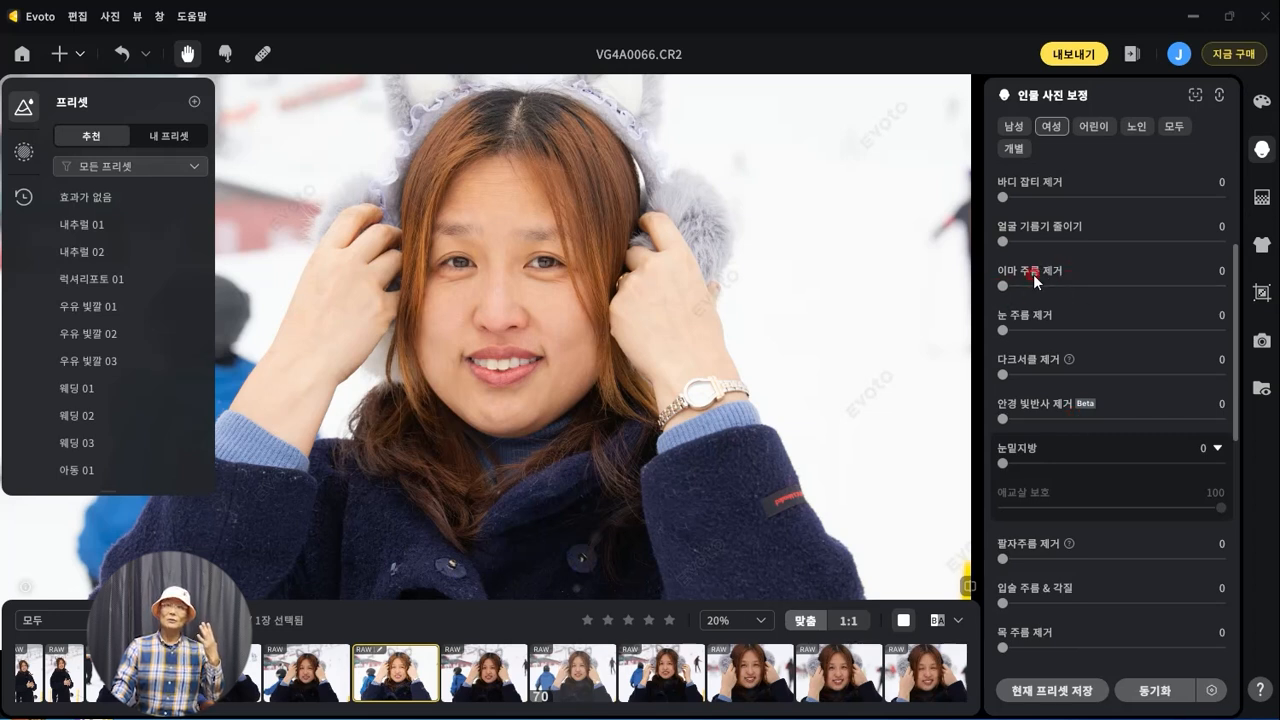
drag(1006, 246, 1014, 288)
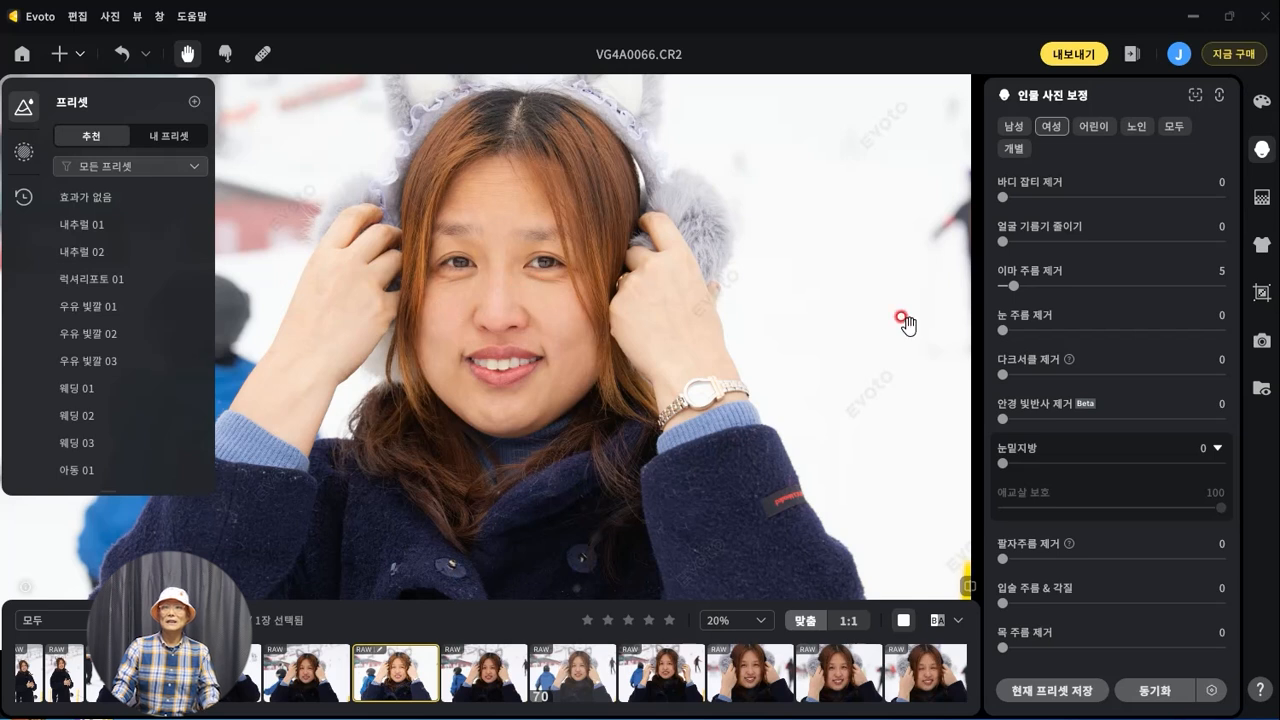
drag(1010, 286, 1081, 286)
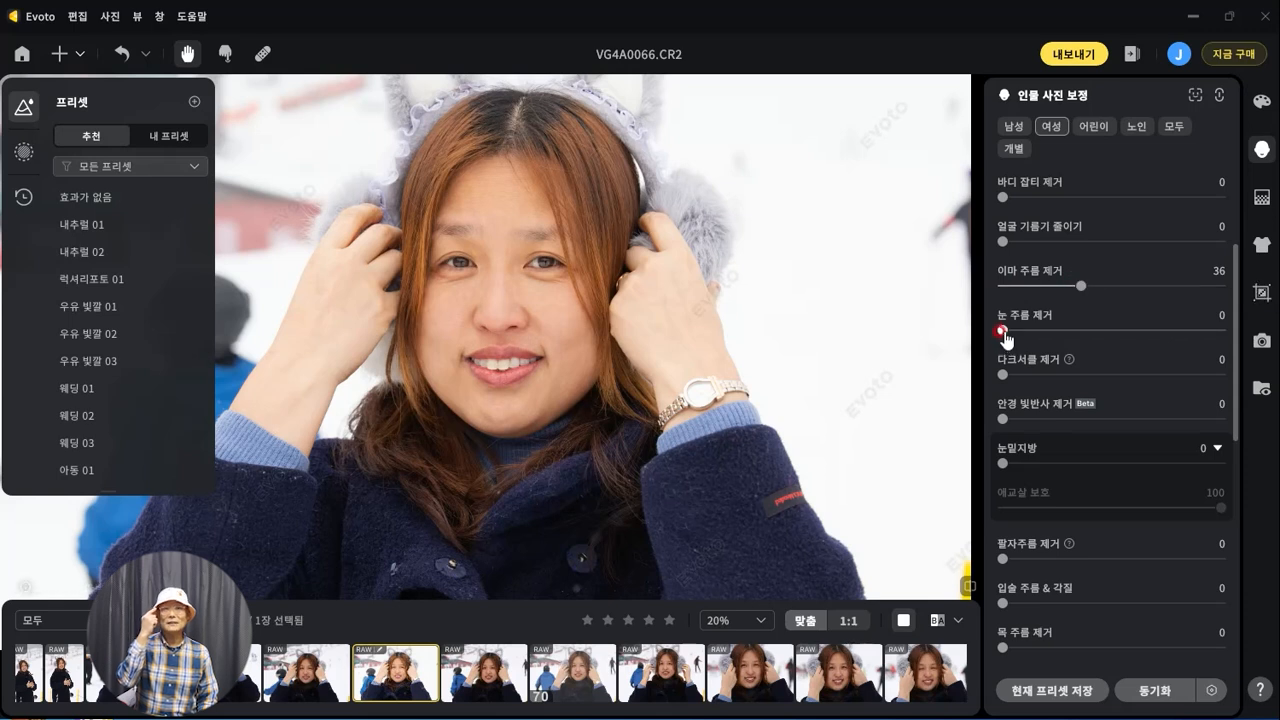
drag(1008, 330, 1201, 330)
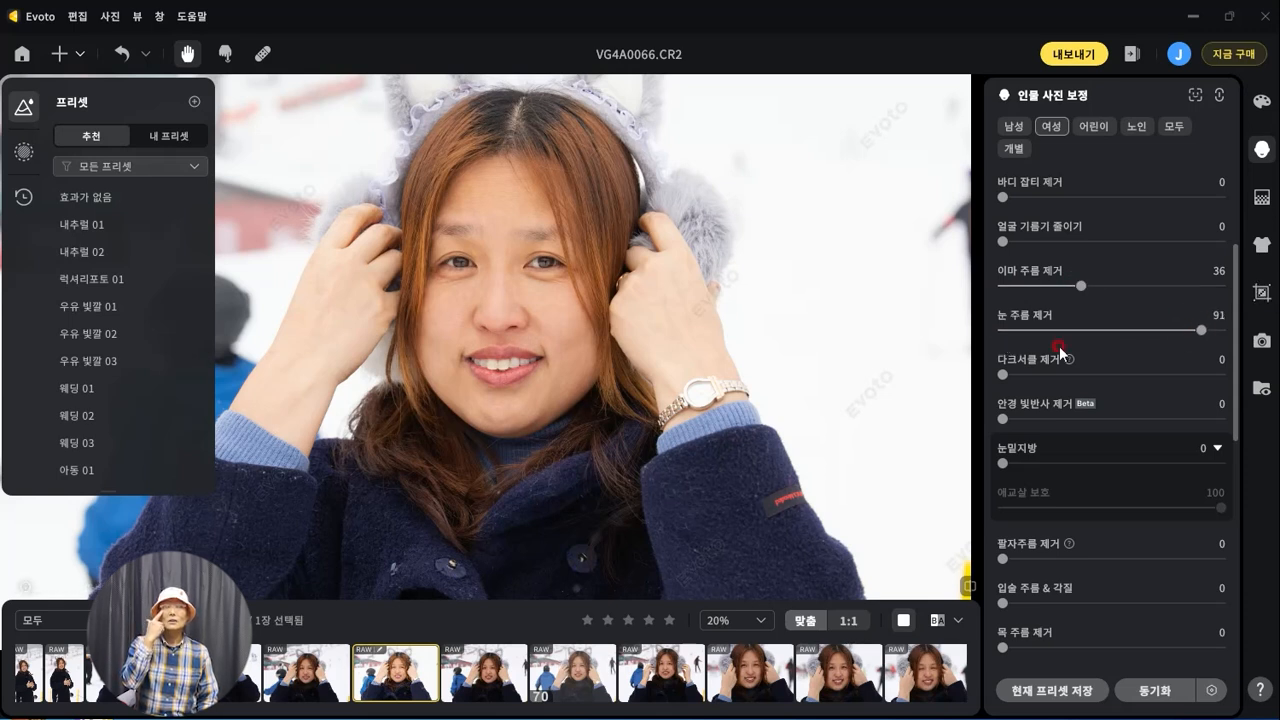
click(1201, 330)
click(1023, 341)
Step: Apply a strong under-eye fat (눈밑지방) correction to the woman's face
scroll(1078, 408, down, 2)
click(1023, 370)
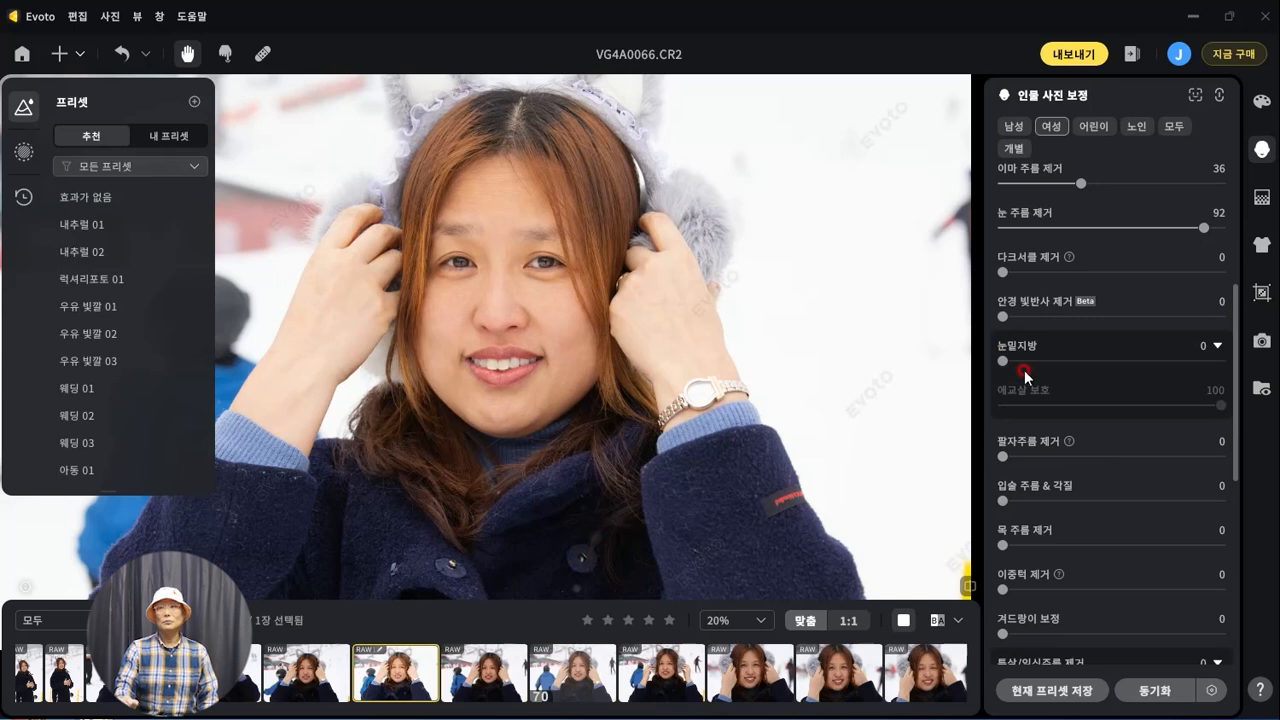
drag(1006, 368, 1034, 364)
click(1115, 403)
click(1030, 361)
mouse_move(1033, 366)
mouse_down()
mouse_move(1186, 365)
mouse_move(1048, 366)
mouse_move(1159, 364)
mouse_up()
click(1096, 441)
Step: Set nasolabial fold removal (팔자주름 제거) to 64 and lip wrinkles & dead skin (입술 주름 & 각질) to 56
scroll(1100, 445, down, 3)
drag(1003, 252, 1150, 262)
drag(1001, 295, 1124, 296)
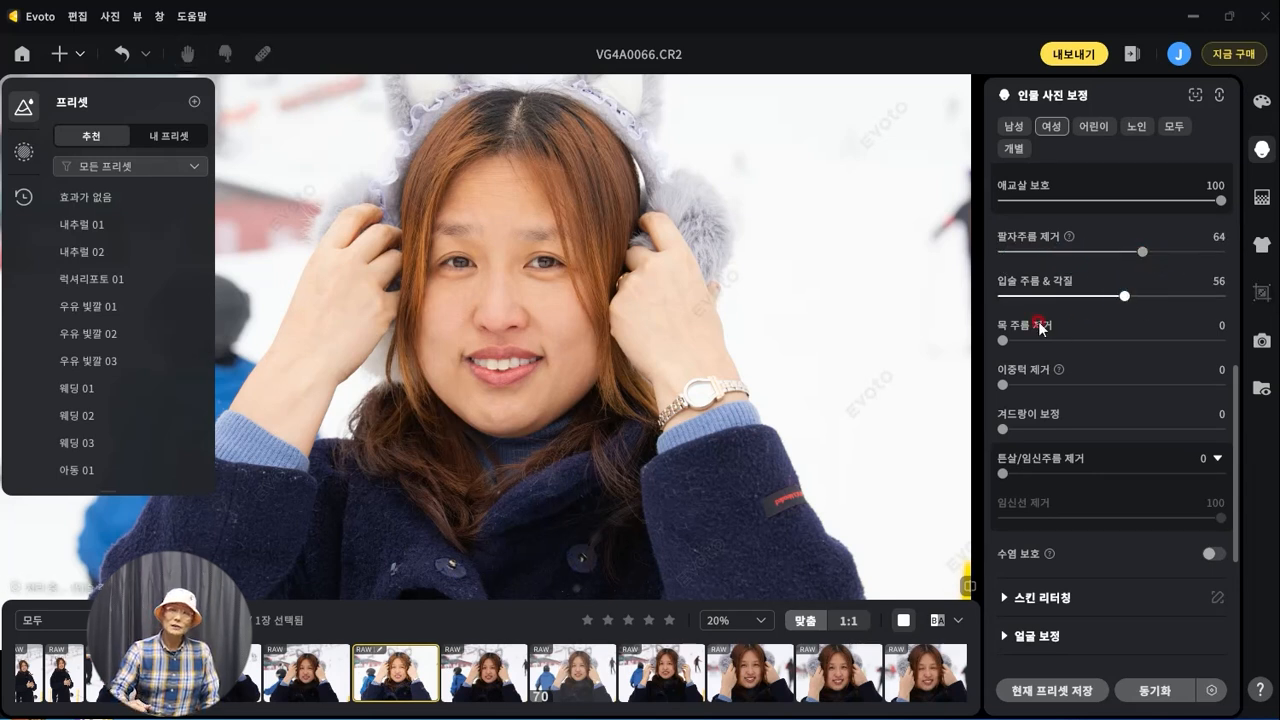
Step: Review the remaining skin defect remover options and bring up the facial skin settings under skin retouching (스킨 리터칭)
scroll(1058, 392, down, 3)
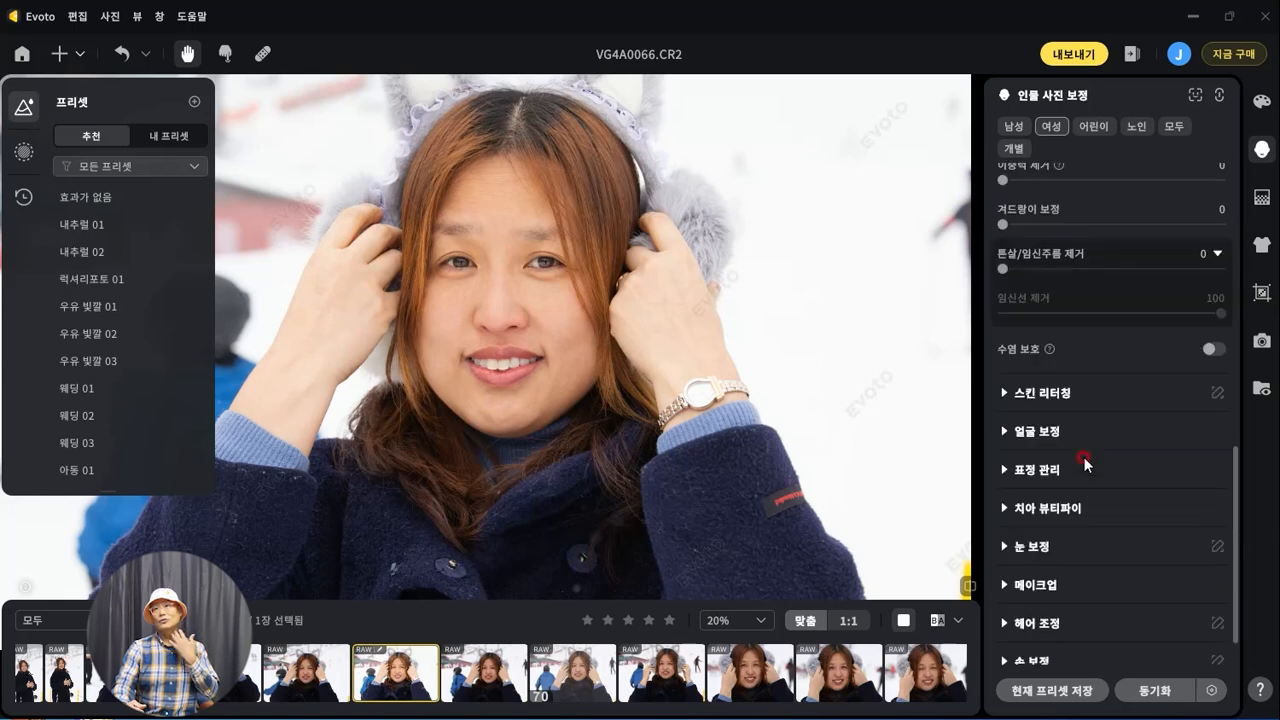
scroll(1085, 370, up, 2)
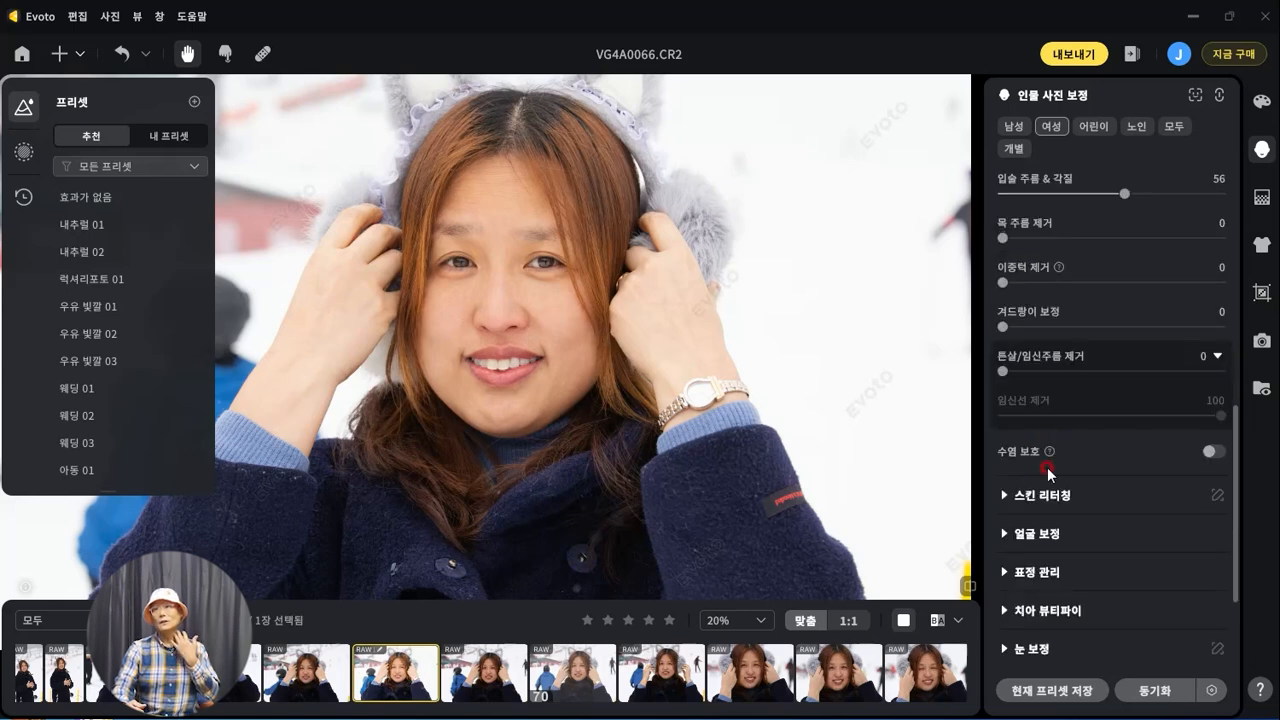
scroll(1037, 268, up, 3)
click(1003, 182)
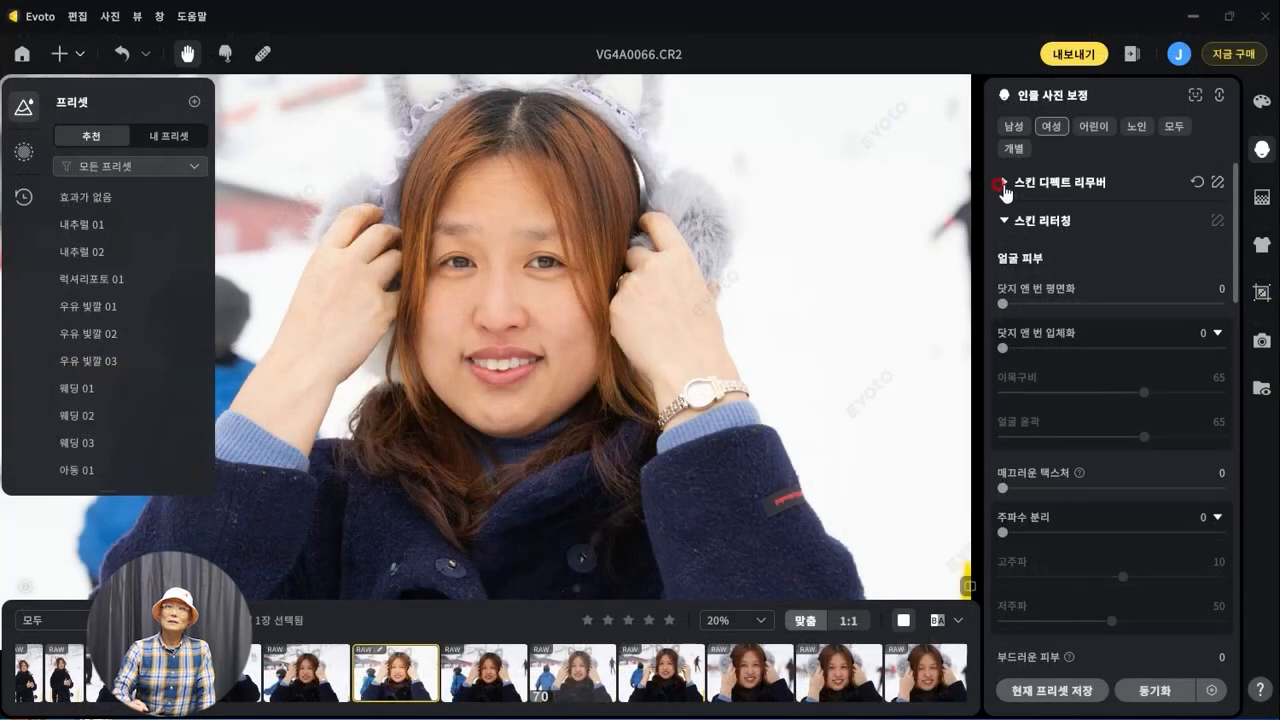
click(1106, 438)
scroll(1107, 440, down, 5)
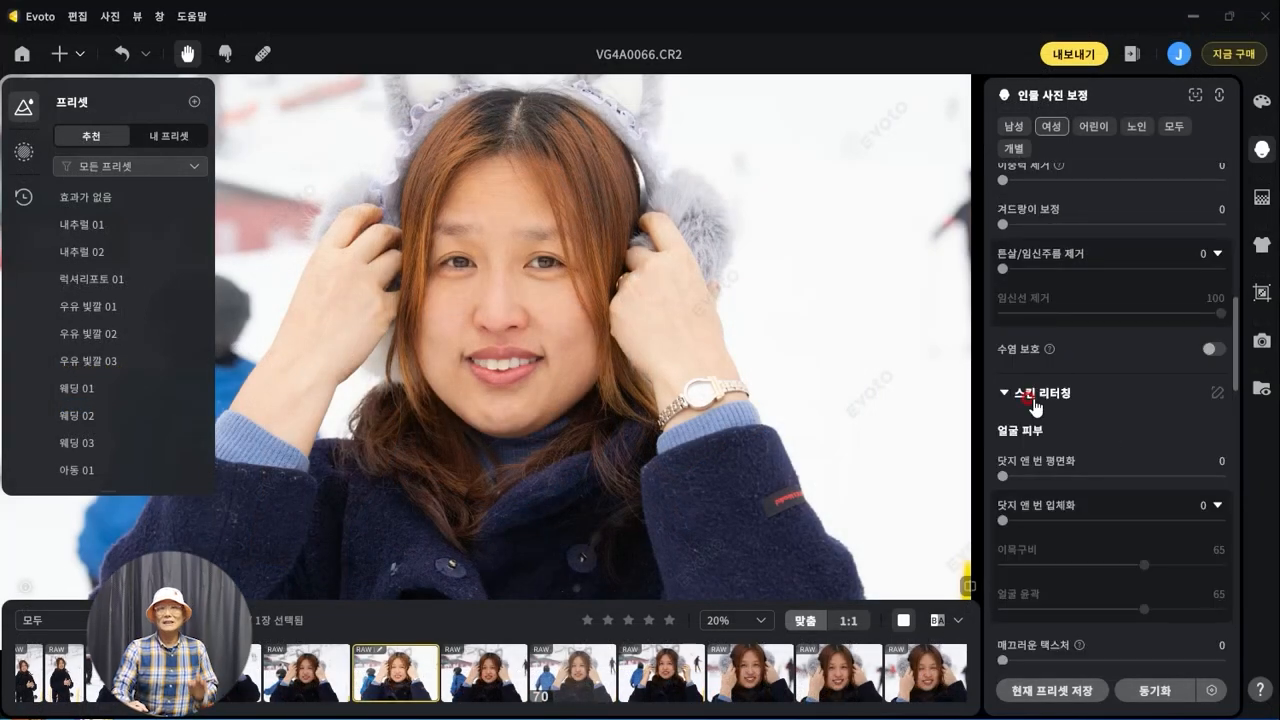
scroll(1078, 486, down, 3)
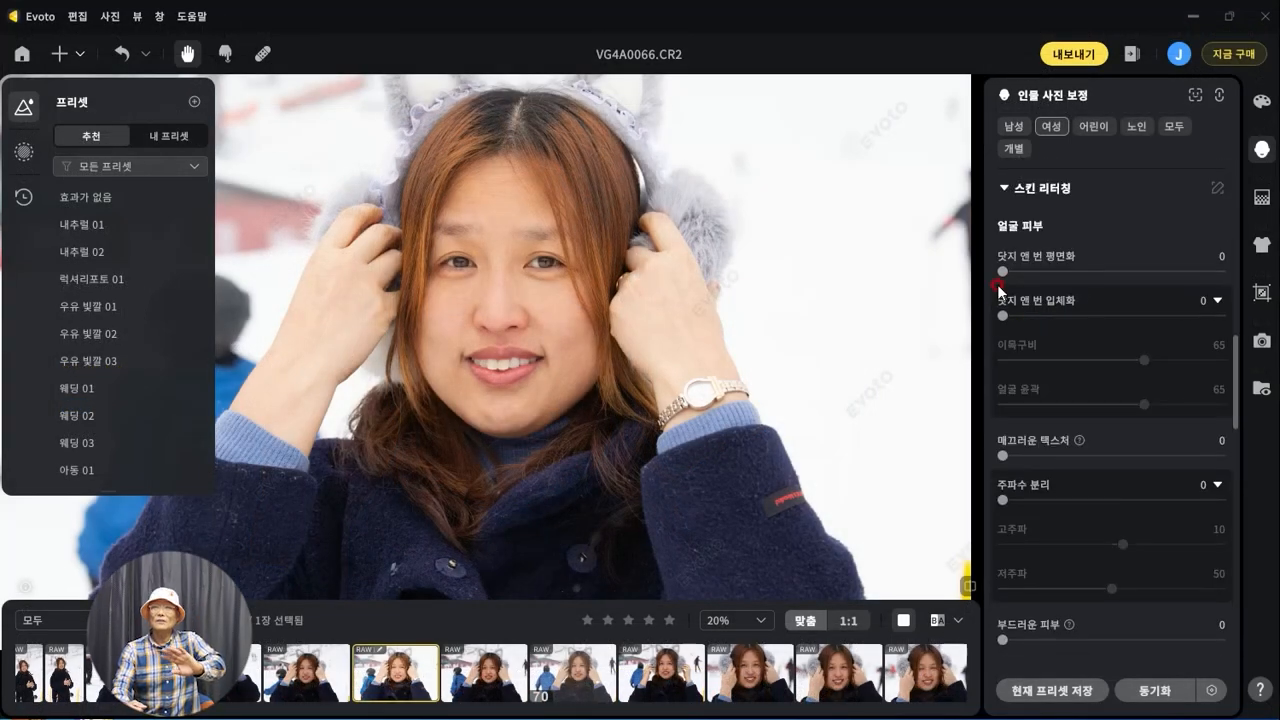
Step: Set dodge and burn flattening (닷지 앤 번 평면화) to 75 and increase the smooth texture (매끄러운 텍스처) effect on the face
drag(1003, 271, 1166, 272)
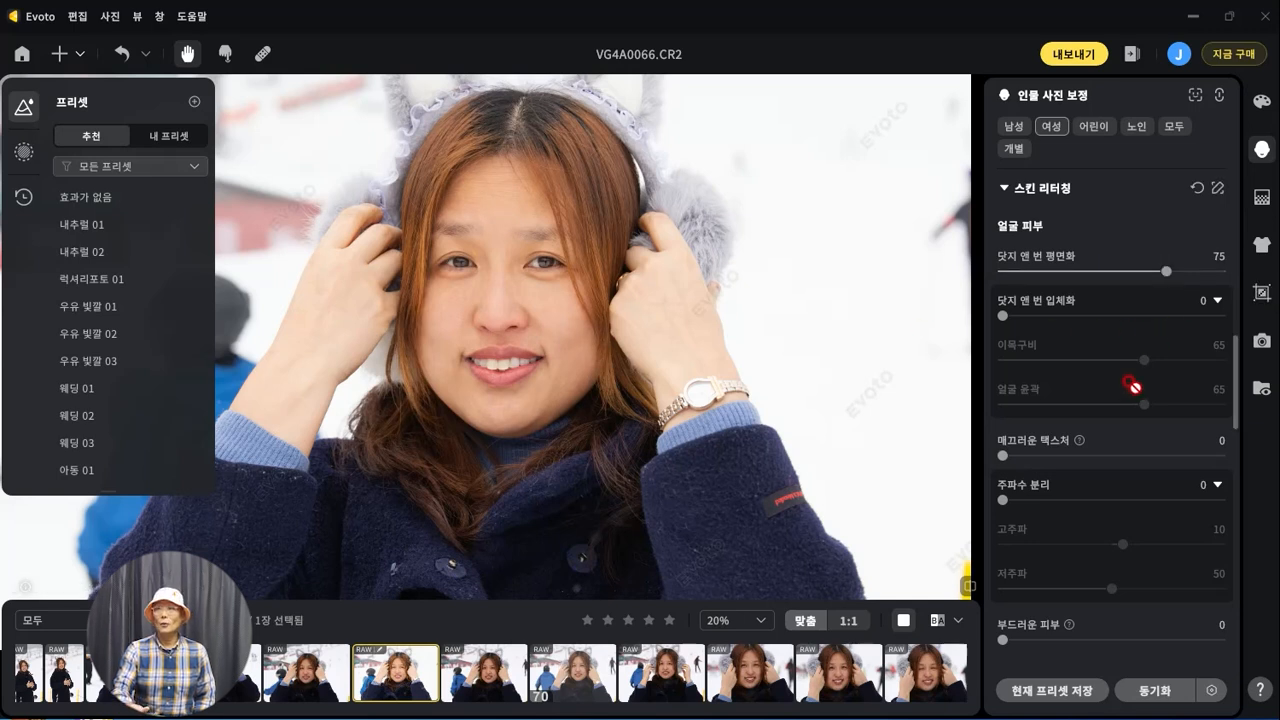
scroll(1132, 386, down, 3)
drag(1113, 266, 1146, 252)
scroll(1160, 472, down, 4)
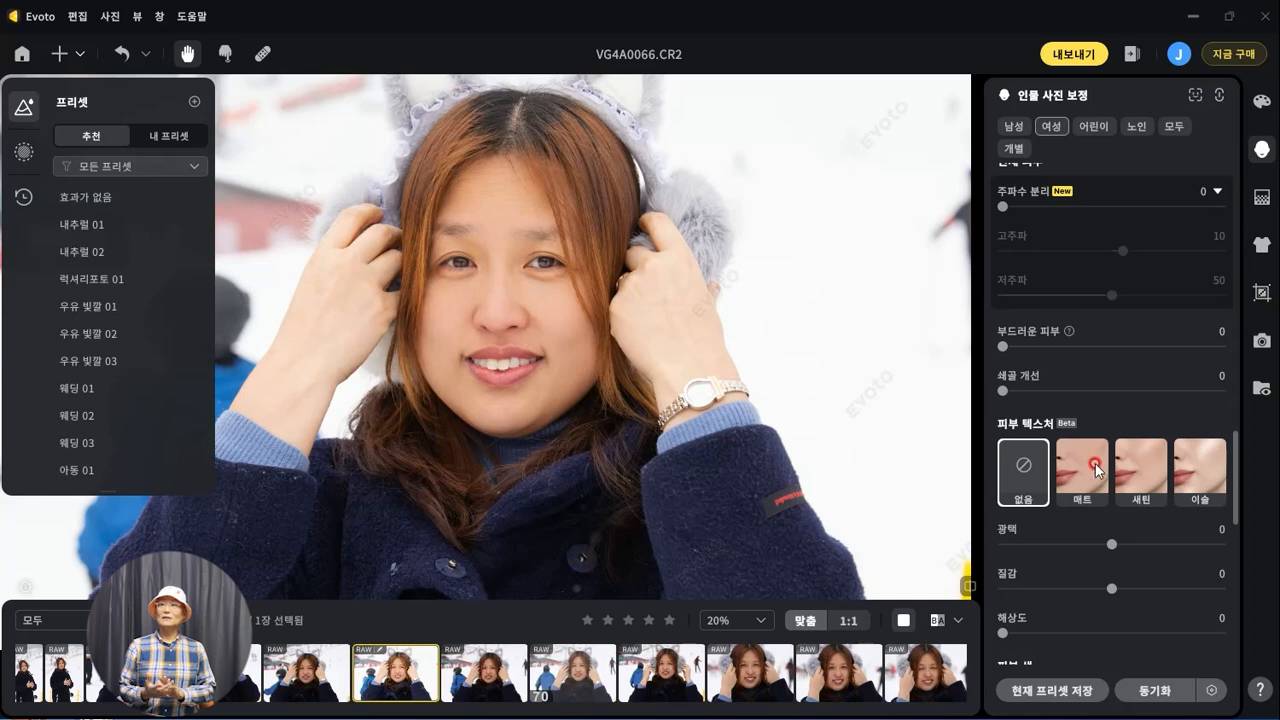
Step: Compare the matte (매트), satin (새틴) and dewy (이슬) skin textures on the woman's face
scroll(1098, 478, down, 2)
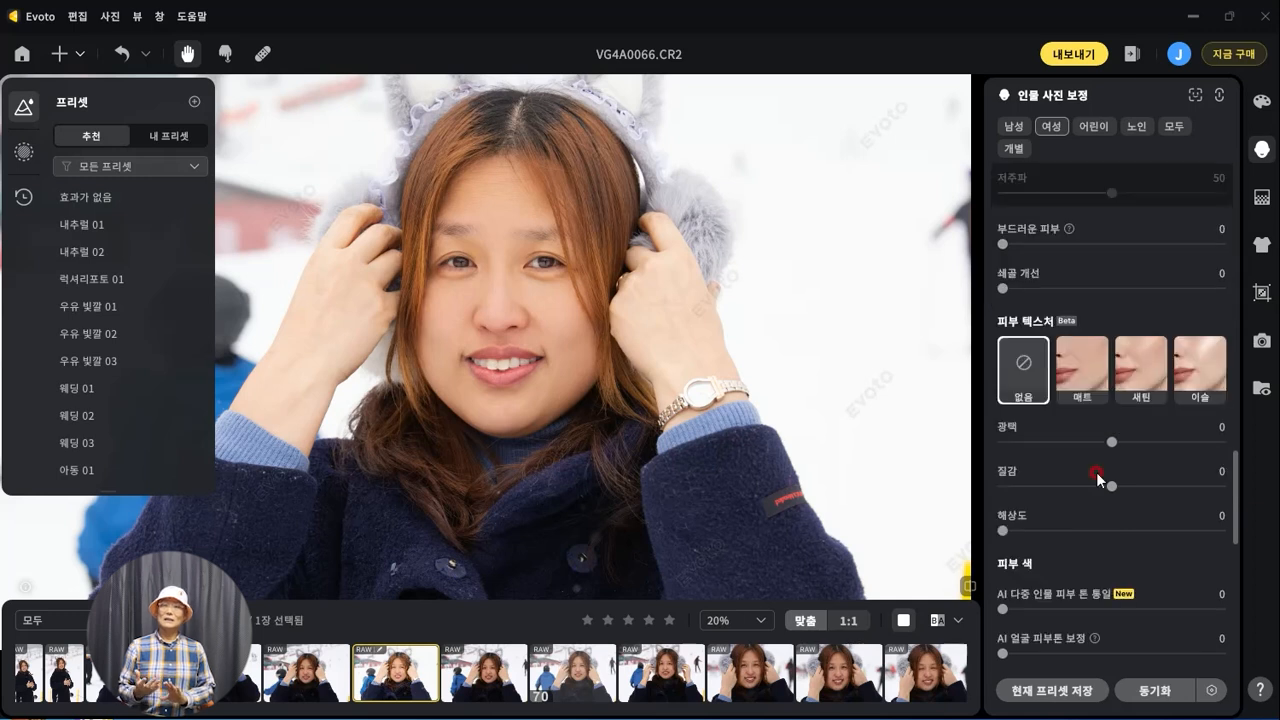
click(1082, 372)
click(1139, 371)
click(1195, 371)
click(1070, 387)
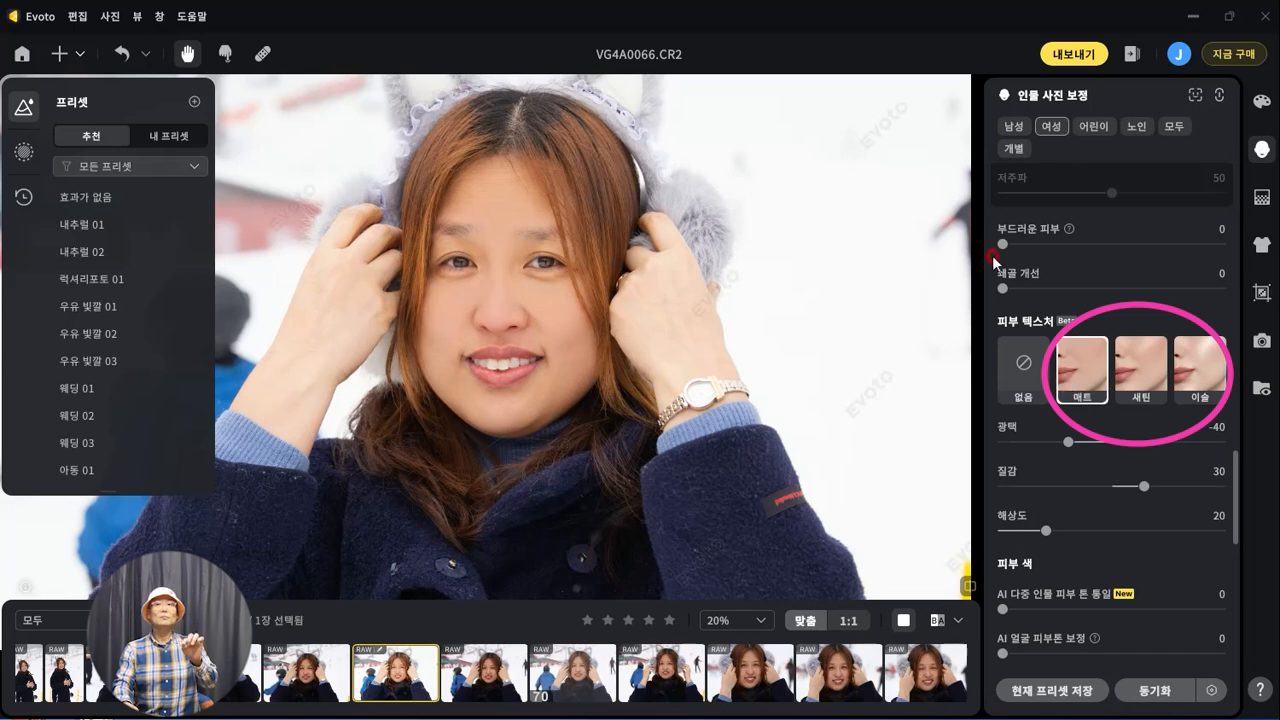
Step: Set soft skin (부드러운 피부) to about 51 and apply the satin (새틴) skin texture after trying dewy (이슬)
drag(1060, 247, 1114, 246)
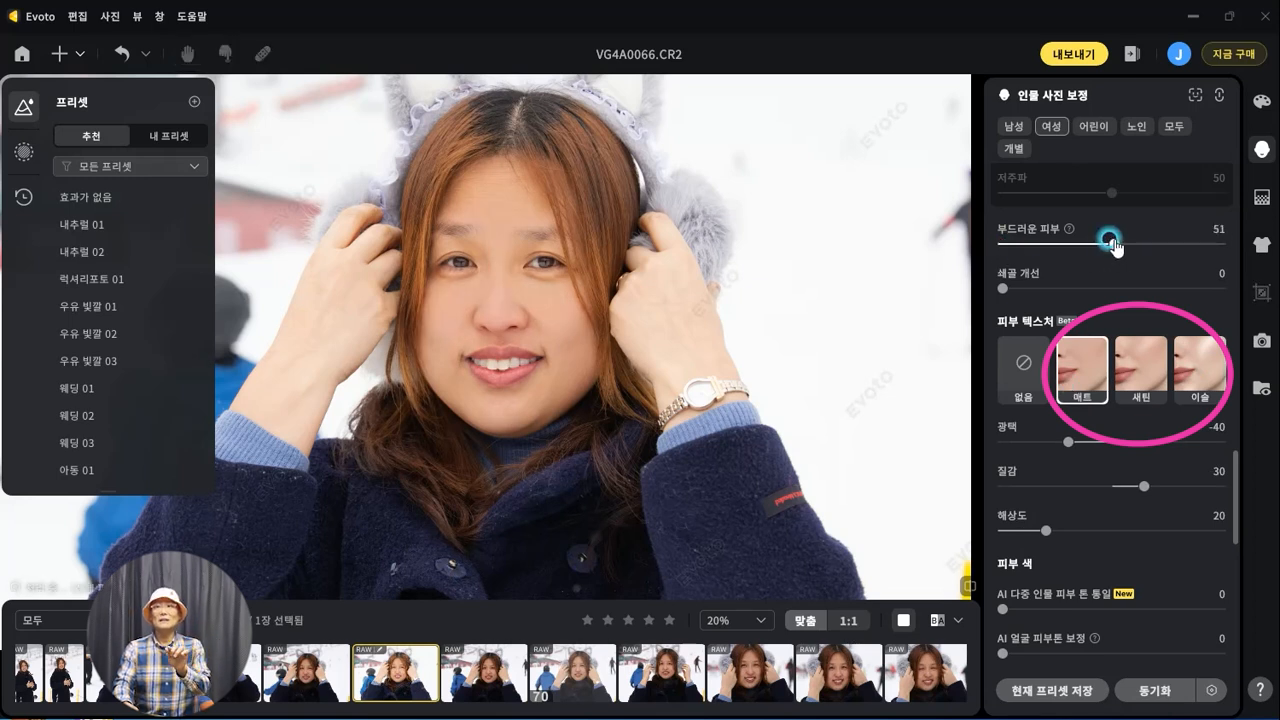
click(1205, 377)
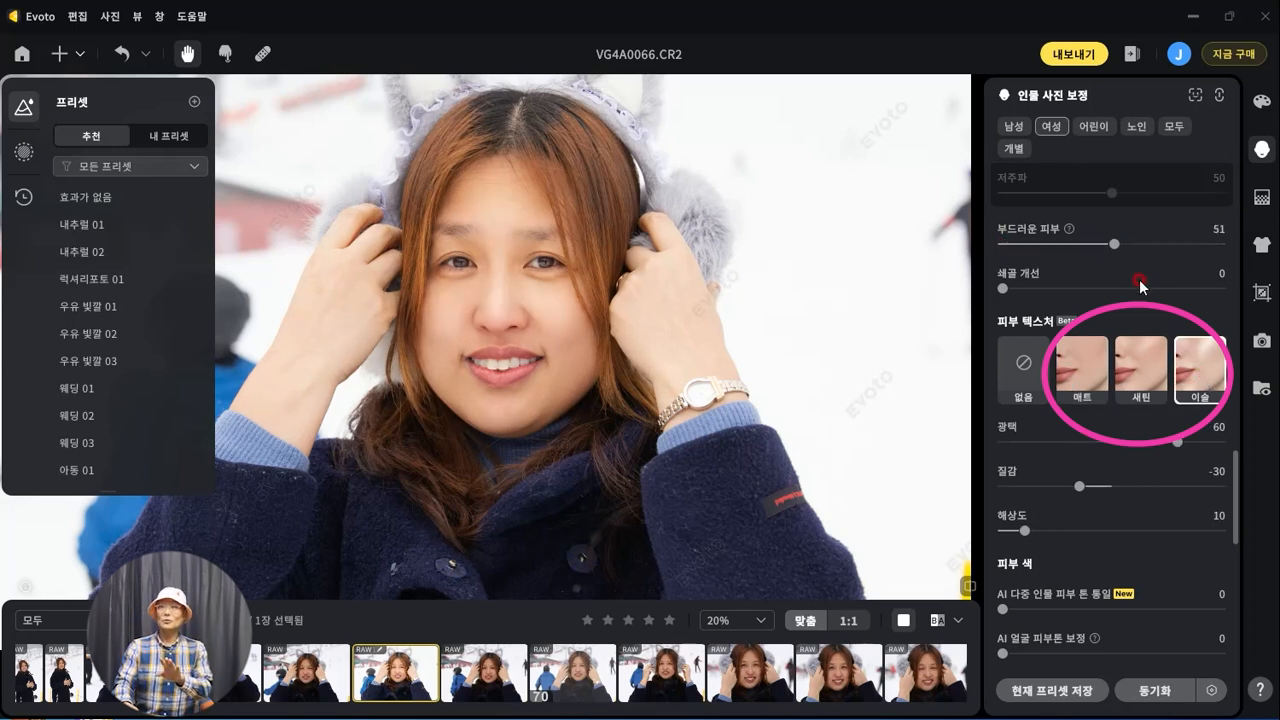
click(1145, 393)
drag(1114, 245, 1118, 245)
Step: Try several skin color swatches (피부 색깔 선택) on the portrait and apply the cream one
scroll(1100, 400, down, 3)
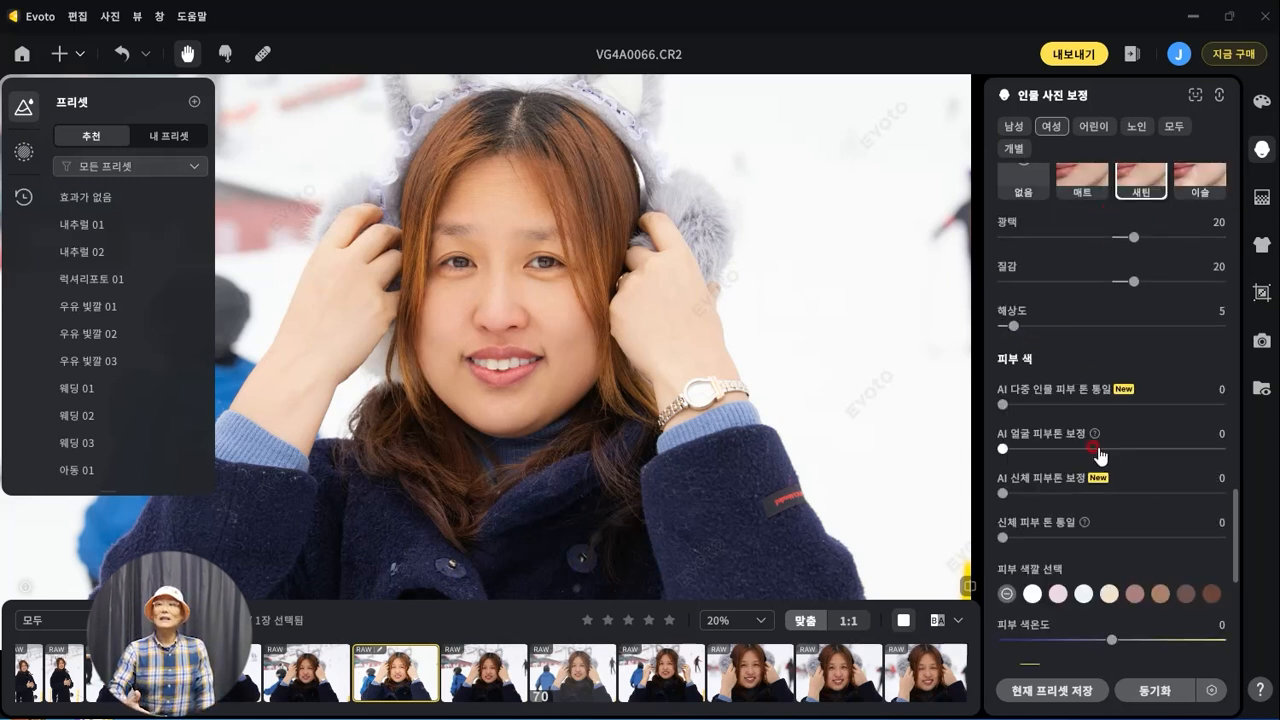
scroll(1100, 455, down, 2)
scroll(1116, 497, down, 2)
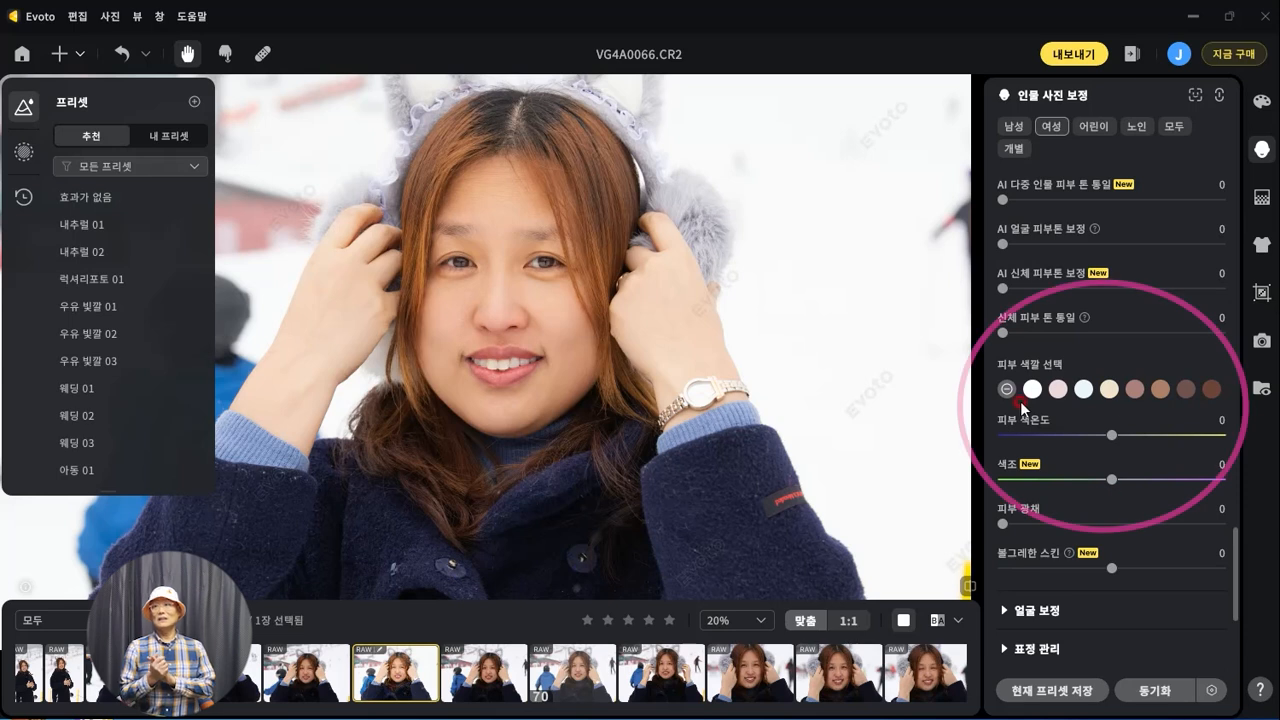
click(1134, 388)
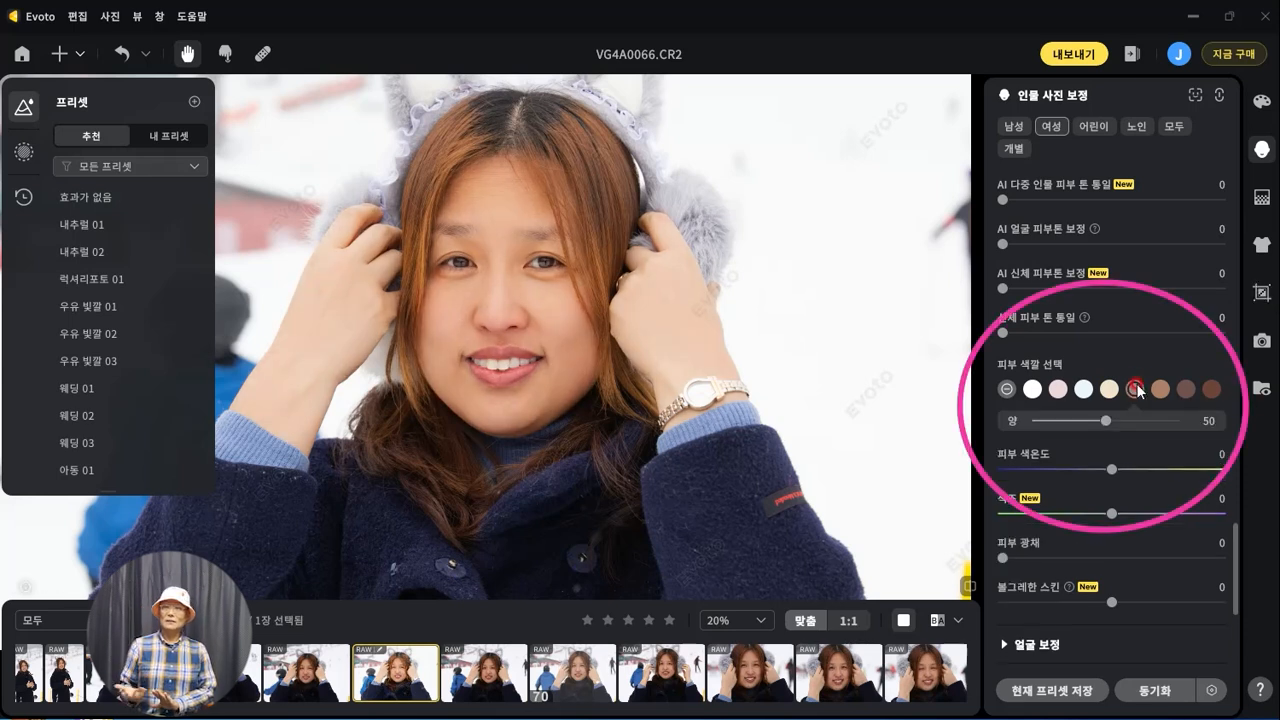
click(1211, 390)
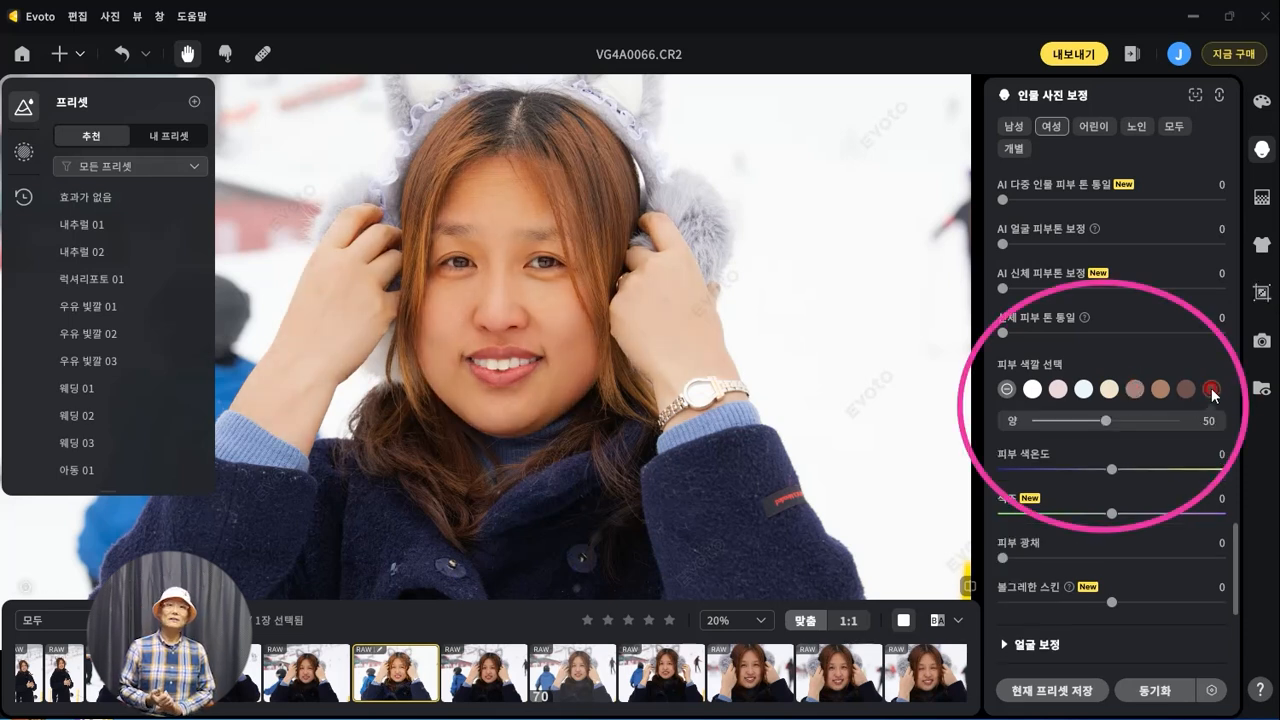
click(1031, 390)
click(1083, 390)
click(1109, 390)
click(1008, 390)
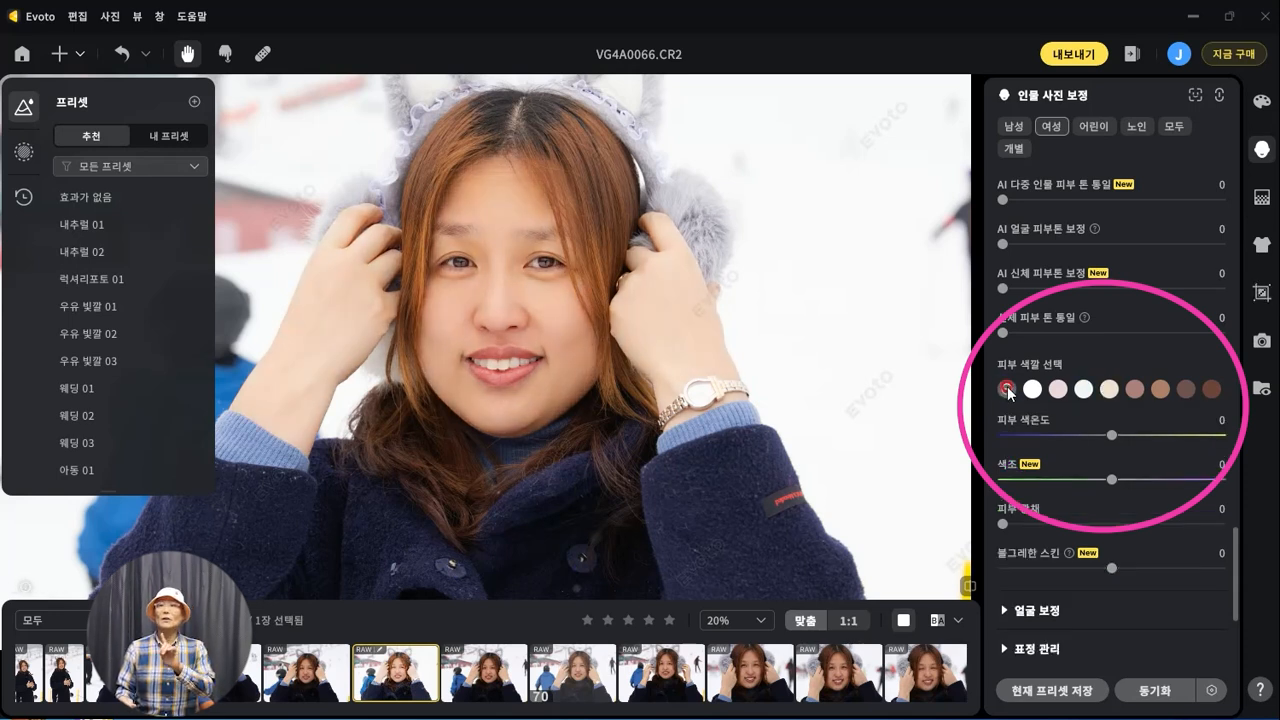
click(1108, 390)
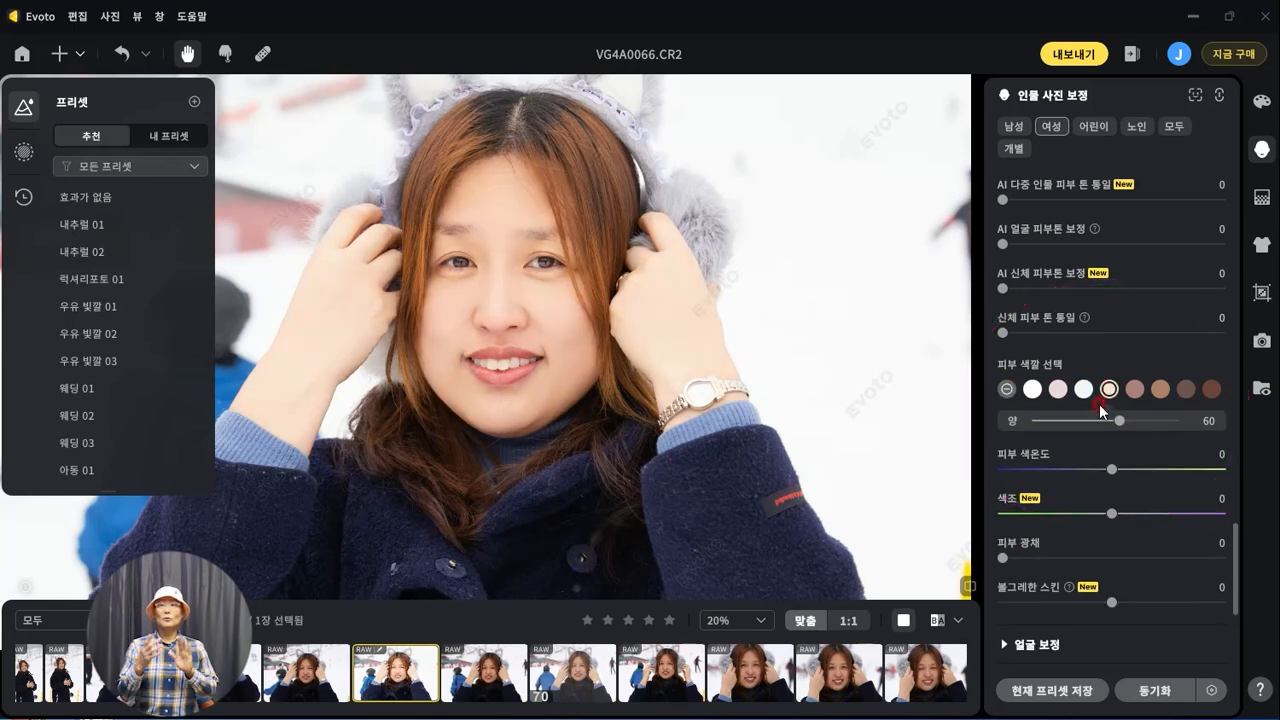
Step: In face correction (얼굴 보정), set the face direction to vertical position 2, horizontal position 4 and tilt 2
scroll(1115, 460, down, 3)
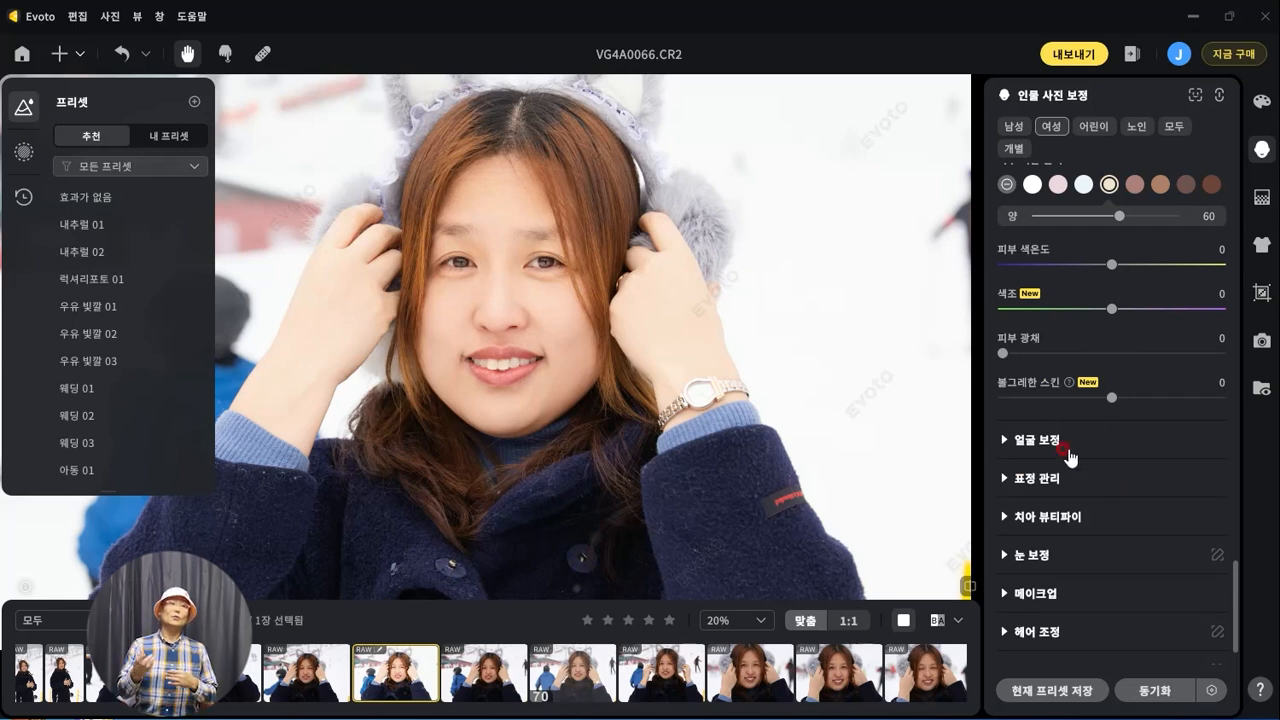
scroll(1058, 465, down, 1)
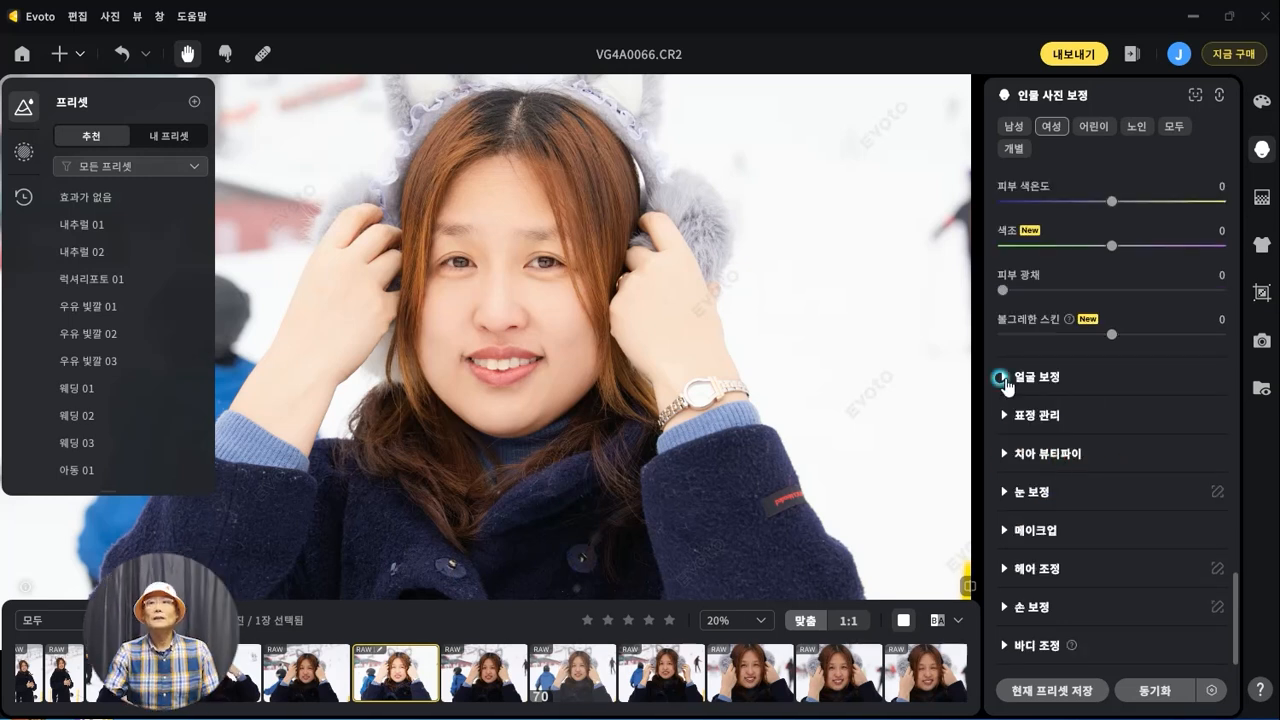
click(1003, 377)
scroll(1108, 443, down, 3)
click(1104, 257)
mouse_move(1107, 265)
mouse_down()
mouse_move(1209, 258)
mouse_move(1051, 263)
mouse_move(1124, 268)
mouse_move(1112, 263)
mouse_move(1109, 298)
mouse_move(1210, 307)
mouse_move(1074, 303)
mouse_move(1126, 305)
mouse_move(1118, 312)
mouse_move(1169, 343)
mouse_move(1198, 347)
mouse_move(1110, 348)
mouse_up()
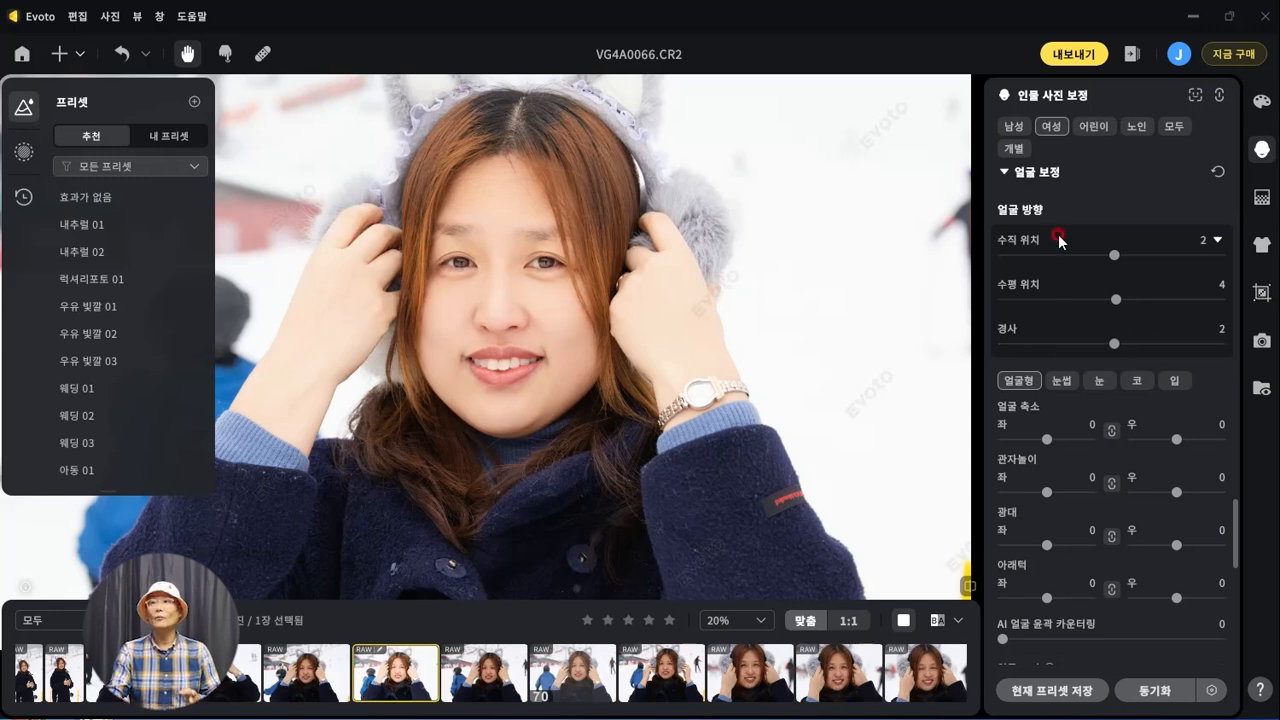
Step: Set face reduction (얼굴 축소) to -44 on both sides and increase the temple (관자놀이) adjustment
scroll(1074, 430, down, 2)
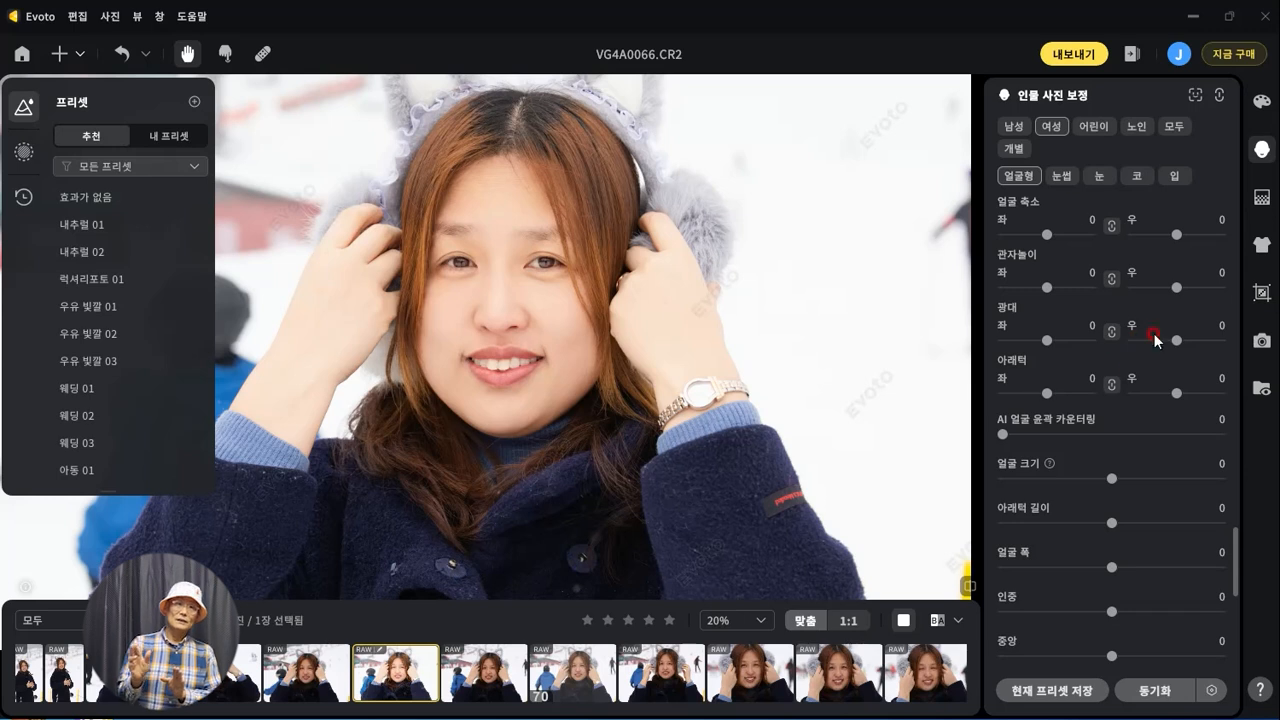
mouse_move(1052, 242)
mouse_down()
mouse_move(1098, 242)
mouse_move(1029, 243)
mouse_up()
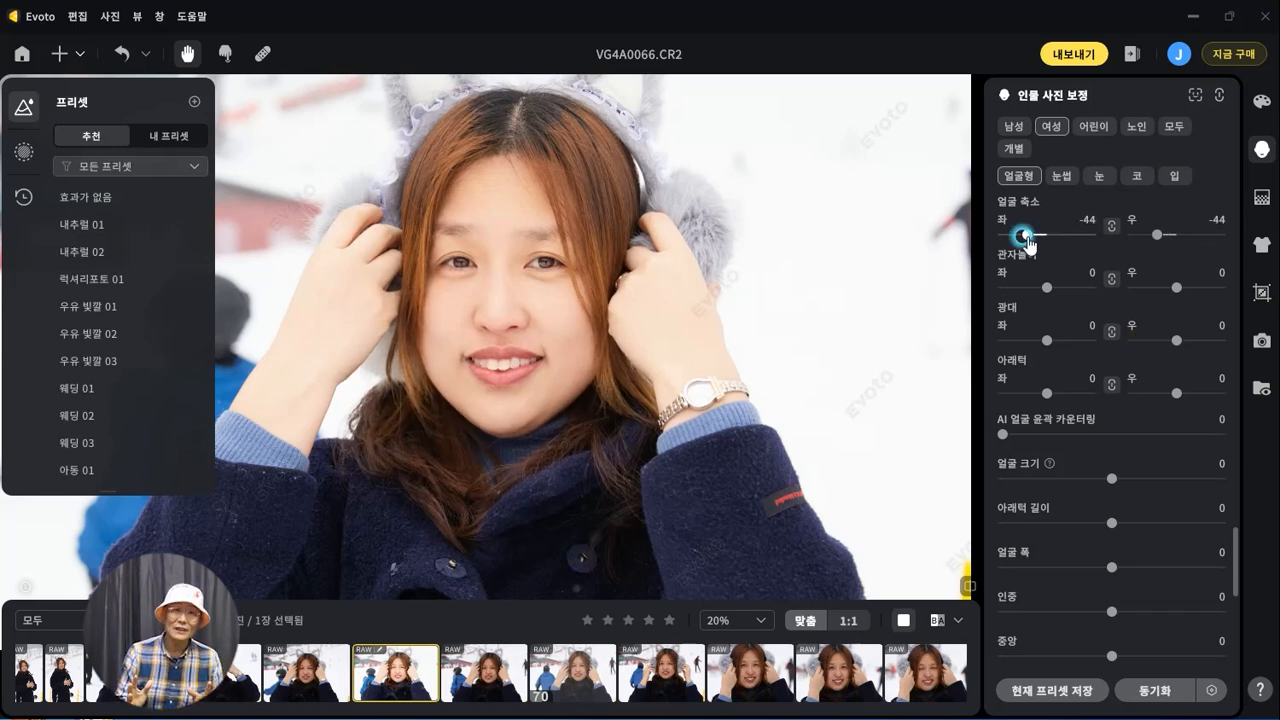
drag(1045, 288, 1080, 288)
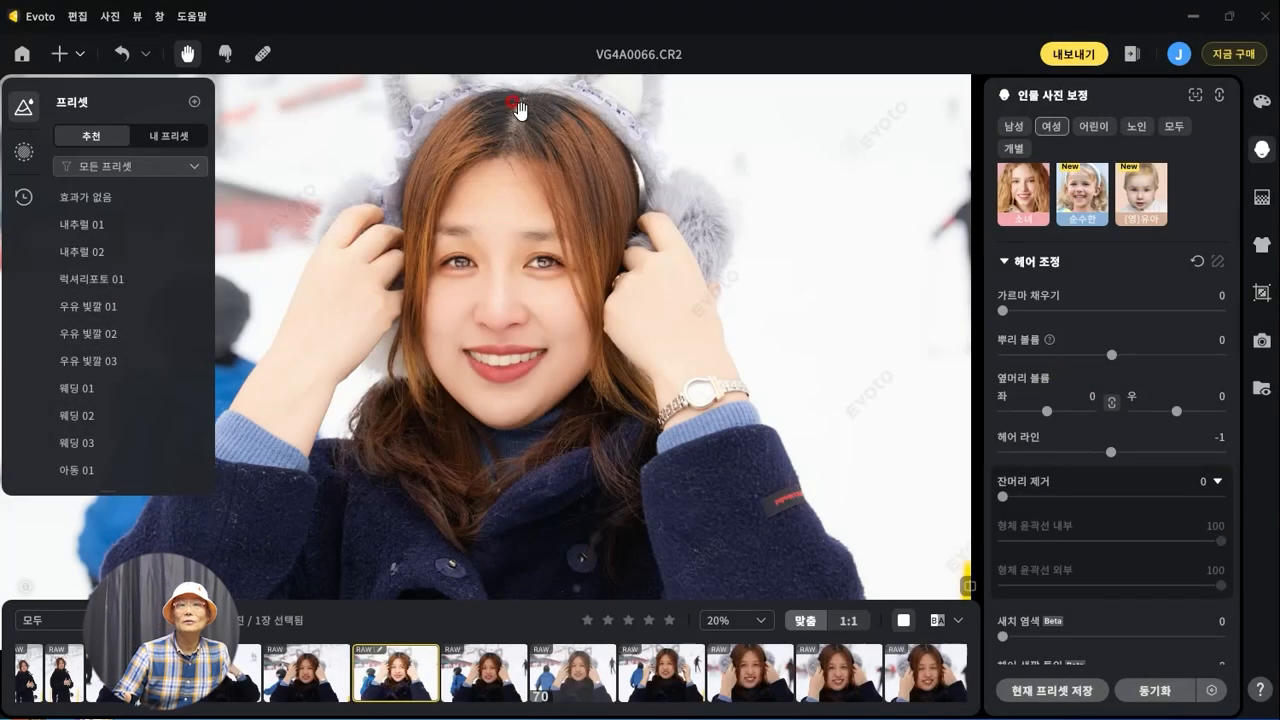
Step: Set parting fill (가르마 채우기) to 61, root volume to 15, side hair volume to -42, hairline to 20 and flyaway removal (잔머리 제거) to 84
mouse_move(1003, 311)
mouse_down()
mouse_move(1199, 312)
mouse_move(1021, 311)
mouse_move(1136, 311)
mouse_move(1108, 354)
mouse_move(1203, 362)
mouse_up()
drag(1130, 364, 1122, 360)
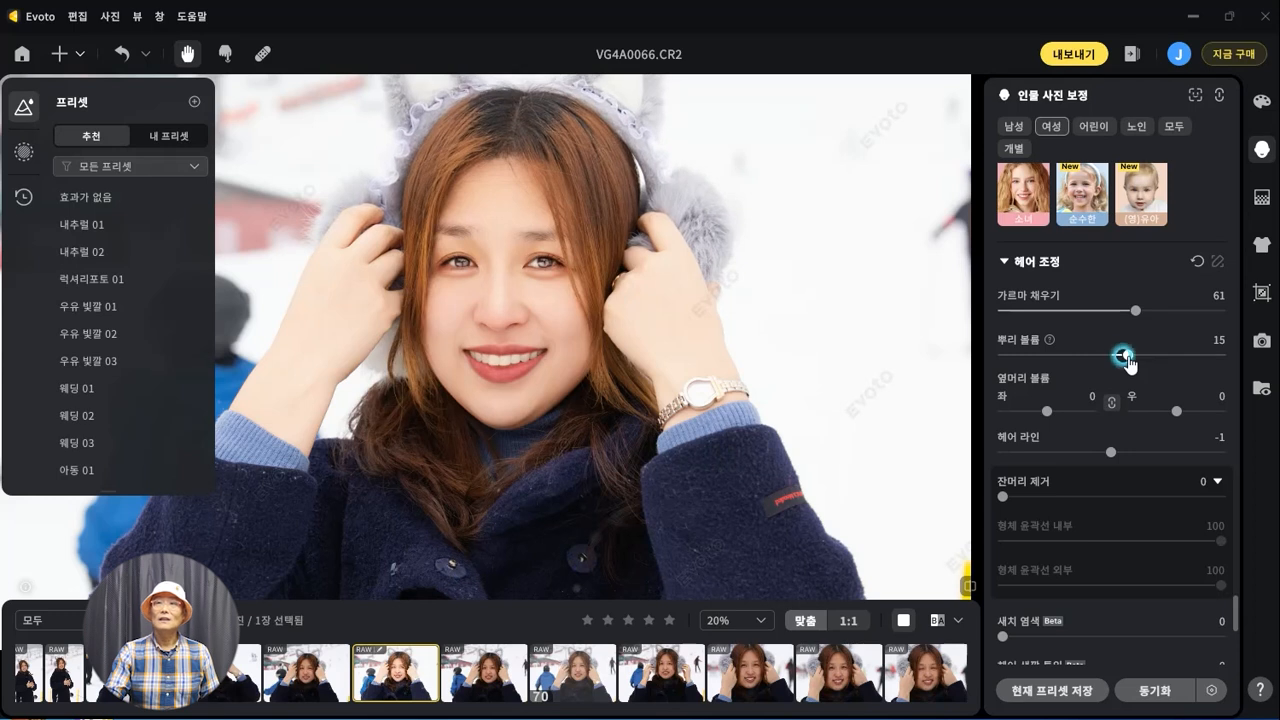
scroll(1089, 451, down, 1)
mouse_move(1045, 312)
mouse_down()
mouse_move(994, 309)
mouse_move(1063, 314)
mouse_move(1017, 312)
mouse_move(1031, 314)
mouse_up()
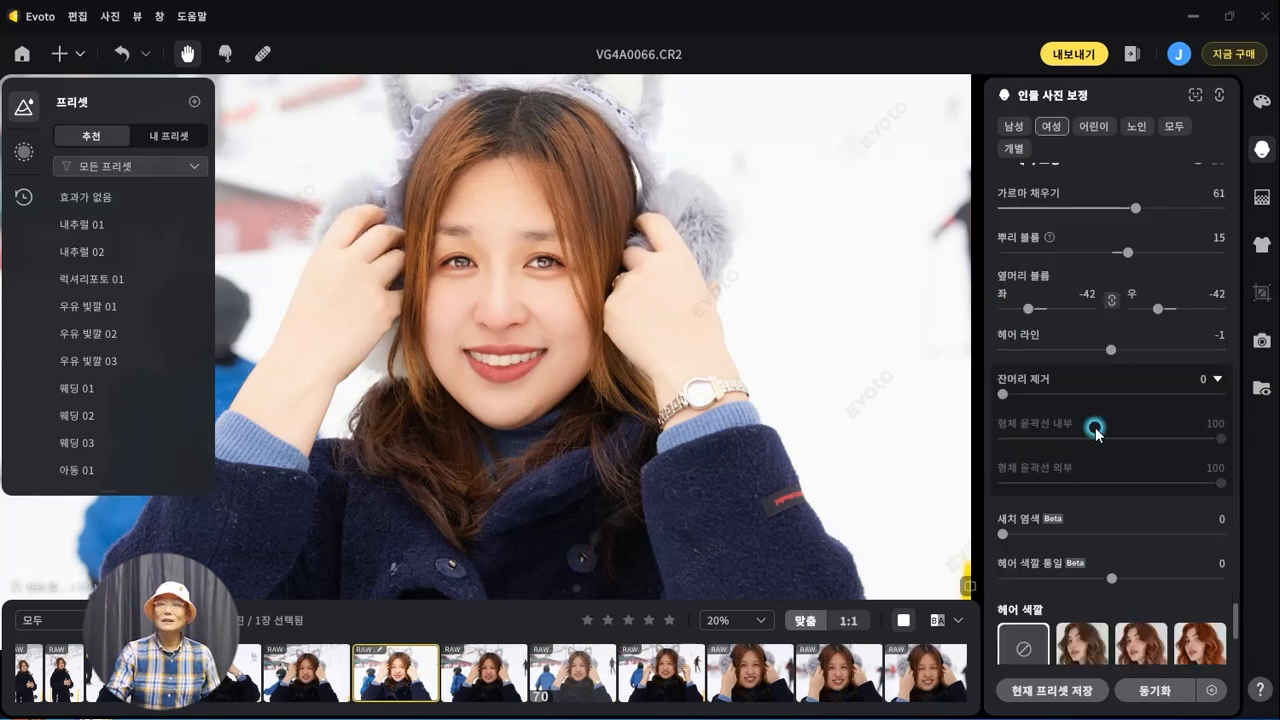
mouse_move(1111, 350)
mouse_down()
mouse_move(1197, 350)
mouse_move(1133, 352)
mouse_up()
drag(1001, 395, 1186, 396)
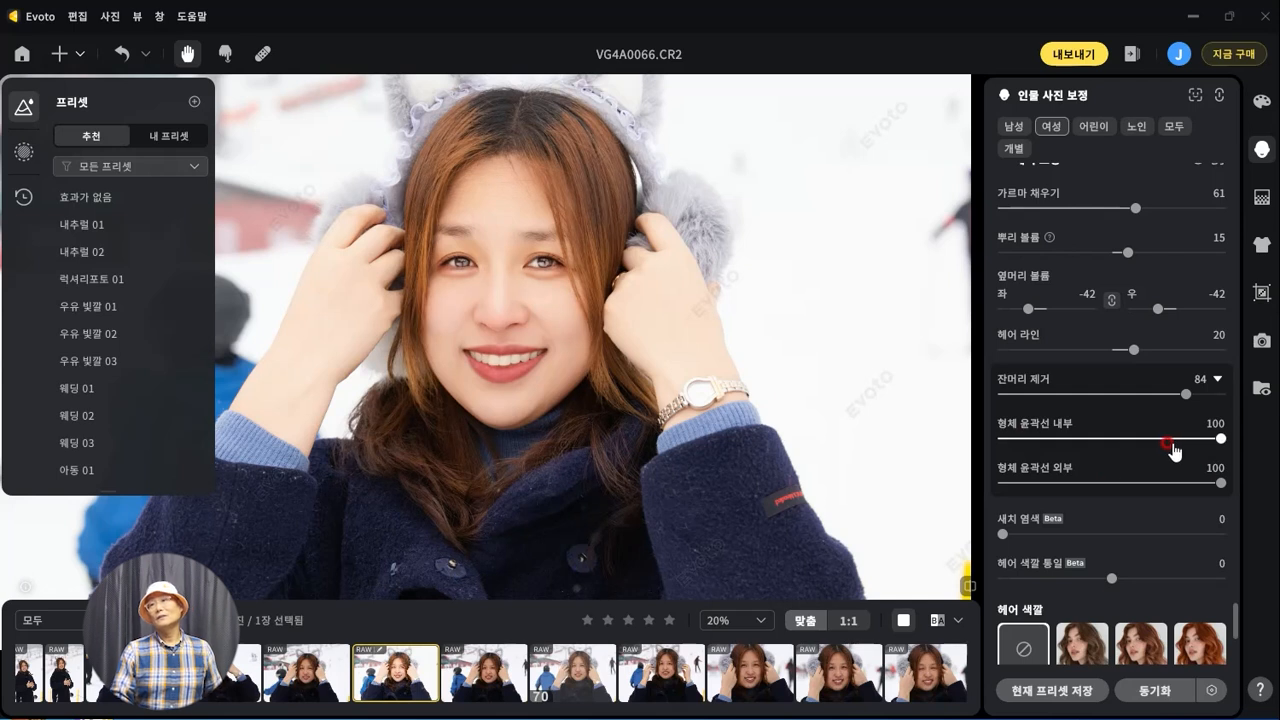
Step: Try hair colors (헤어 색깔) such as H11 and H13 on the woman's hair and apply H03
scroll(1171, 449, down, 2)
scroll(1135, 405, down, 2)
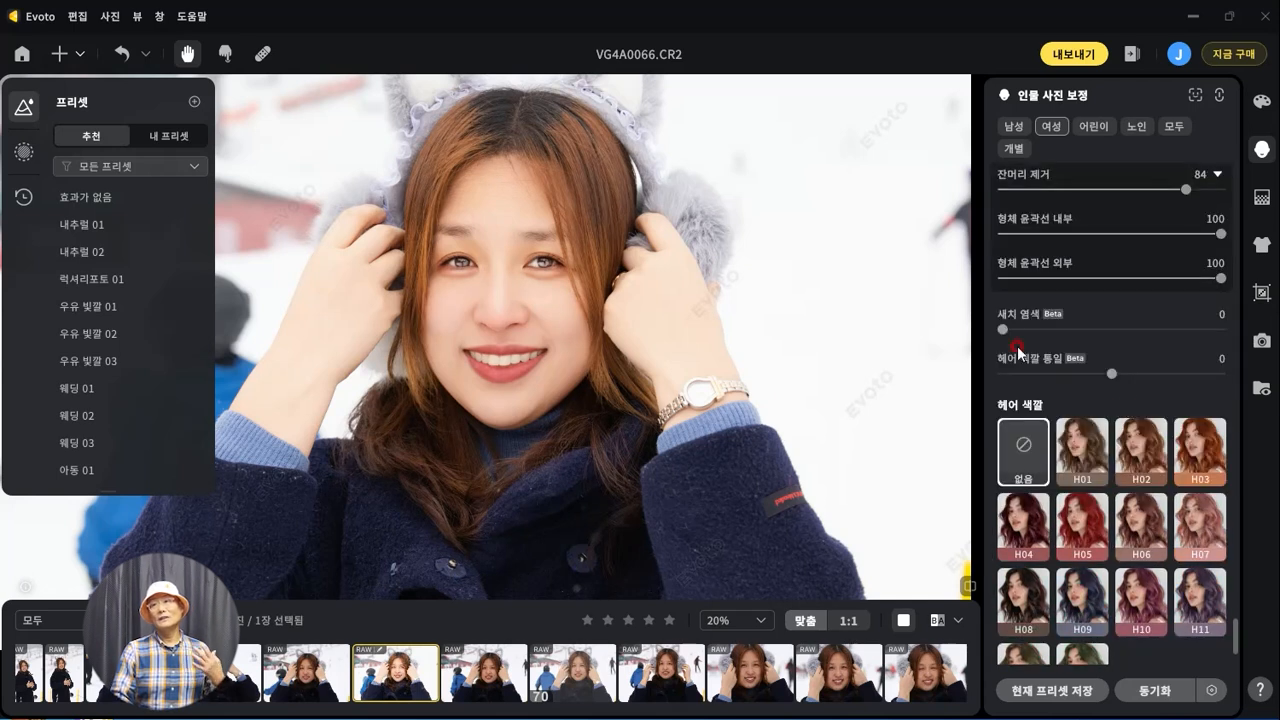
click(1140, 565)
click(1207, 507)
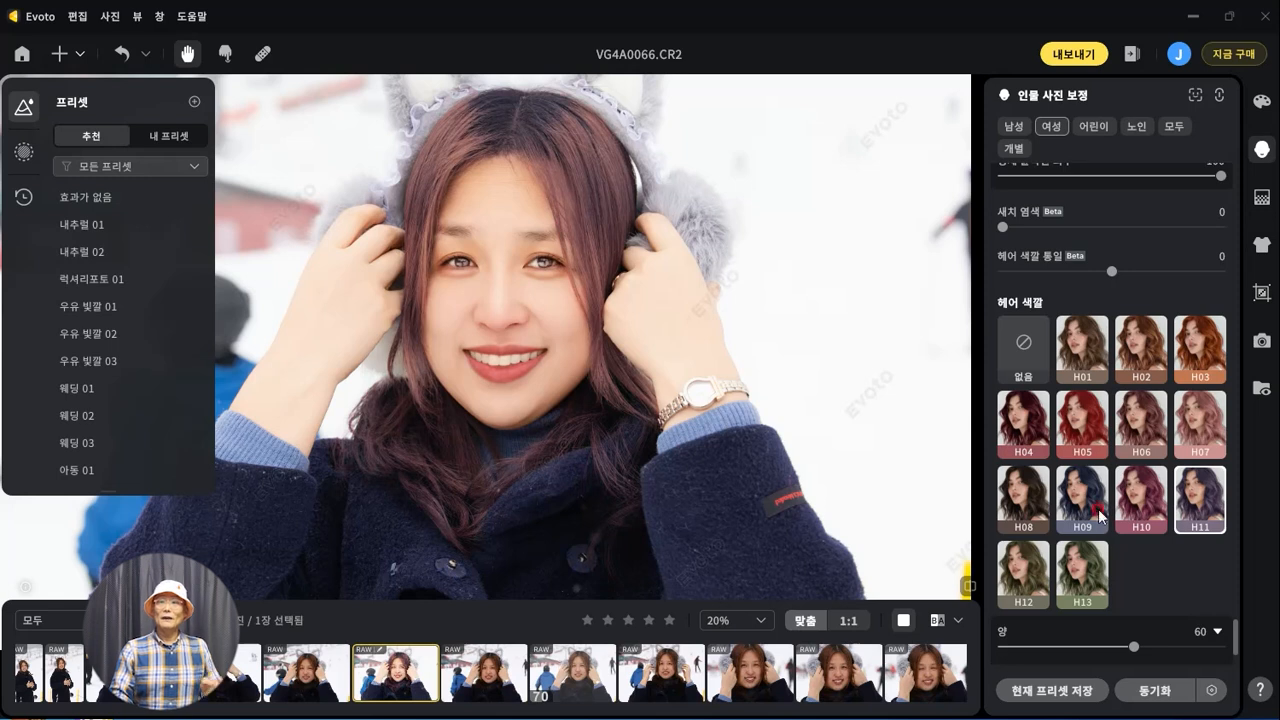
click(1075, 584)
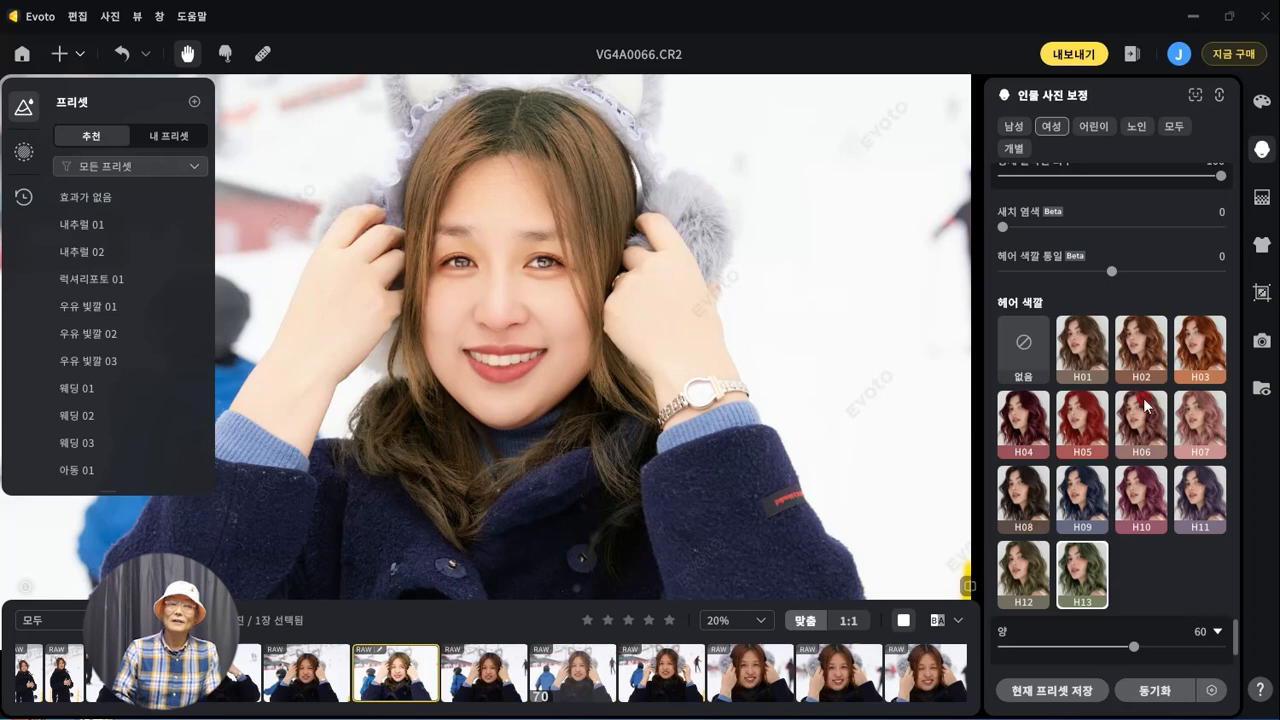
click(1192, 350)
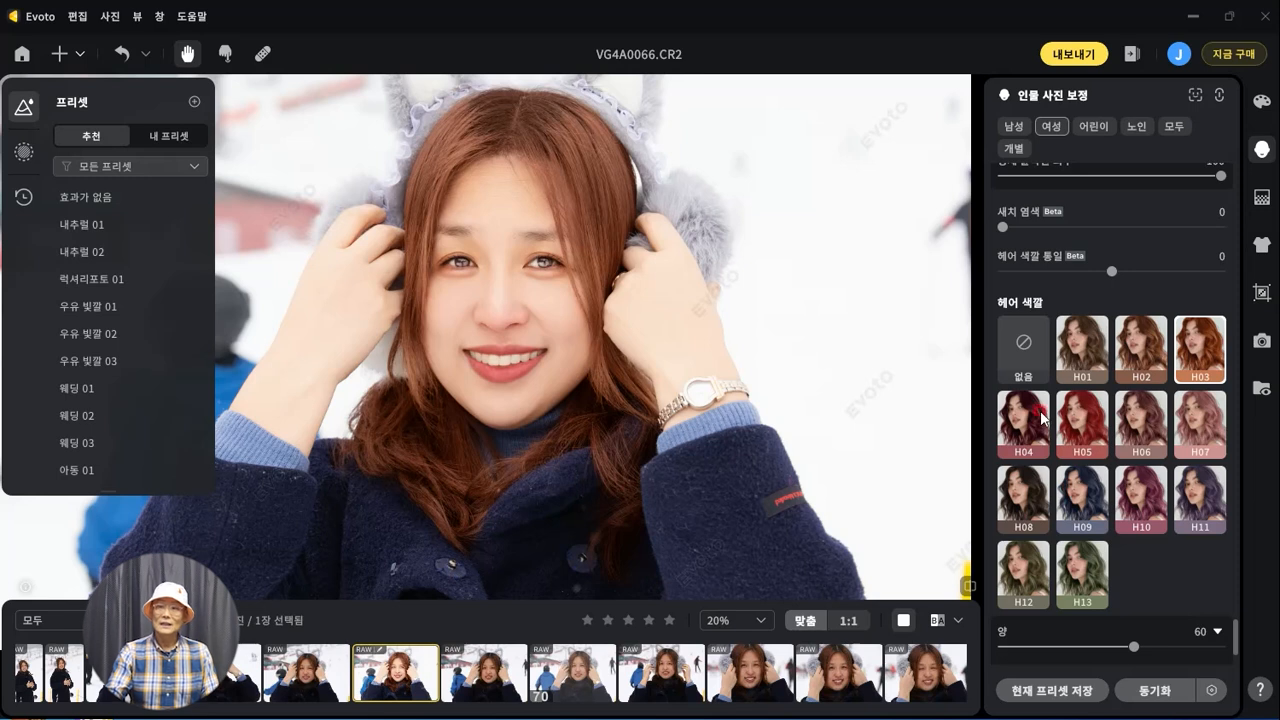
Step: Set the hand vein (손 혈관) correction to 52 and check the hands in the portrait
scroll(1100, 560, down, 3)
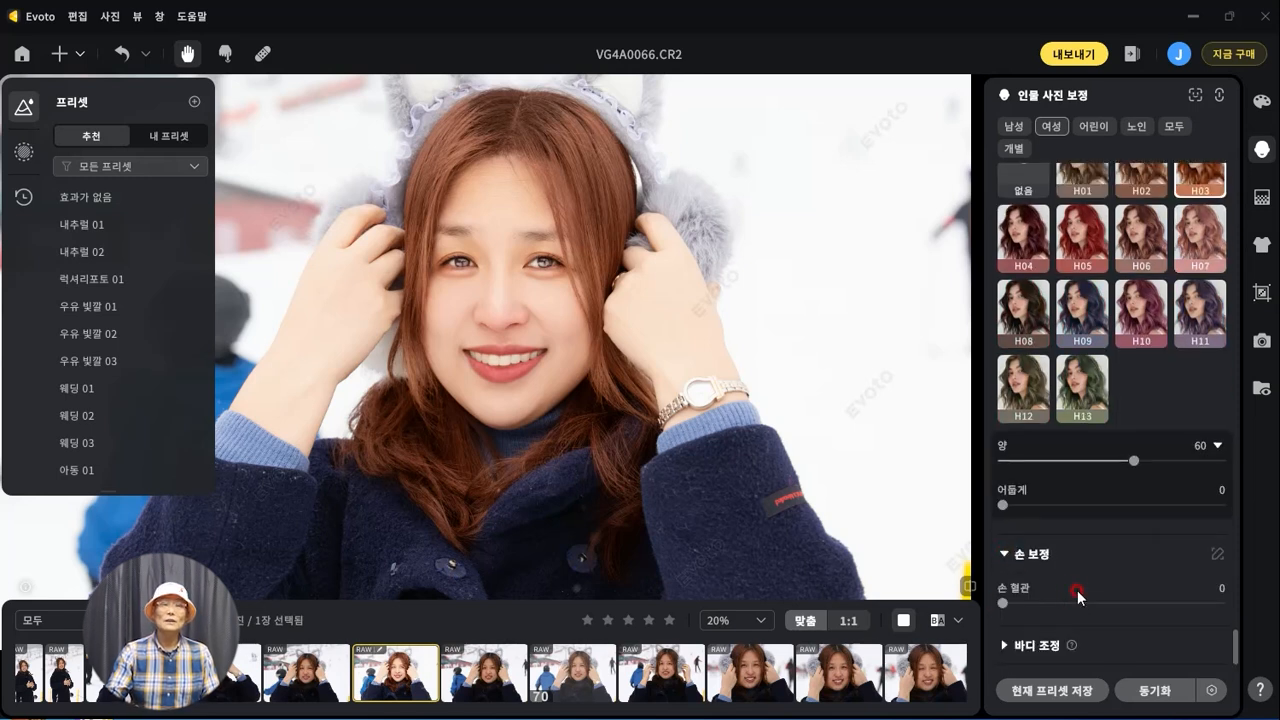
click(1080, 604)
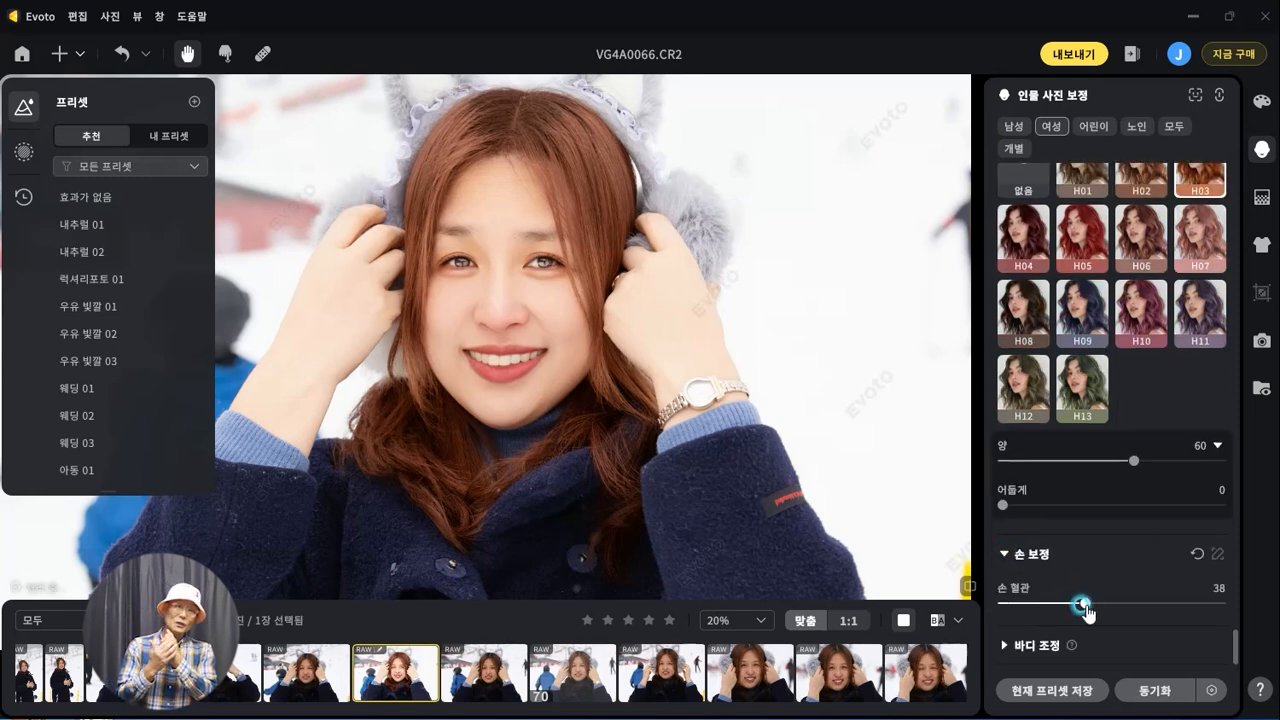
mouse_move(1080, 604)
mouse_down()
mouse_move(1162, 601)
mouse_move(1074, 606)
mouse_move(1116, 604)
mouse_up()
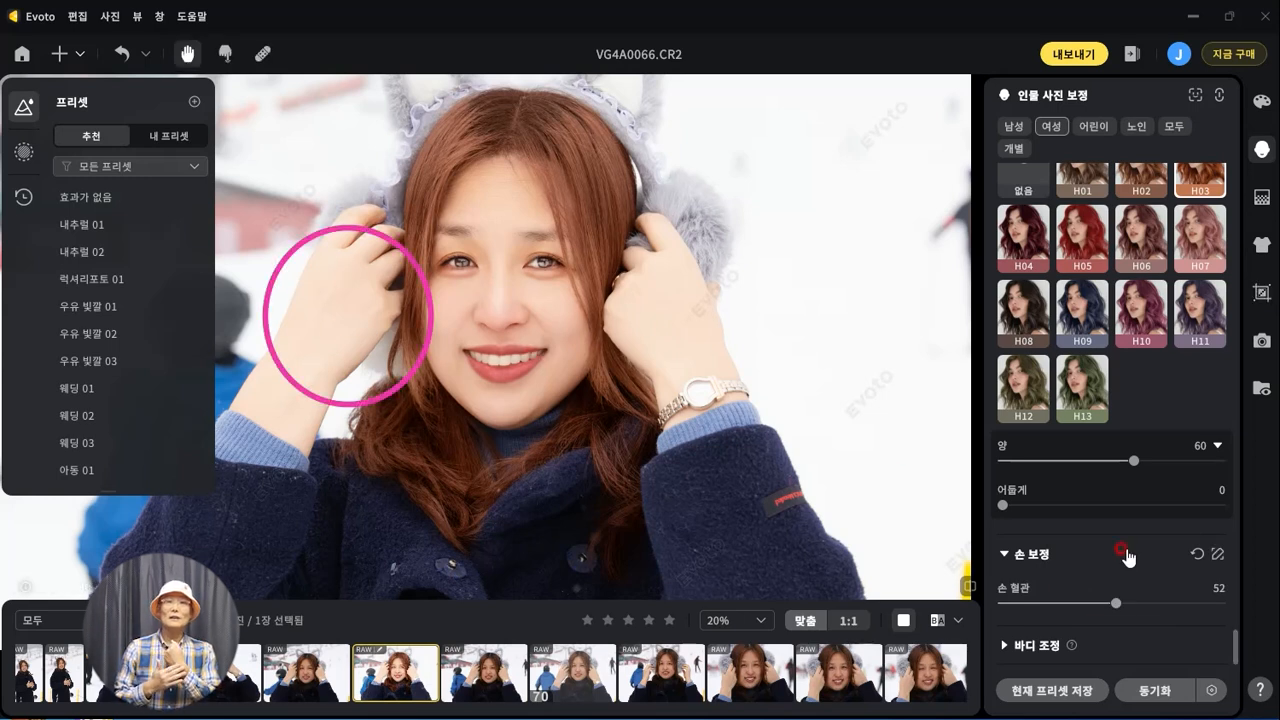
mouse_move(630, 394)
mouse_down()
mouse_move(345, 302)
mouse_move(308, 322)
mouse_move(287, 297)
mouse_up()
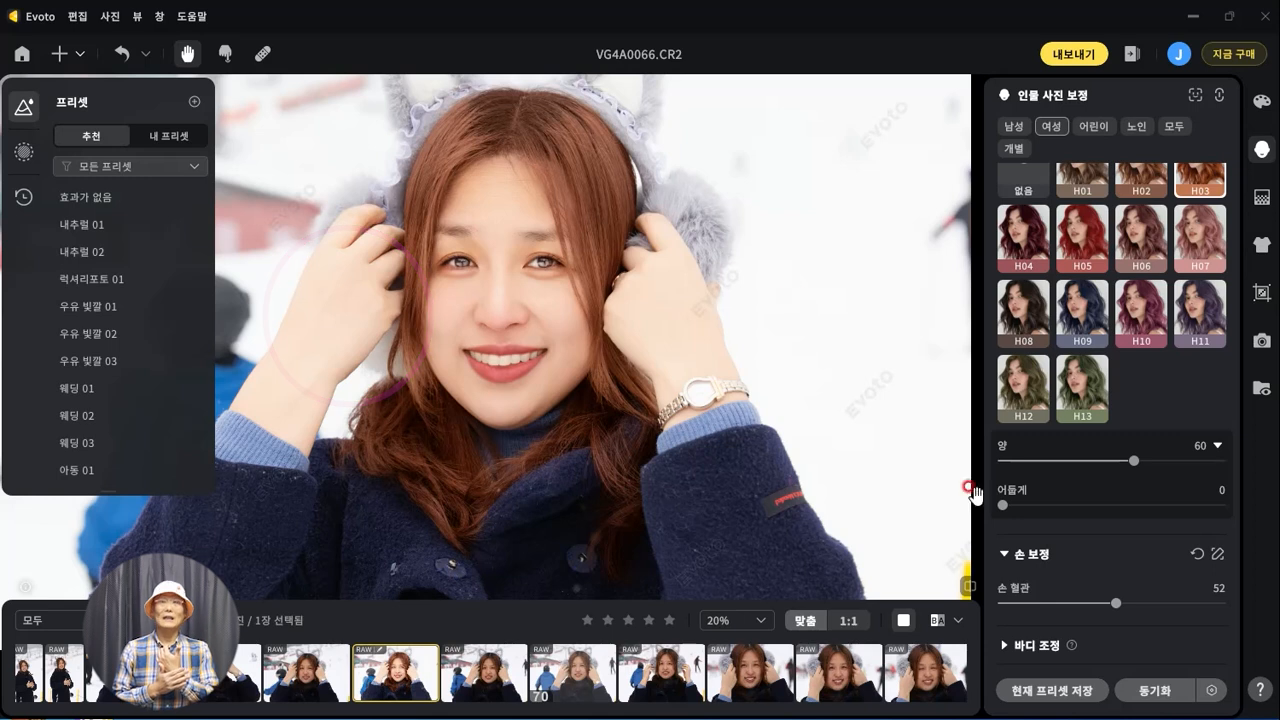
Step: In body adjustment (바디 조정), reduce the head slightly, set the neck line to 40 on both sides and neck length to 11
click(1012, 655)
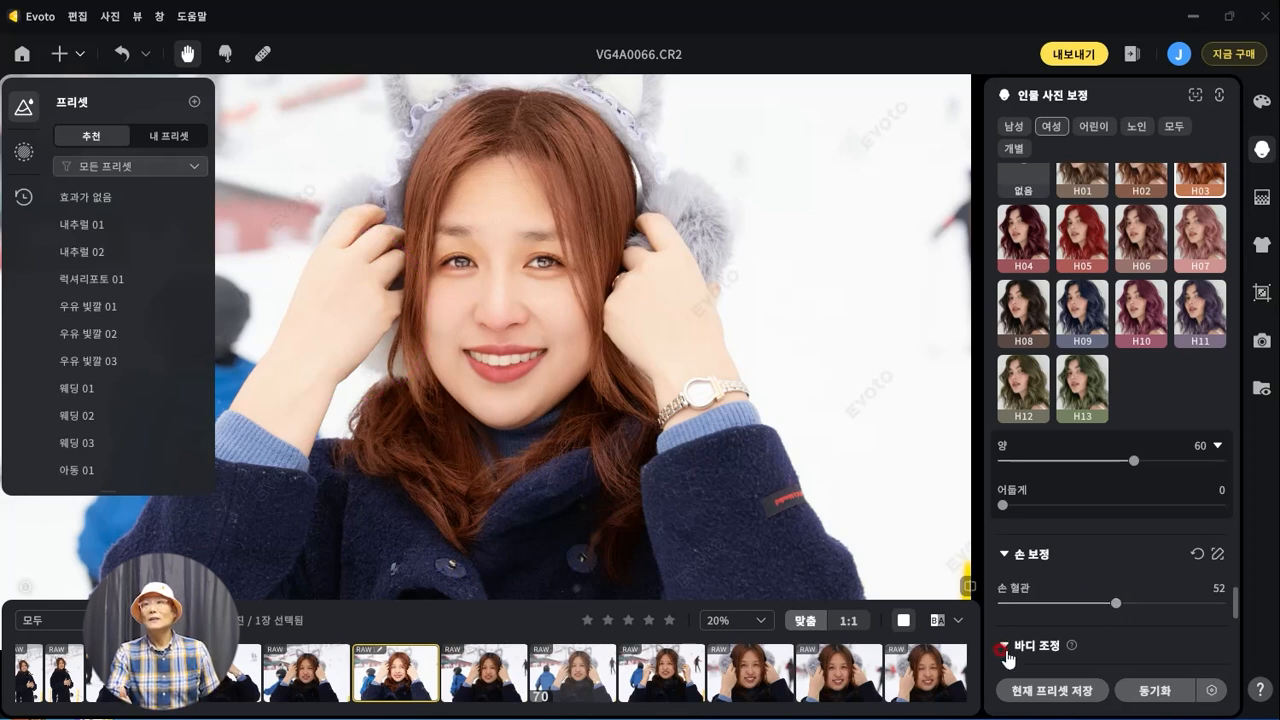
click(1110, 264)
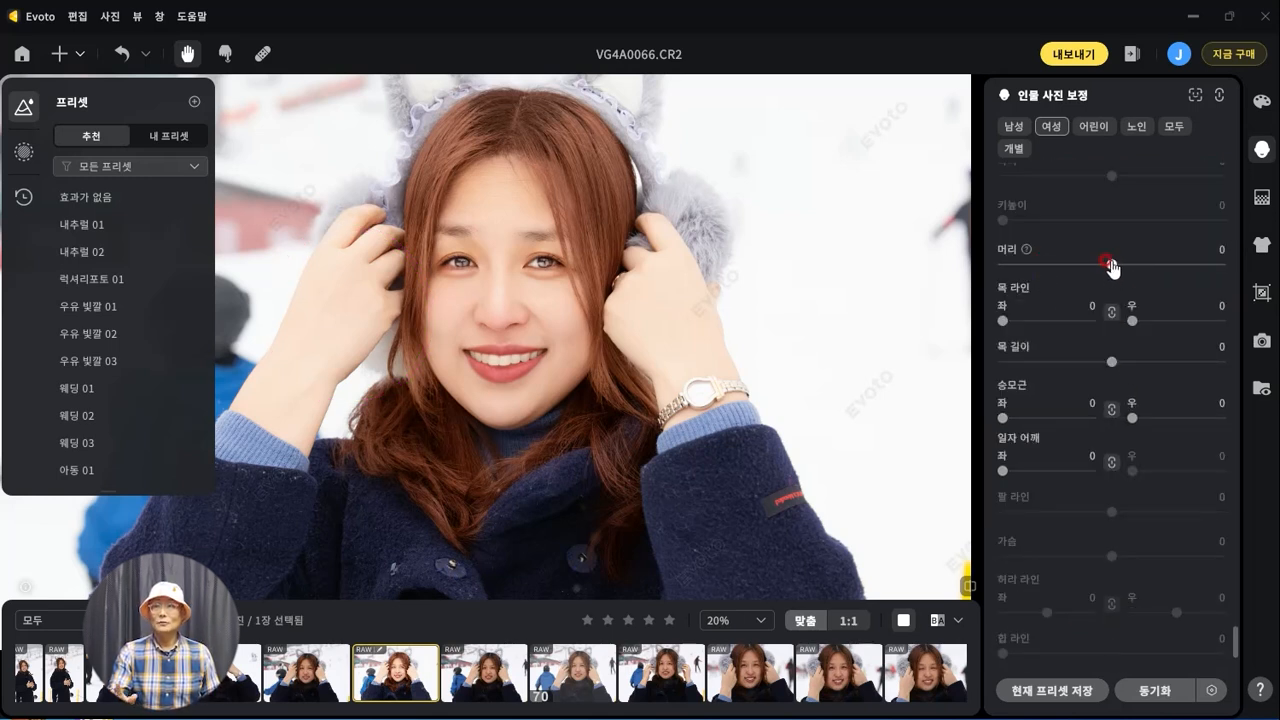
mouse_move(1112, 266)
mouse_down()
mouse_move(1209, 262)
mouse_move(1073, 270)
mouse_move(1109, 266)
mouse_up()
click(1001, 321)
drag(1001, 321, 1039, 325)
mouse_move(1110, 362)
mouse_down()
mouse_move(1157, 366)
mouse_move(1123, 362)
mouse_up()
Step: Set the trapezius (승모근) correction to 48 on both sides and the straight shoulder (일자 어깨) correction to 20 for the left shoulder
click(1002, 419)
drag(1002, 419, 1046, 420)
mouse_move(1003, 471)
mouse_down()
mouse_move(1080, 469)
mouse_move(1020, 476)
mouse_up()
scroll(1114, 514, down, 1)
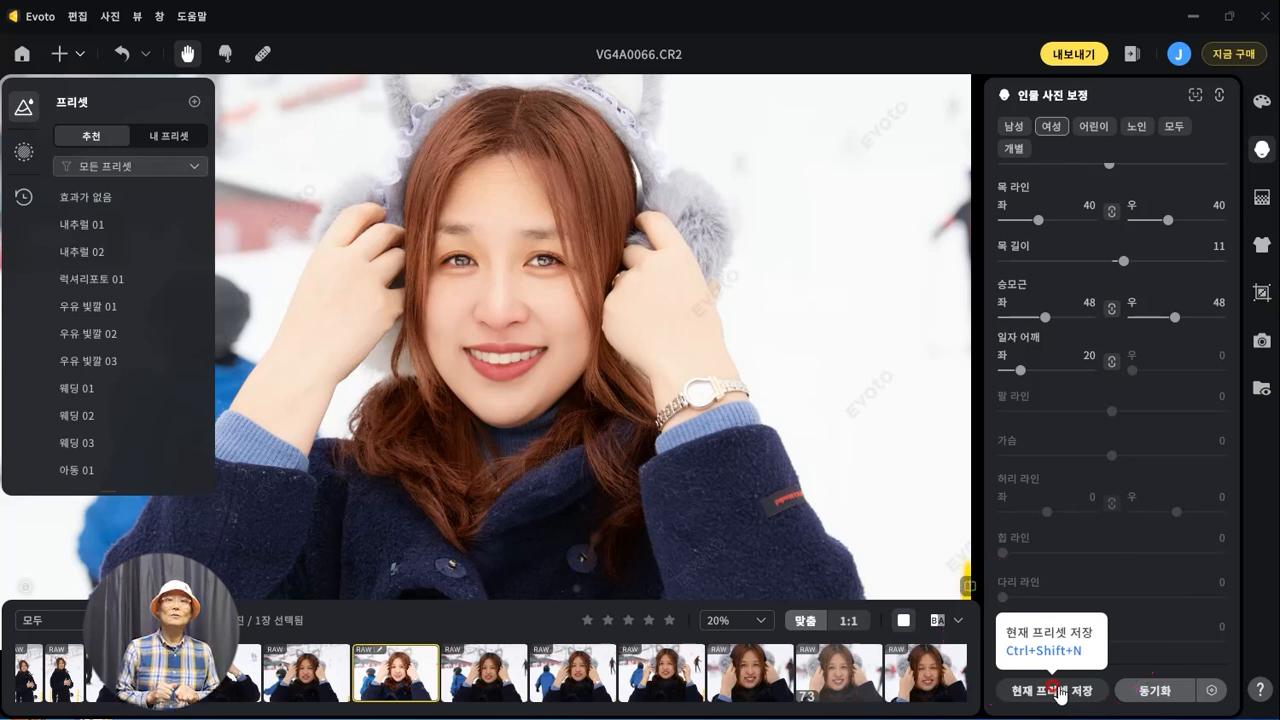
Step: Create a new preset from the current edits, name it 웰팍인물보정001 and try to save it
click(1052, 690)
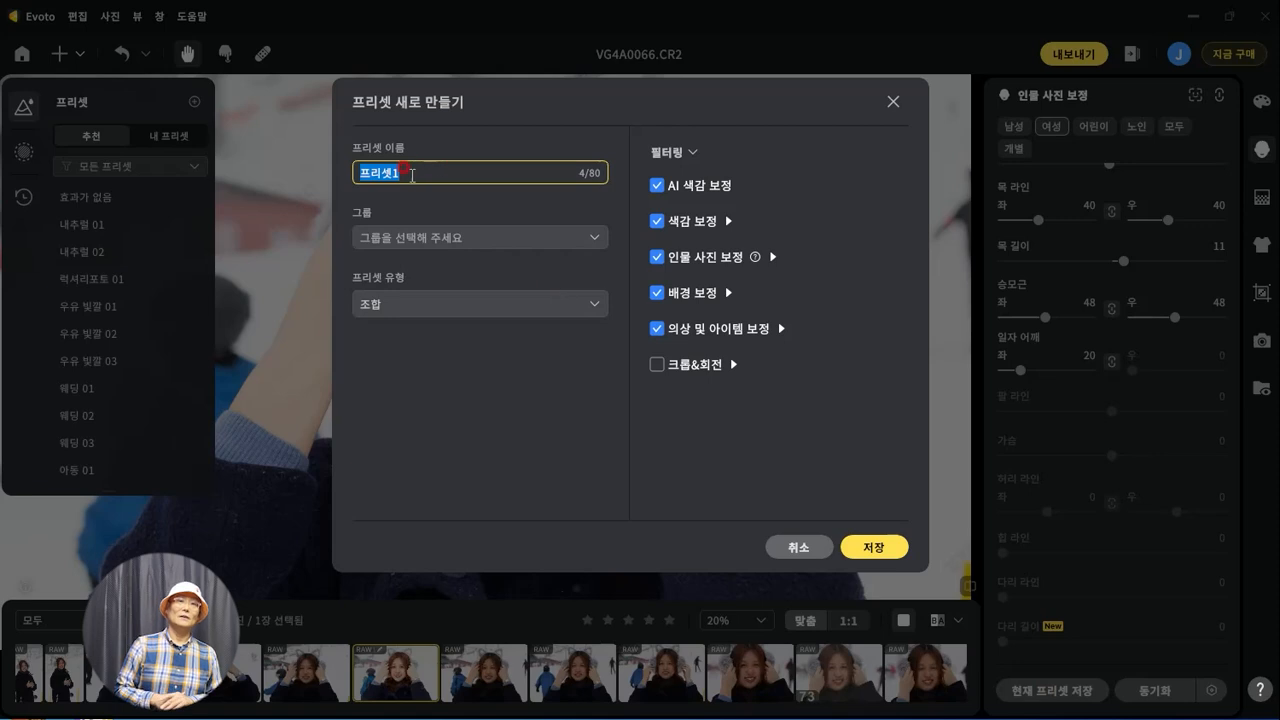
click(412, 175)
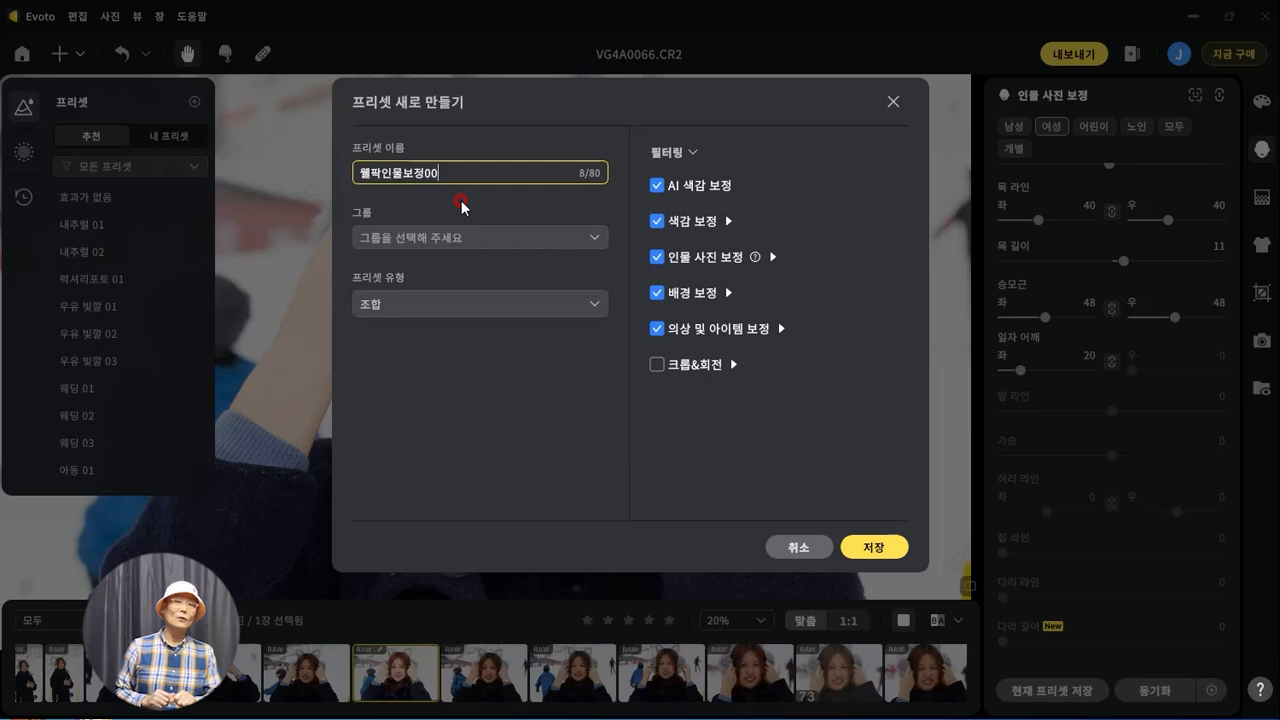
click(873, 548)
Step: Create a new preset group named 인물보정편 and save the preset in it
click(428, 240)
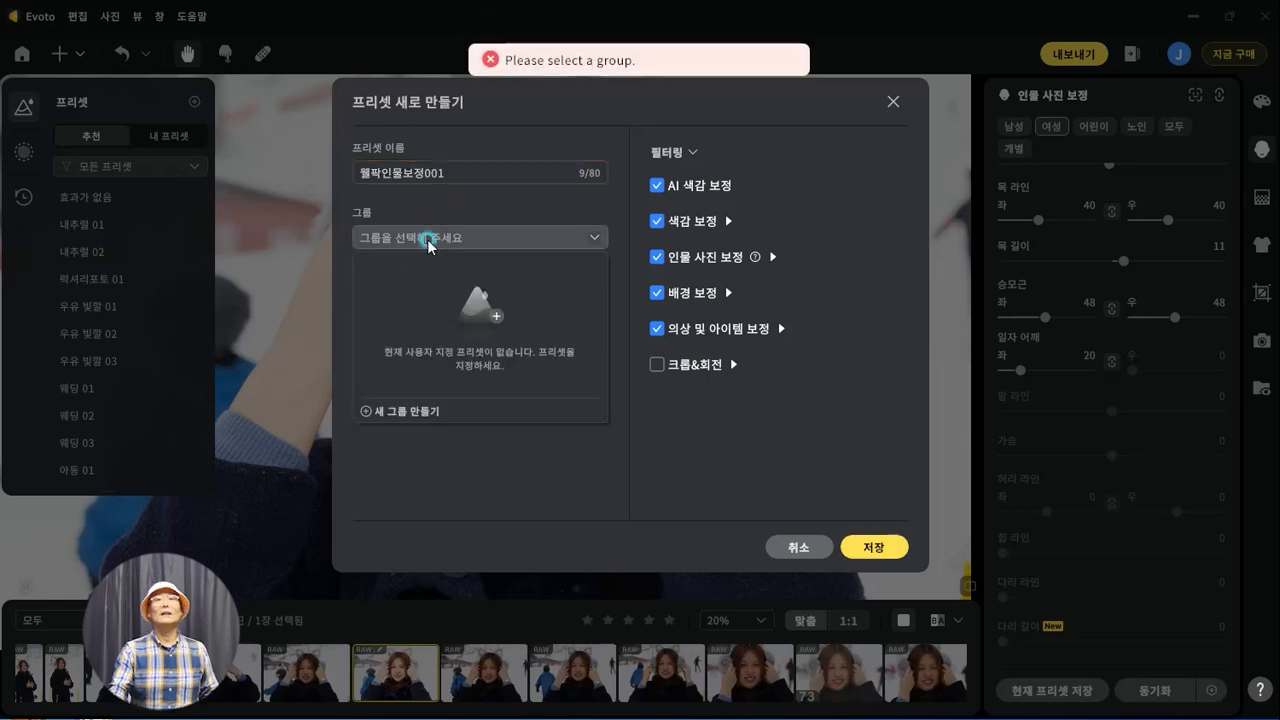
click(400, 412)
click(476, 279)
text(인물보정편)
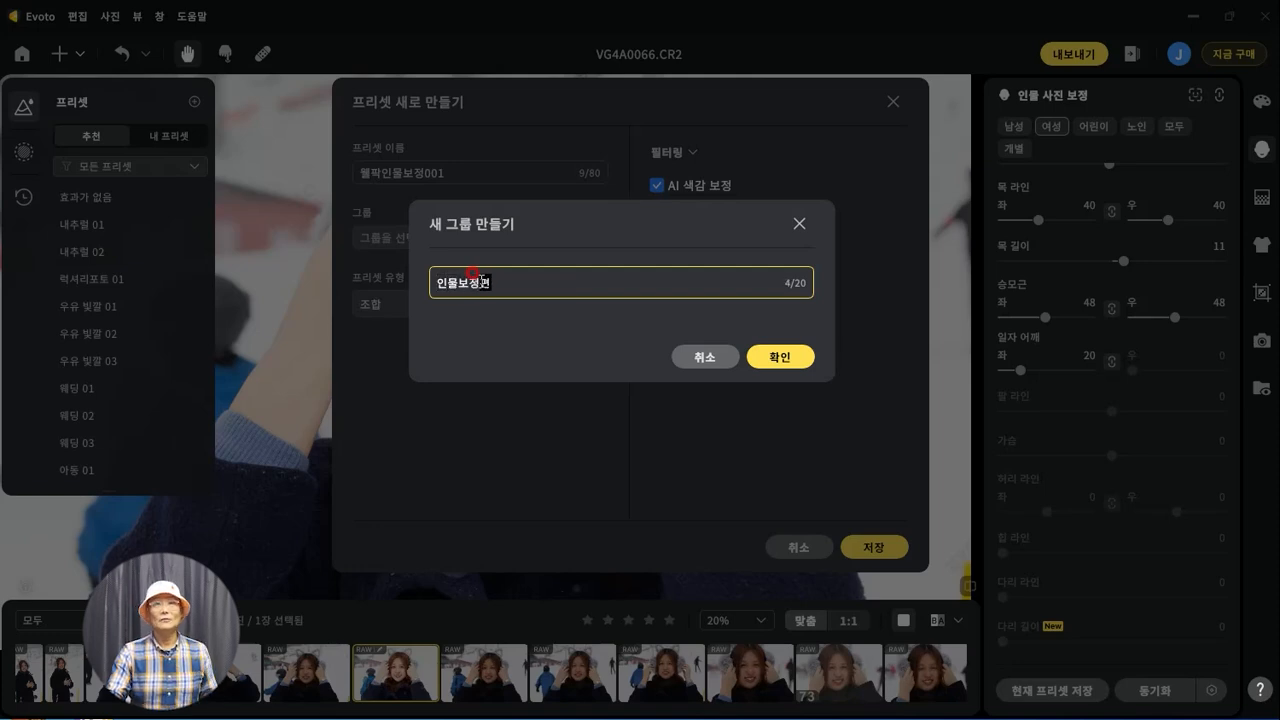
click(780, 357)
click(871, 549)
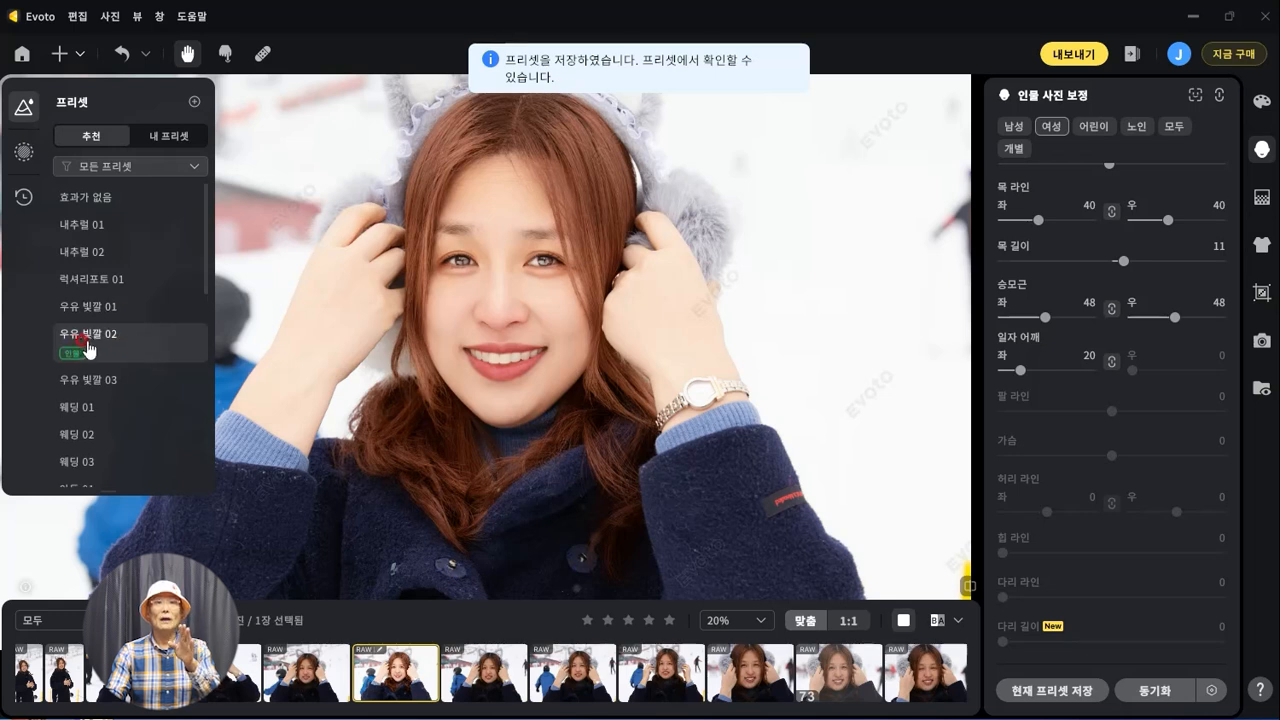
Step: Browse the recommended presets and expand the 인물보정편 group in my presets (내 프리셋)
scroll(88, 348, down, 10)
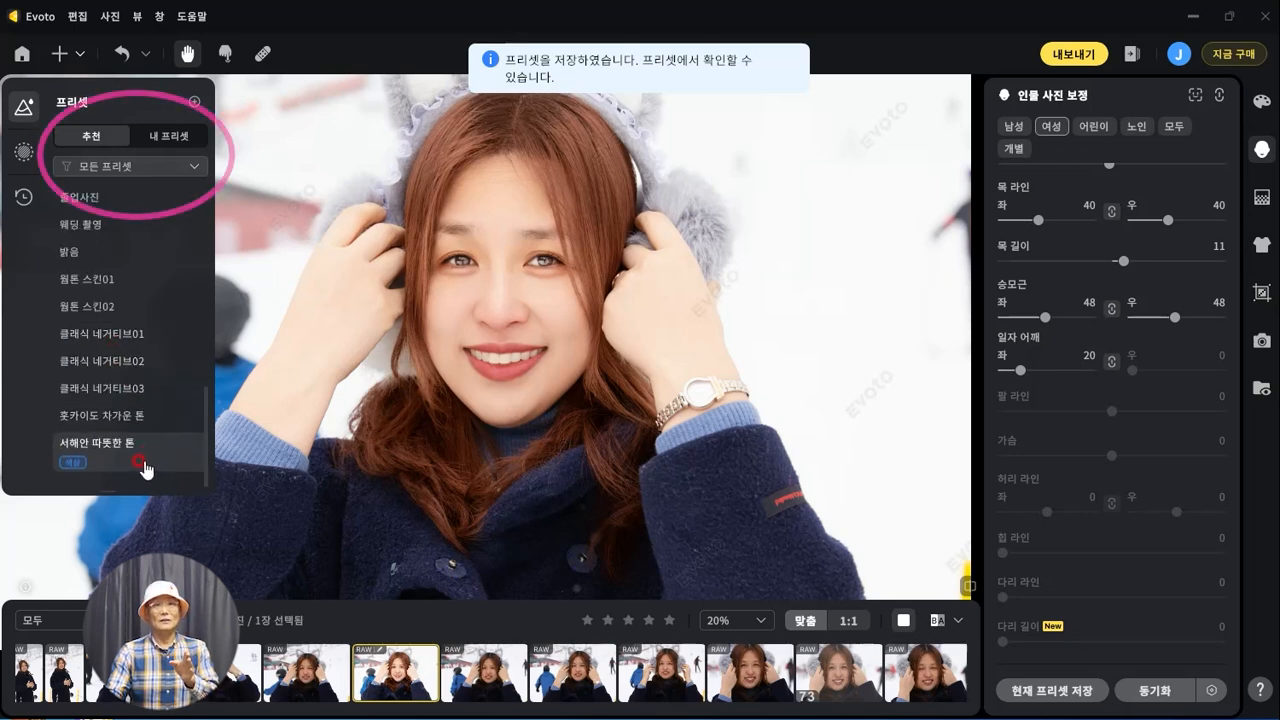
scroll(145, 468, up, 10)
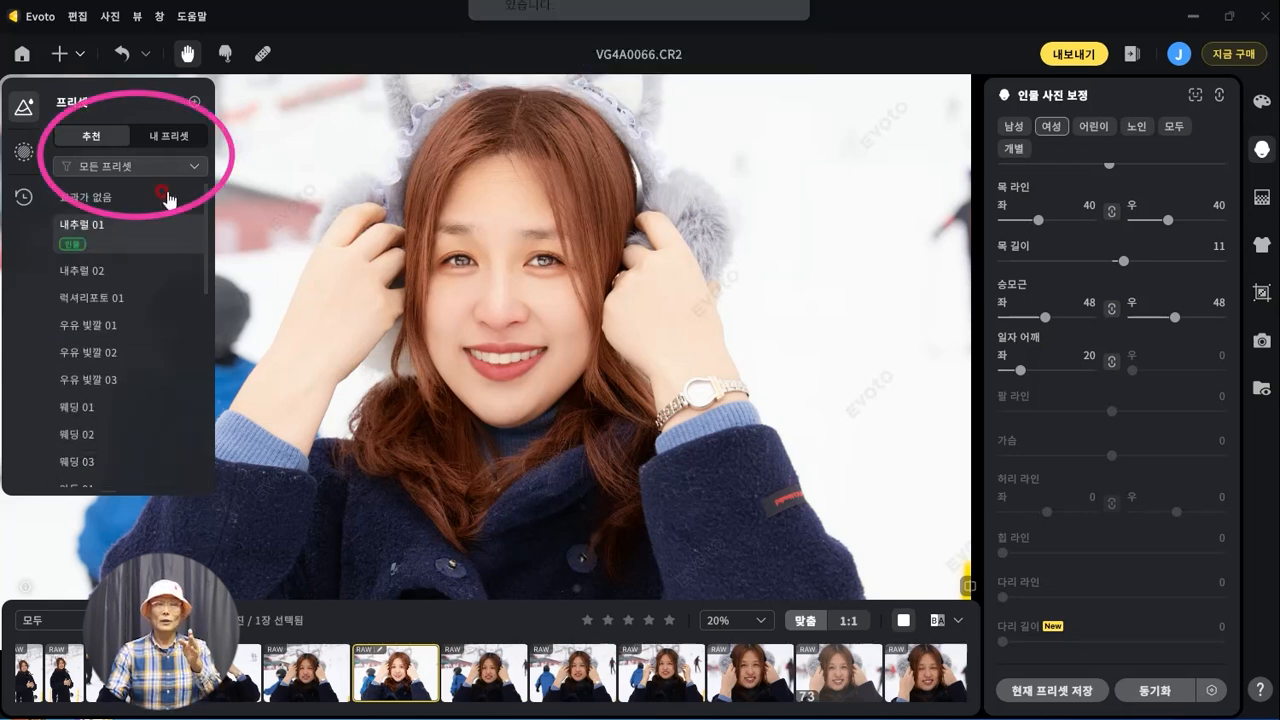
click(168, 136)
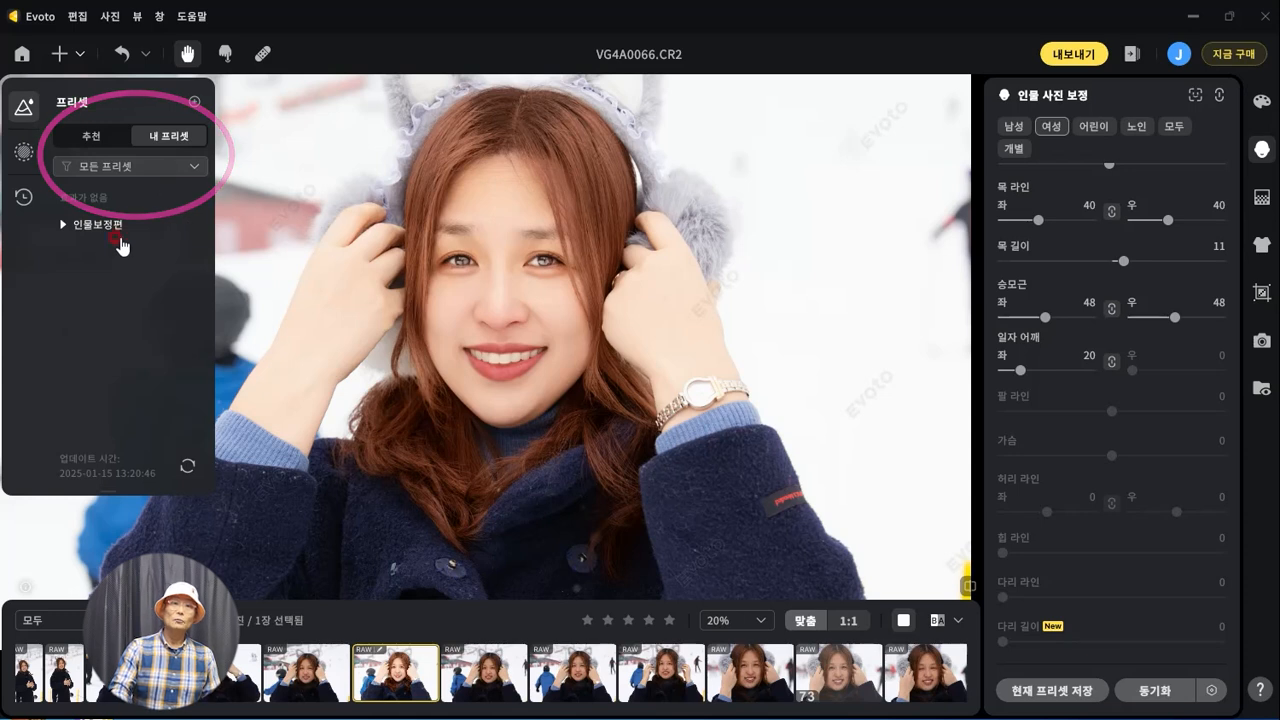
click(69, 230)
click(104, 275)
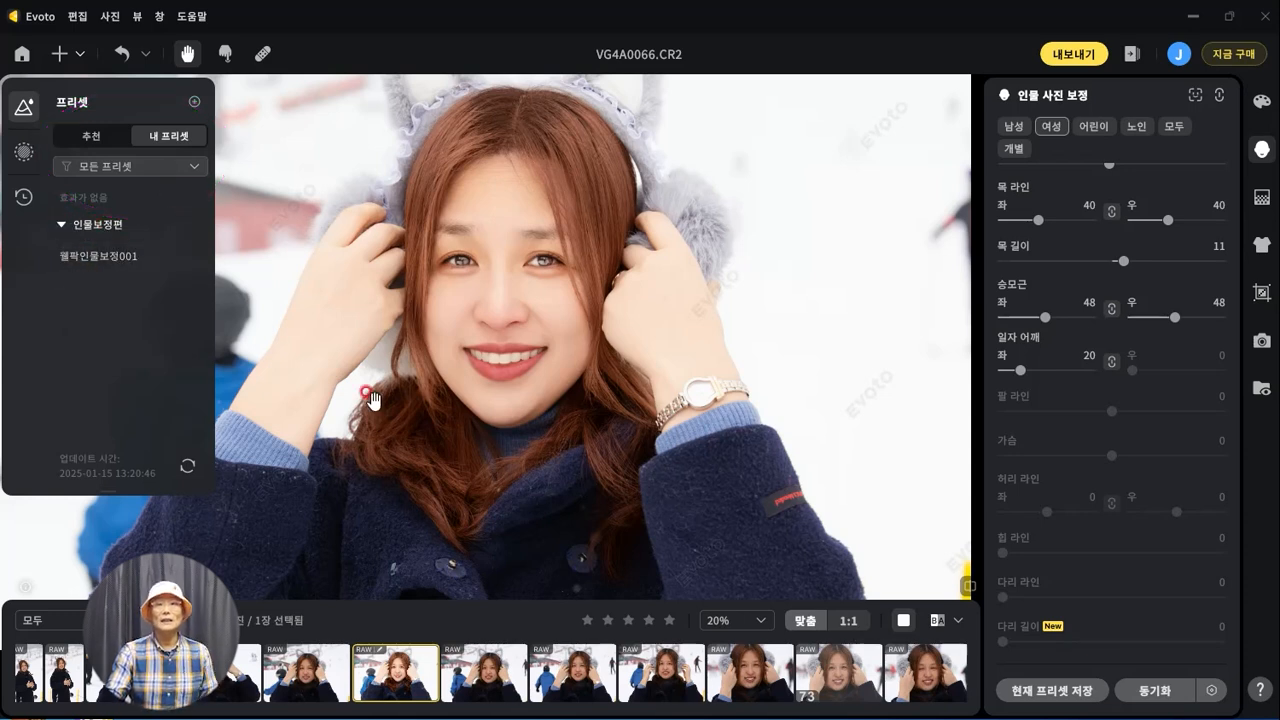
Step: Apply the preset 웰팍인물보정001 to the photo VG4A0067.CR2
click(487, 680)
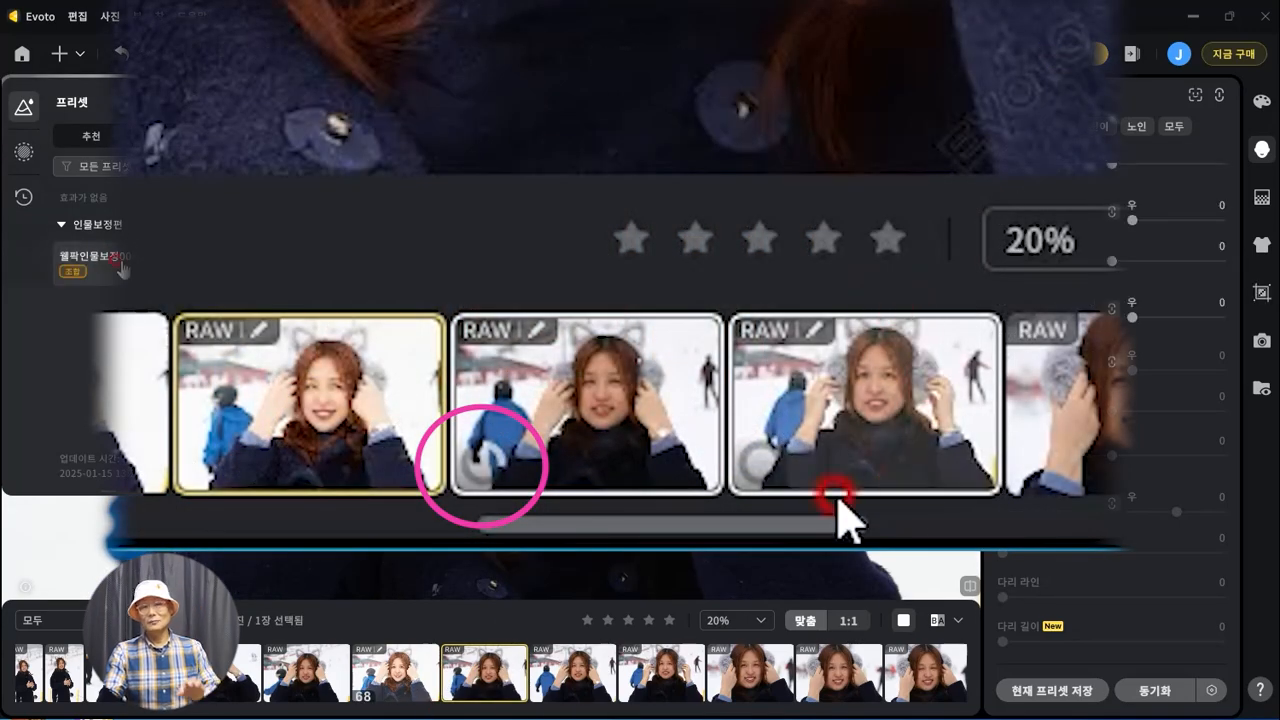
click(89, 262)
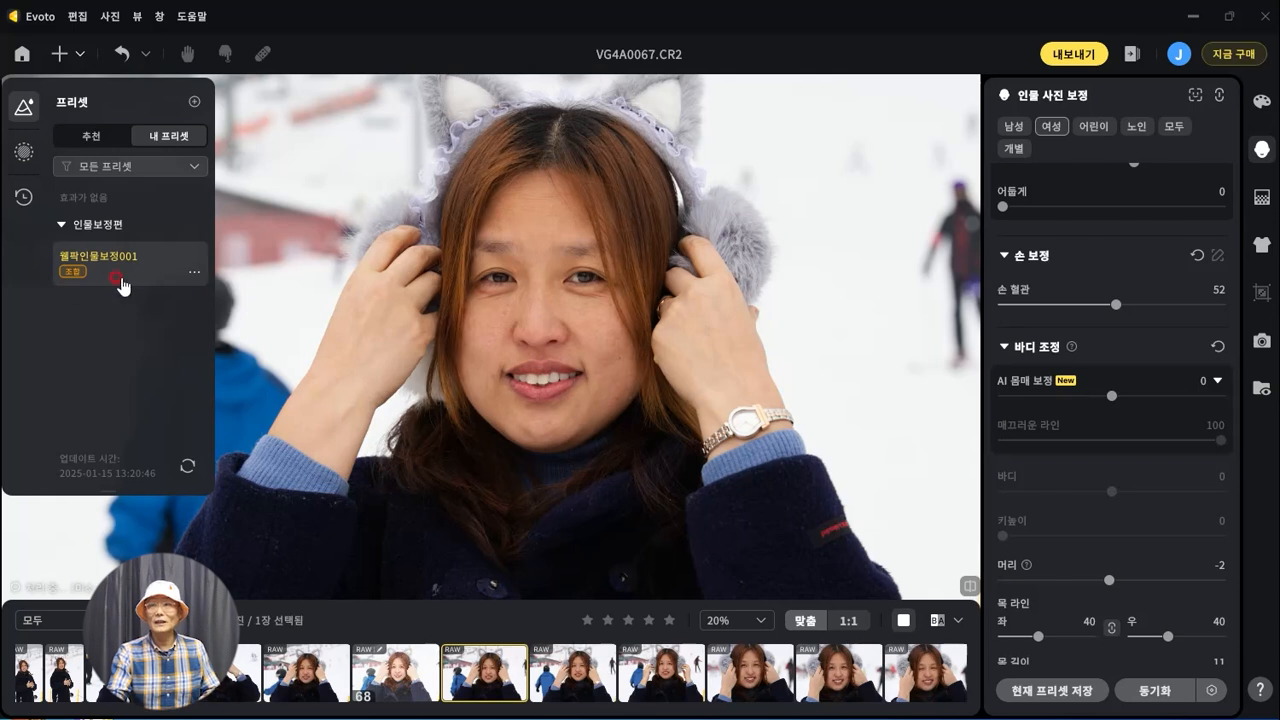
click(77, 266)
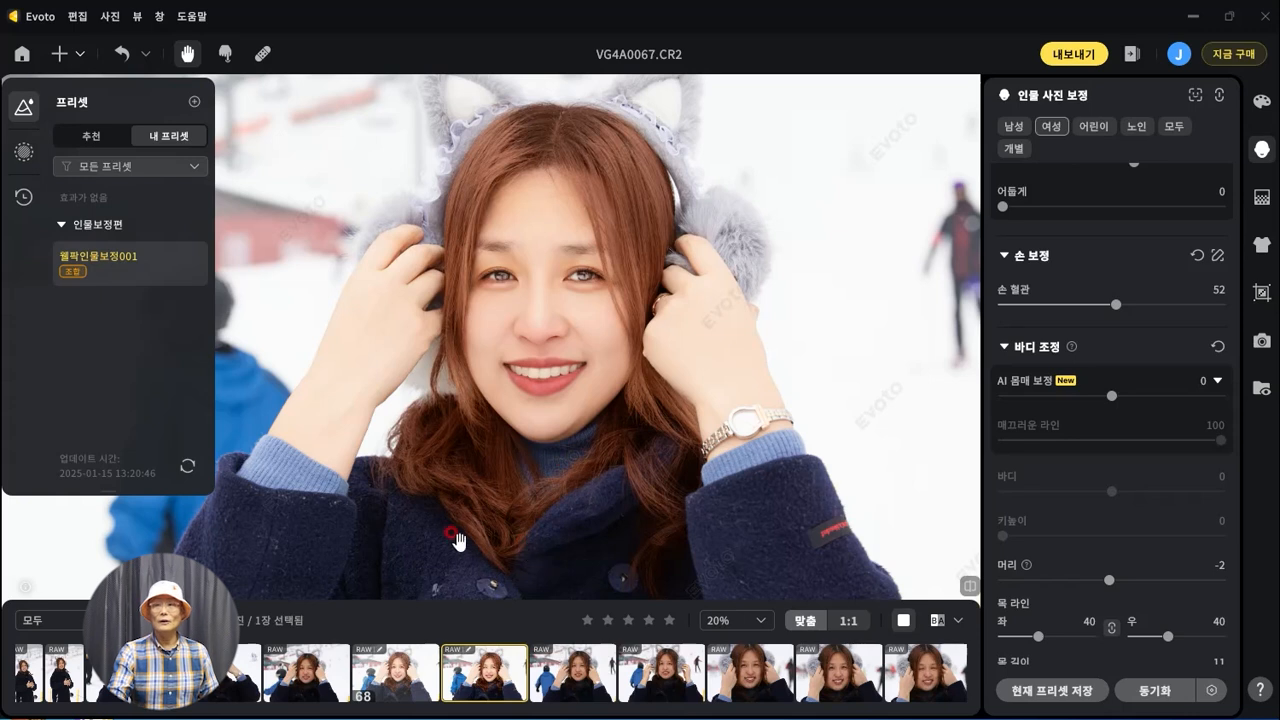
Step: Synchronize the edits of VG4A0067.CR2 to the following two photos, covering all adjustment categories except crop and rotation (크롭&회전)
click(1132, 697)
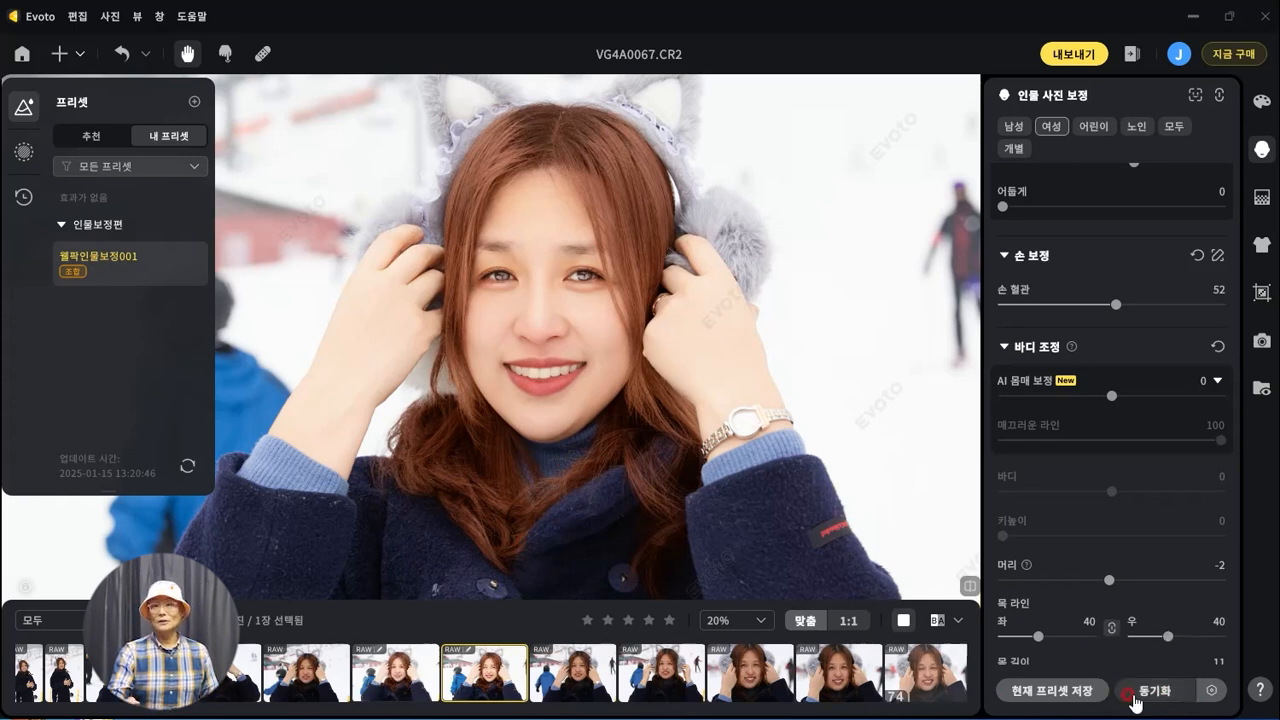
click(566, 688)
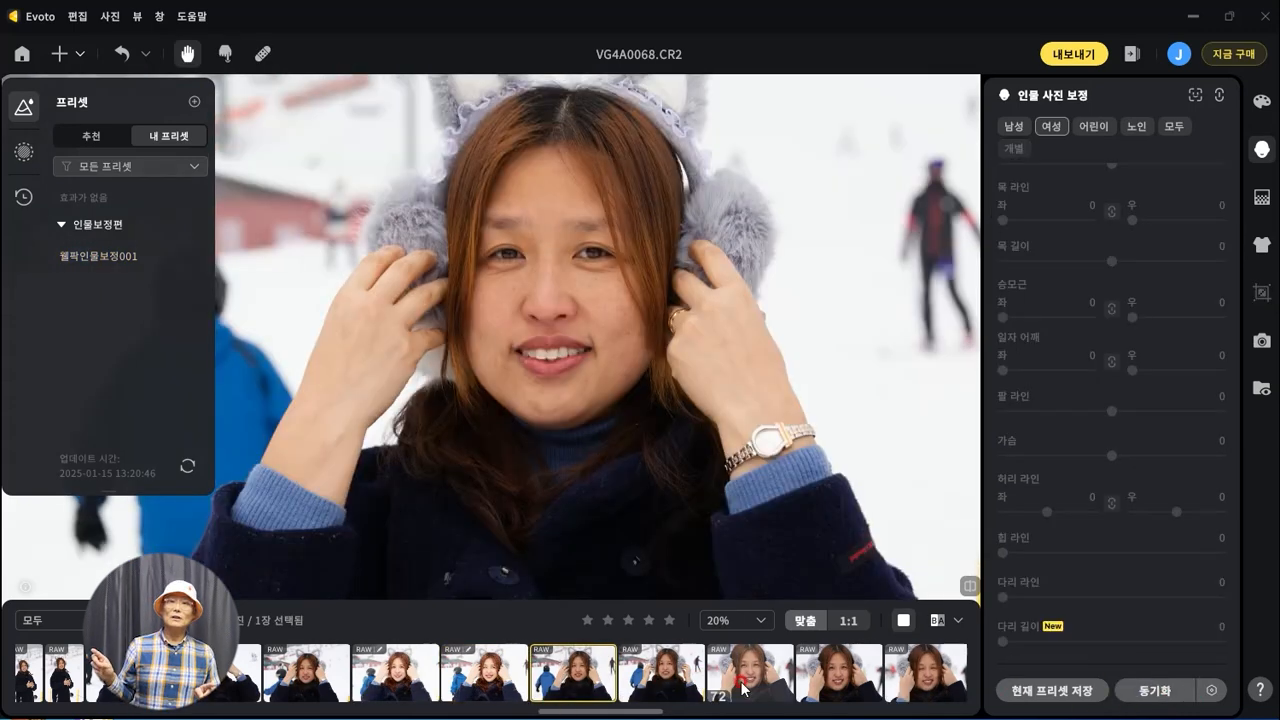
click(478, 680)
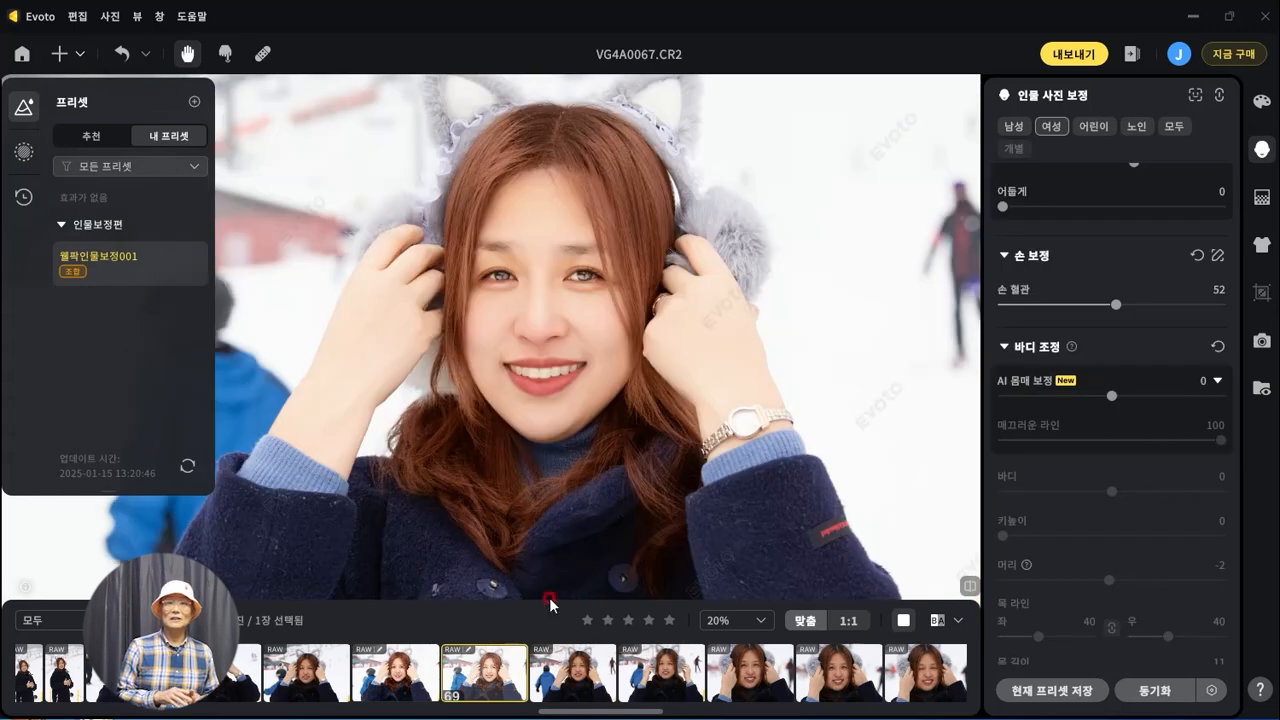
shift+click(672, 676)
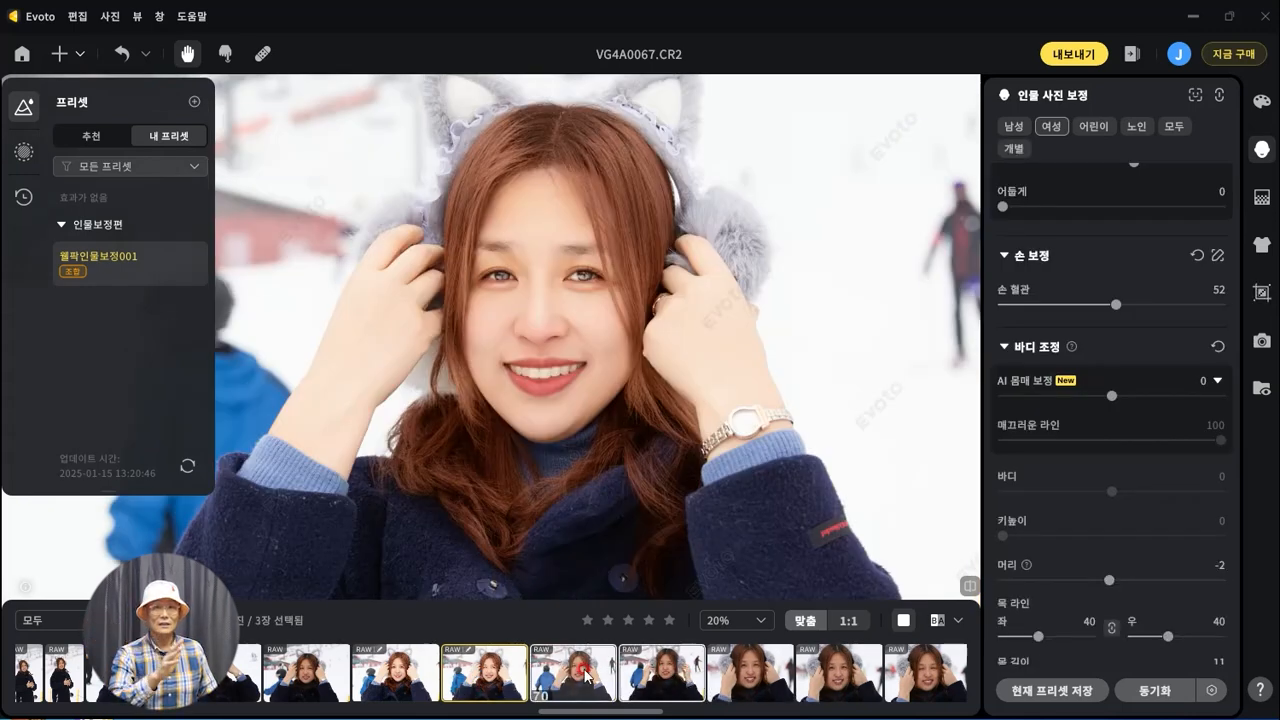
click(1190, 692)
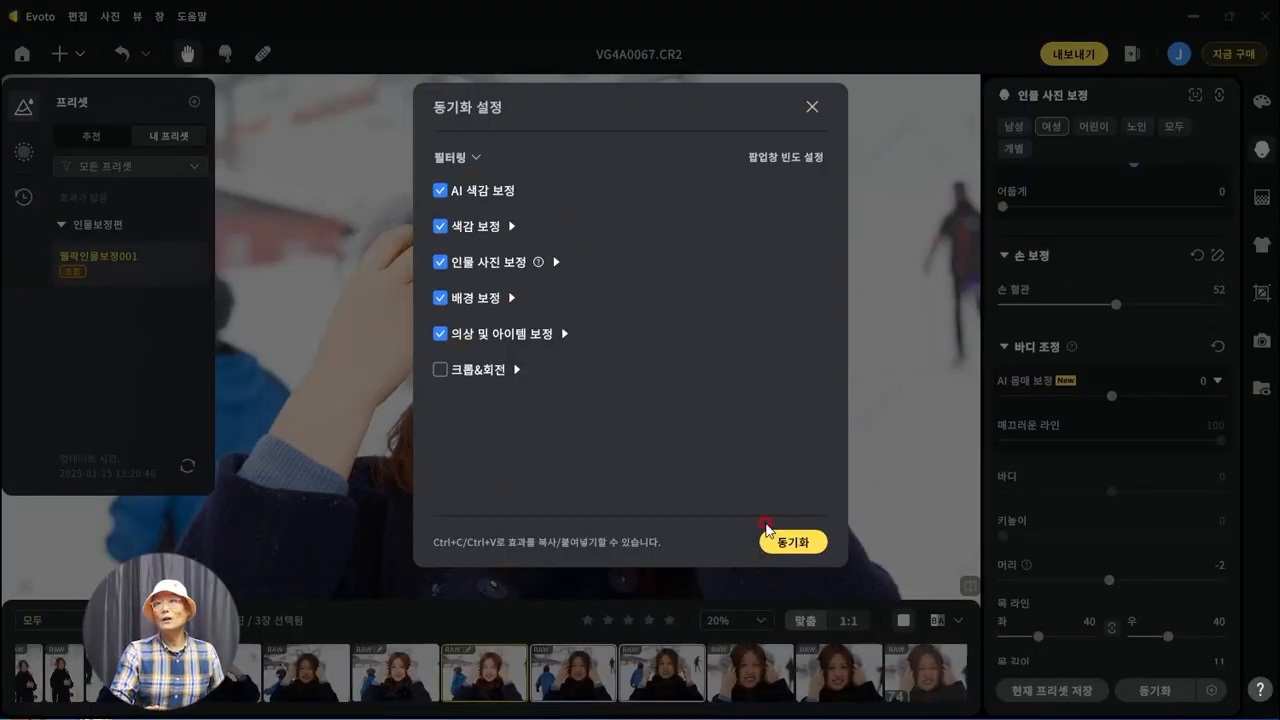
click(791, 544)
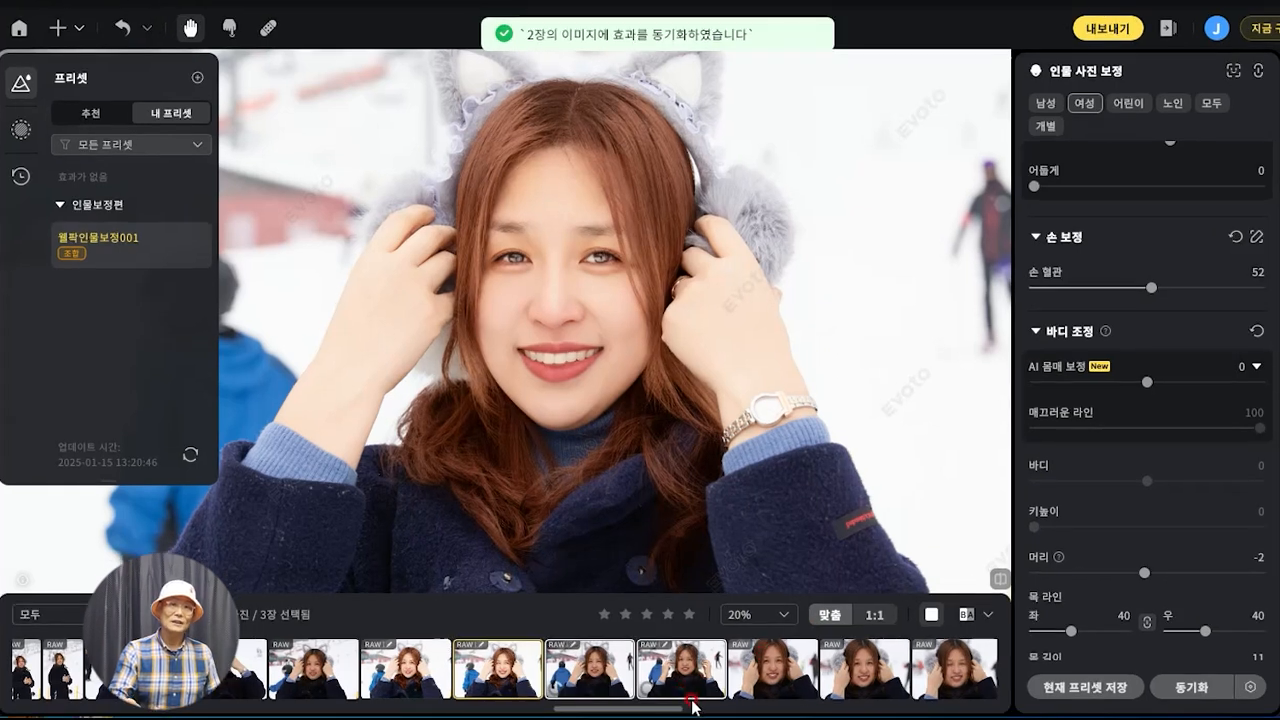
Step: Compare VG4A0069.CR2 before and after retouching, and review the edited photo VG4A0066.CR2
click(690, 698)
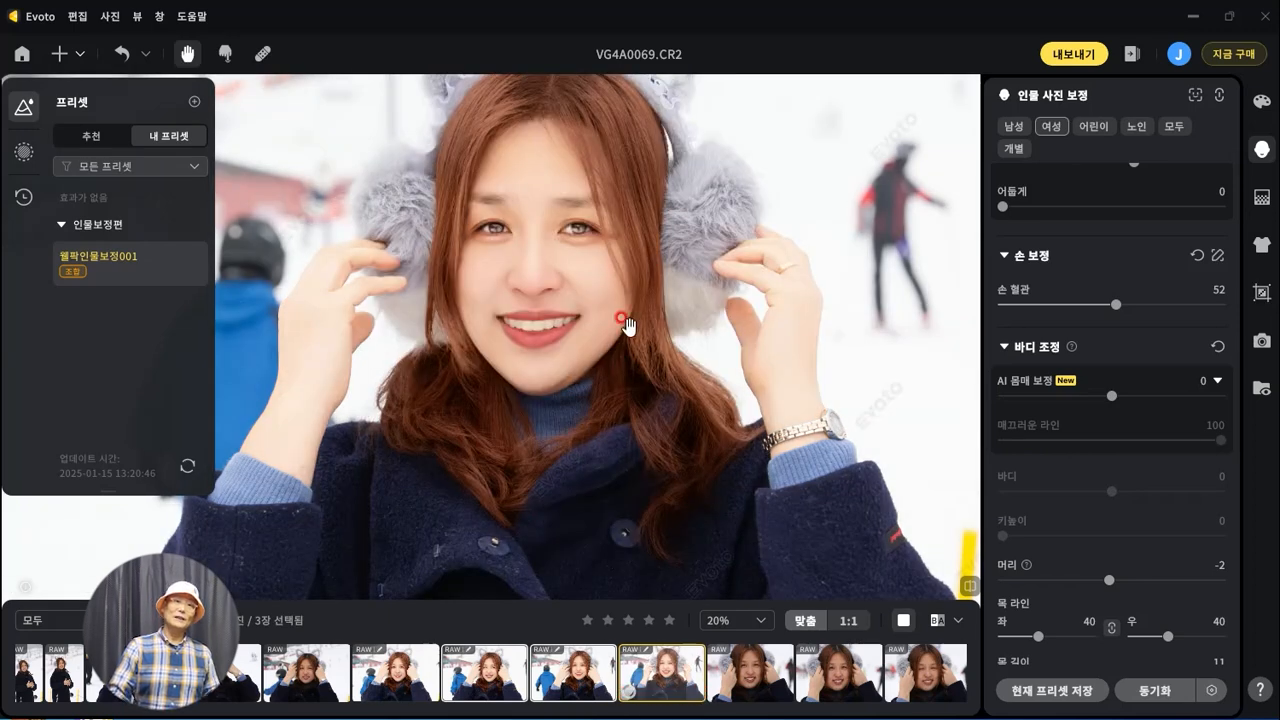
click(557, 443)
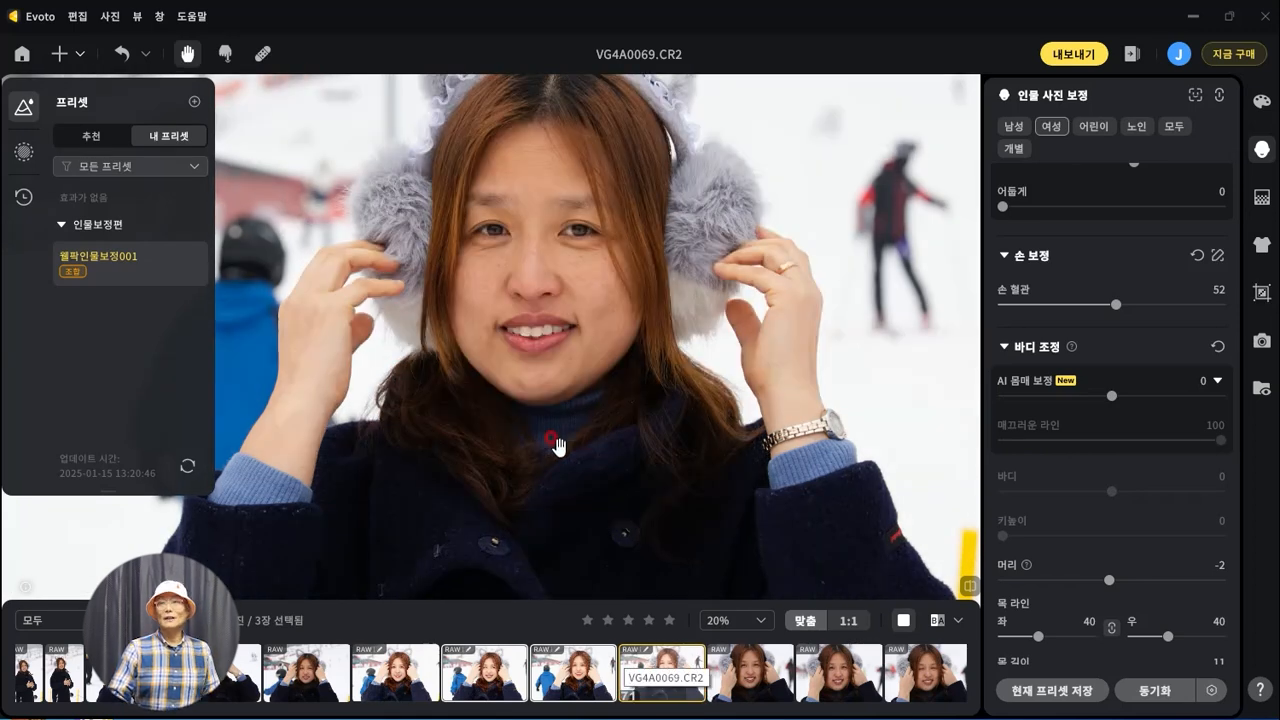
drag(557, 445, 556, 463)
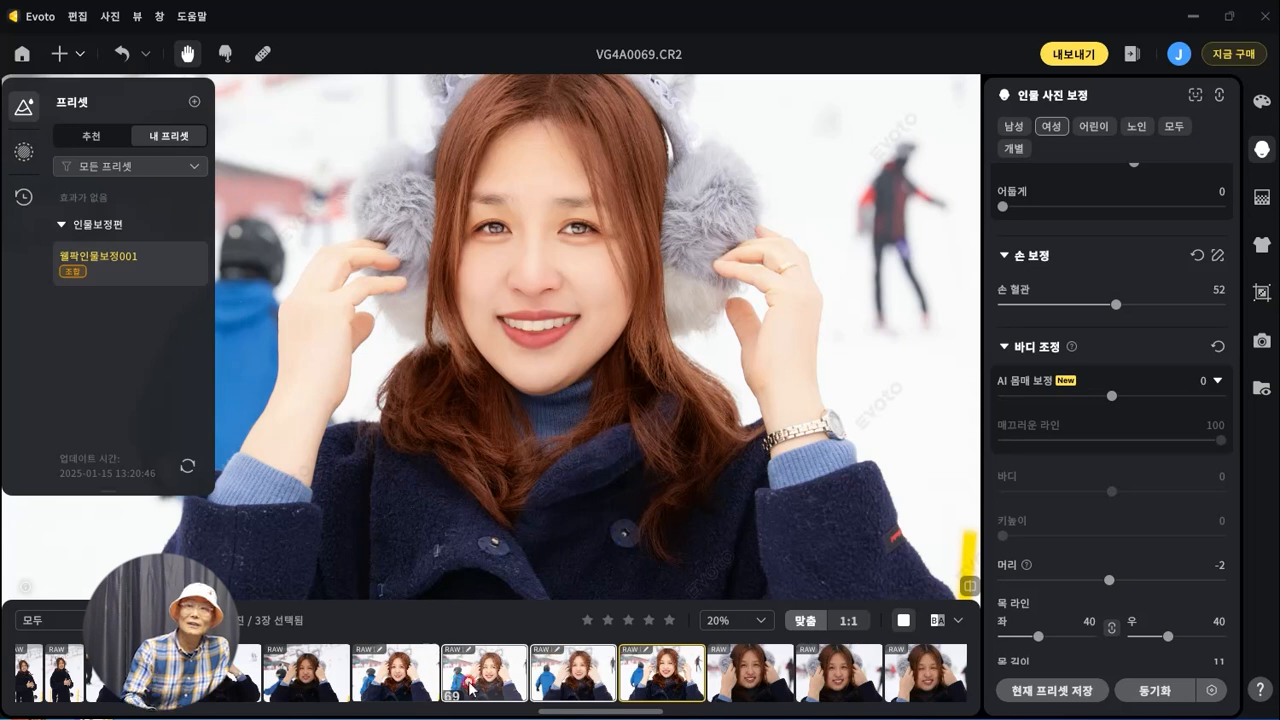
click(395, 672)
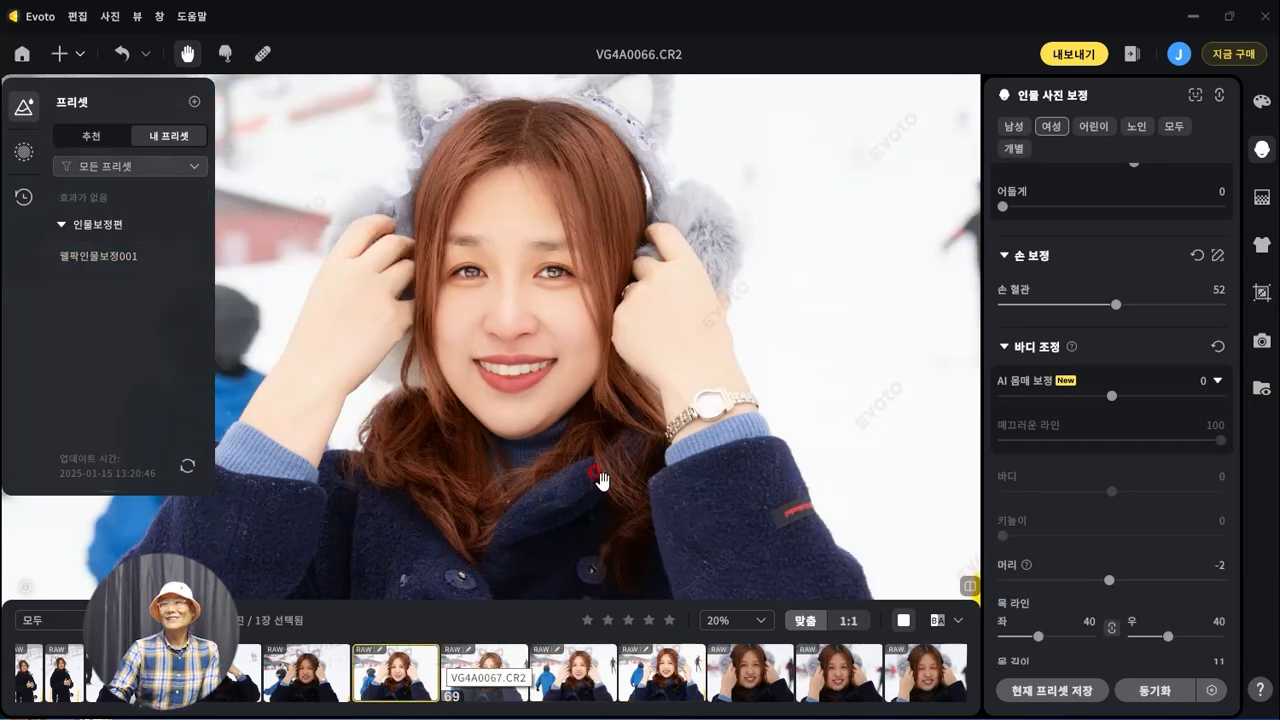
scroll(1155, 625, down, 5)
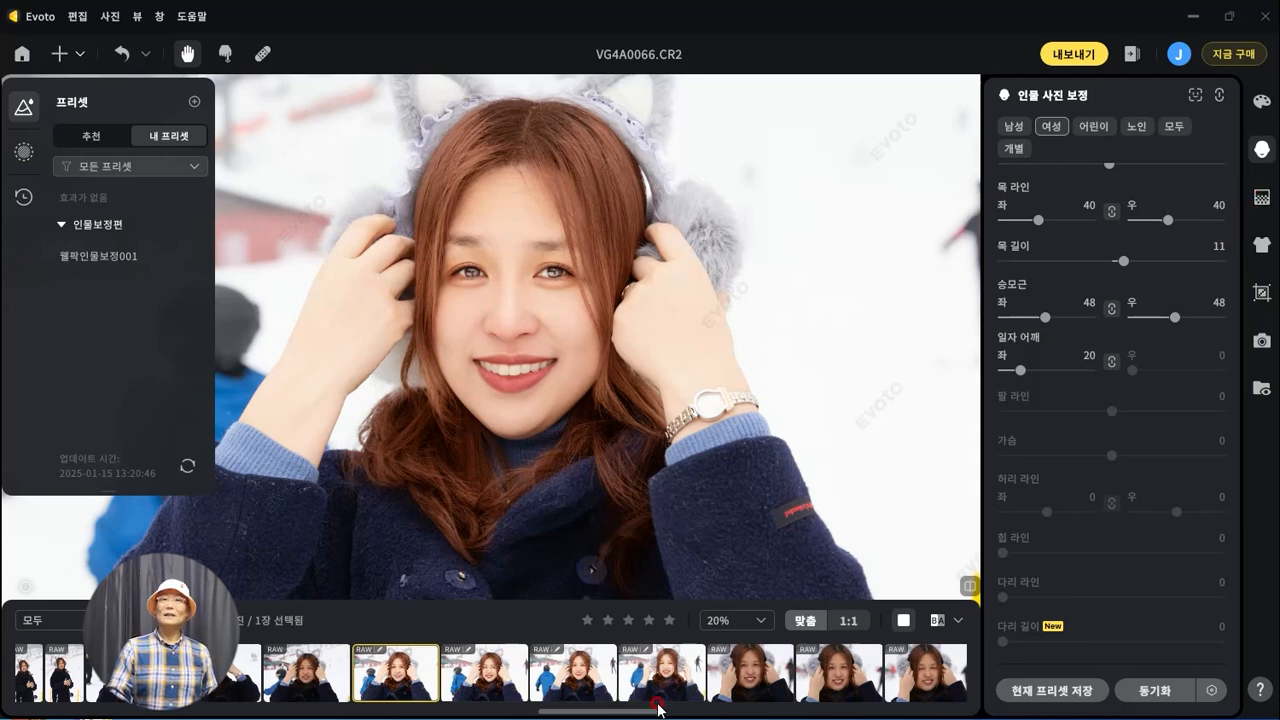
Step: Apply the preset 웰팍인물보정001 to the longer shot VG4A0058.CR2 and compare it with the original
drag(597, 713, 509, 714)
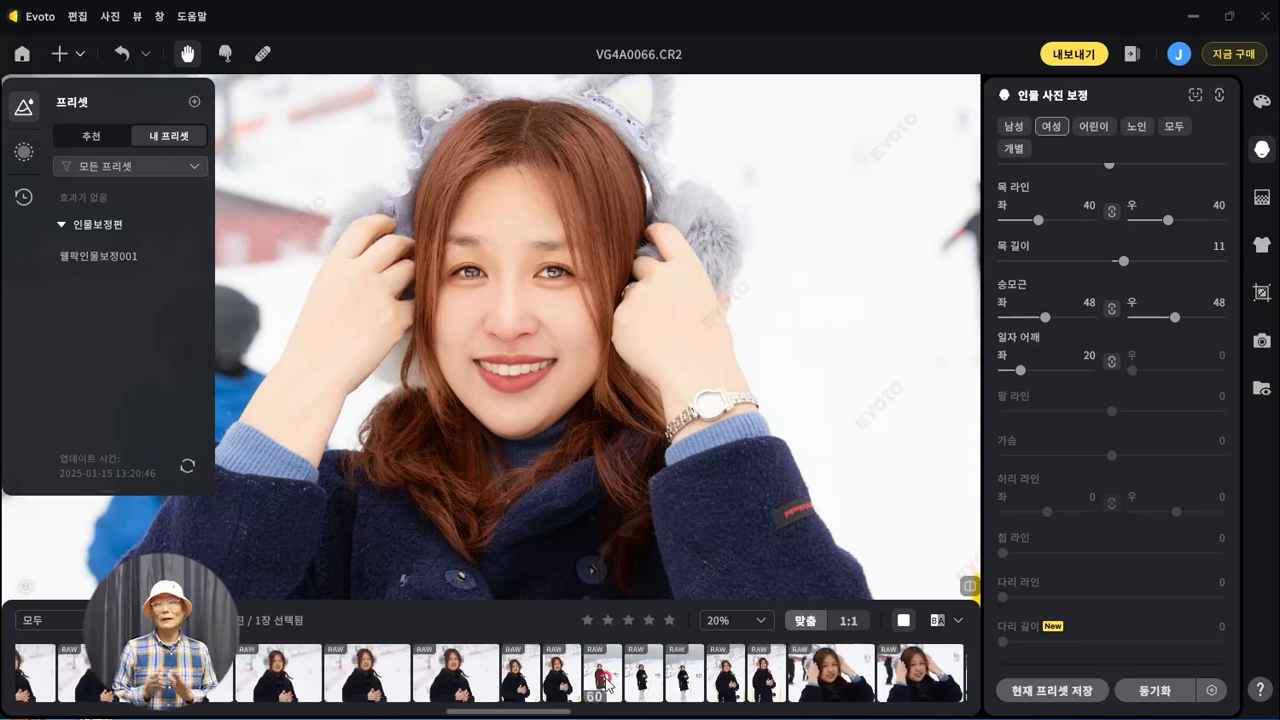
click(604, 680)
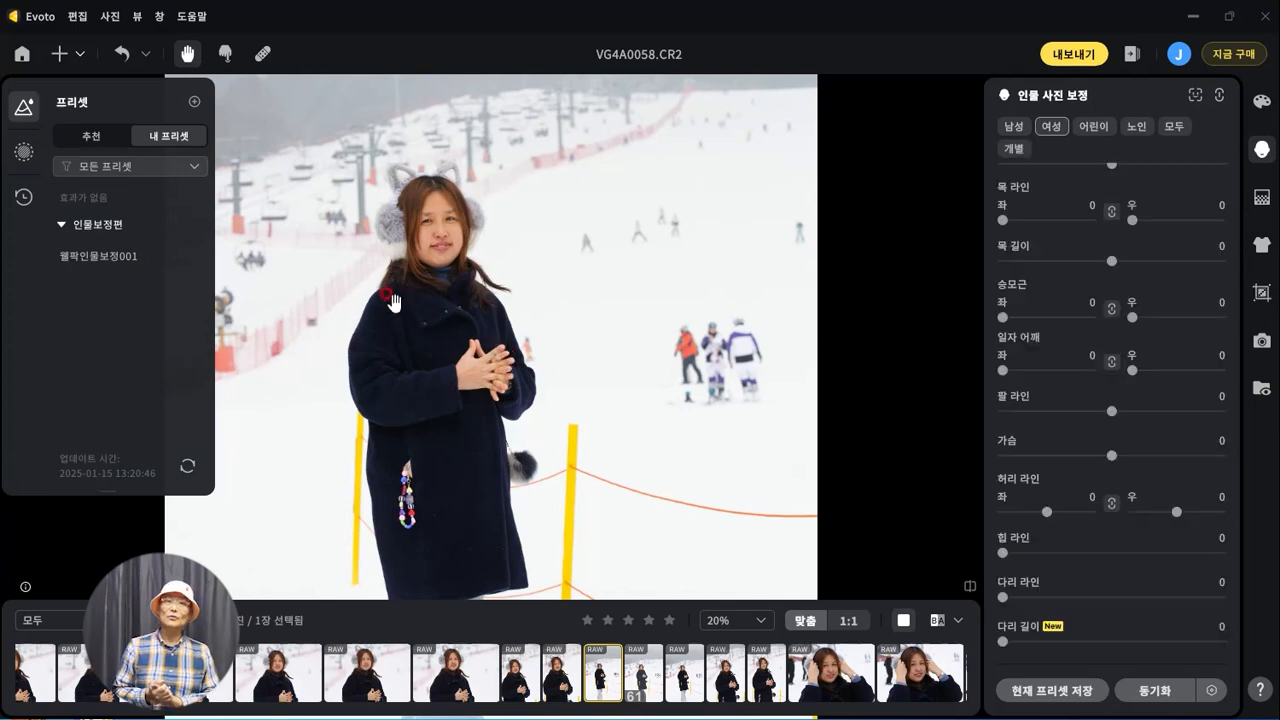
click(100, 258)
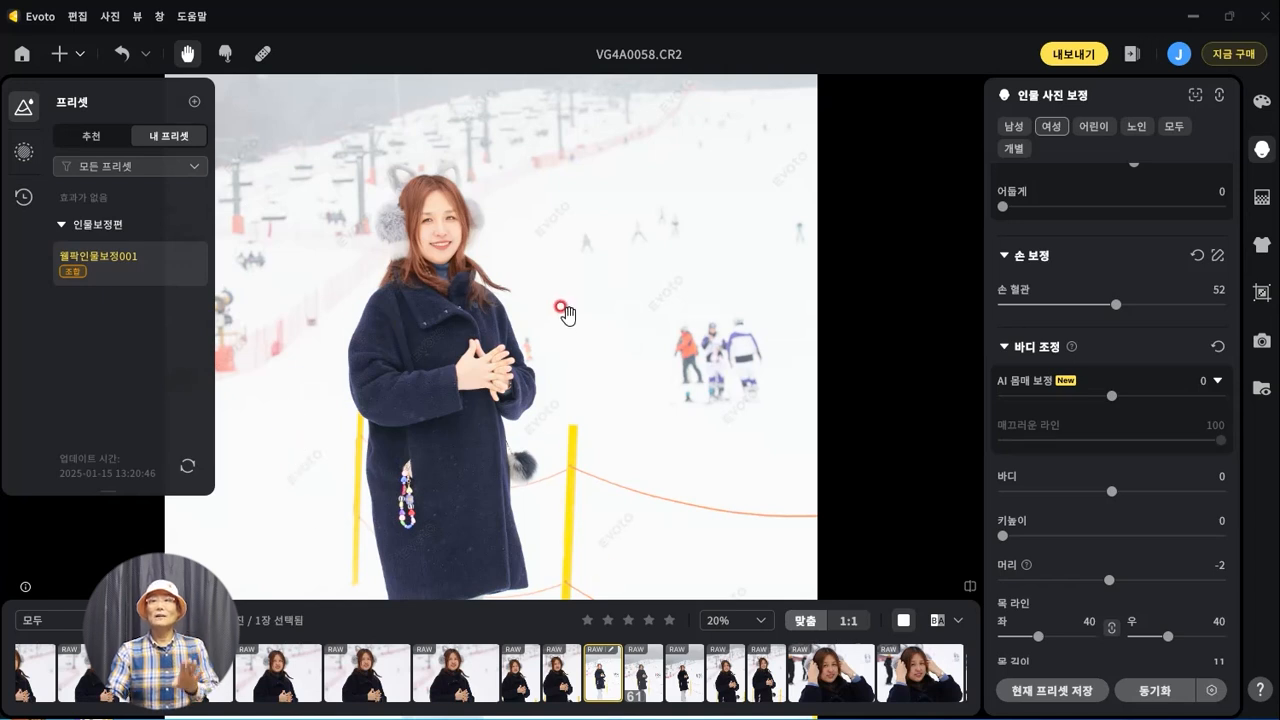
key(\)
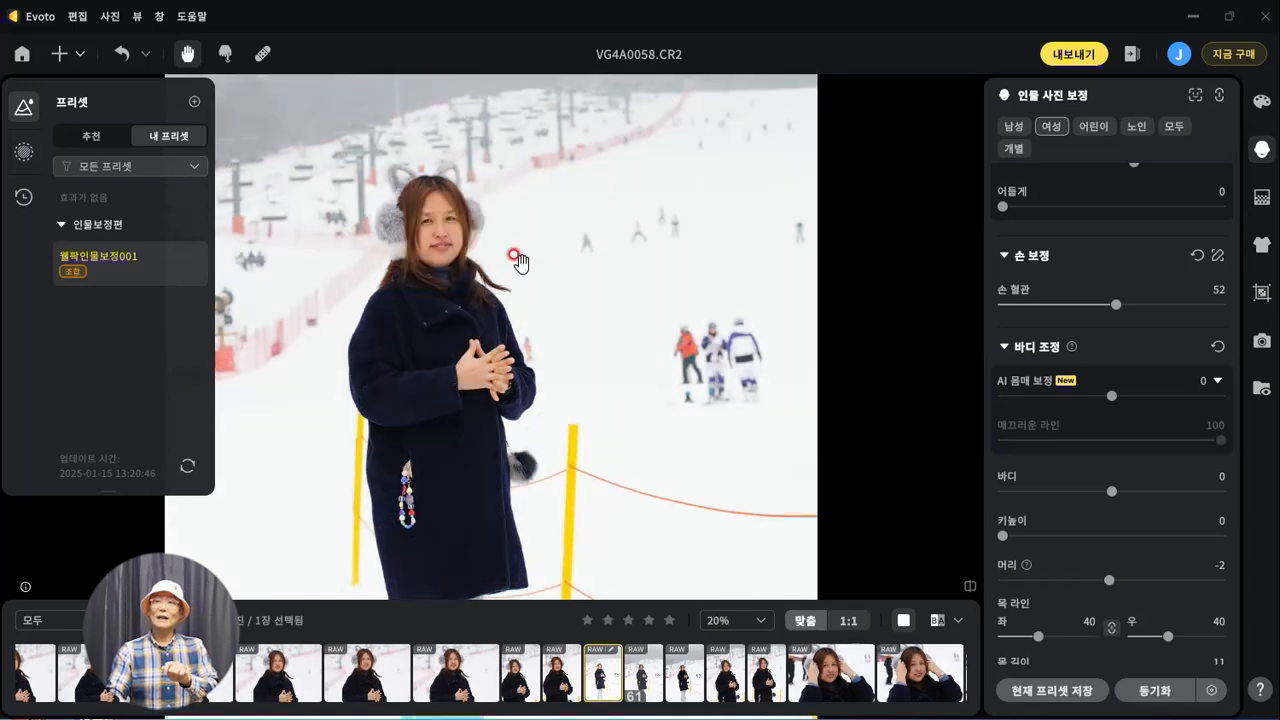
key(backslash)
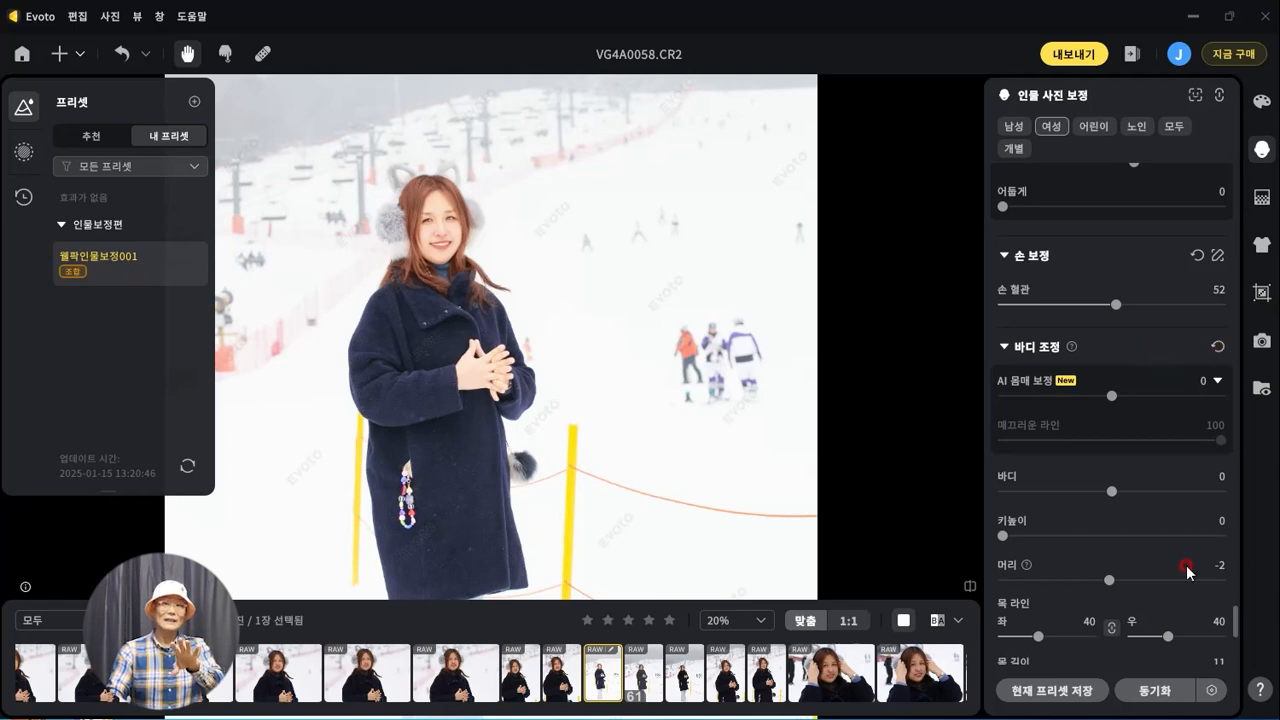
Step: In body adjustment, set chest (가슴) to 19 and waist line (허리 라인) to 6 on both sides
scroll(1182, 575, down, 5)
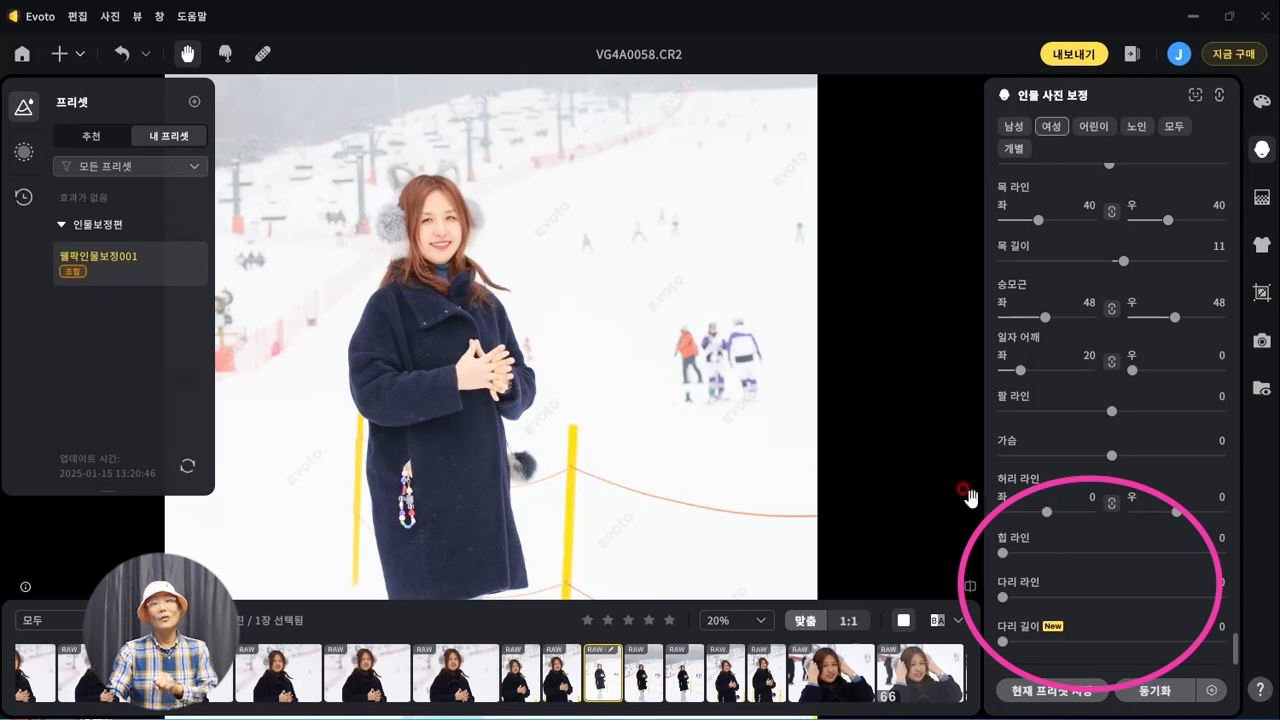
drag(1002, 641, 978, 652)
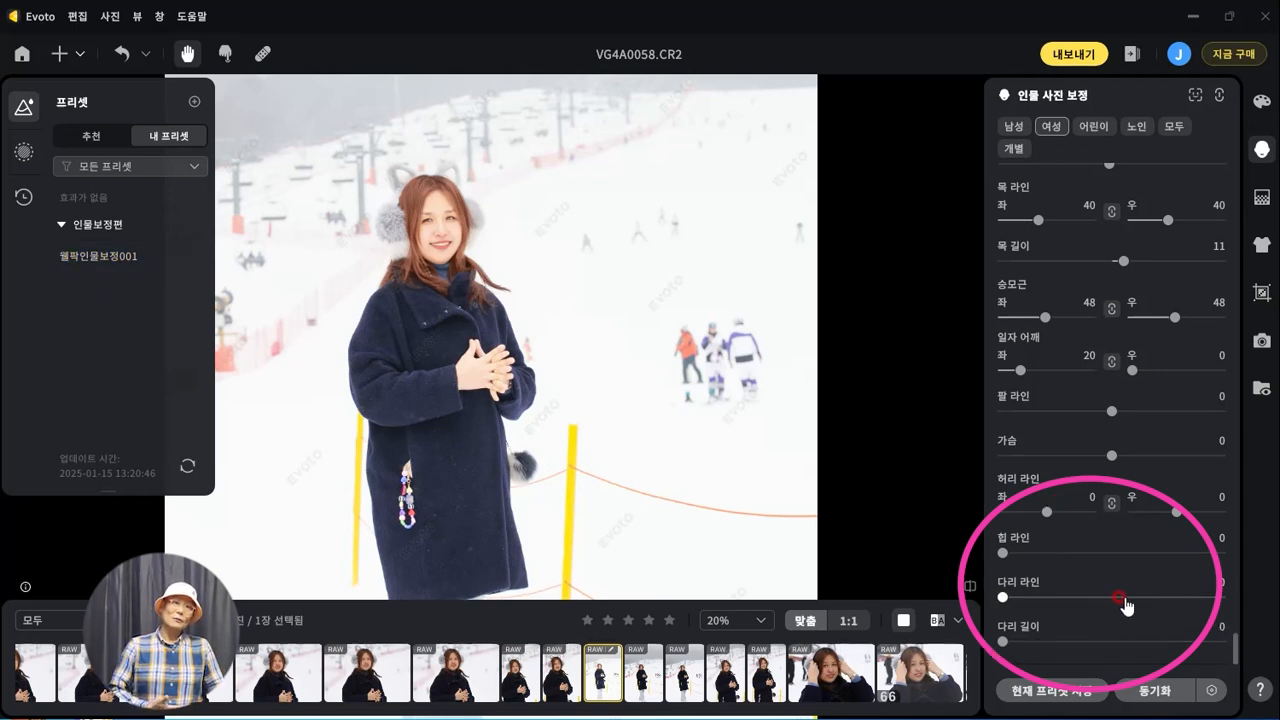
drag(1002, 553, 971, 586)
drag(994, 511, 1052, 512)
mouse_move(1111, 455)
mouse_down()
mouse_move(1063, 455)
mouse_move(1155, 456)
mouse_move(975, 508)
mouse_move(1151, 458)
mouse_move(1134, 462)
mouse_up()
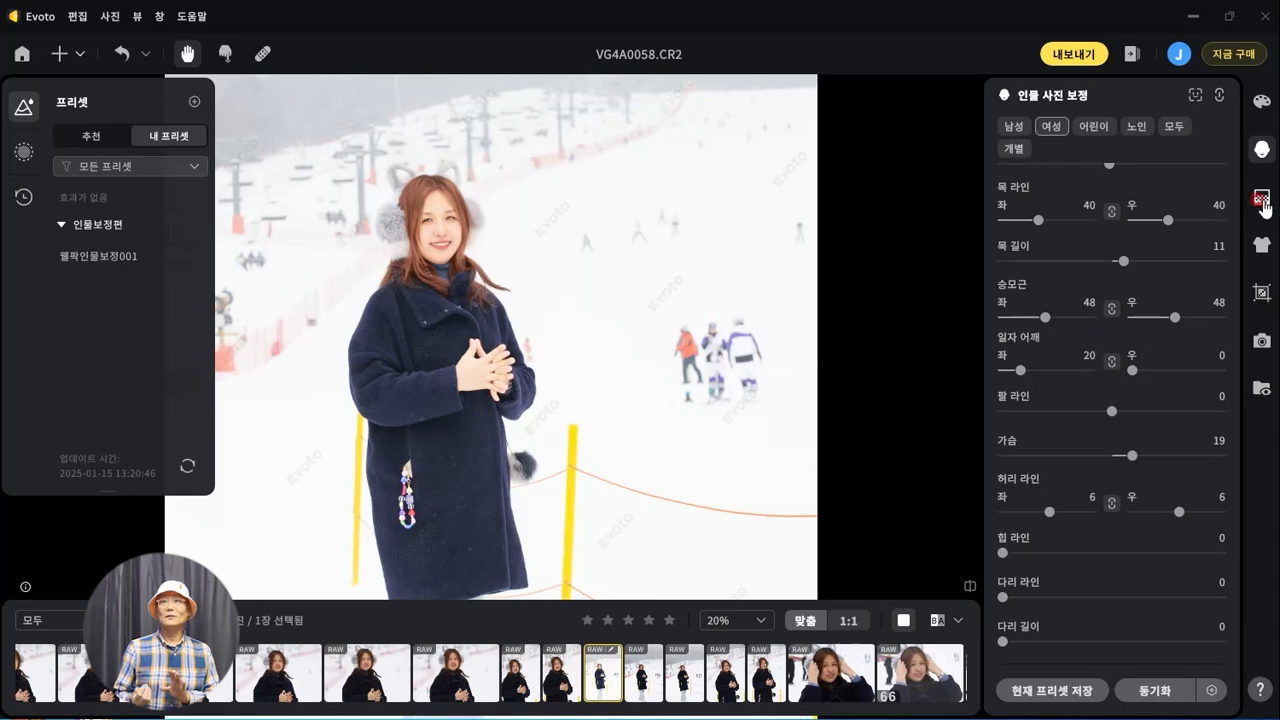
Step: Replace the background of VG4A0058.CR2 with the recommended 패브릭02 backdrop
click(1262, 202)
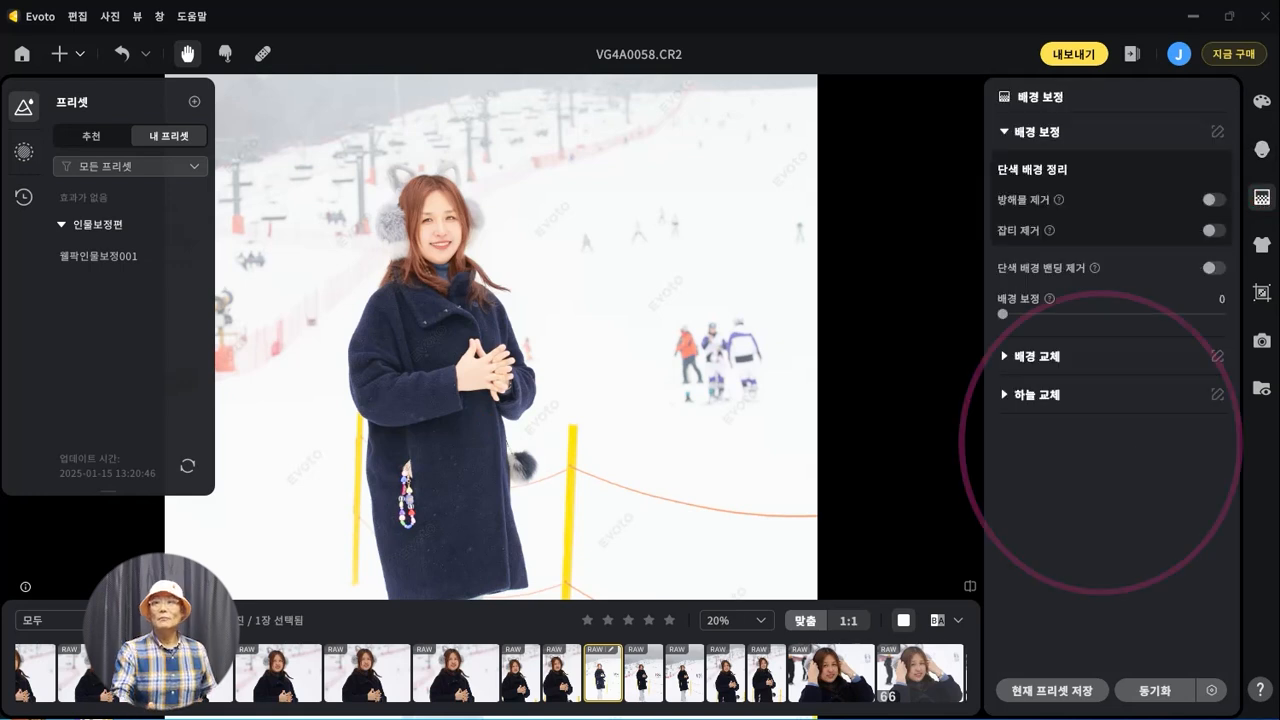
click(1036, 356)
click(1031, 521)
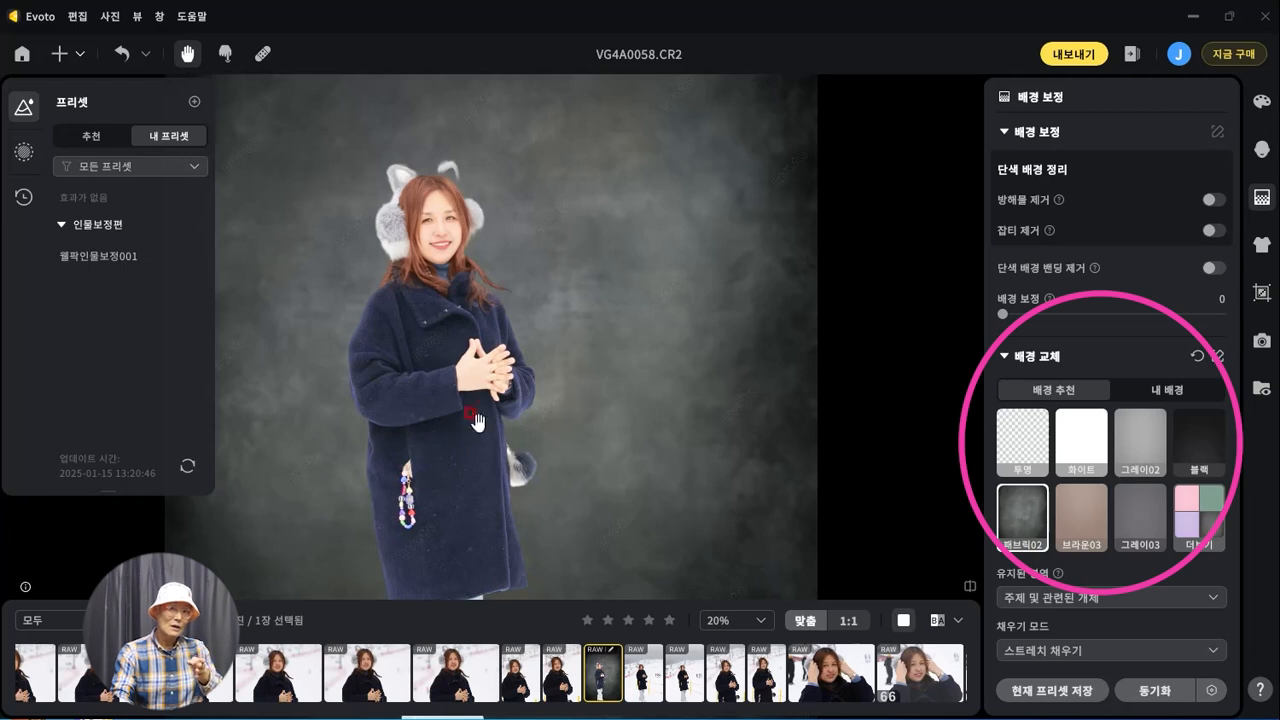
click(633, 438)
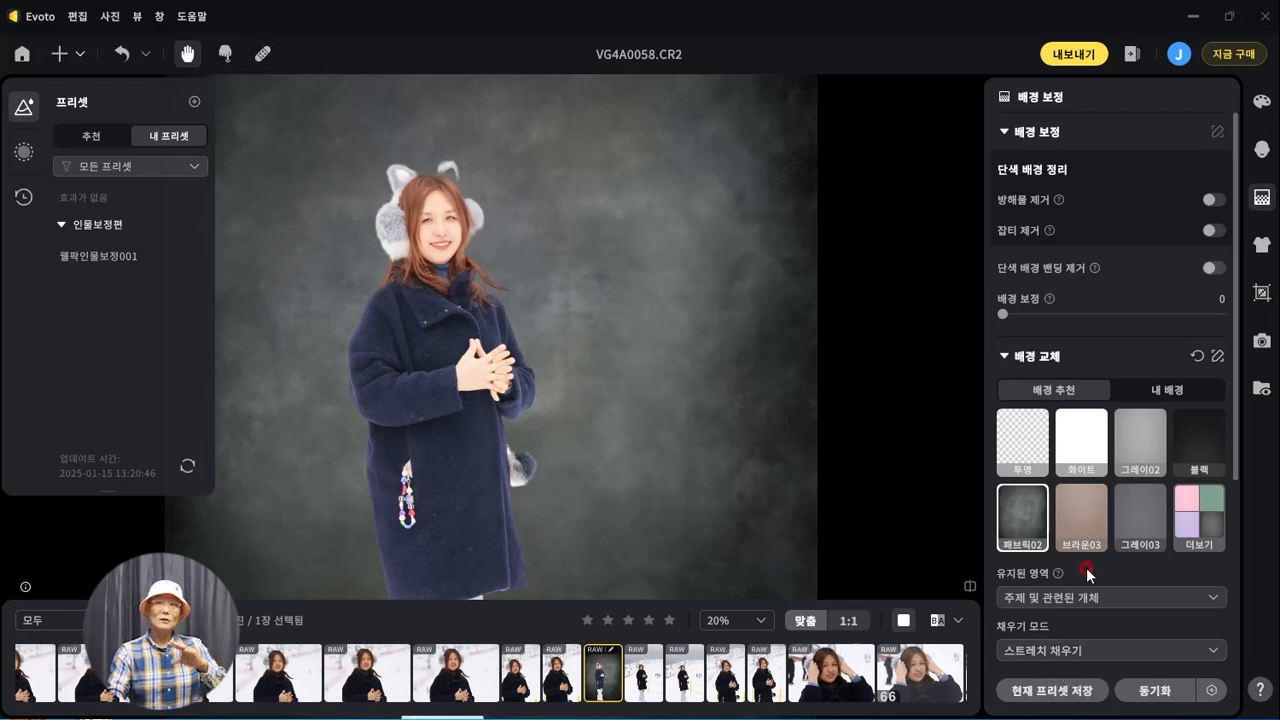
Step: Examine the background replacement settings and the sky replacement (하늘 교체) section for this photo
scroll(1061, 617, down, 3)
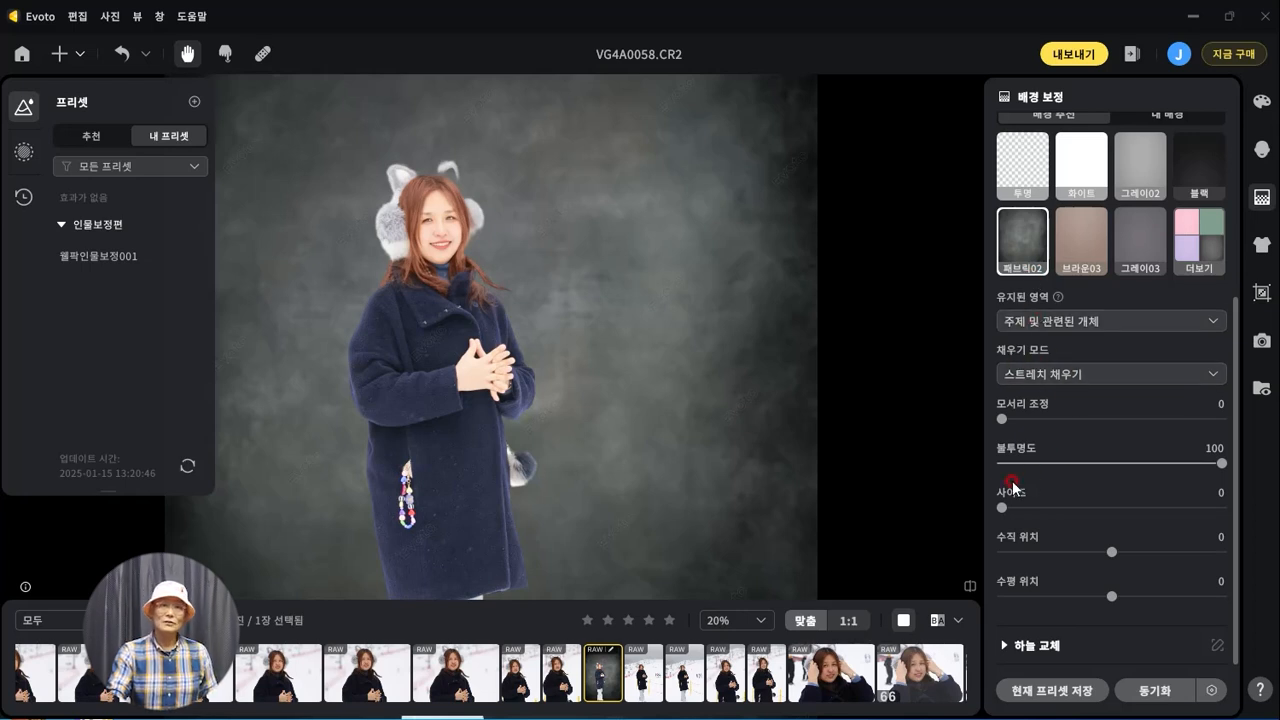
click(1020, 648)
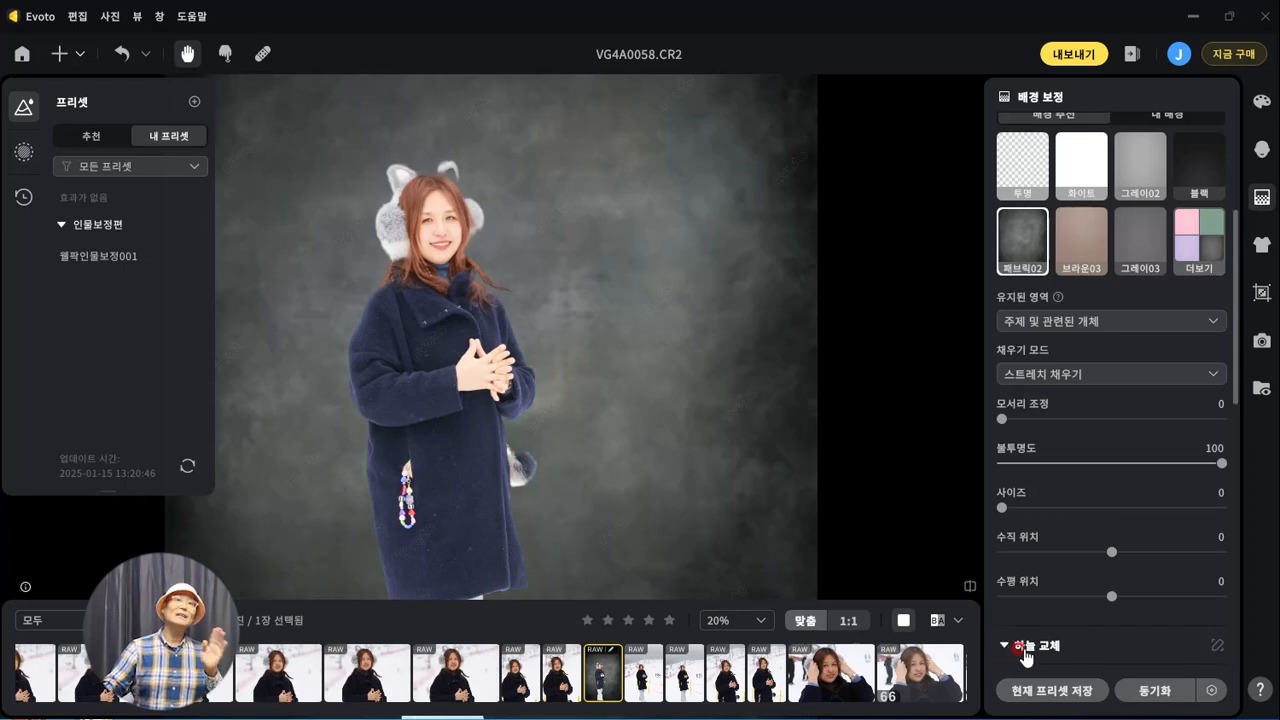
scroll(1068, 625, down, 3)
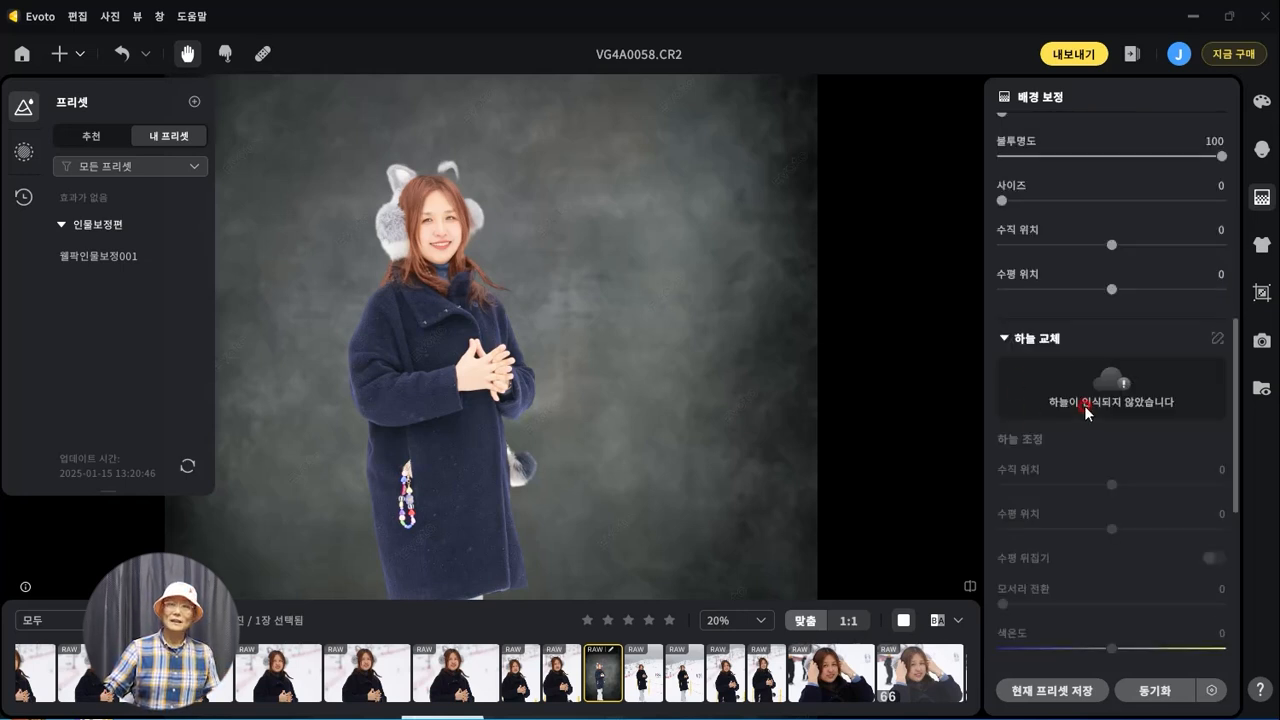
scroll(1086, 410, down, 1)
Step: Open the photo VG4A0014.CR2, bring up its sky replacement (하늘 교체) options and show the whole picture at 9%
click(1042, 236)
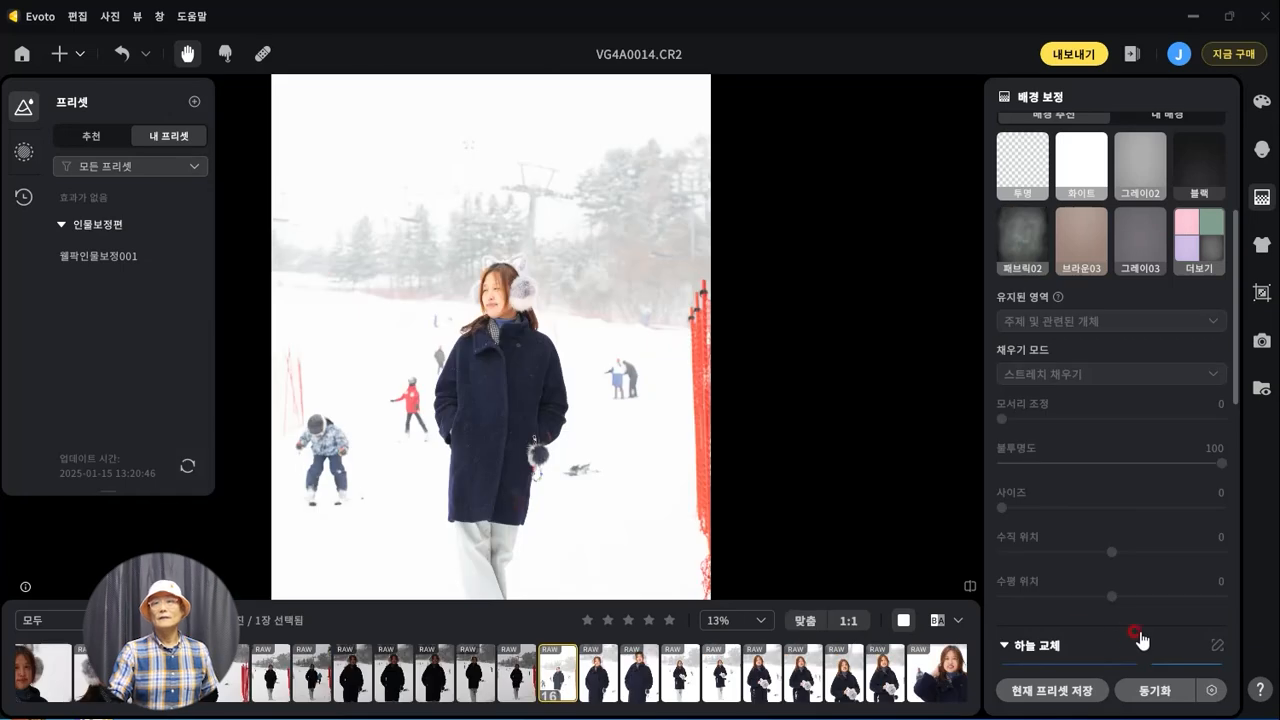
scroll(1110, 625, down, 3)
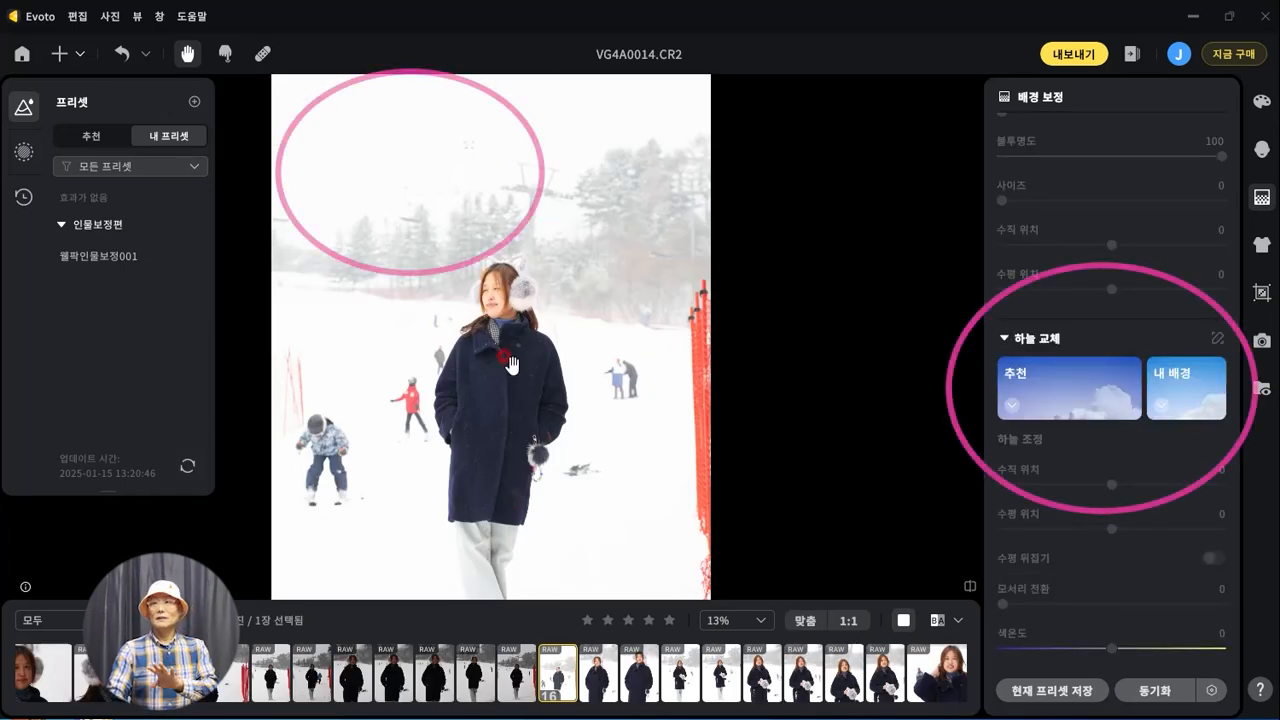
scroll(510, 373, down, 2)
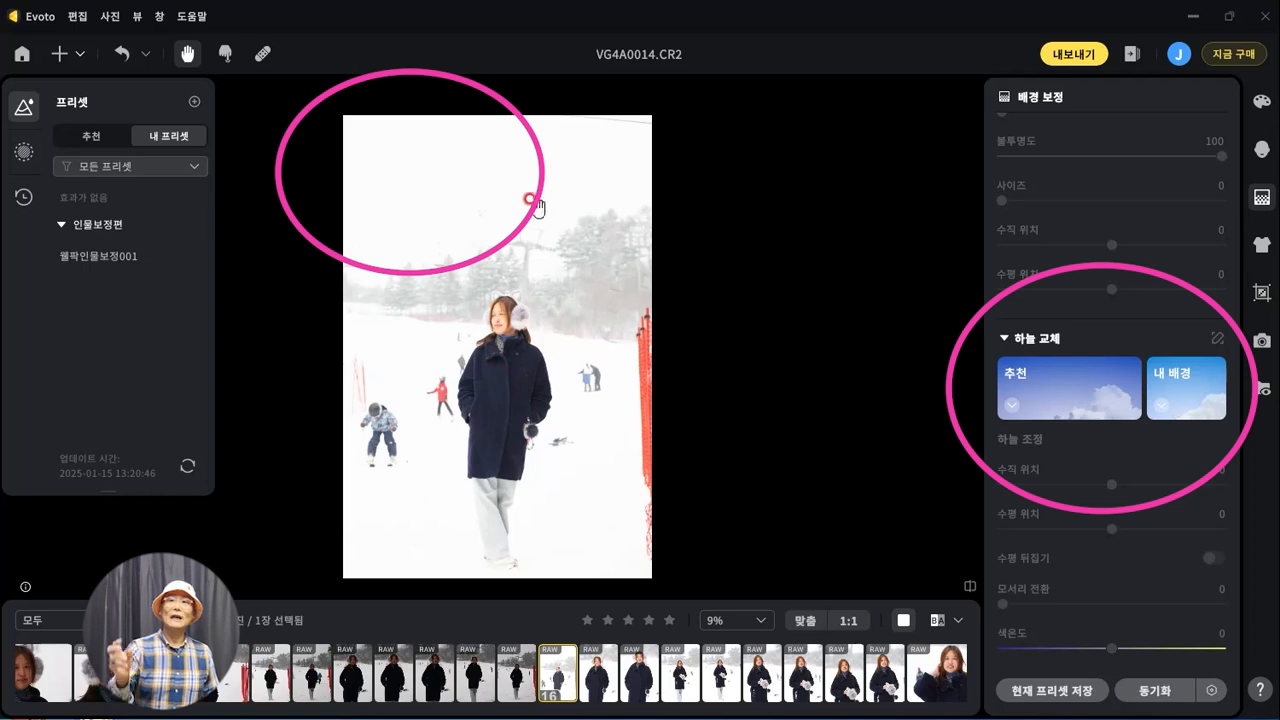
Step: Try the recommended replacement skies 06 and 05 on the snowy portrait VG4A0014.CR2
click(1075, 396)
scroll(1135, 558, down, 1)
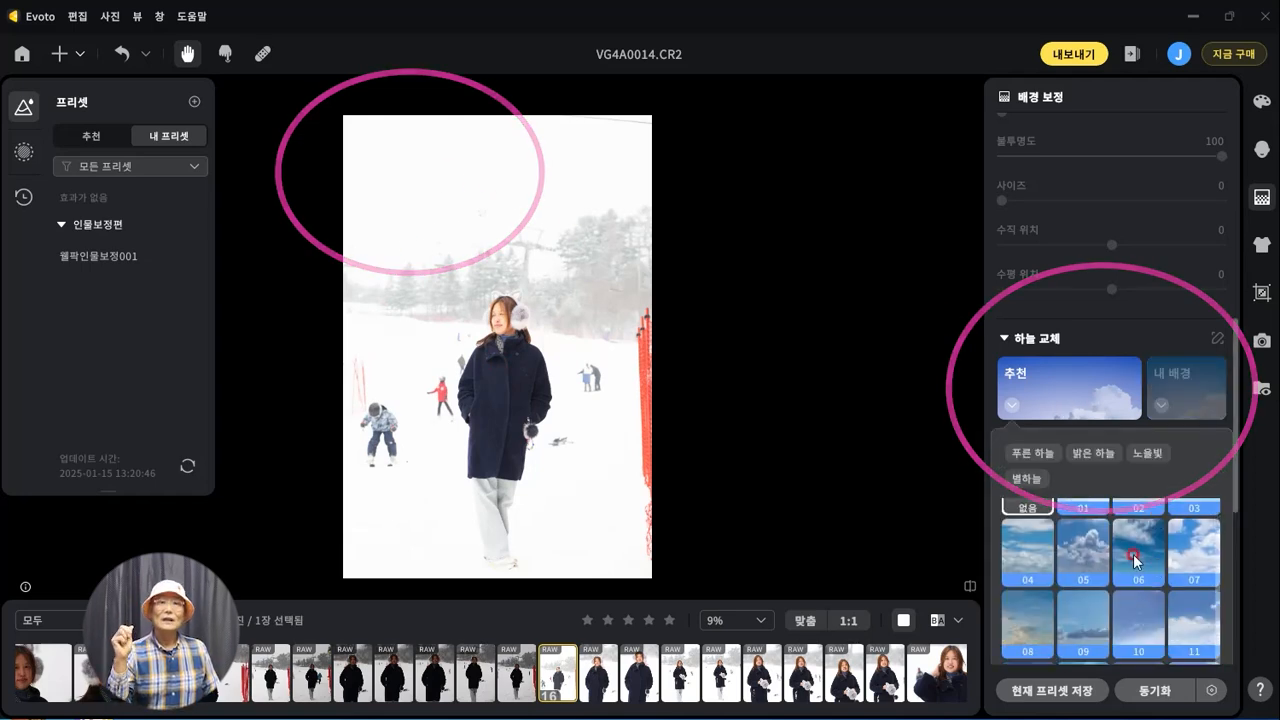
click(1135, 558)
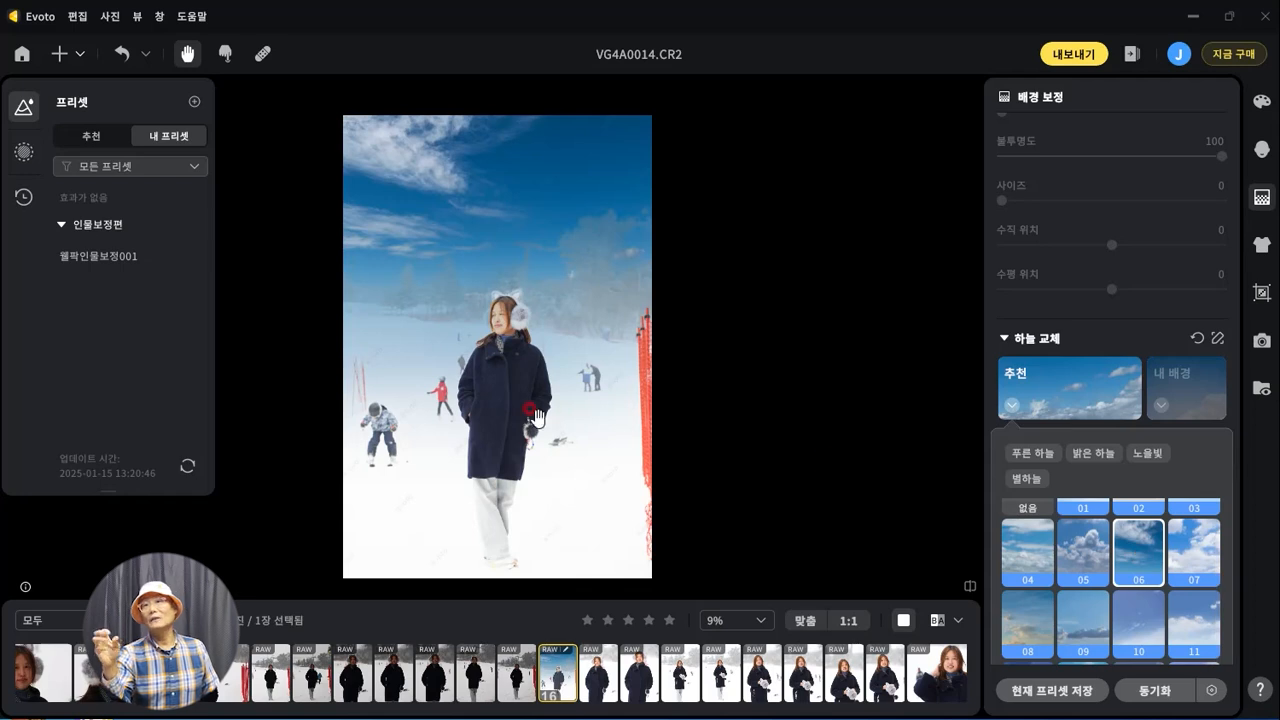
click(1083, 562)
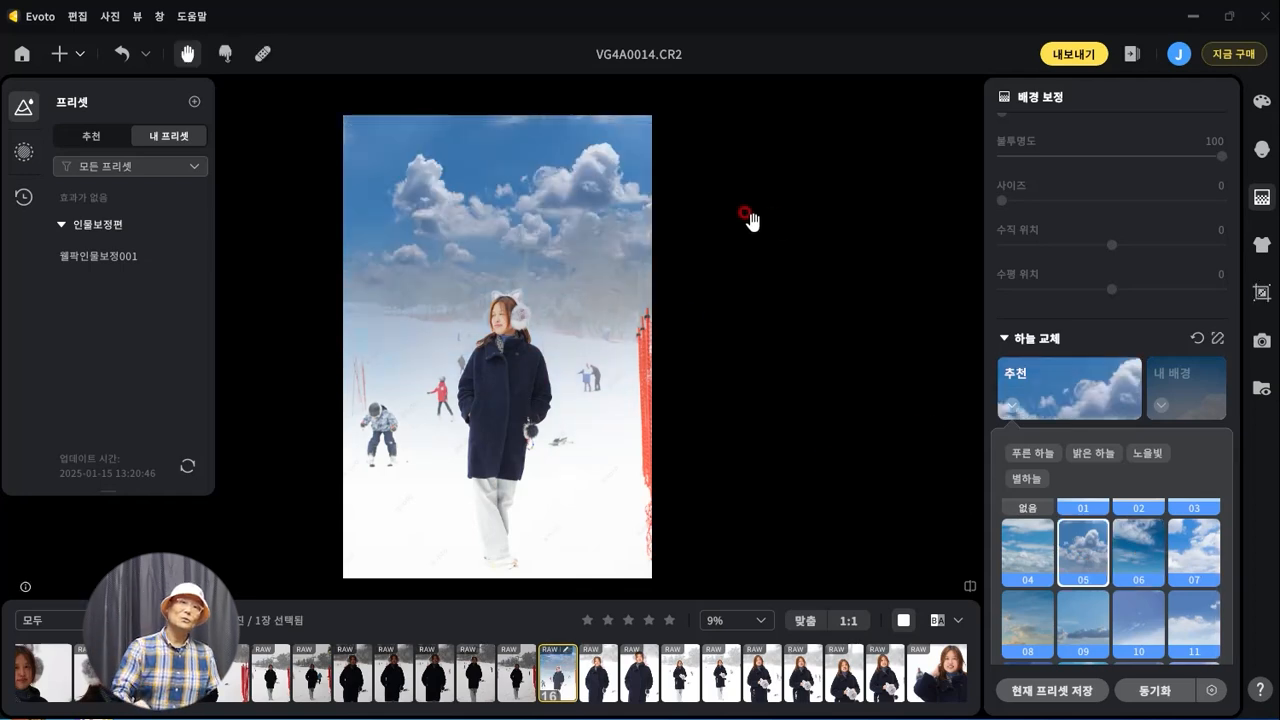
click(788, 251)
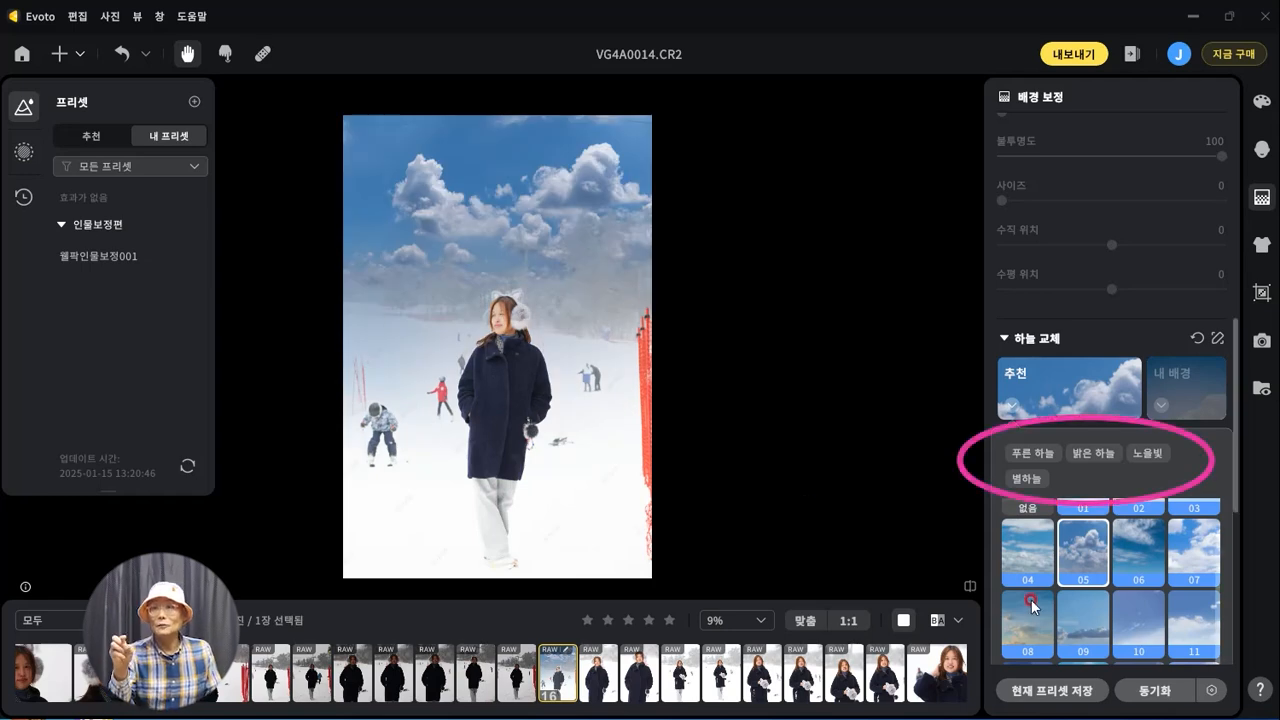
Step: Replace the sky with the recommended dark, sunlit cloud image just below sky 12 and compare it with the original picture
scroll(1030, 605, down, 2)
click(1040, 648)
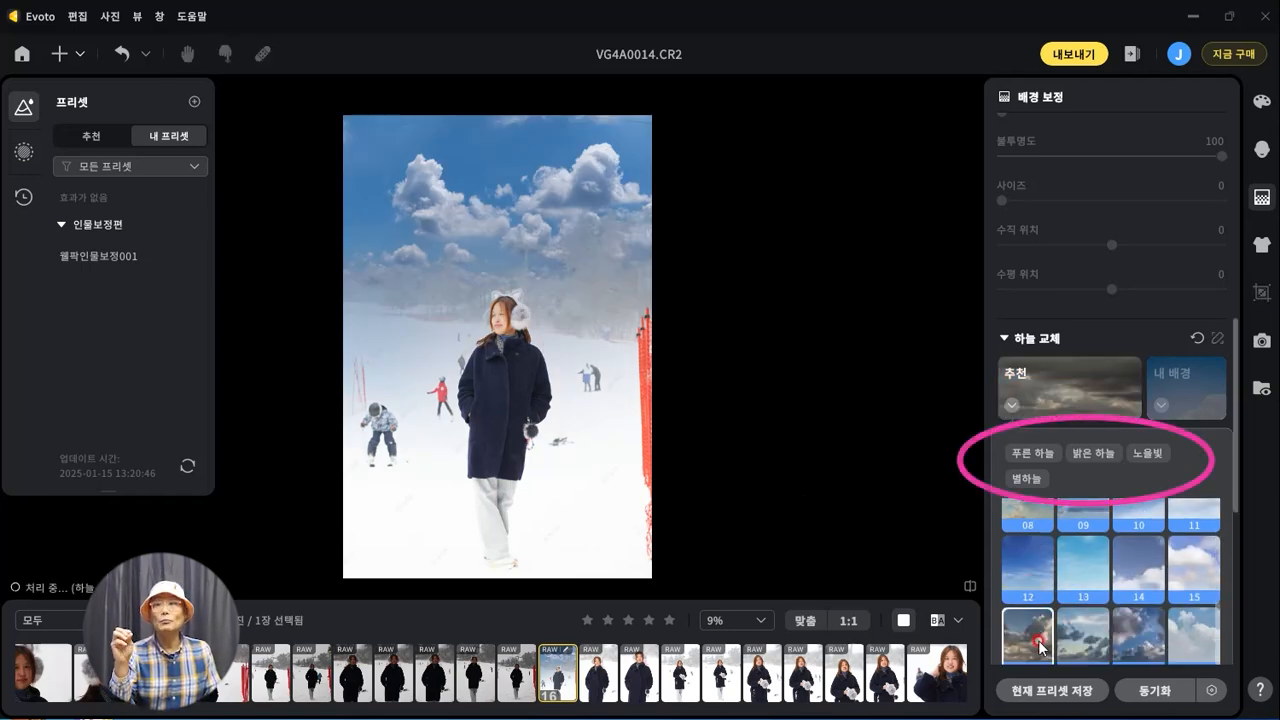
click(670, 300)
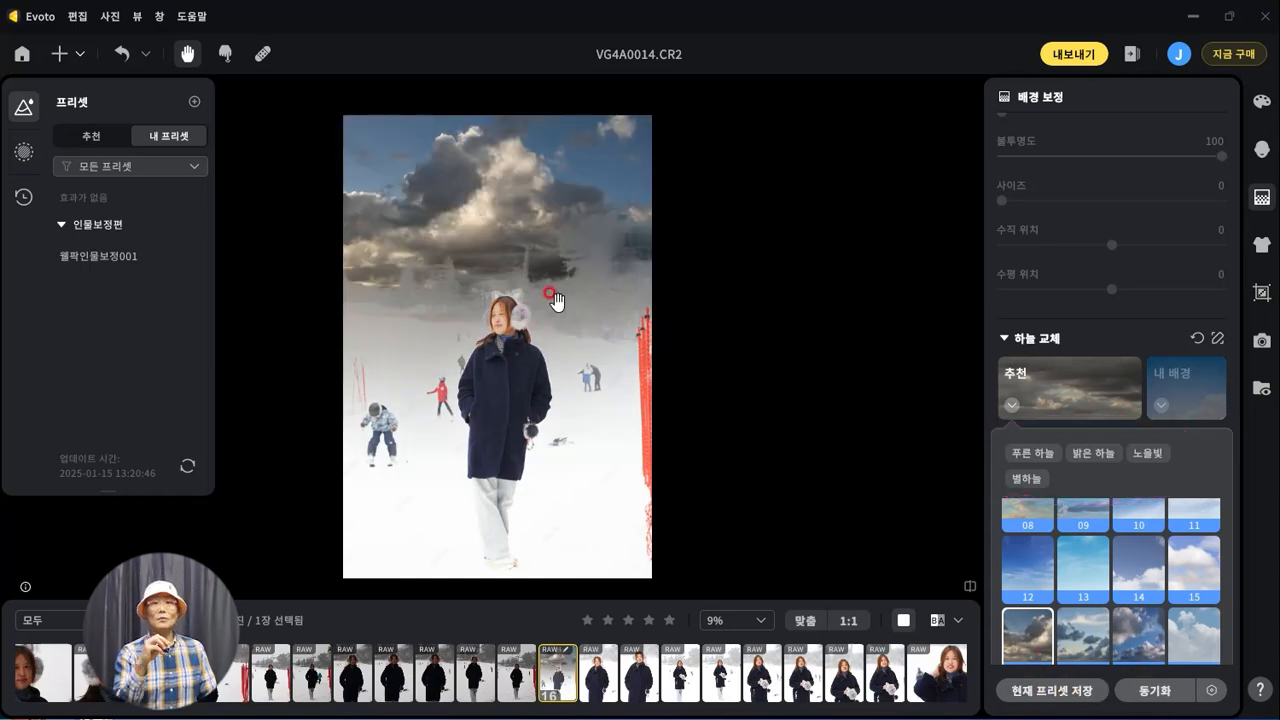
click(760, 442)
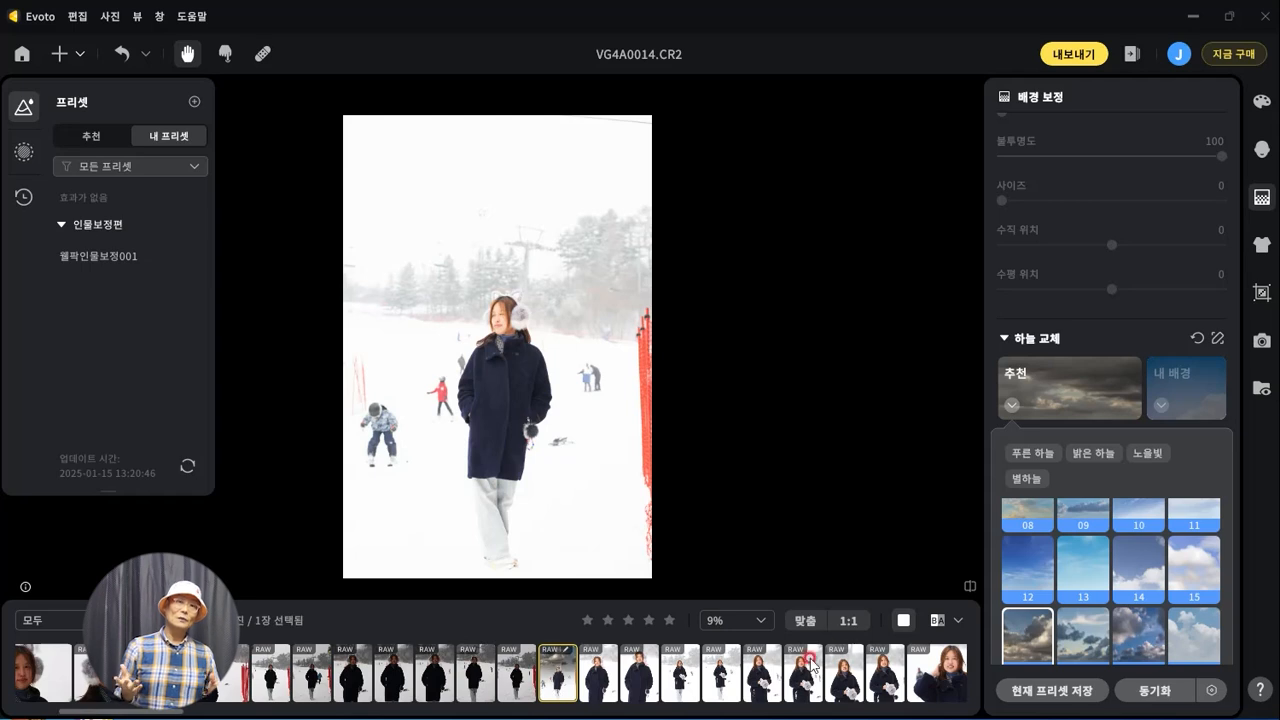
Step: Open the photo VG4A0067.CR2 and set its clothing wrinkle removal (옷 주름 제거) to 11
drag(168, 714, 289, 714)
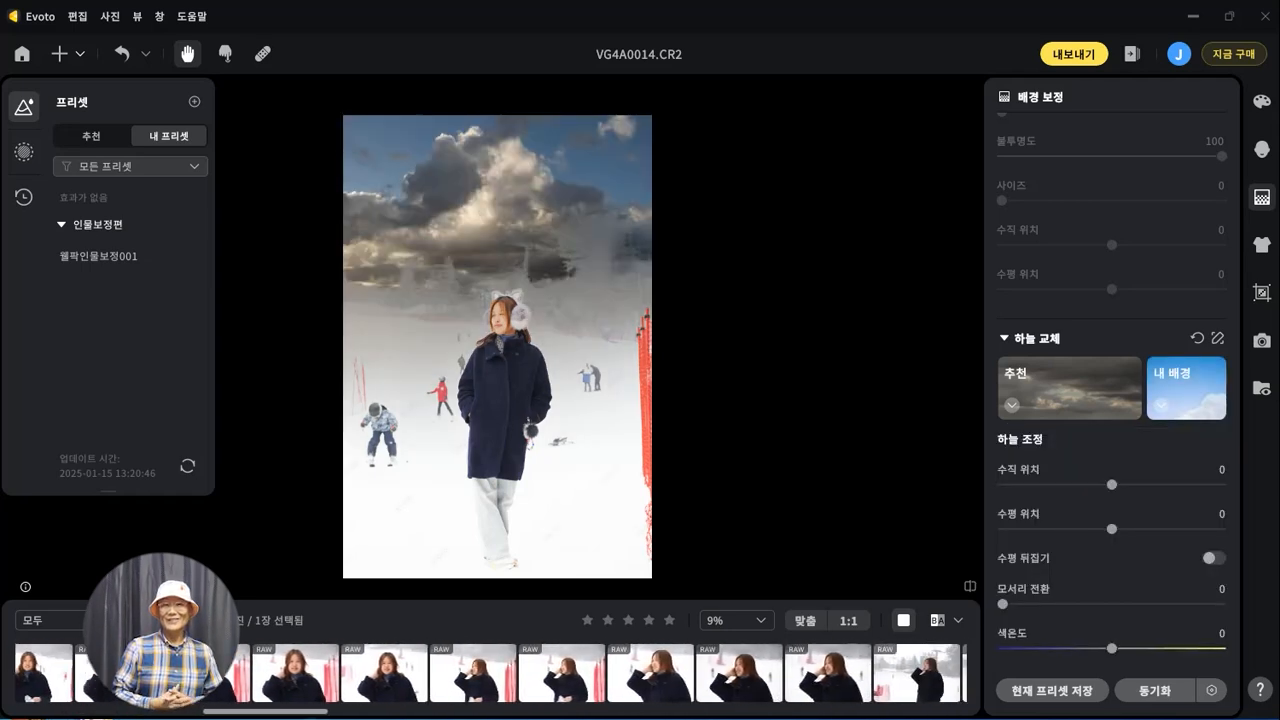
click(413, 672)
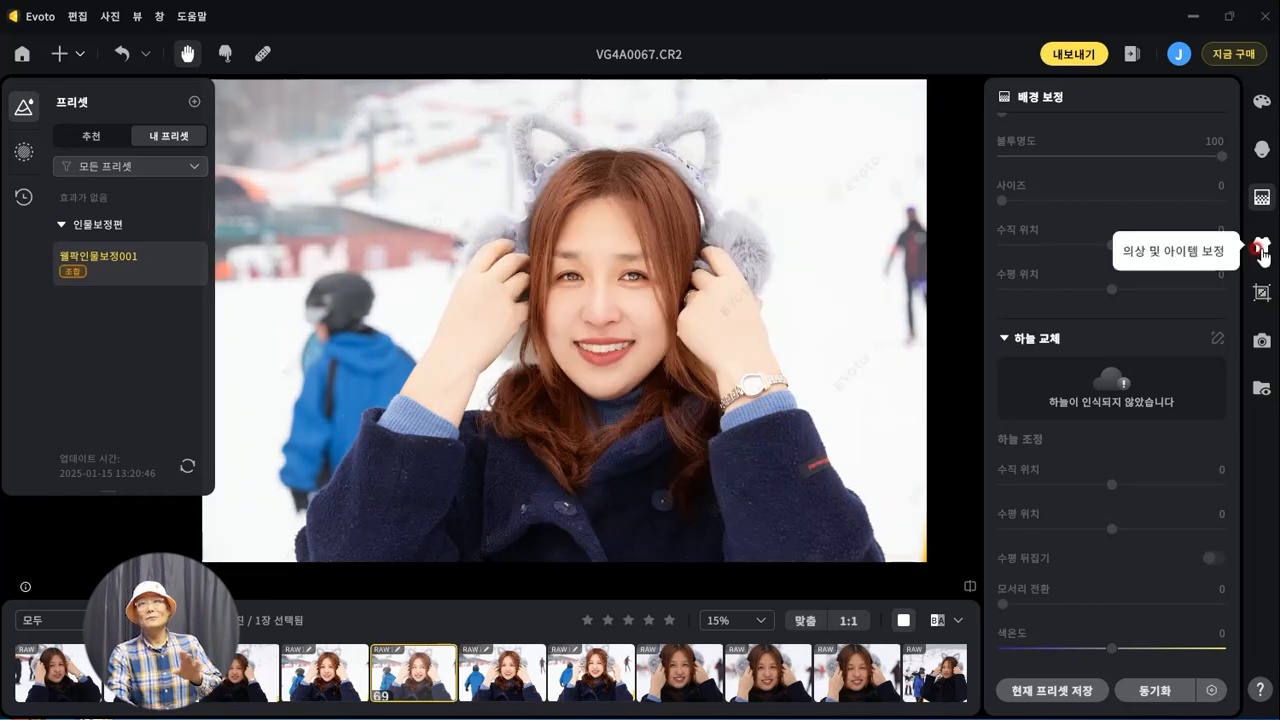
click(1261, 252)
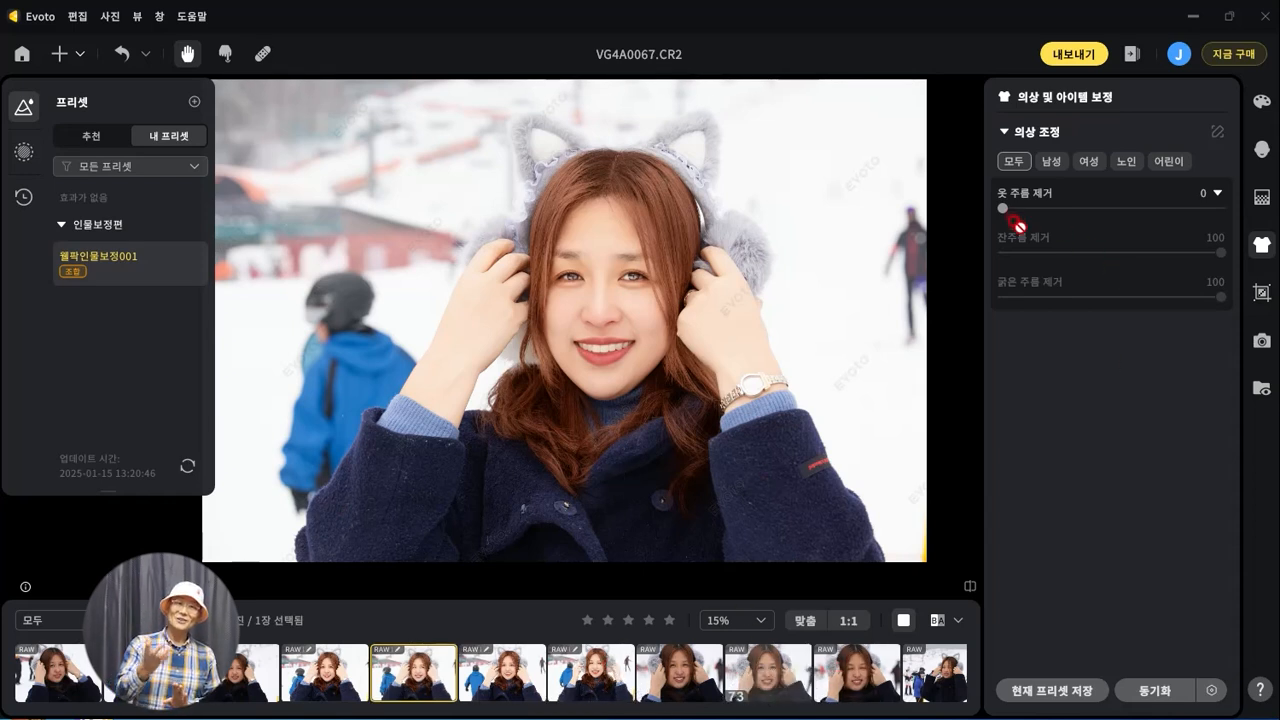
mouse_move(1002, 208)
mouse_down()
mouse_move(1172, 209)
mouse_move(1010, 207)
mouse_move(1025, 208)
mouse_up()
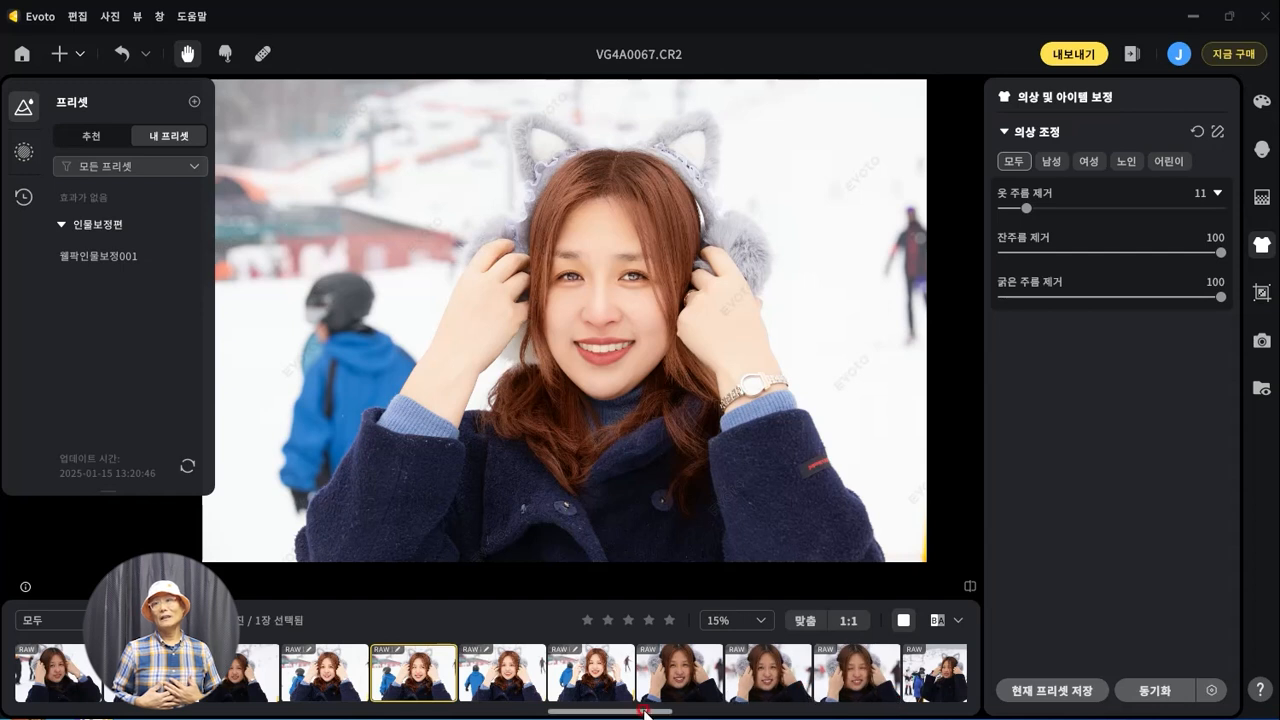
Step: Open the photo VG4A0314.JPG and enlarge the view of the yellow cardigan to 24%
scroll(880, 712, down, 5)
scroll(862, 712, down, 2)
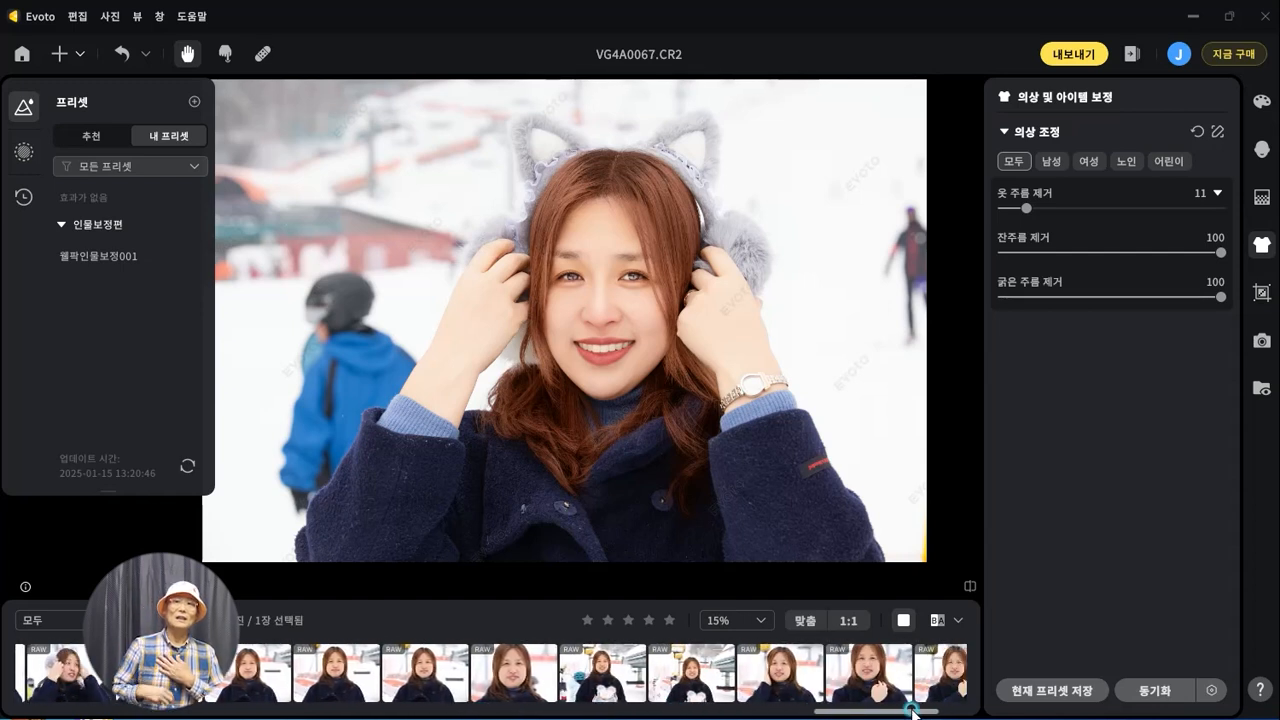
click(607, 680)
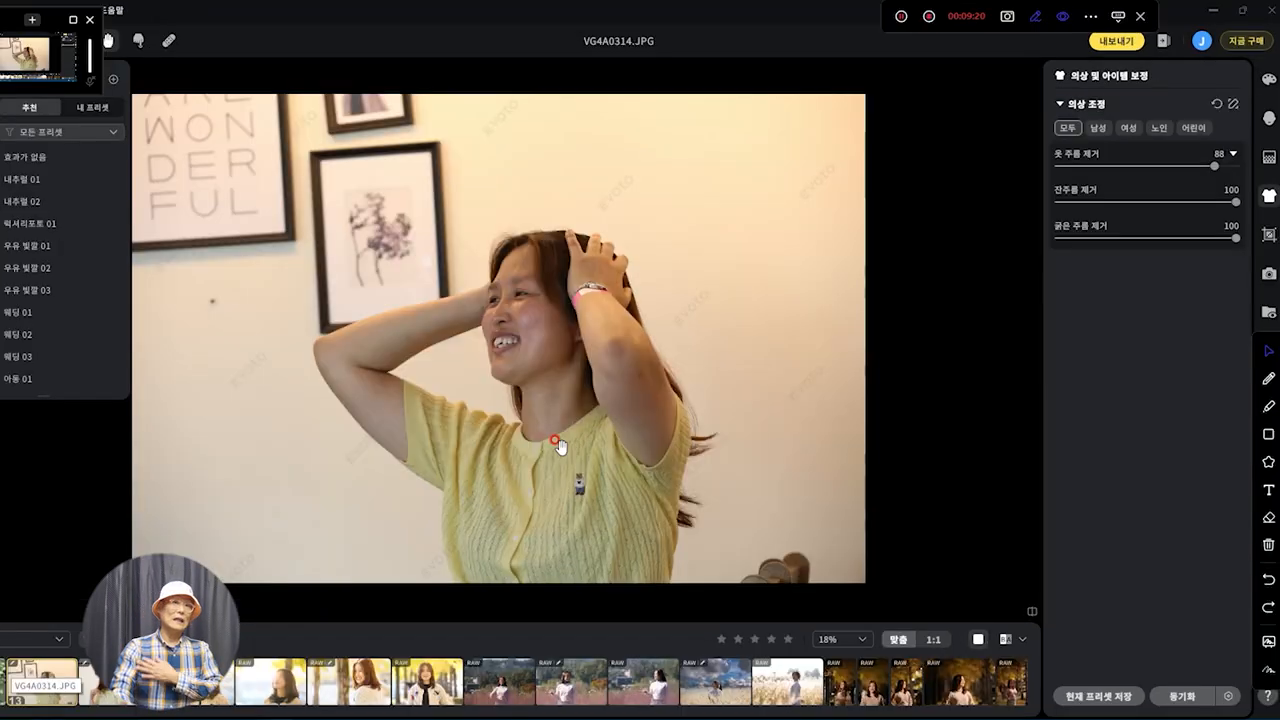
scroll(560, 446, down, 4)
scroll(560, 446, up, 6)
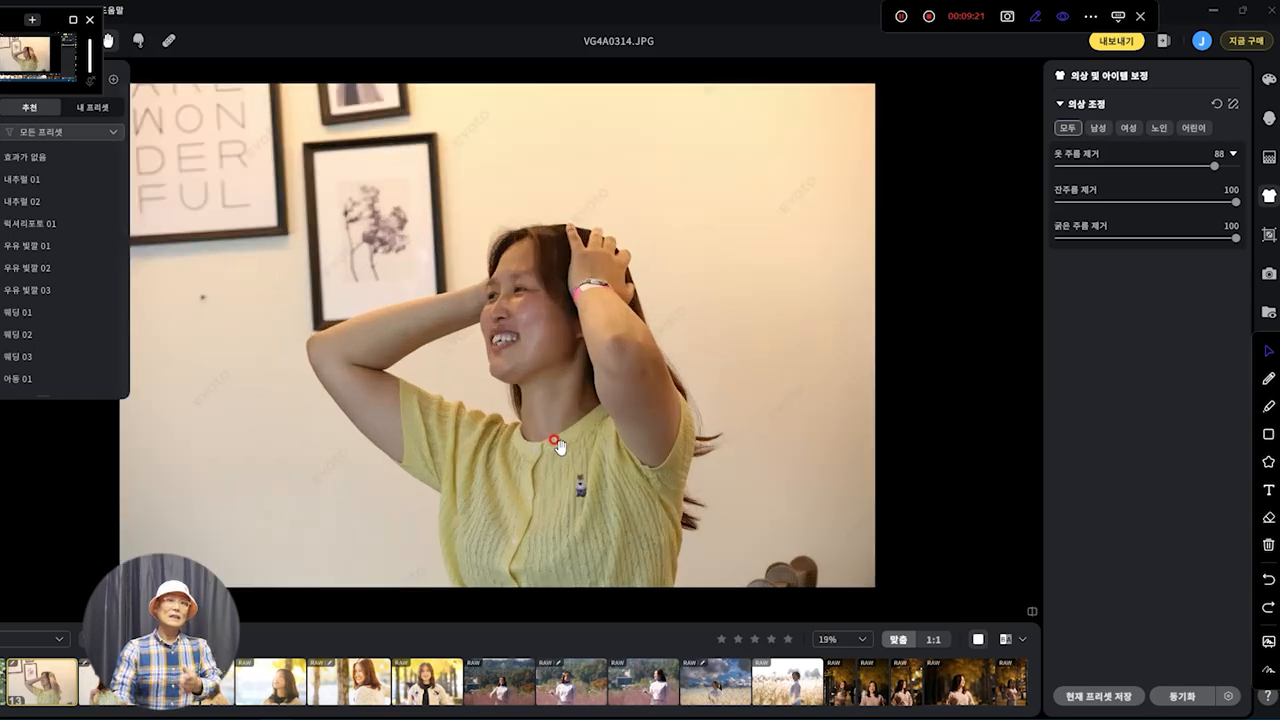
drag(594, 508, 578, 364)
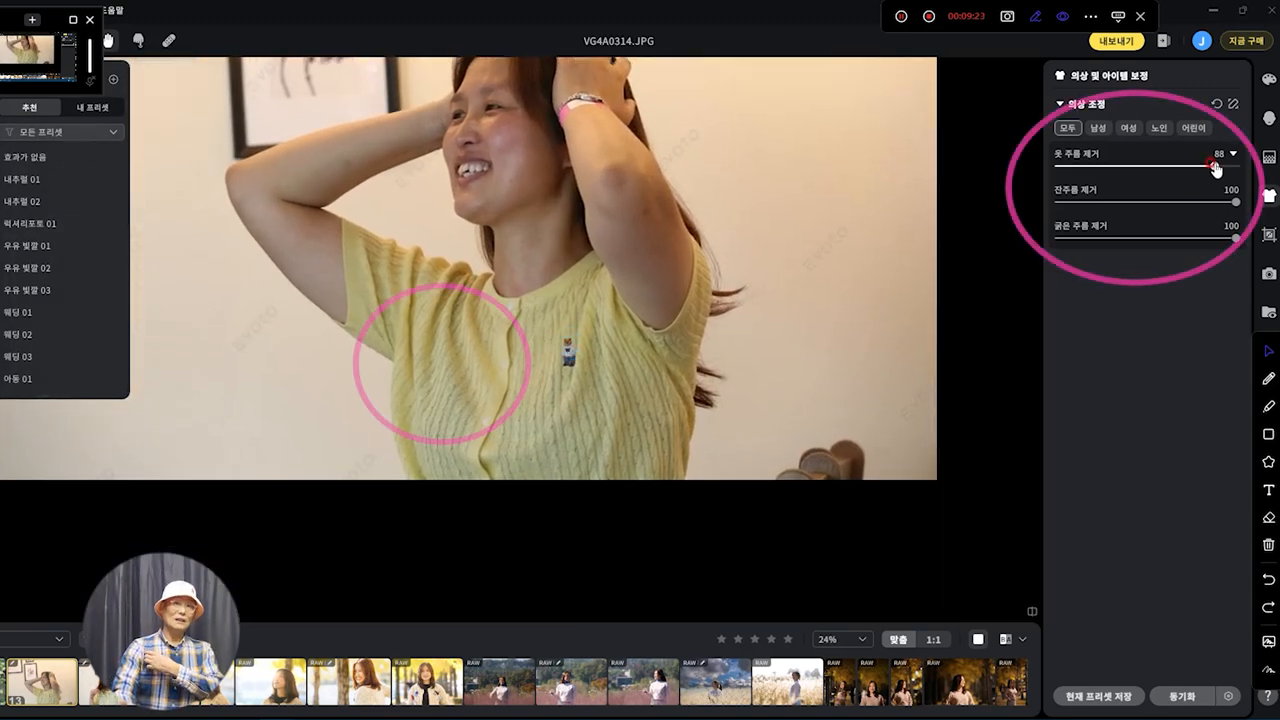
Step: Lower the yellow cardigan's wrinkle removal (옷 주름 제거) to 0 and raise it strongly again to compare the fabric
drag(1212, 166, 1042, 172)
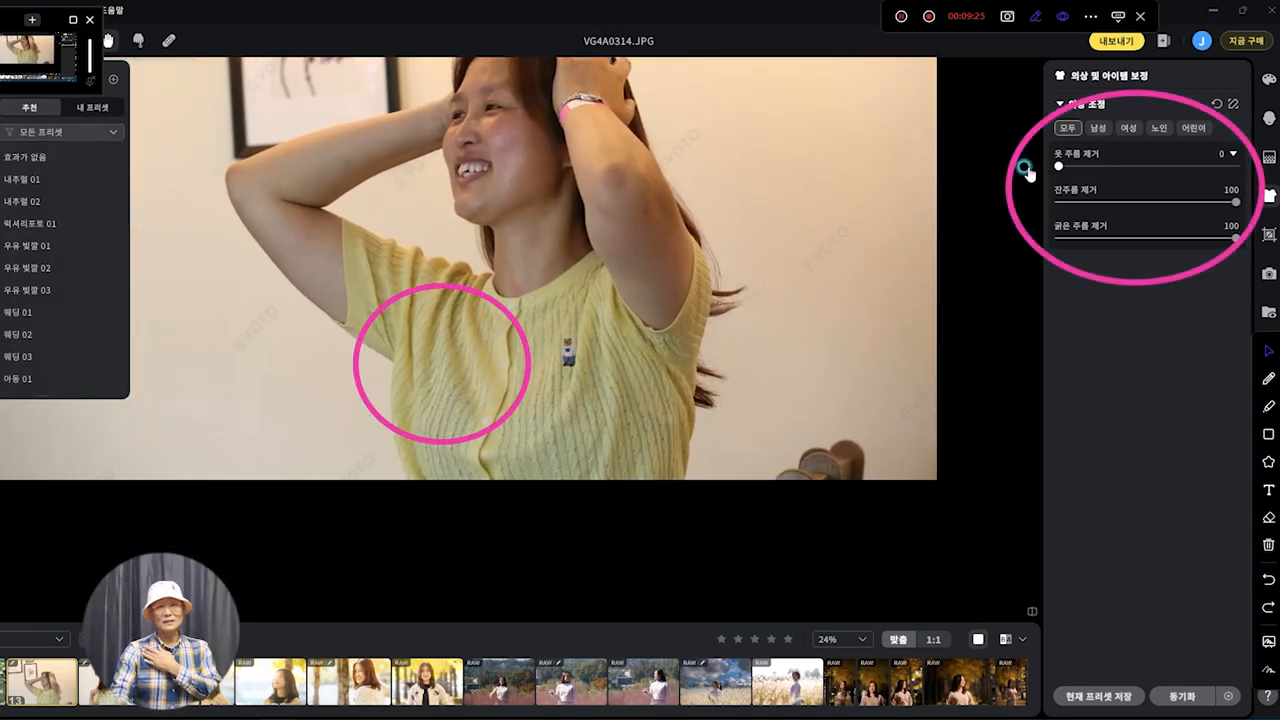
click(1060, 166)
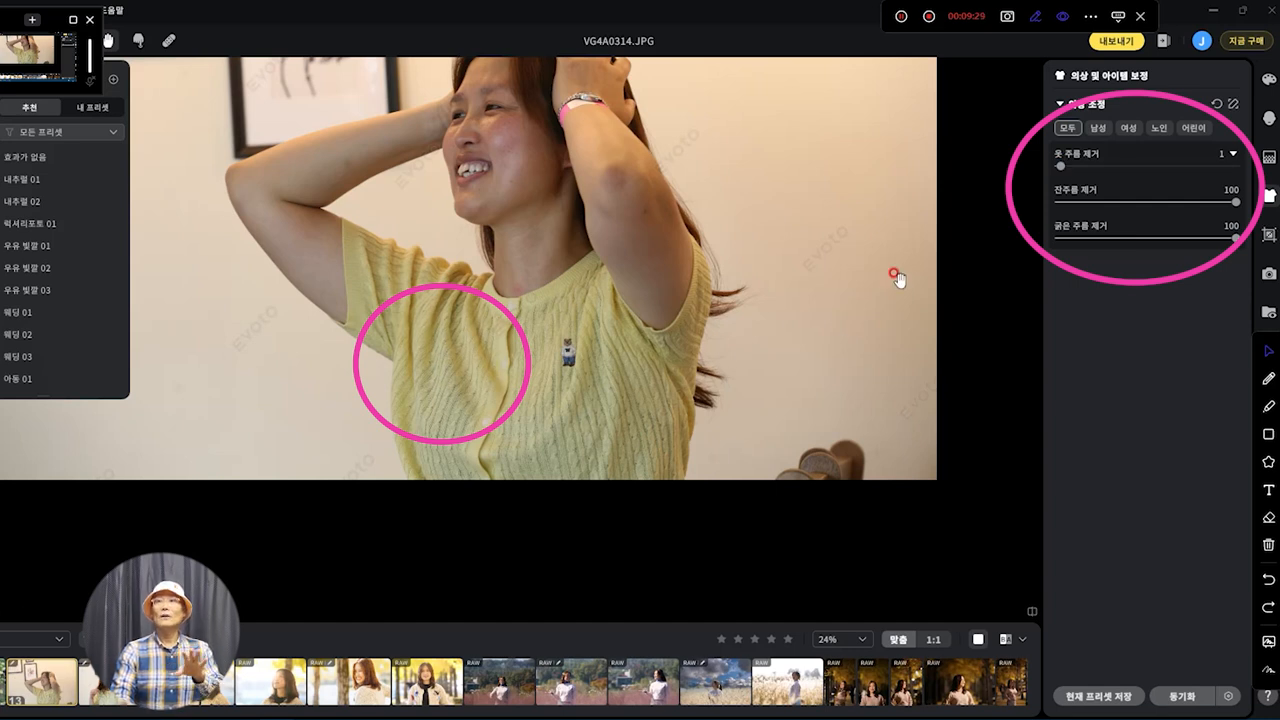
drag(1063, 168, 1198, 166)
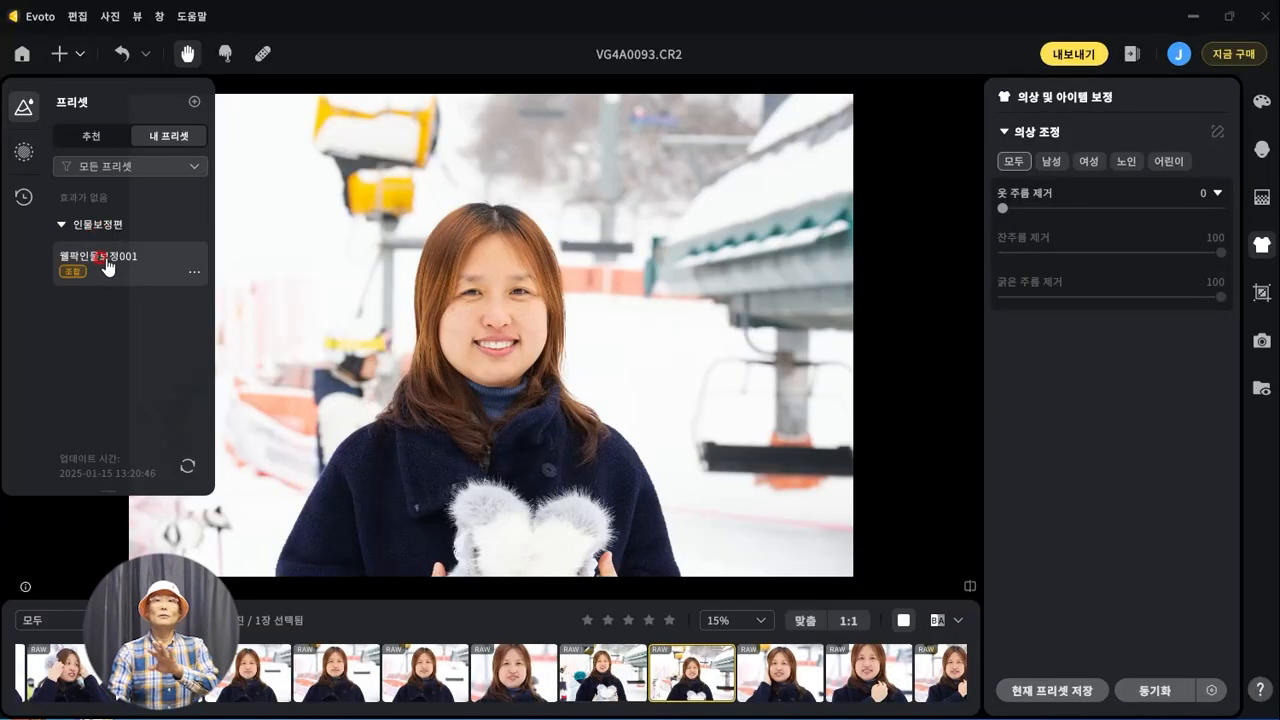
Step: Apply the saved preset 웰팍인물보정001 to VG4A0093.CR2 and compare the retouched portrait with the original
click(106, 260)
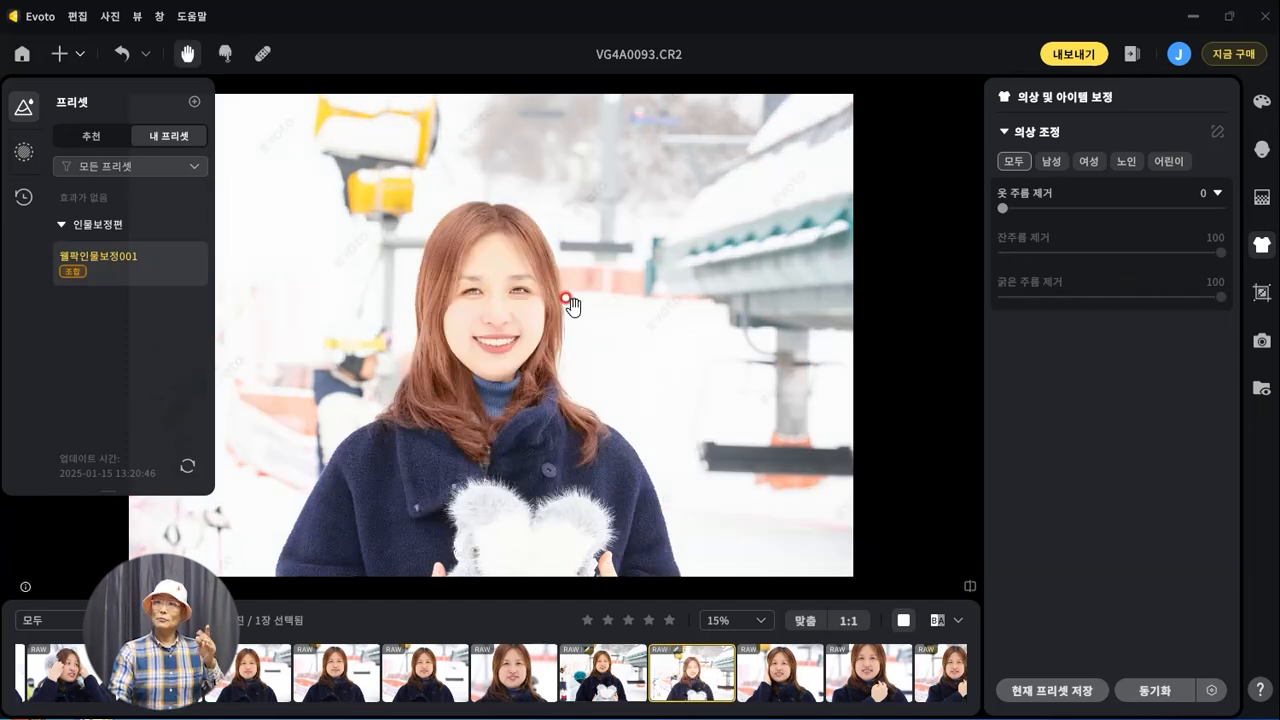
click(546, 348)
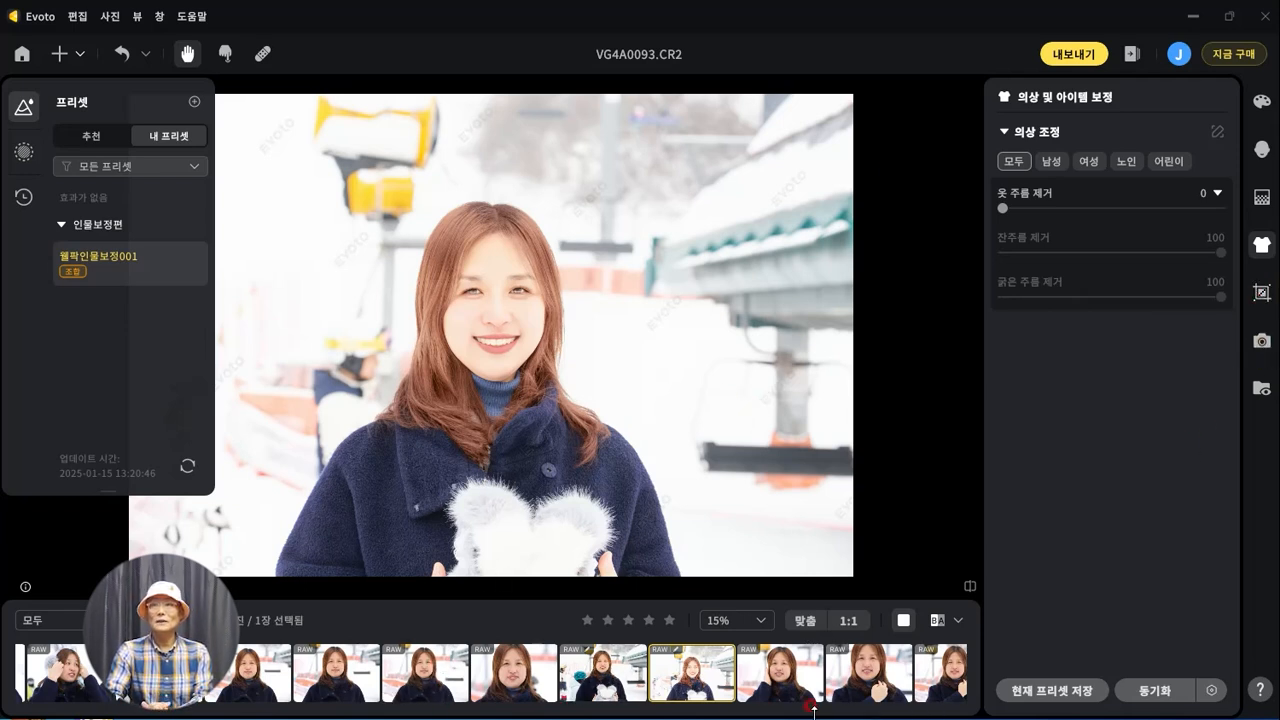
Step: Open the retouched photo VG4A0068.CR2 and bring up its export settings (내보내기 설정)
drag(831, 712, 610, 712)
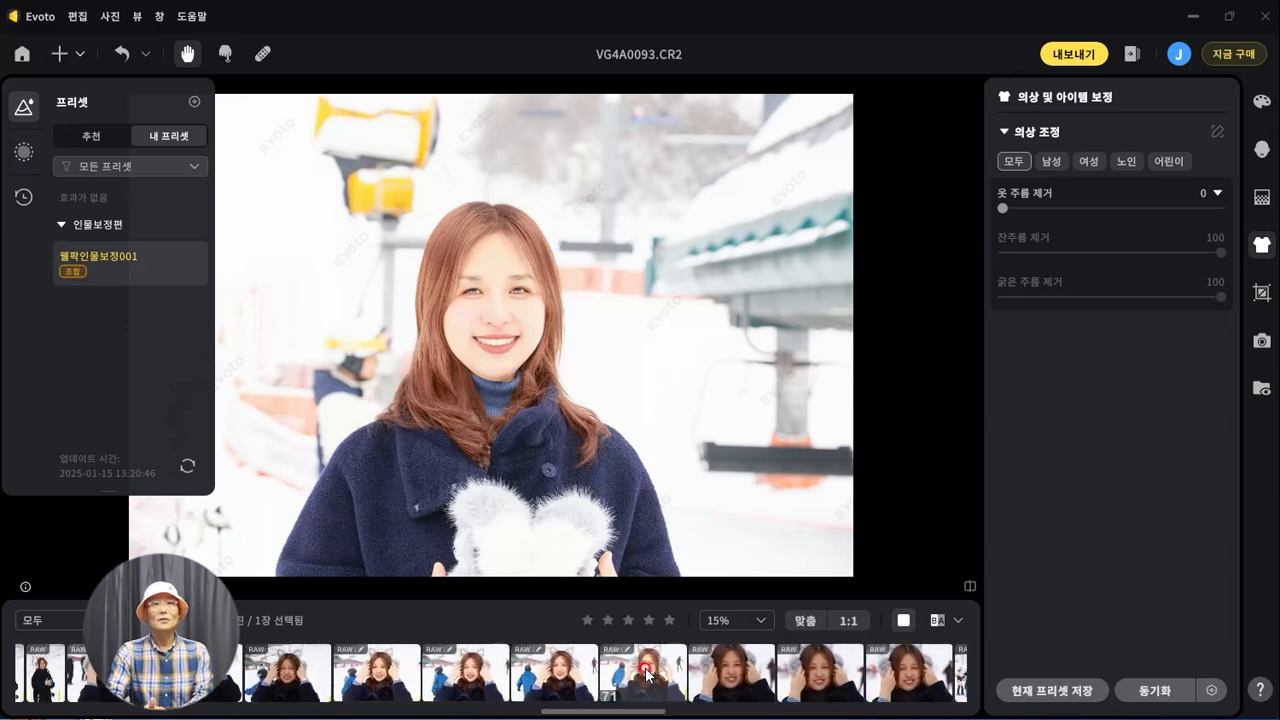
click(643, 670)
key(Left)
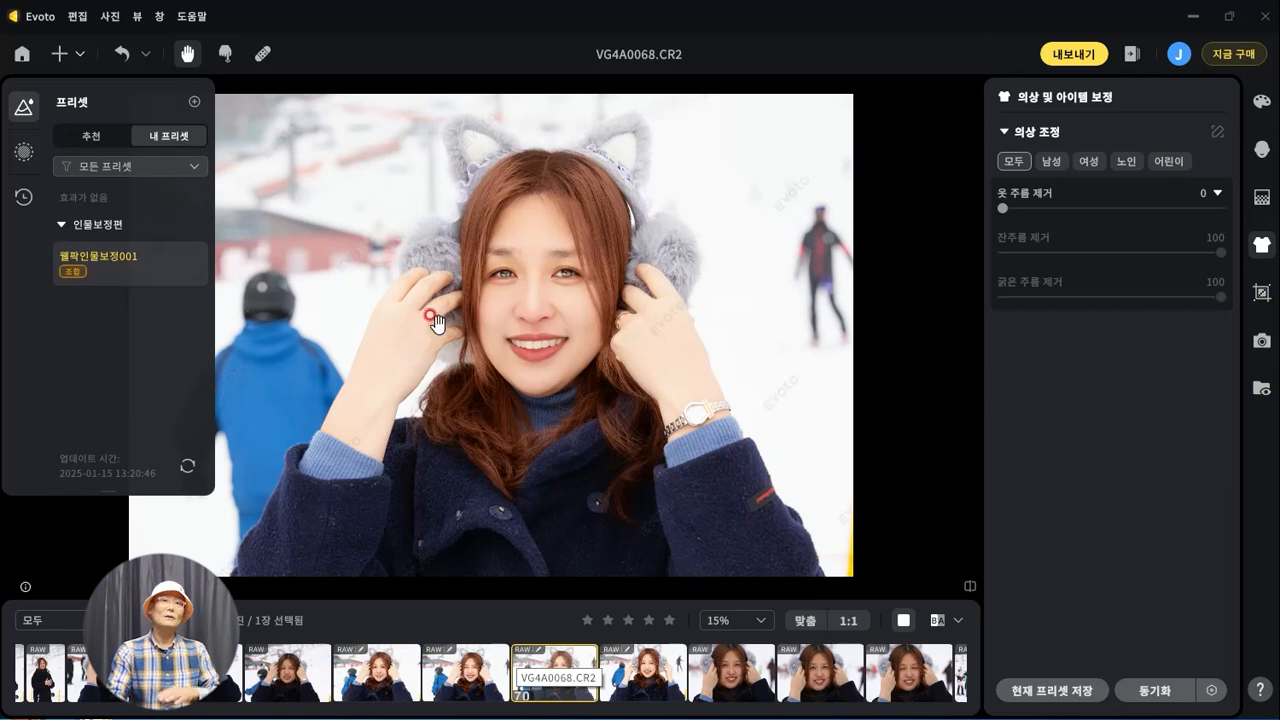
click(1090, 58)
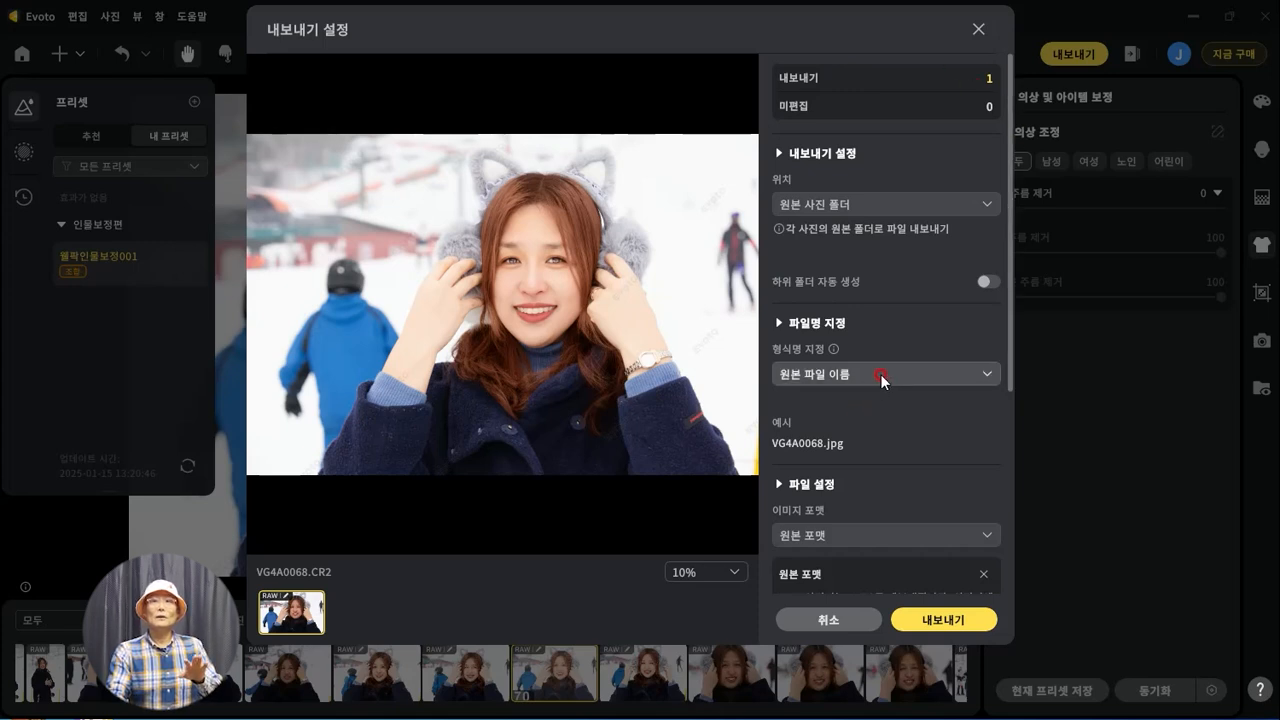
Step: Set the export location to a specific folder, creating 출력-내보내기 inside the 20250115 sample-shot folder and selecting it
click(901, 210)
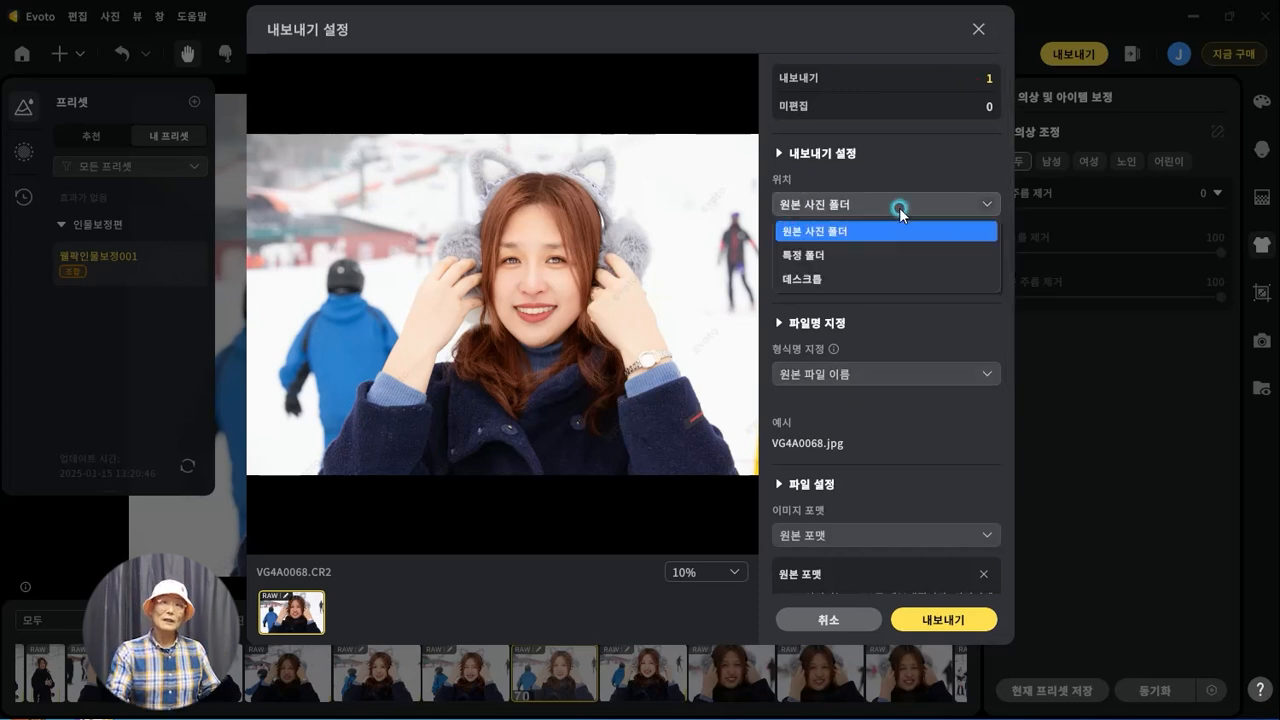
click(812, 257)
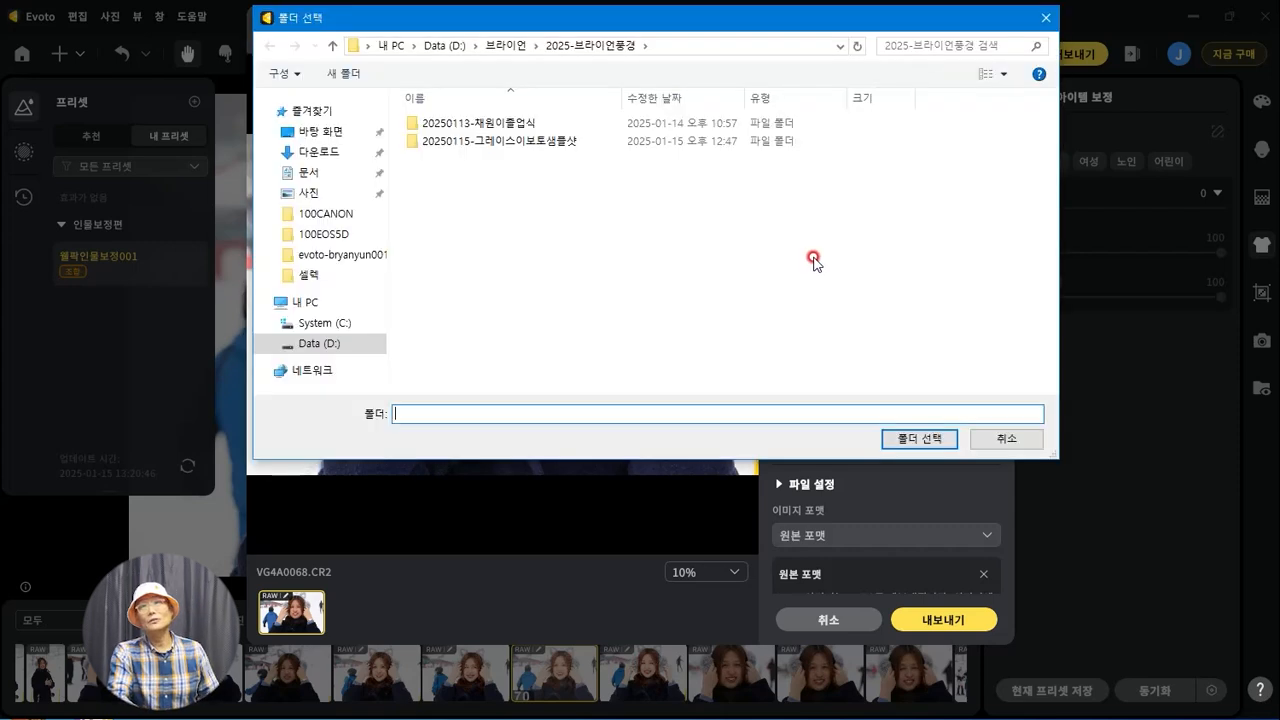
double_click(517, 141)
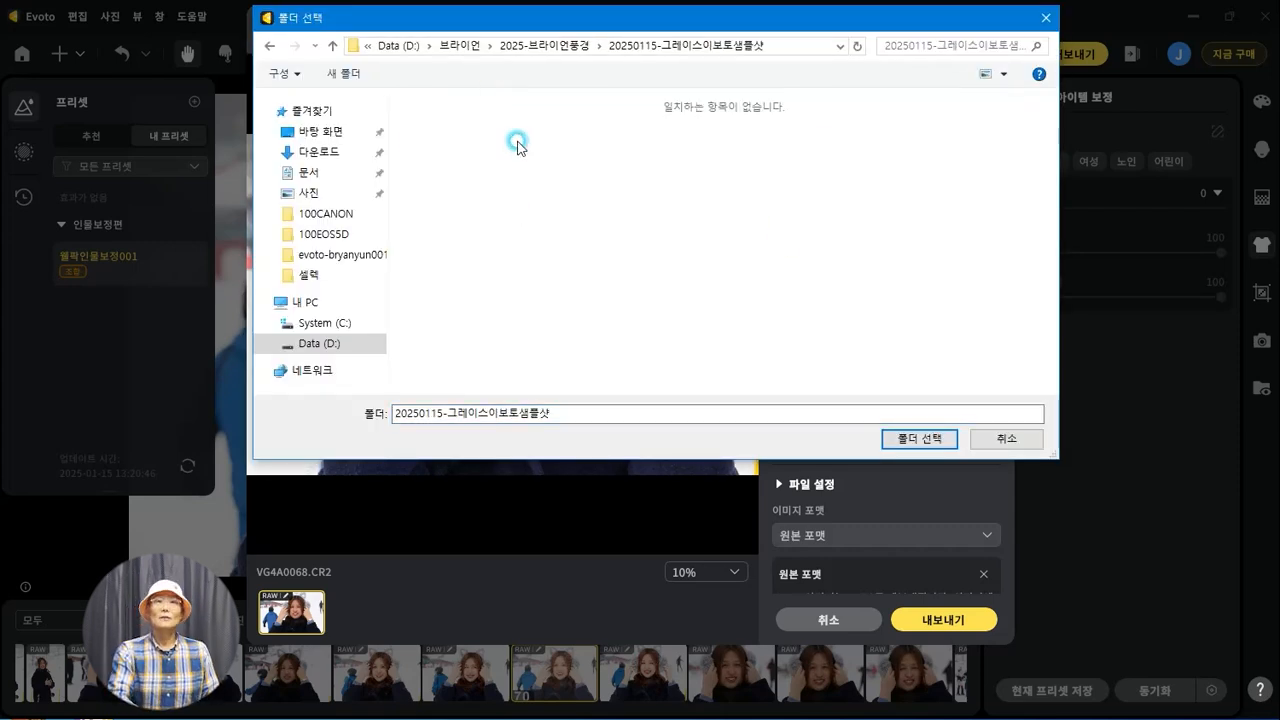
right_click(525, 251)
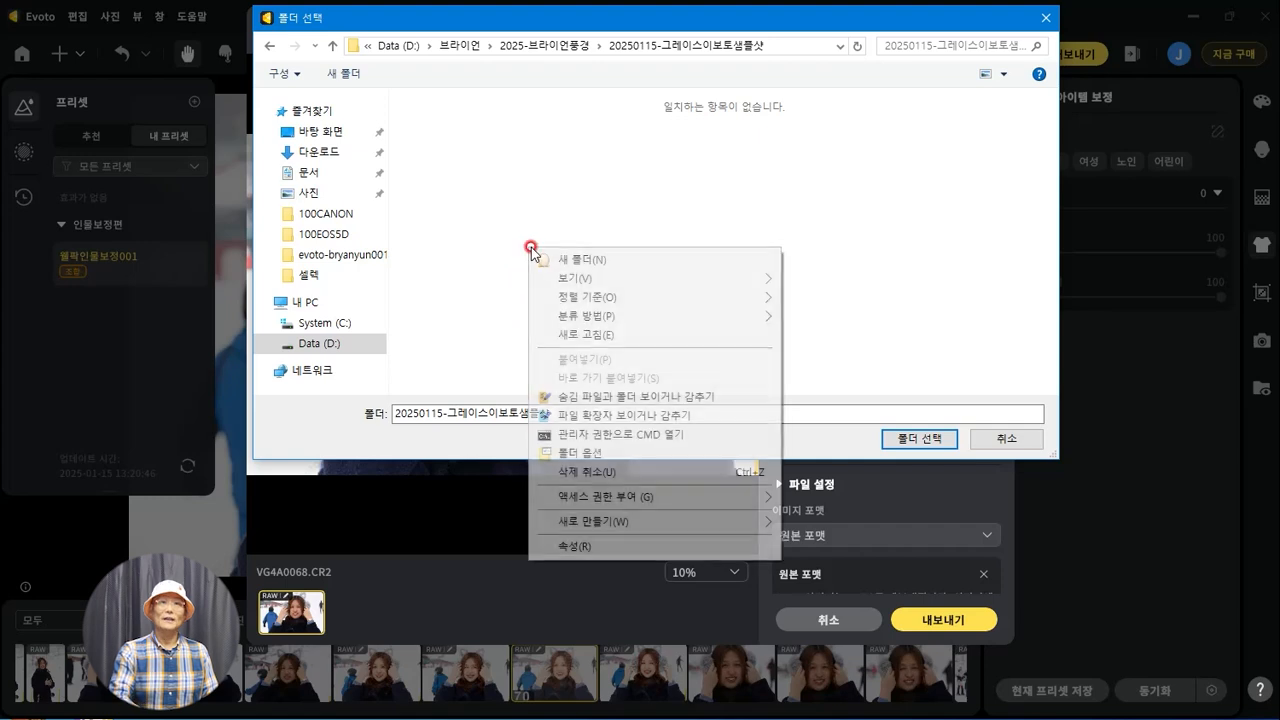
click(560, 255)
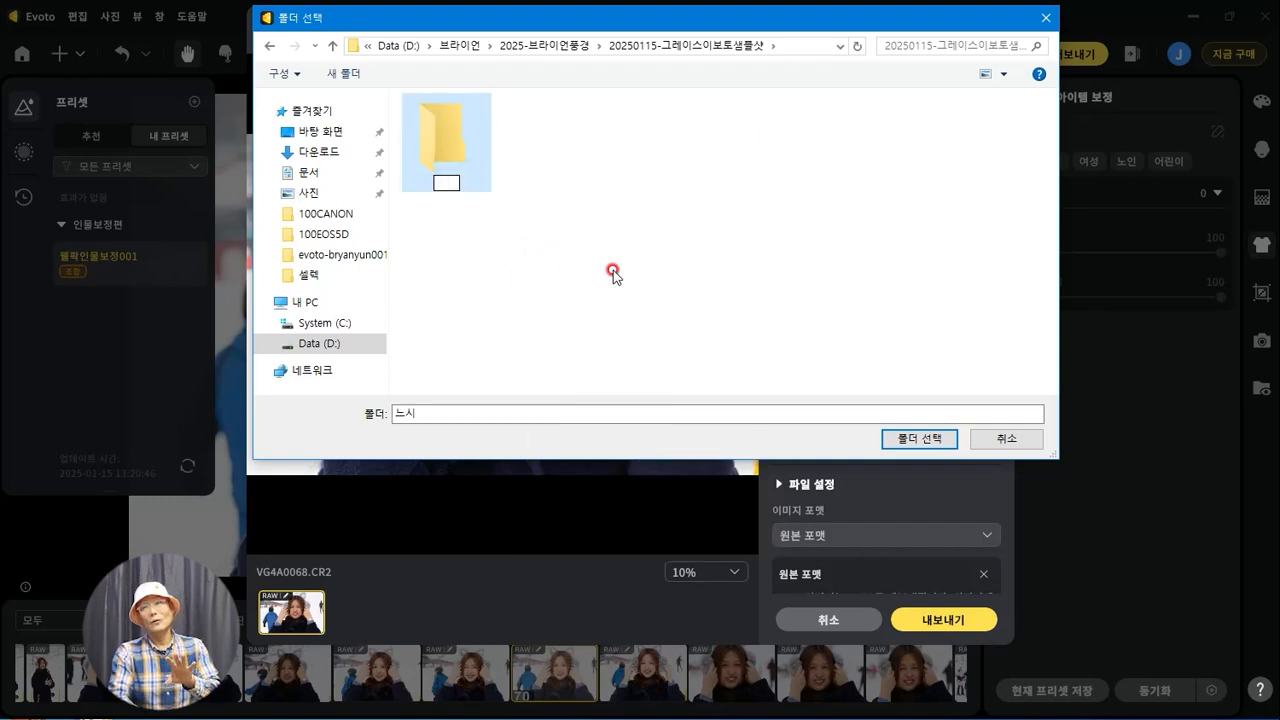
text(출력-내보내기)
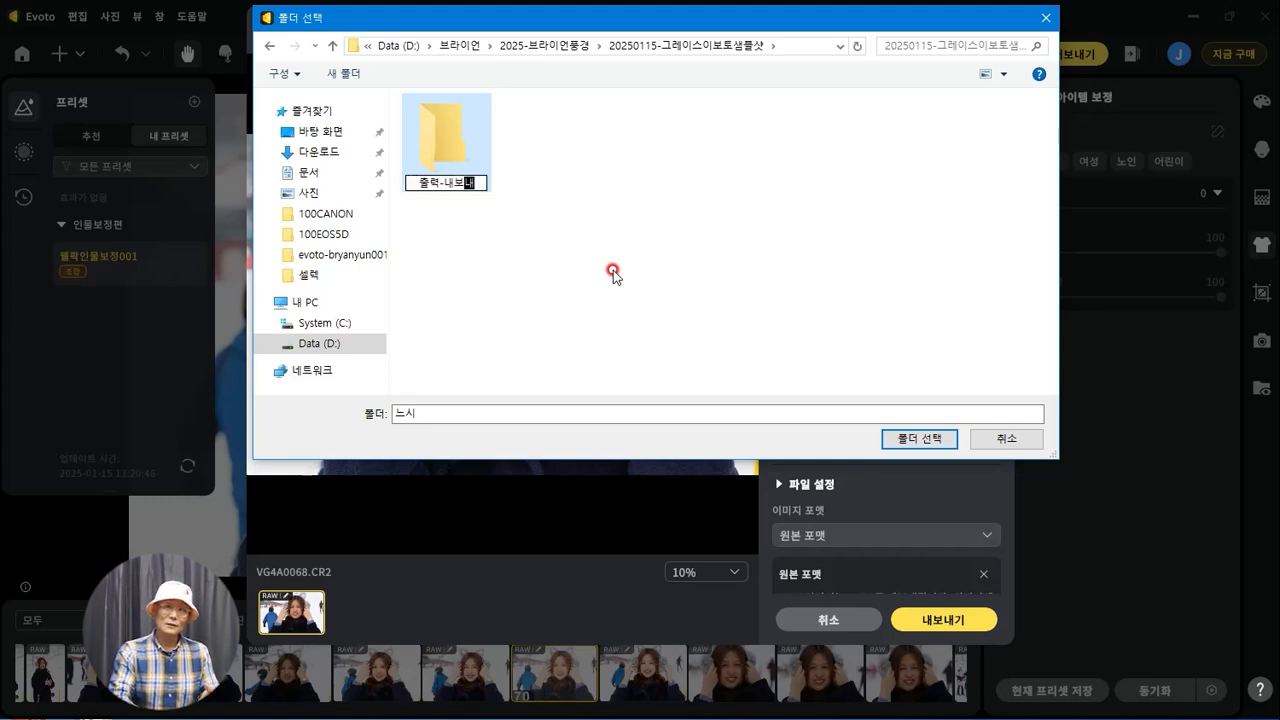
key(Return)
key(Return)
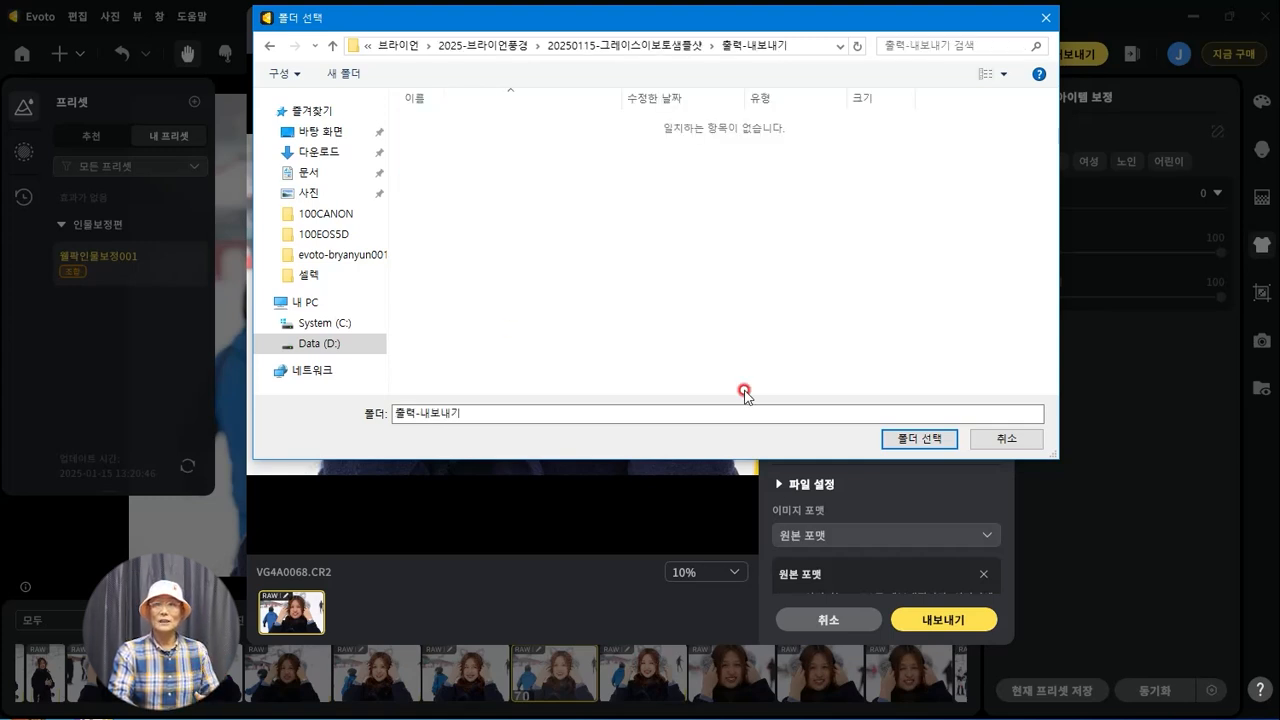
click(910, 440)
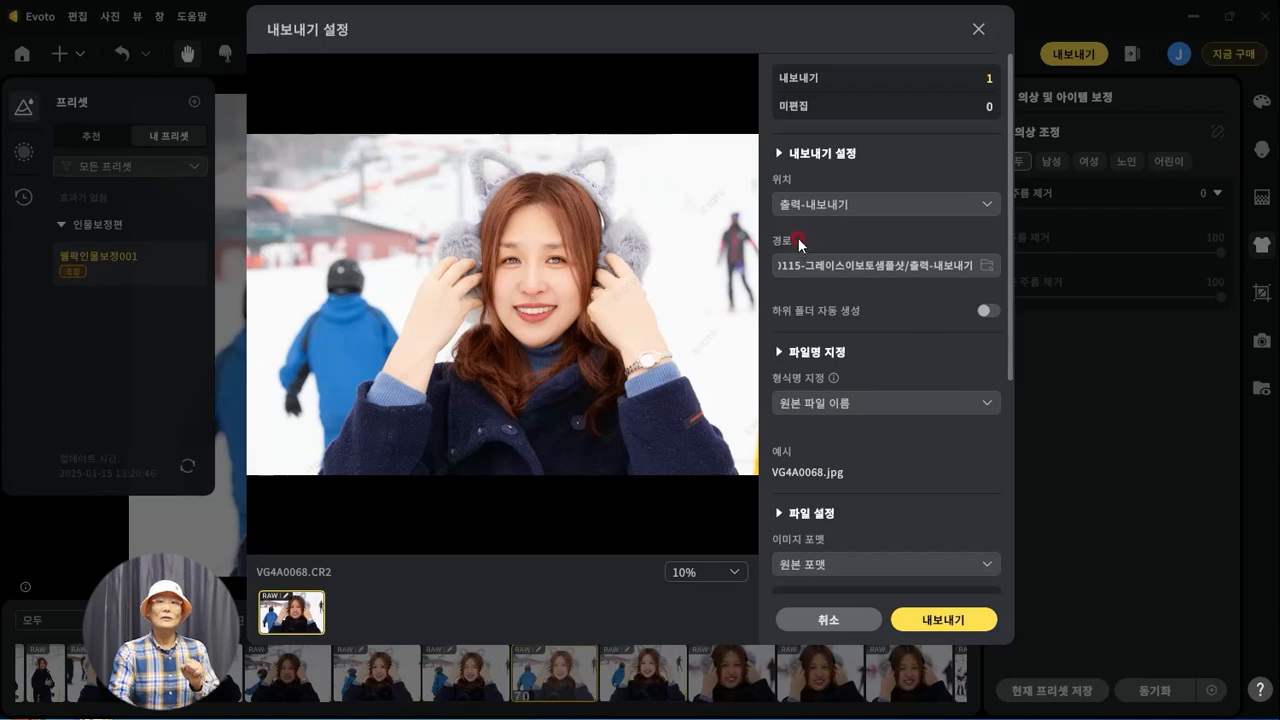
Step: Reconfirm 출력-내보내기 as the export path, review the file settings and export VG4A0068.CR2
click(919, 268)
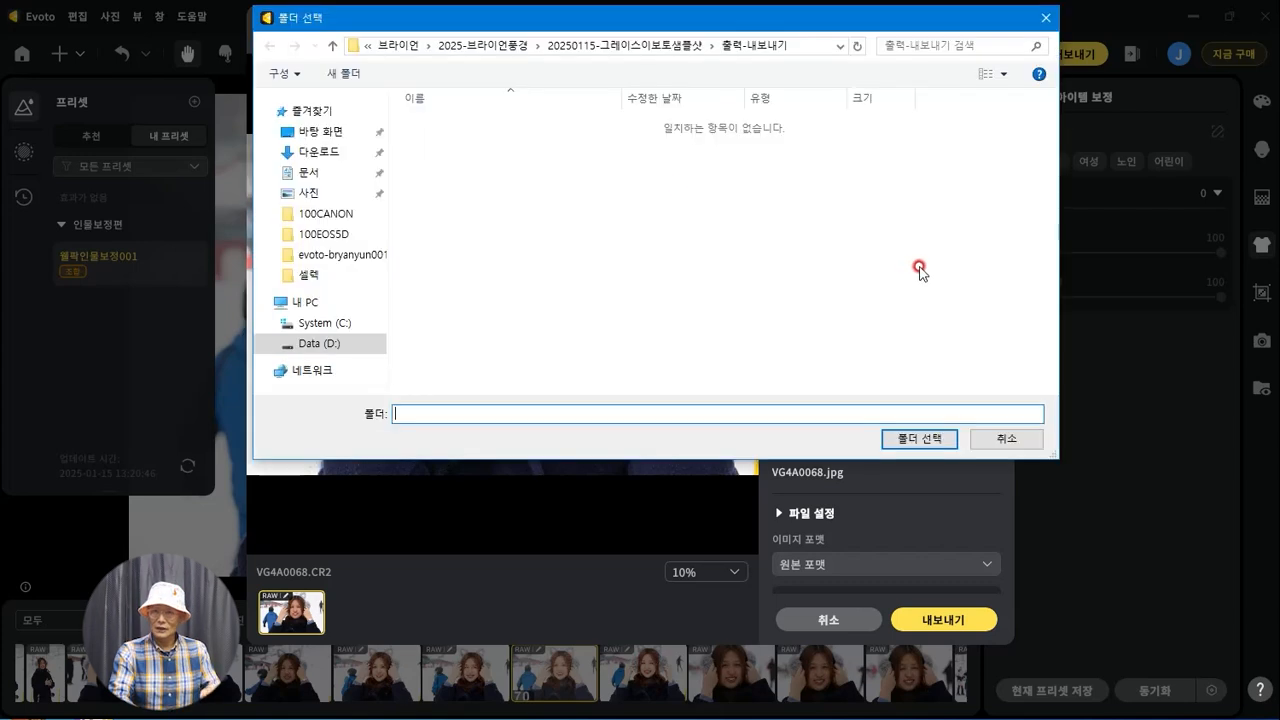
click(920, 440)
scroll(916, 472, down, 3)
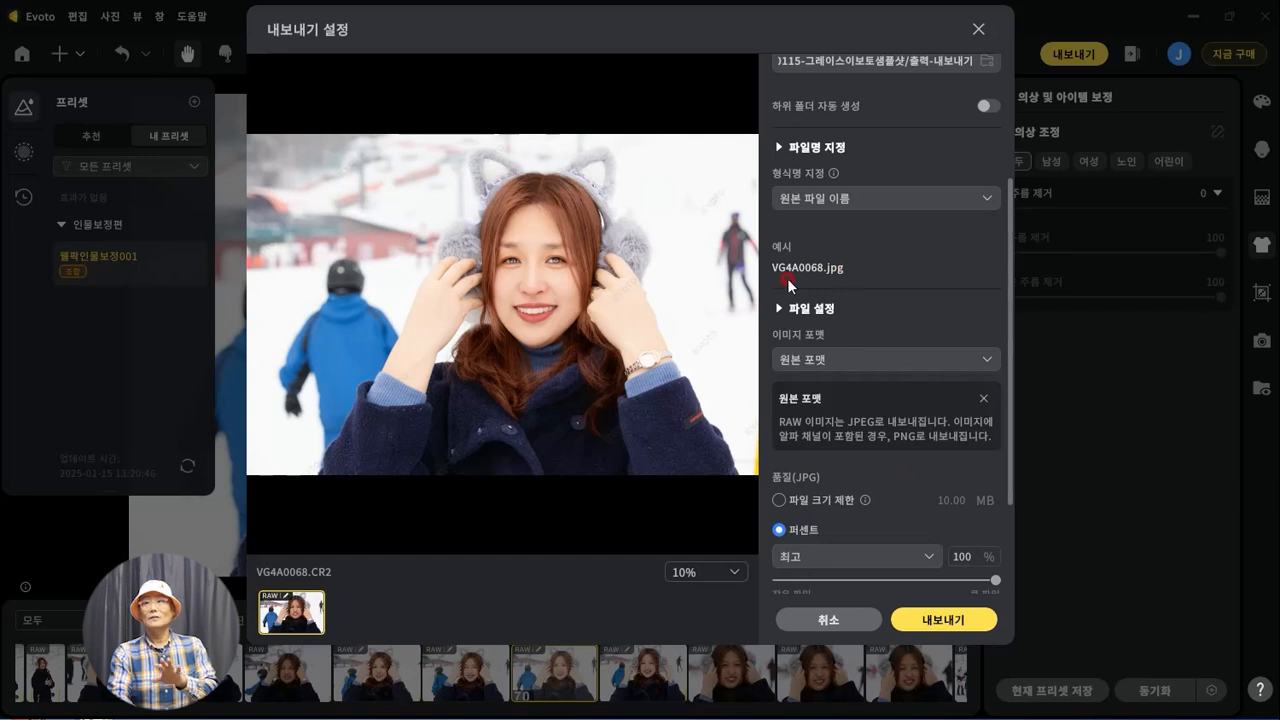
scroll(830, 537, down, 2)
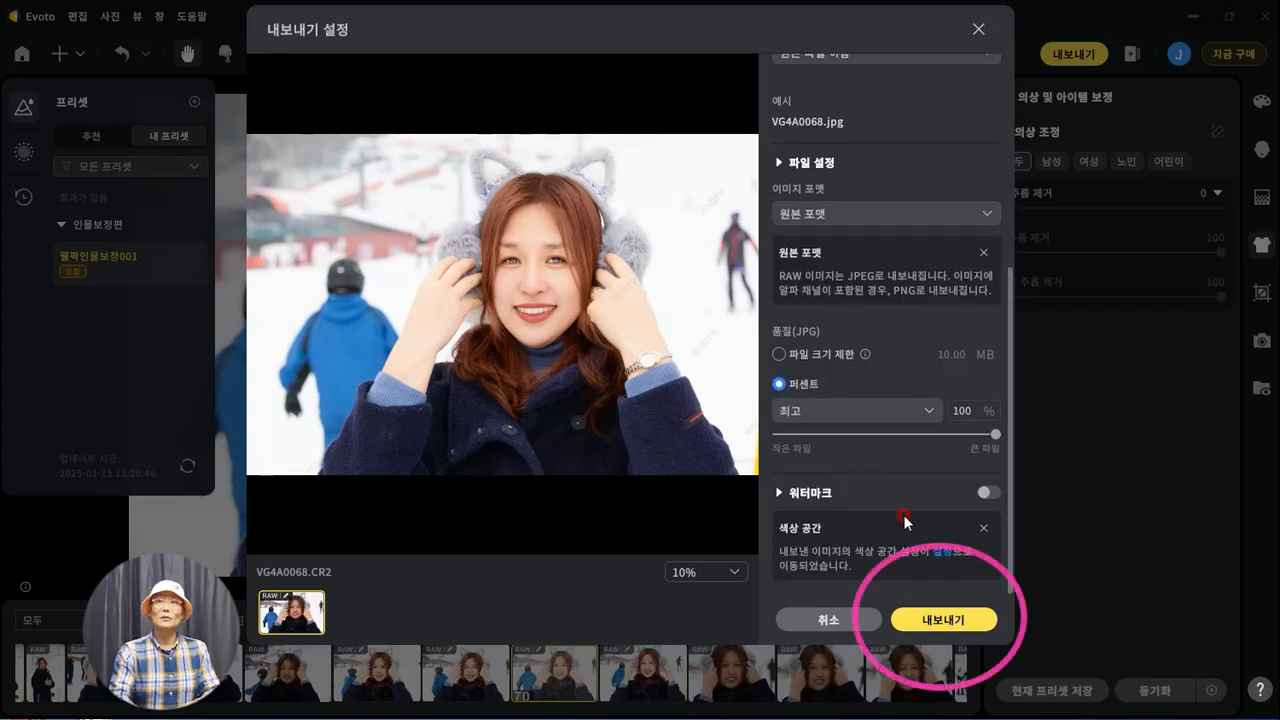
click(925, 620)
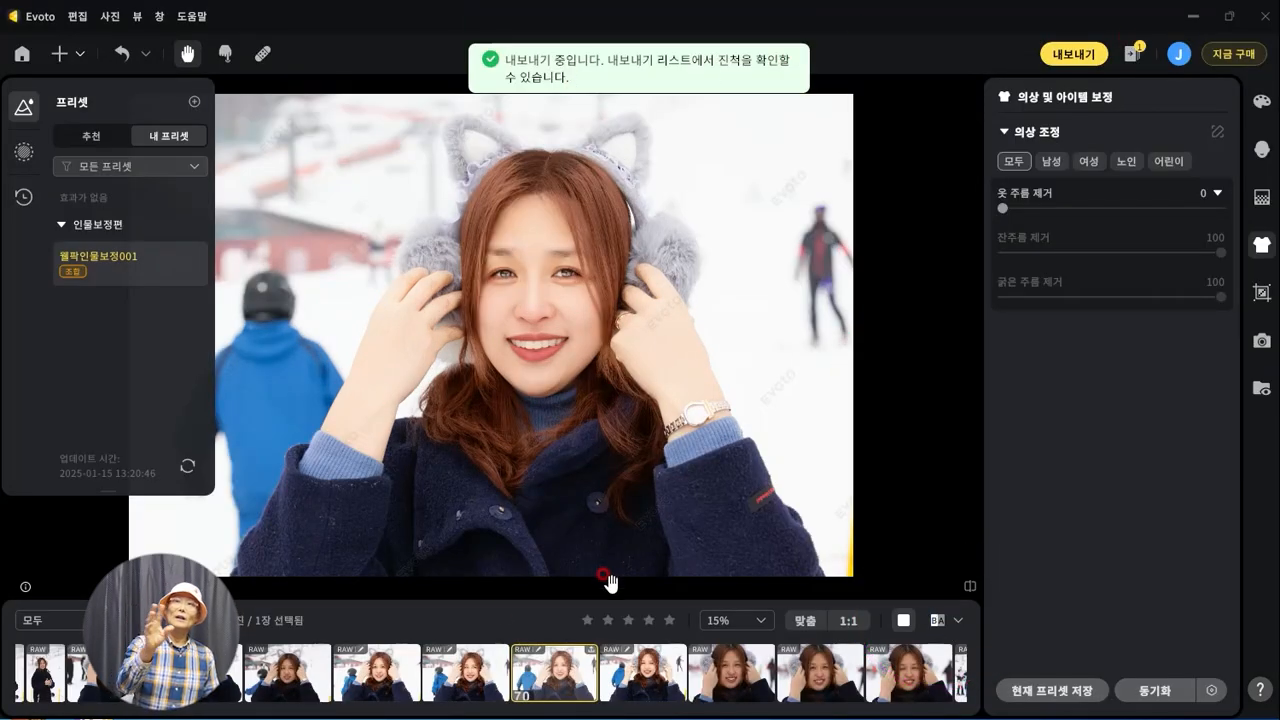
Step: Open the retouched photo VG4A0069.CR2 and export it to the 출력-내보내기 folder with the original file name
click(648, 684)
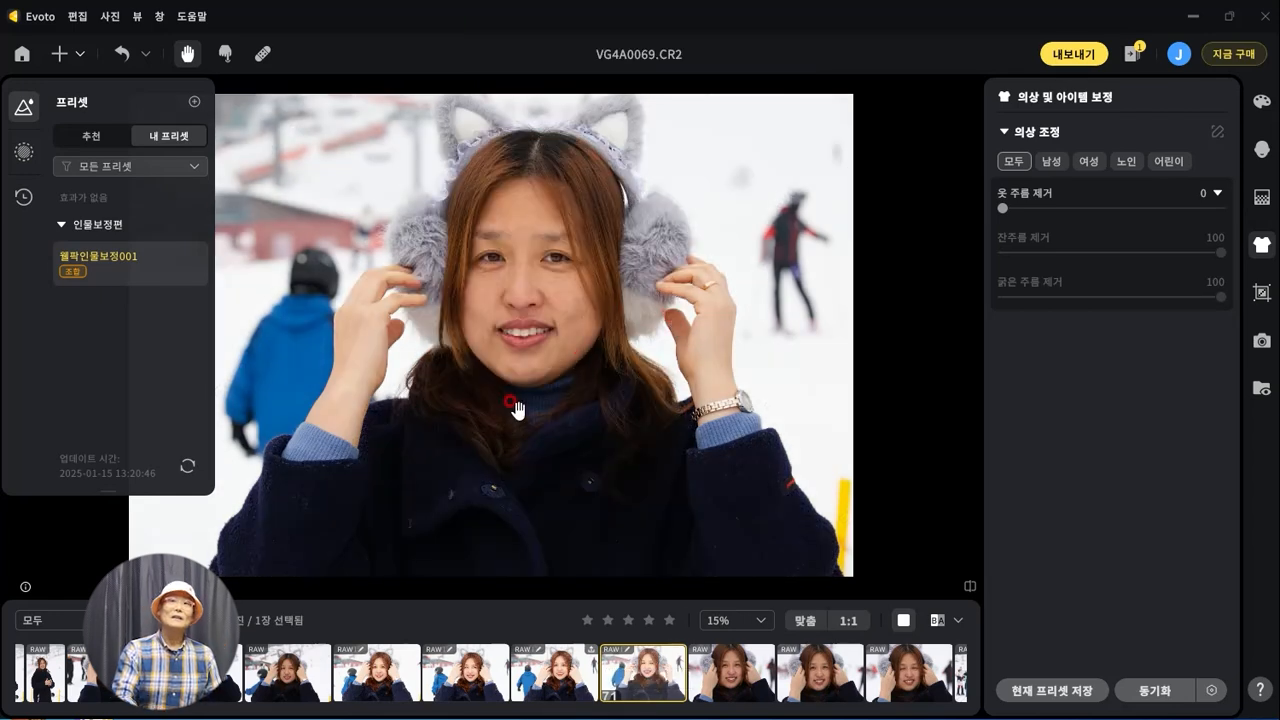
click(1066, 58)
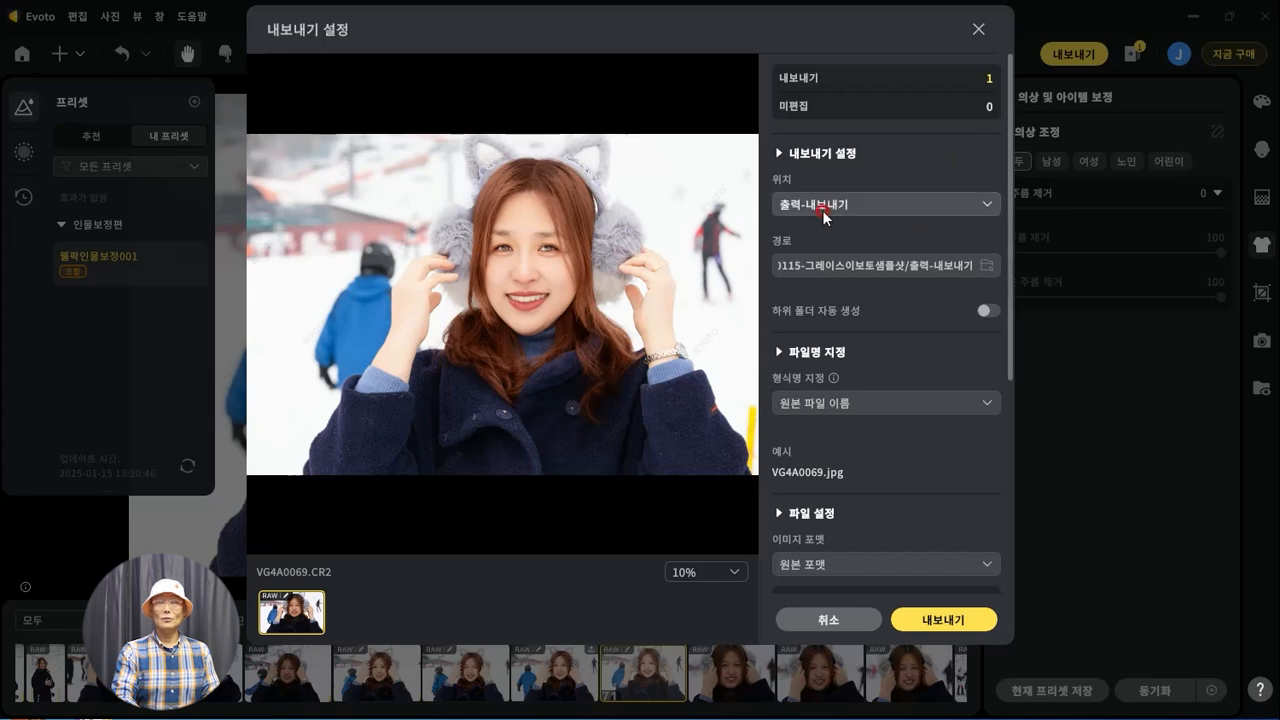
click(944, 618)
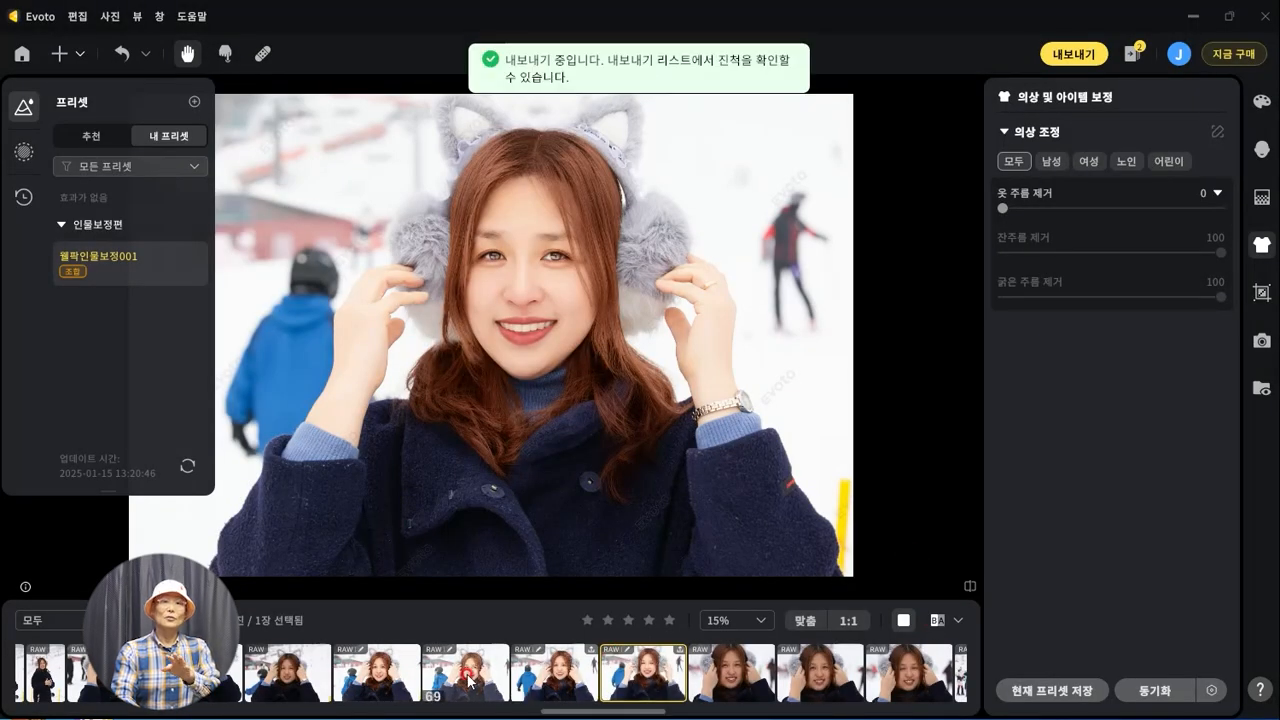
Step: Open the photo VG4A0098.CR2 near the end of the set and list the recommended presets (추천)
drag(577, 712, 904, 714)
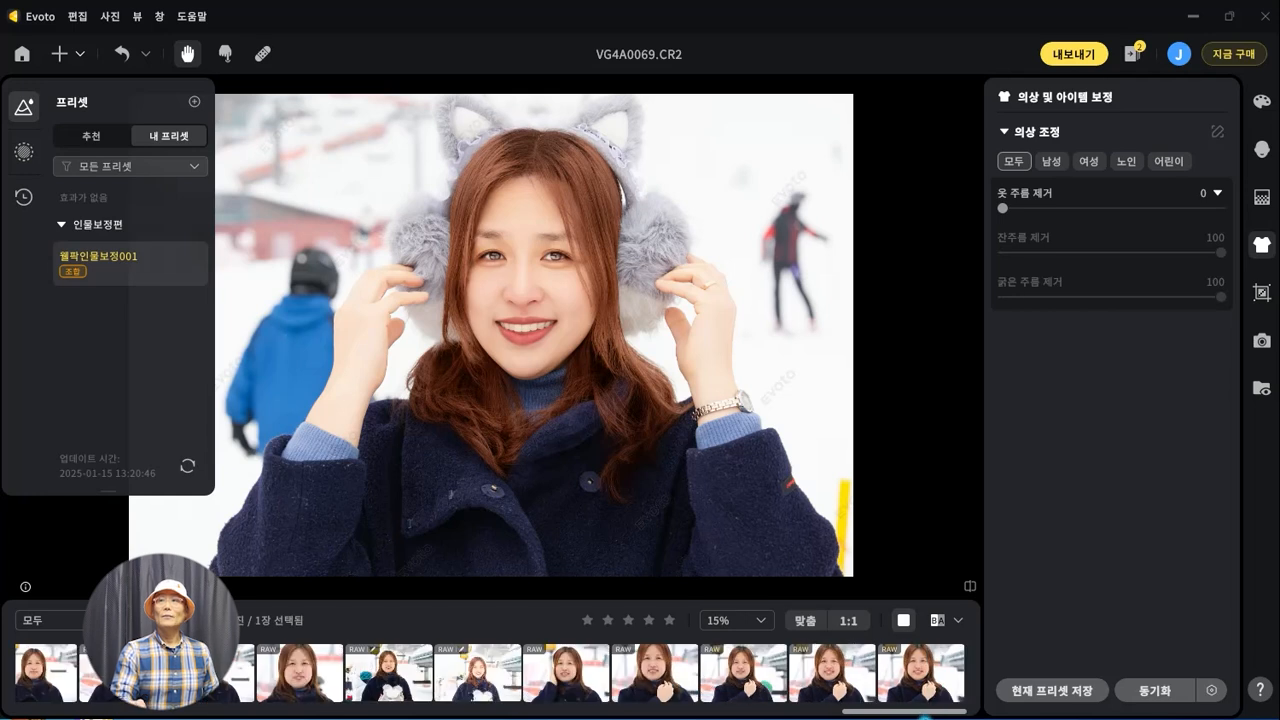
click(918, 682)
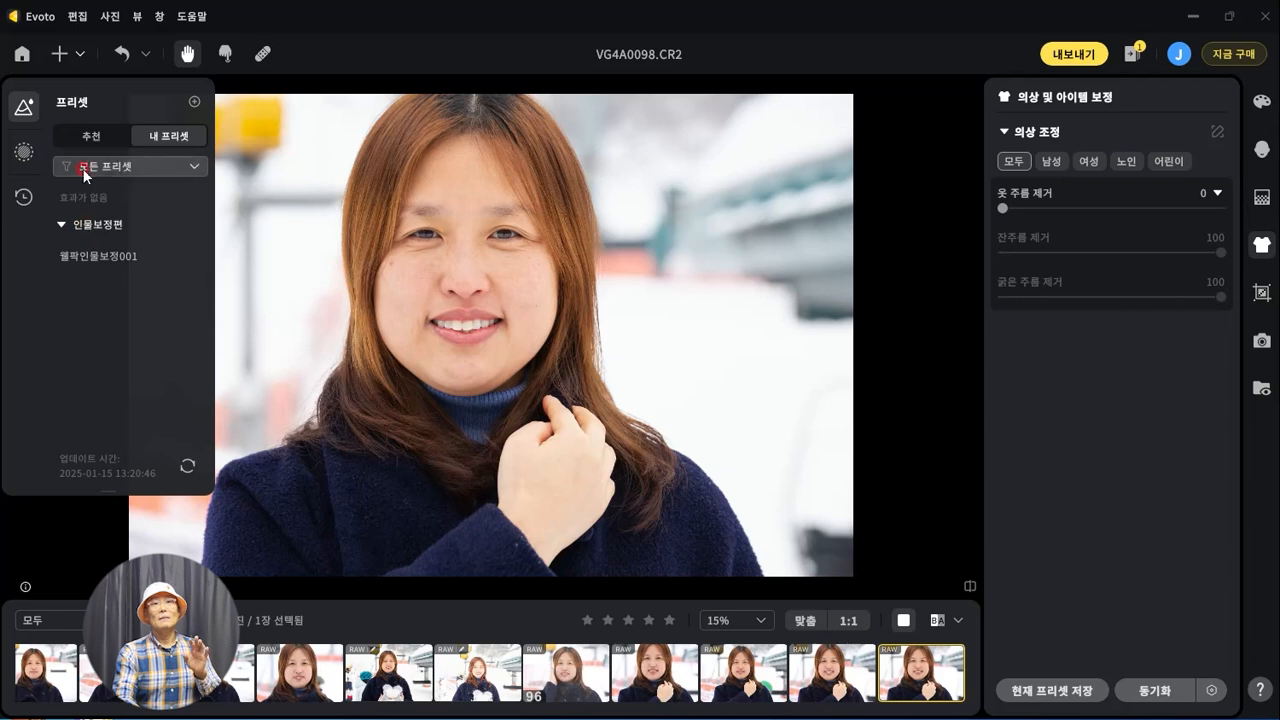
click(184, 143)
click(90, 140)
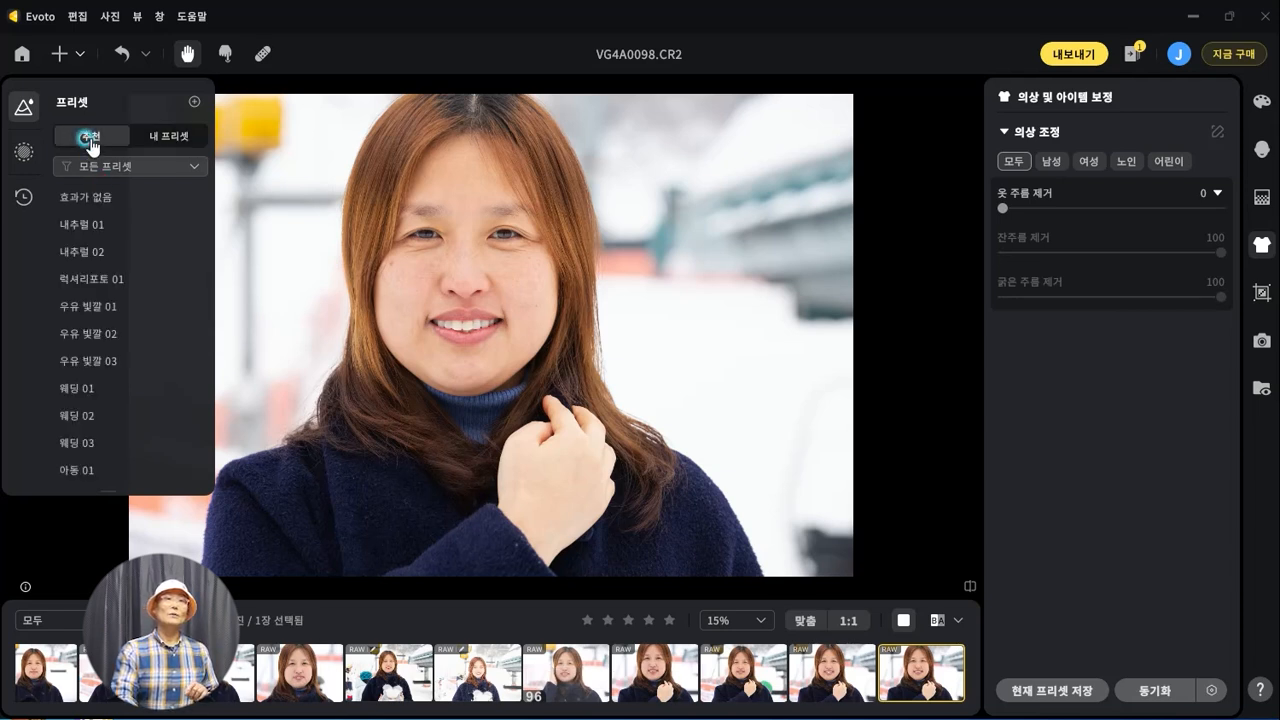
Step: Try the recommended presets 우유 빛깔 01, 우유 빛깔 02 and 우유 빛깔 03 on the portrait
click(88, 310)
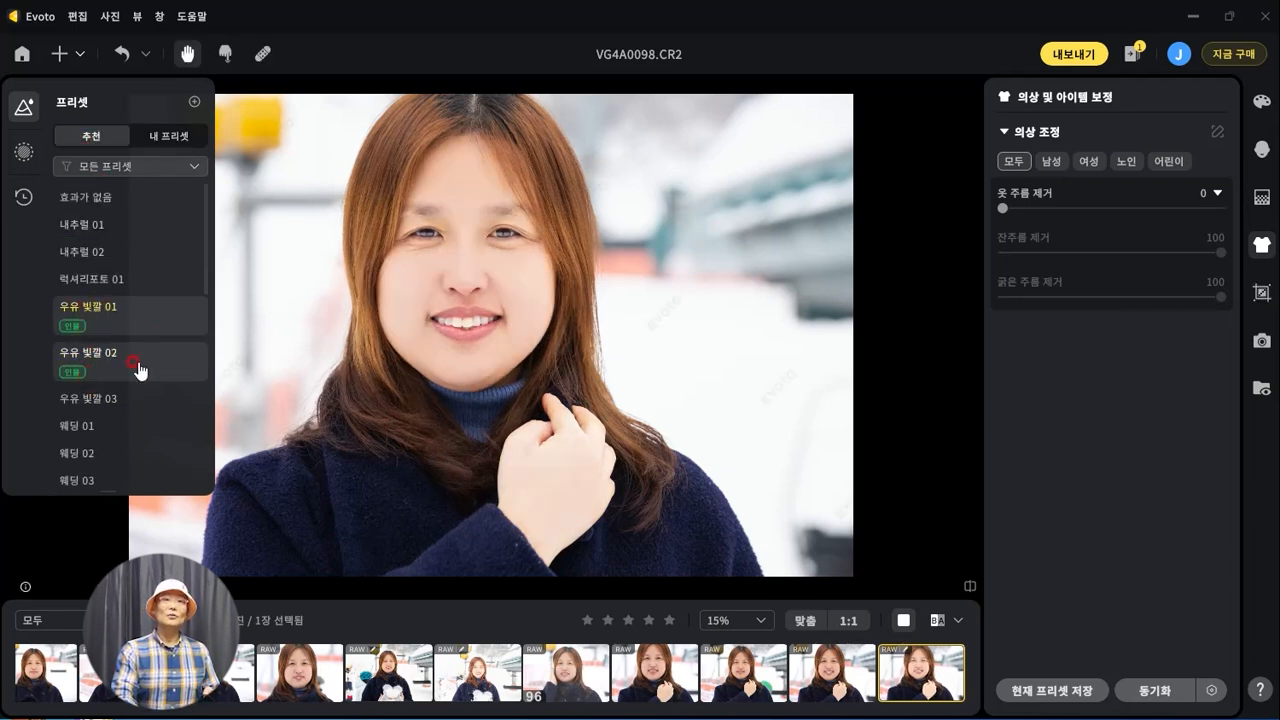
click(100, 380)
click(90, 310)
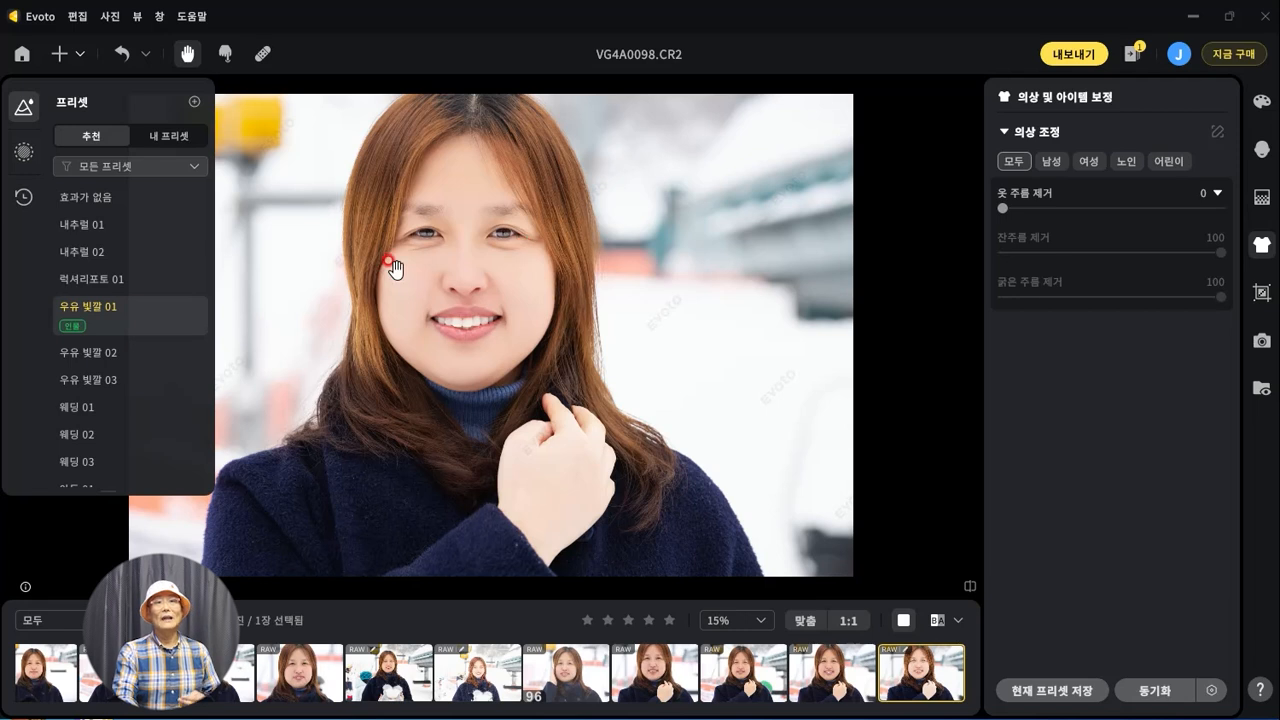
click(105, 382)
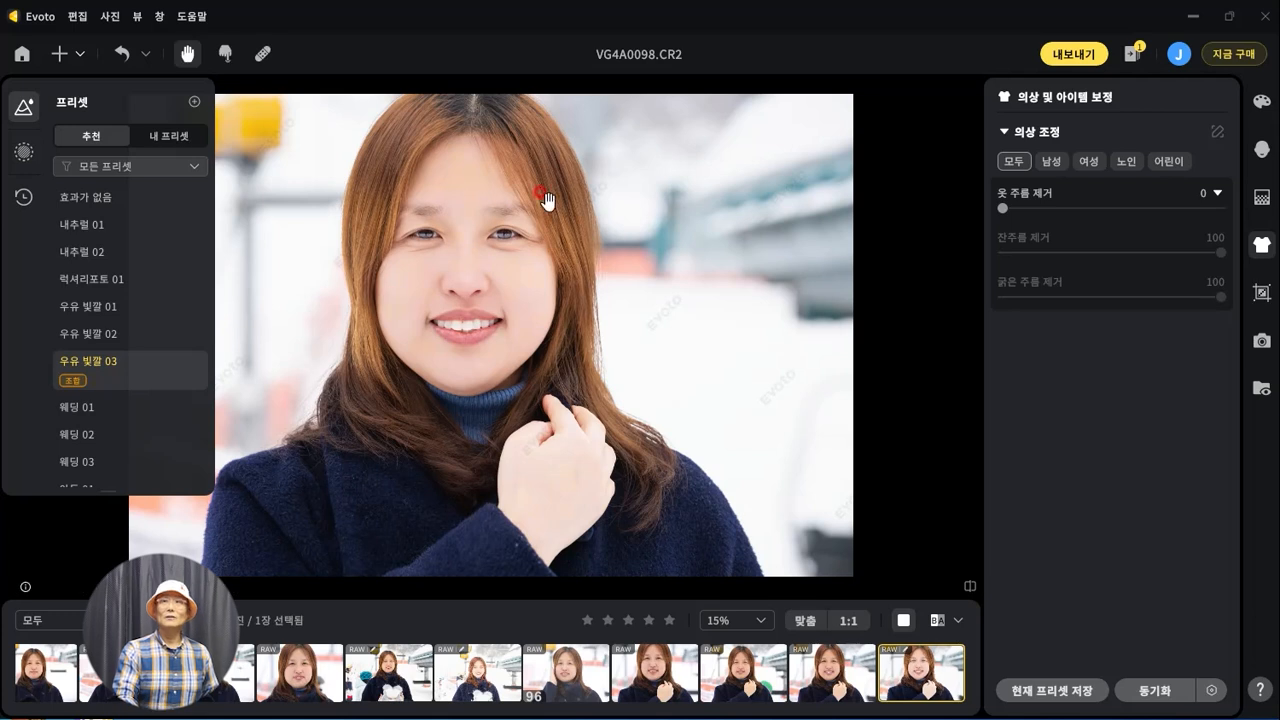
Step: Apply the saved preset 웰팍인물보정001 to VG4A0098.CR2 and export the photo to the 출력-내보내기 folder
click(169, 135)
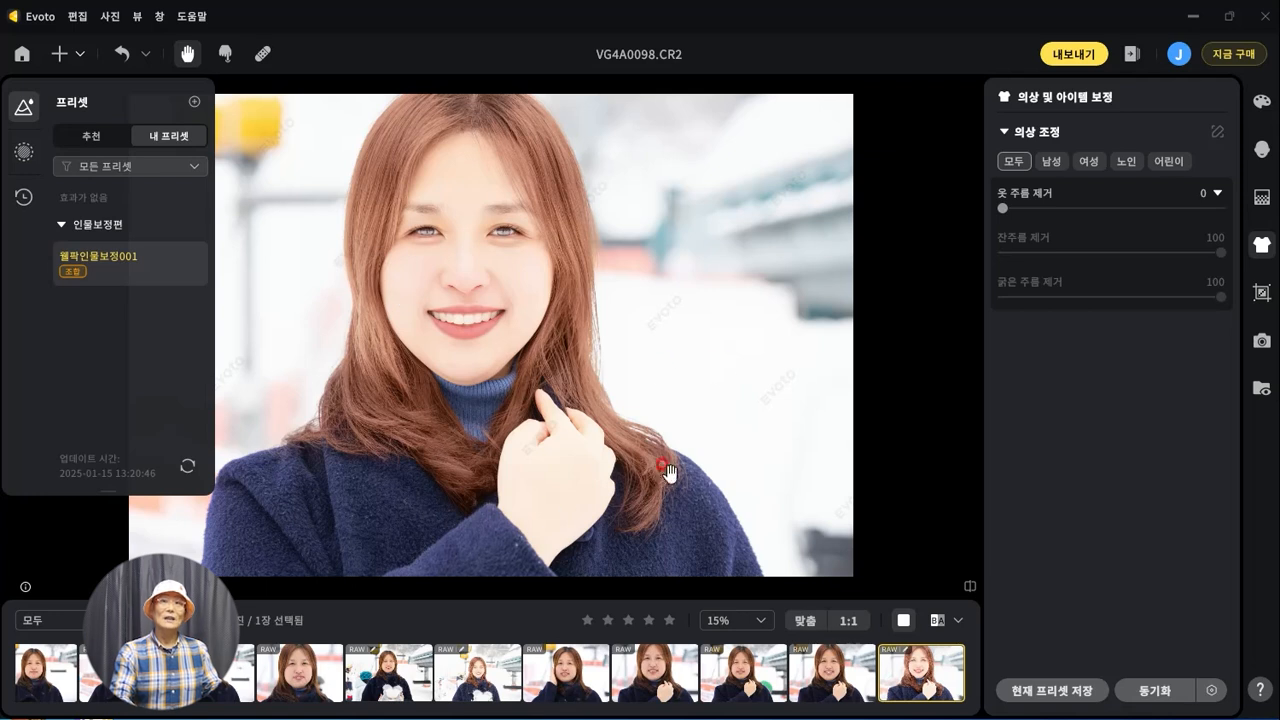
click(1078, 56)
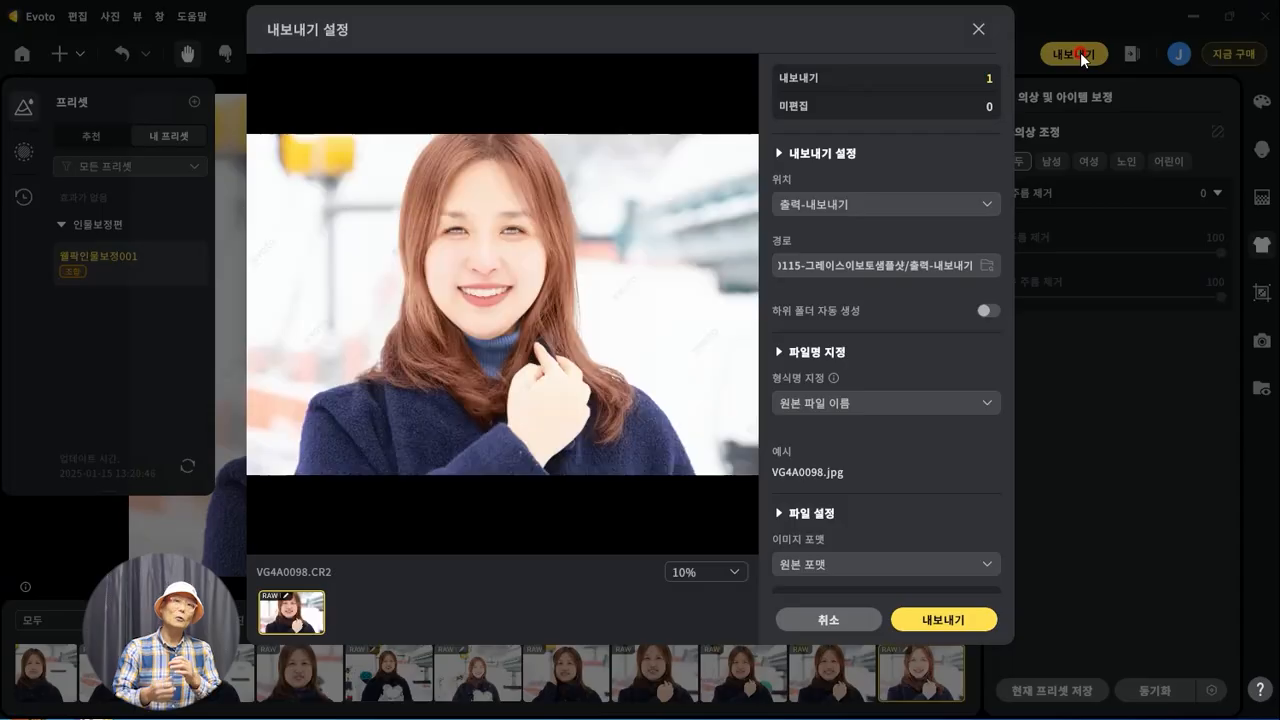
click(951, 627)
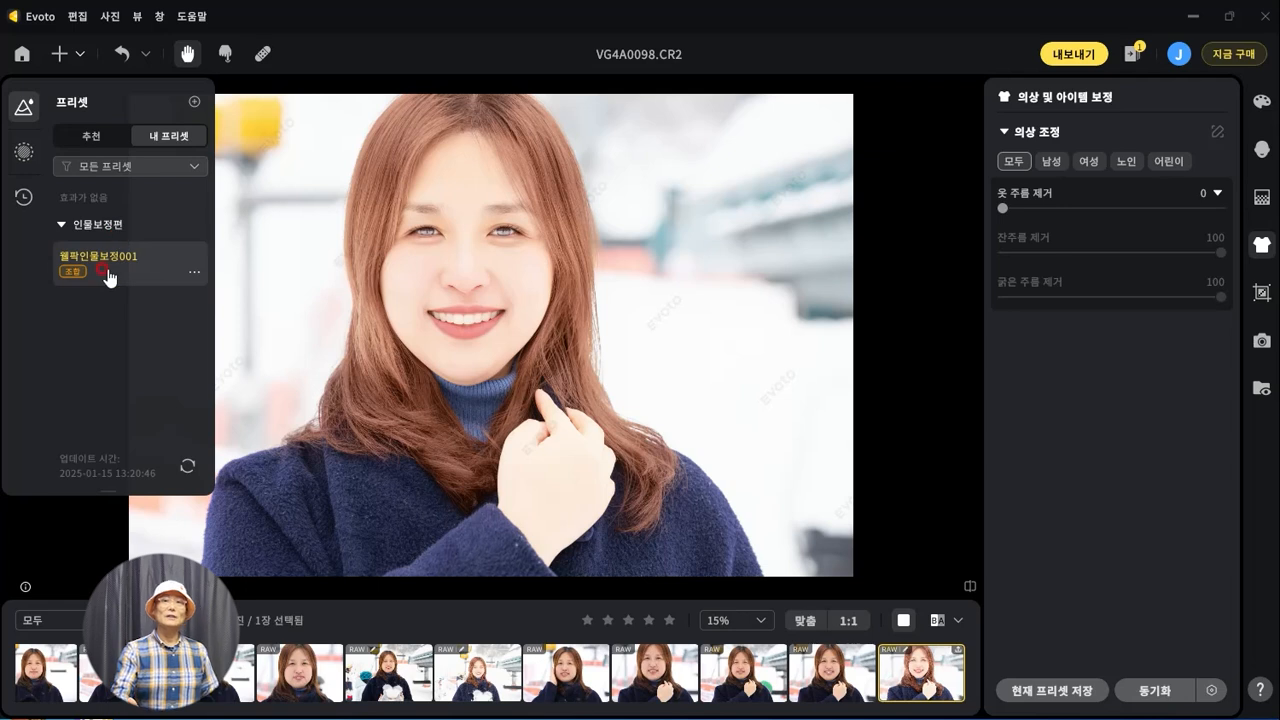
mouse_move(106, 295)
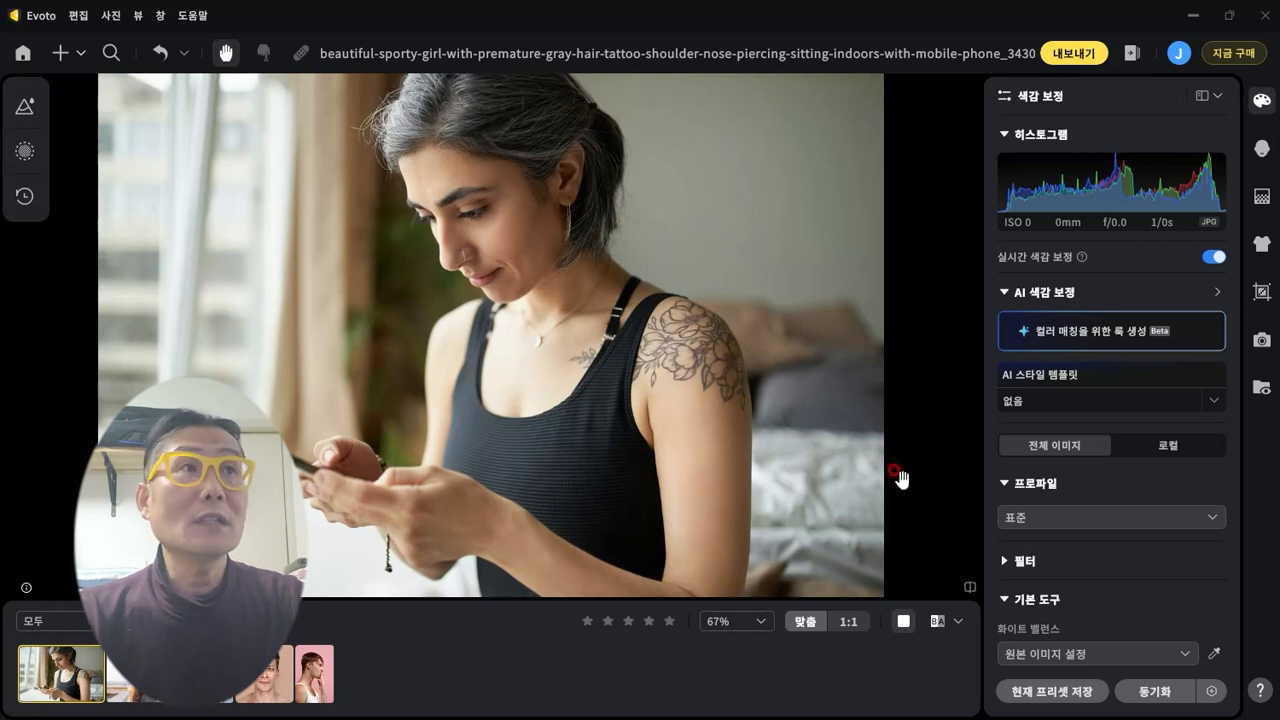
Step: Remove the shoulder tattoo of the woman holding a phone by enabling 타투 under the portrait body retouching (바디 보정)
scroll(1089, 491, down, 1)
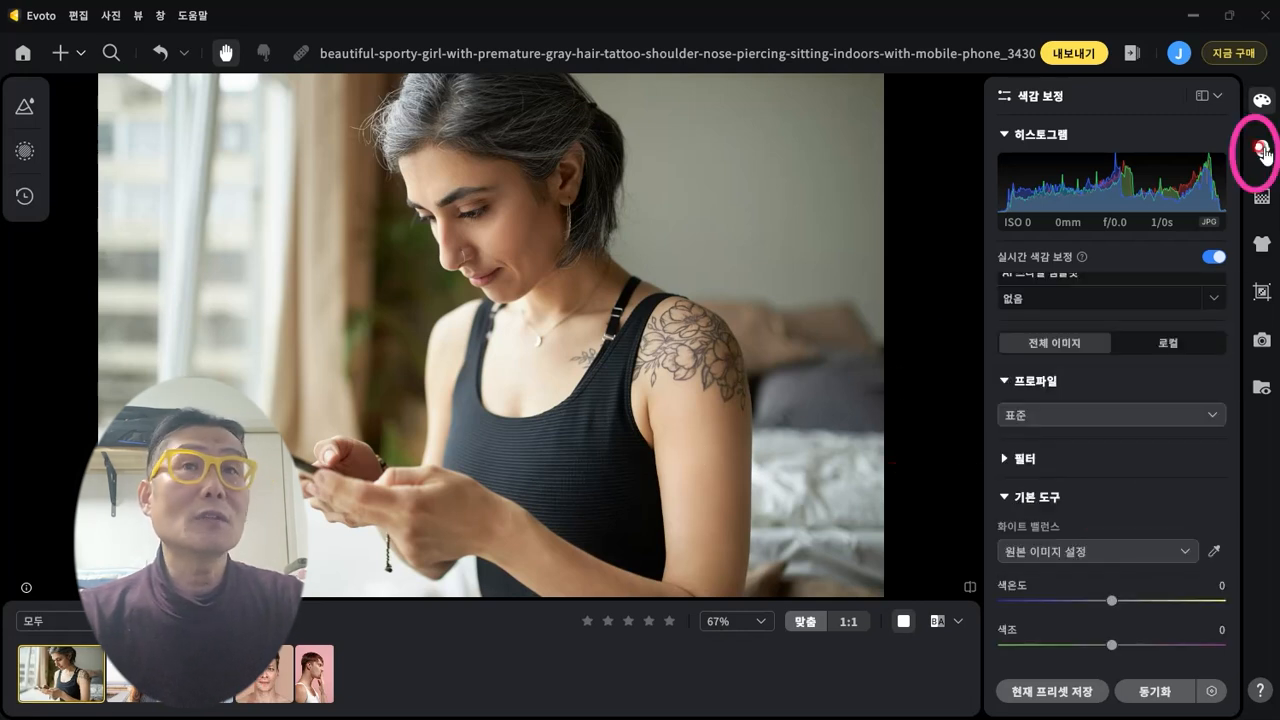
click(1262, 150)
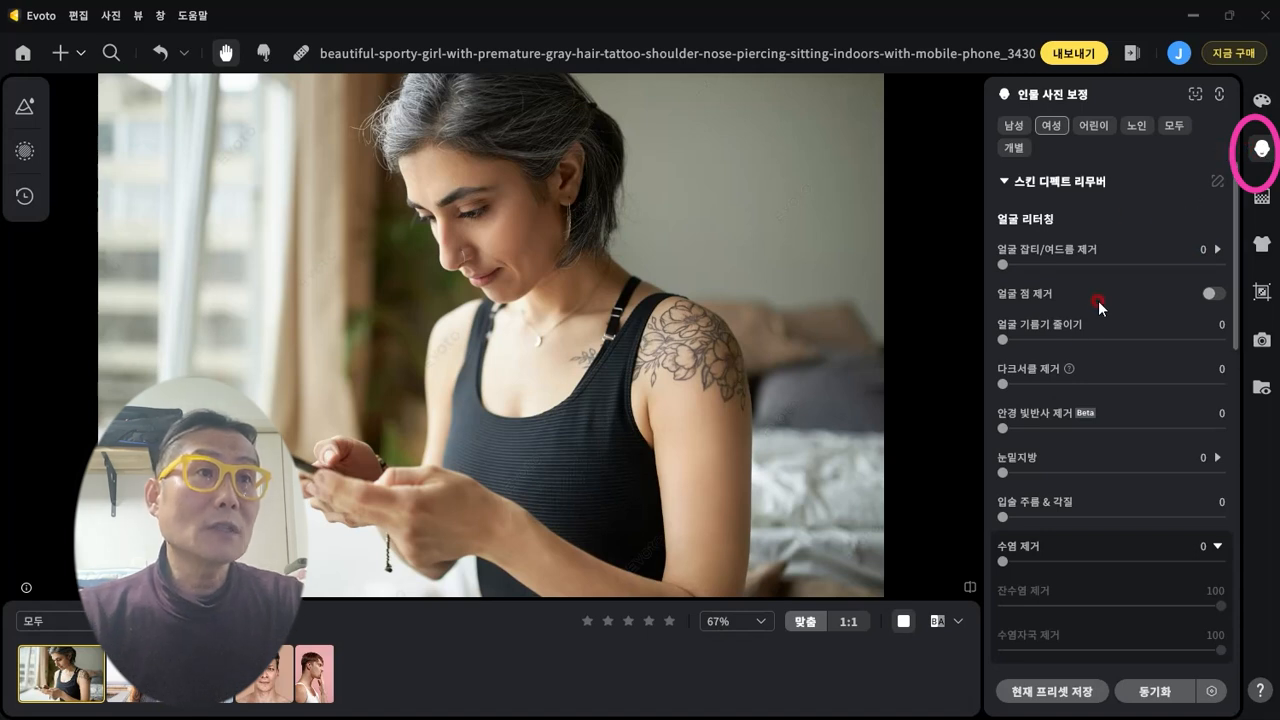
scroll(1063, 477, down, 3)
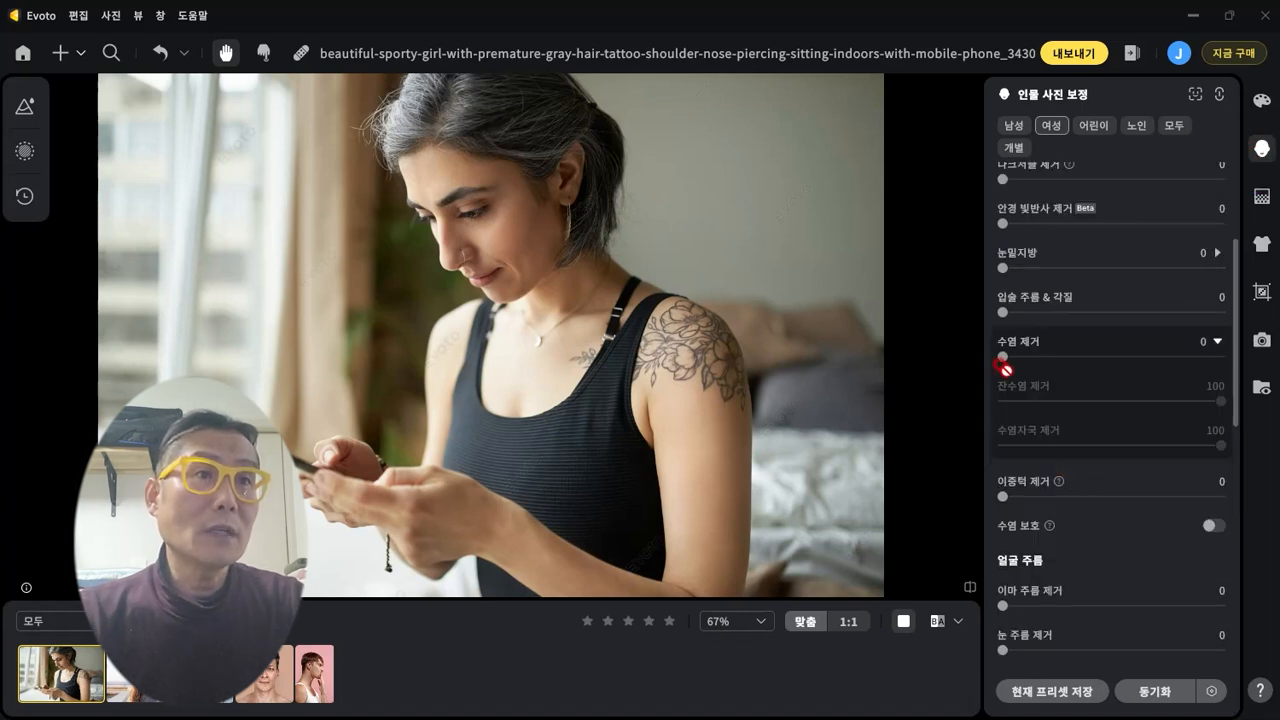
scroll(1050, 505, down, 5)
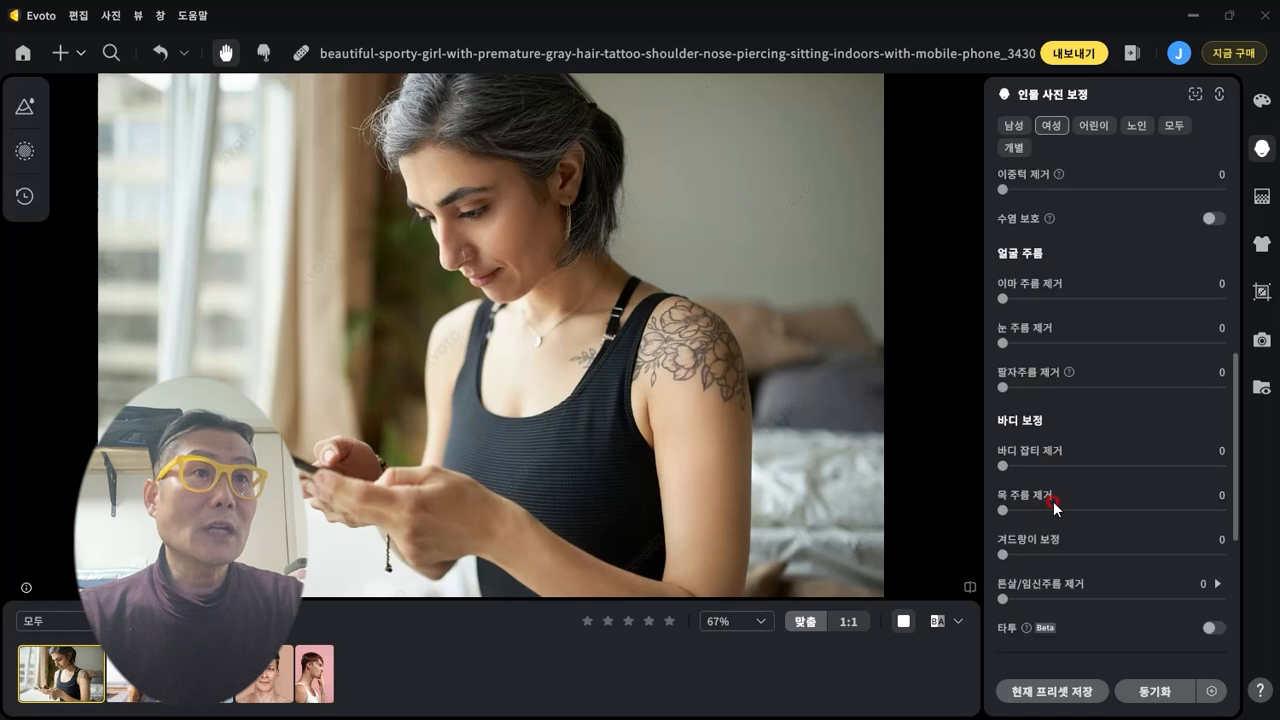
scroll(1012, 475, down, 3)
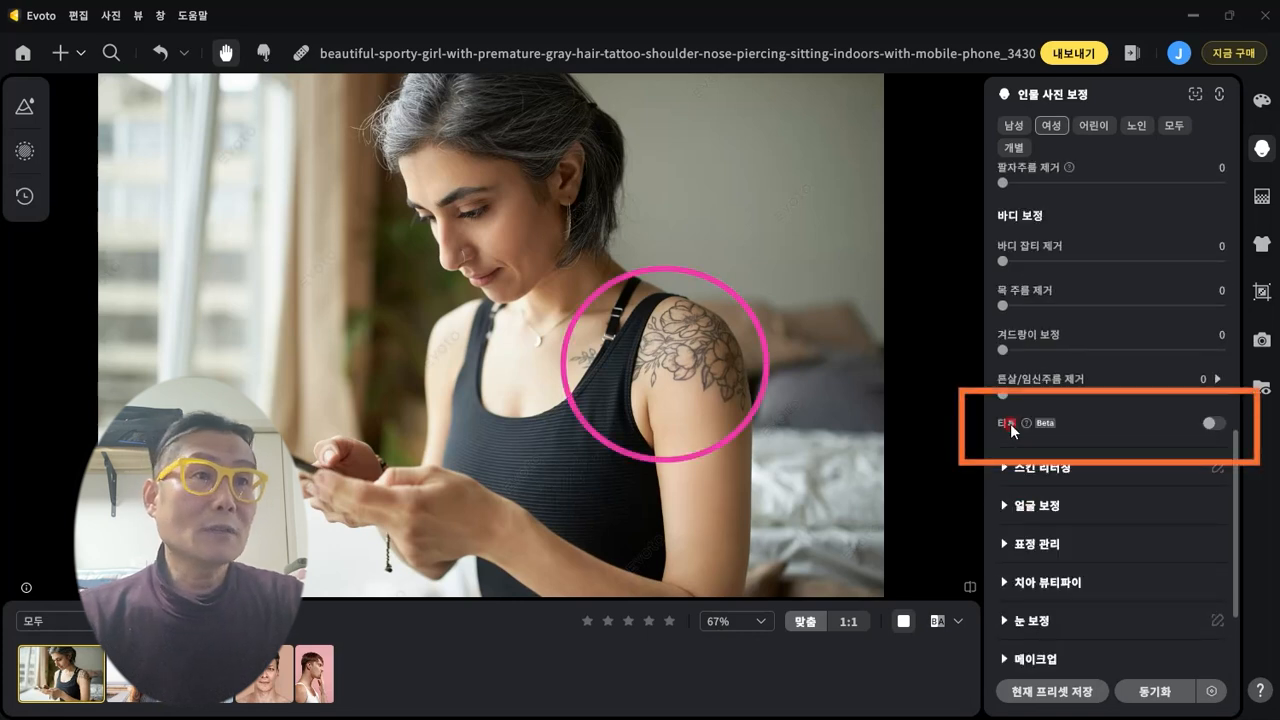
click(1210, 425)
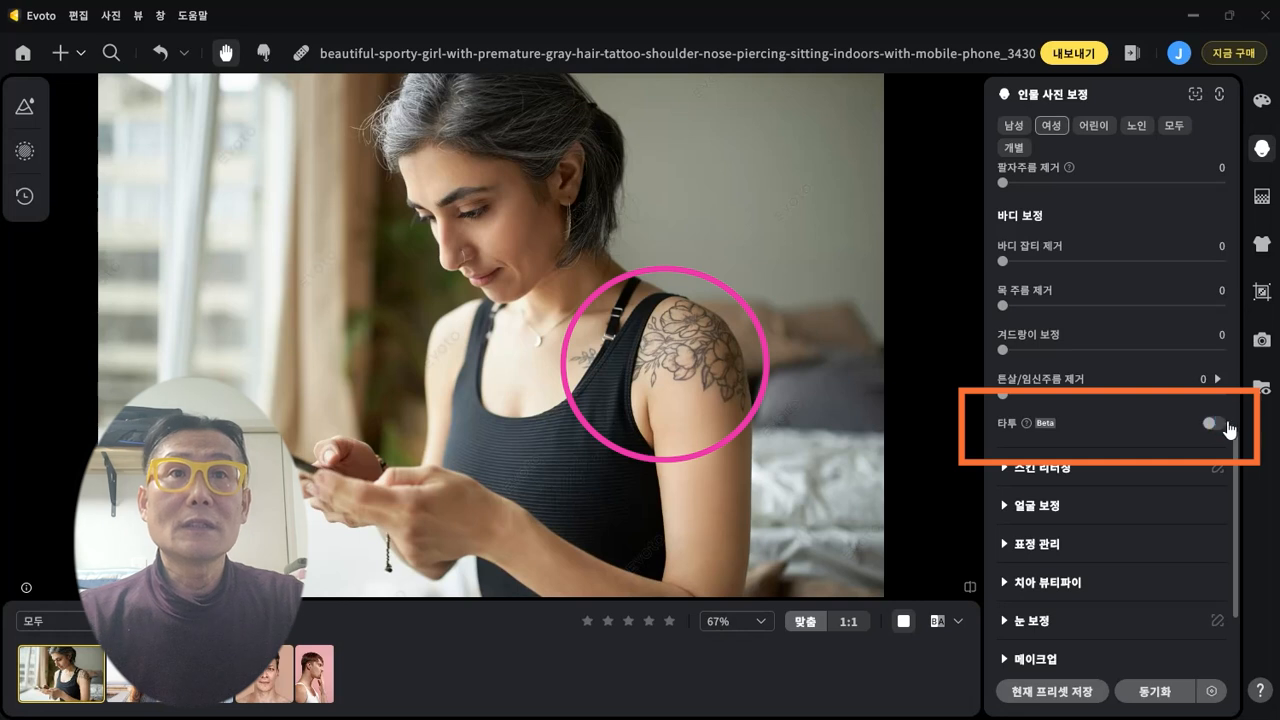
click(1224, 428)
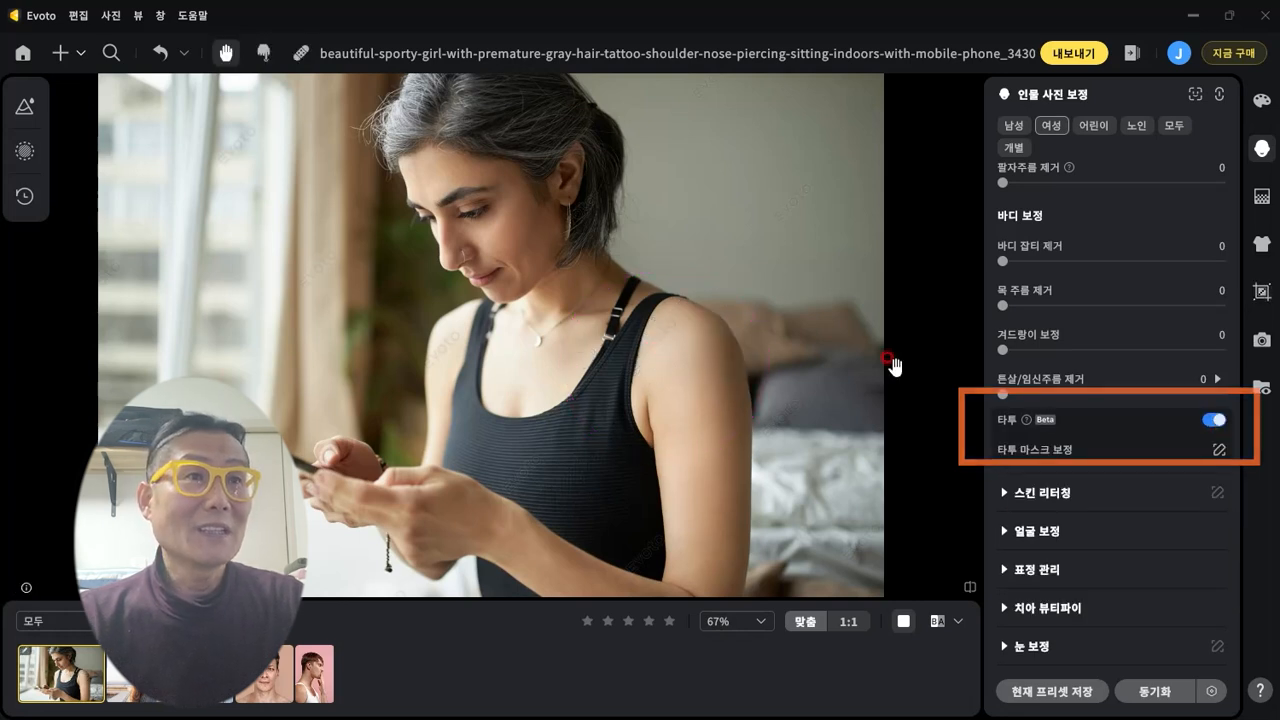
Step: Switch the woman's tattoo removal (타투) off and on again to compare her shoulder with the original
click(1212, 421)
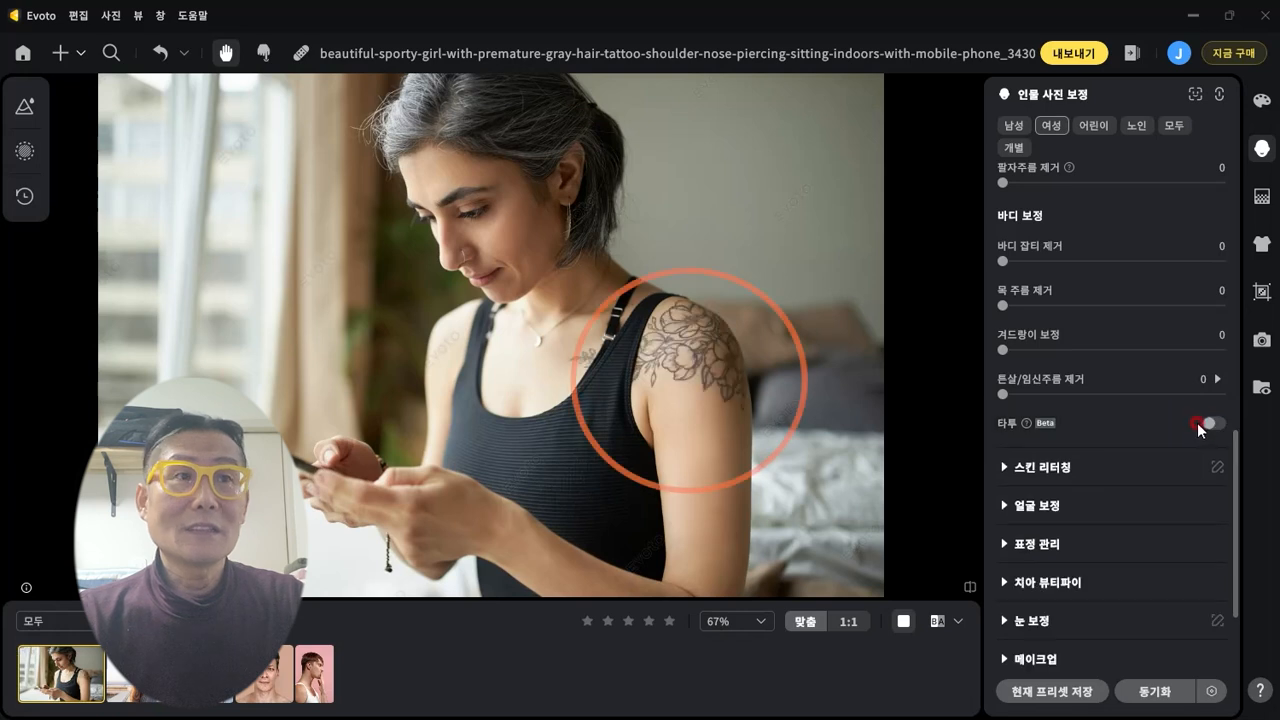
click(663, 382)
click(1202, 437)
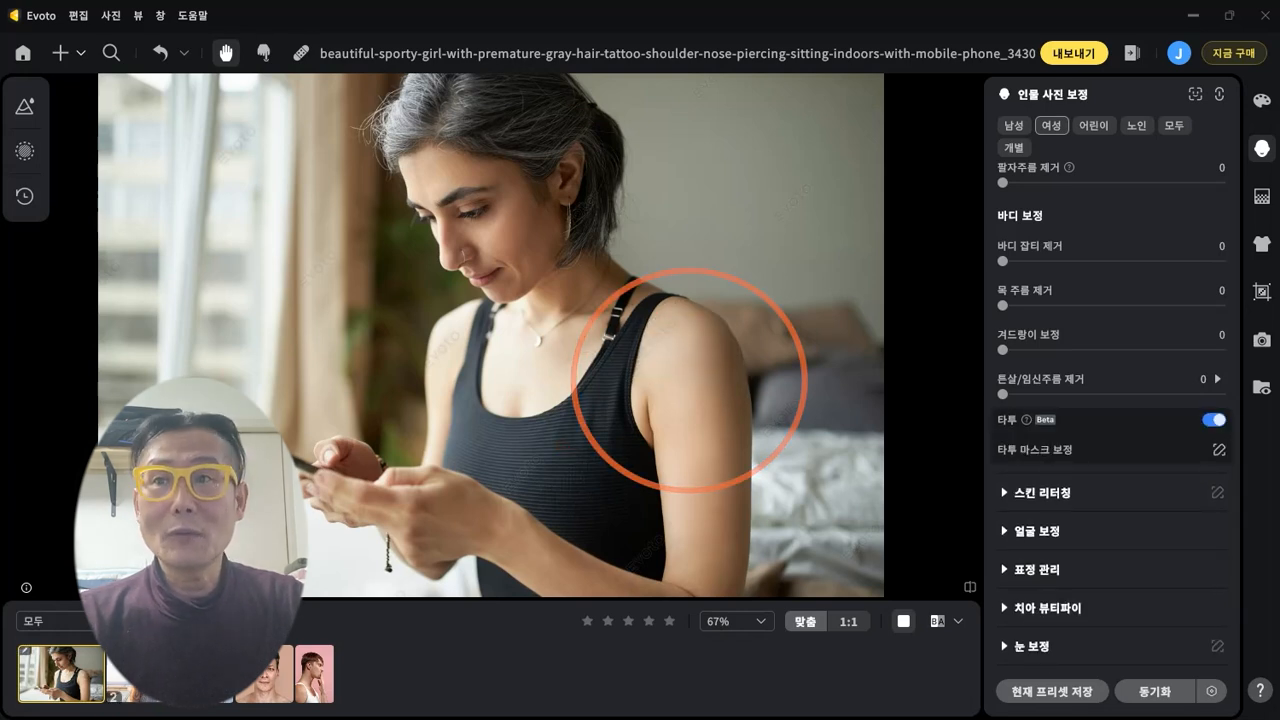
Step: Open the athlete photo portrait-african-american-athlete-having-break_23-2149063633.jpg and toggle tattoo removal (타투) to compare his arm with and without the tattoo
click(150, 672)
click(376, 500)
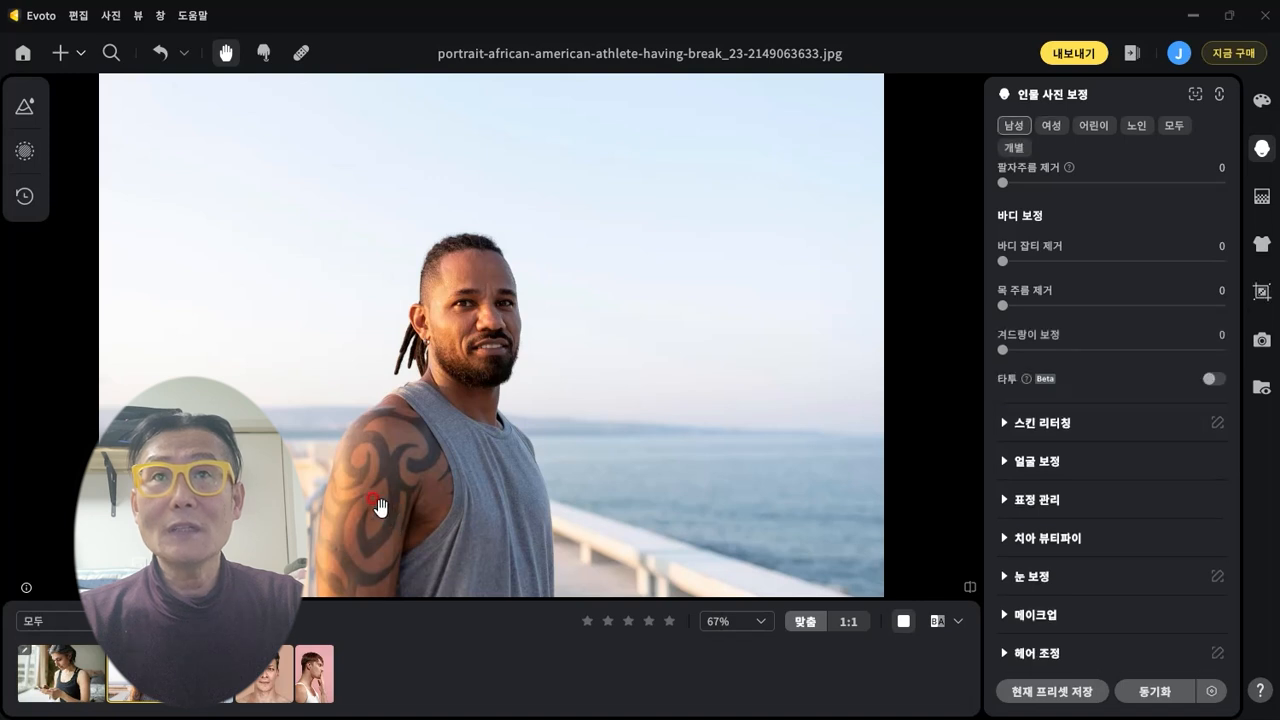
scroll(376, 500, up, 6)
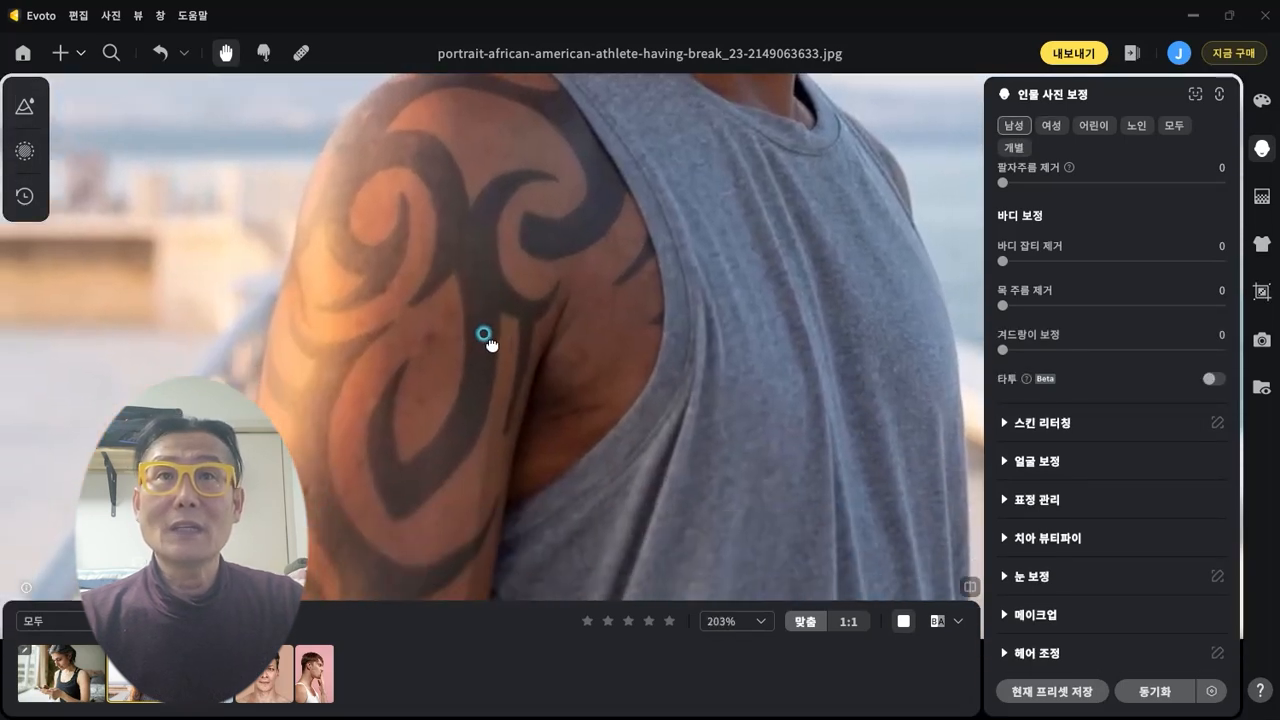
click(1237, 382)
click(1212, 379)
click(788, 304)
drag(527, 269, 623, 300)
click(1209, 335)
click(1215, 382)
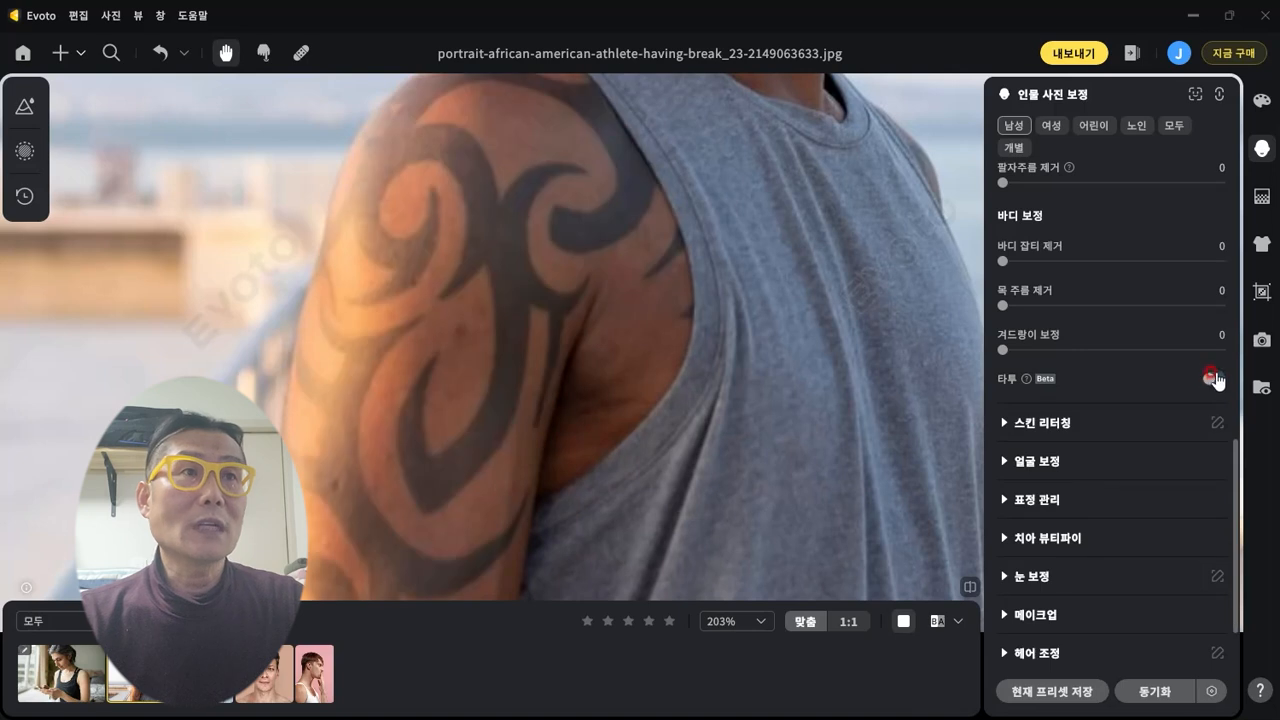
click(472, 324)
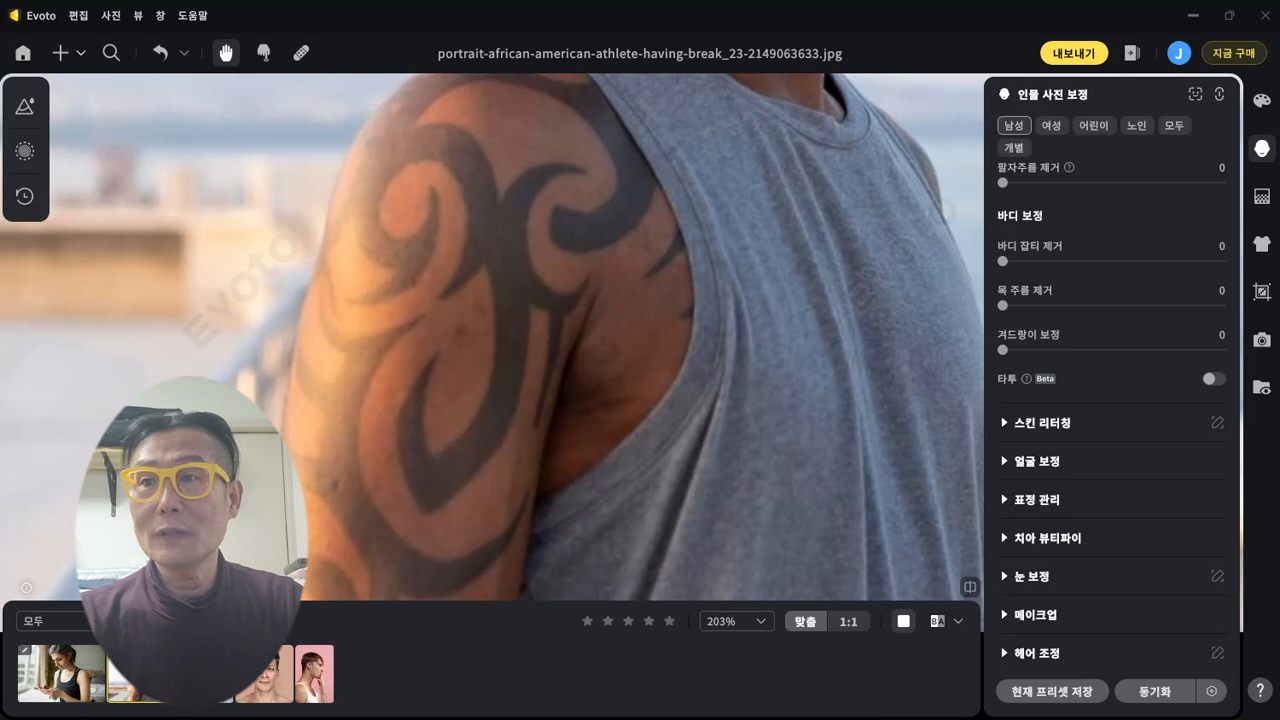
Step: Open medium-shot-smiley-woman-posing_23-2149439869.jpg and remove the butterfly tattoo from her upper arm with 타투
key(Right)
scroll(690, 441, down, 6)
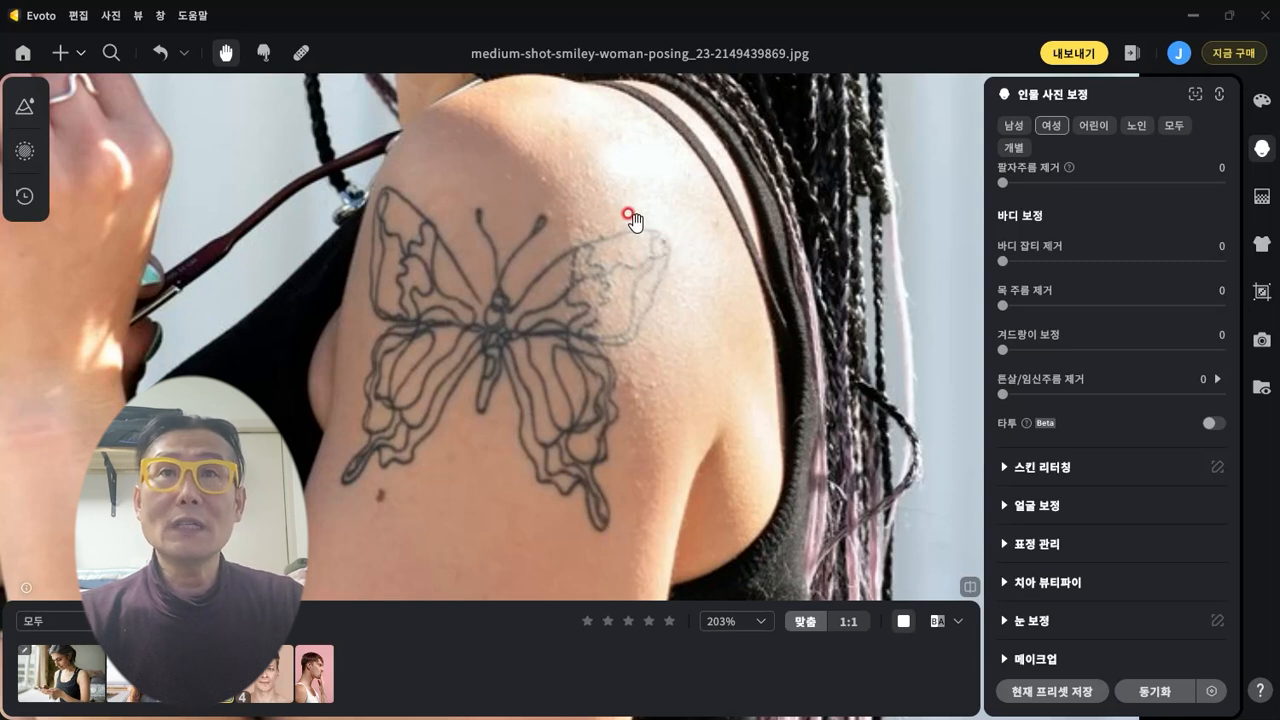
click(1208, 424)
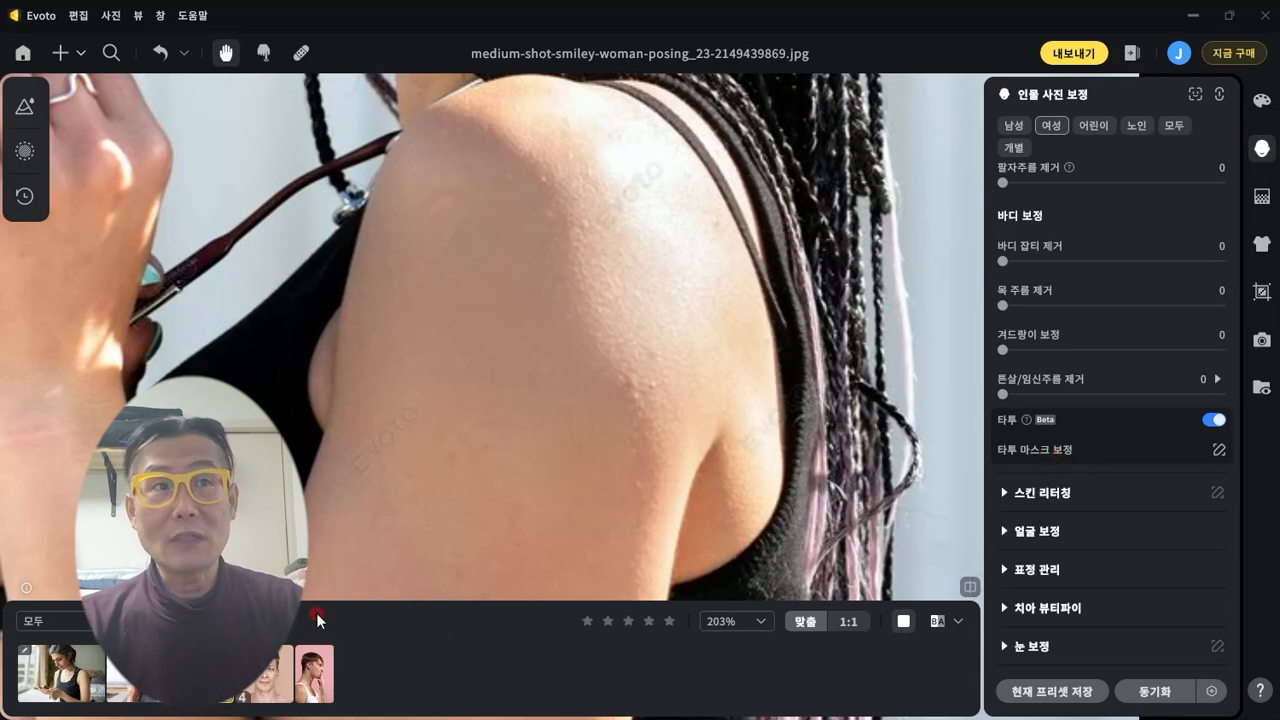
Step: Open portrait-austrian-man_53876-145580.jpg, view the lower face, and bring up the beard removal settings (수염 제거)
click(274, 686)
drag(628, 463, 617, 223)
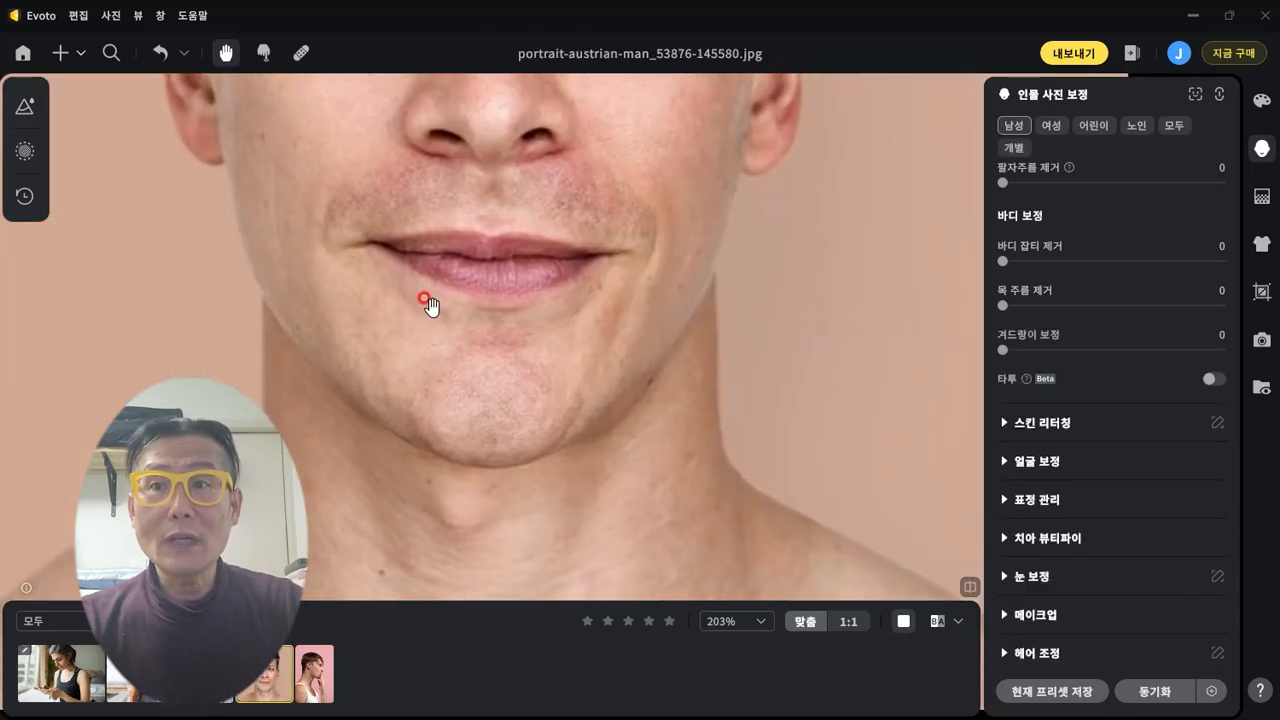
scroll(1119, 374, up, 5)
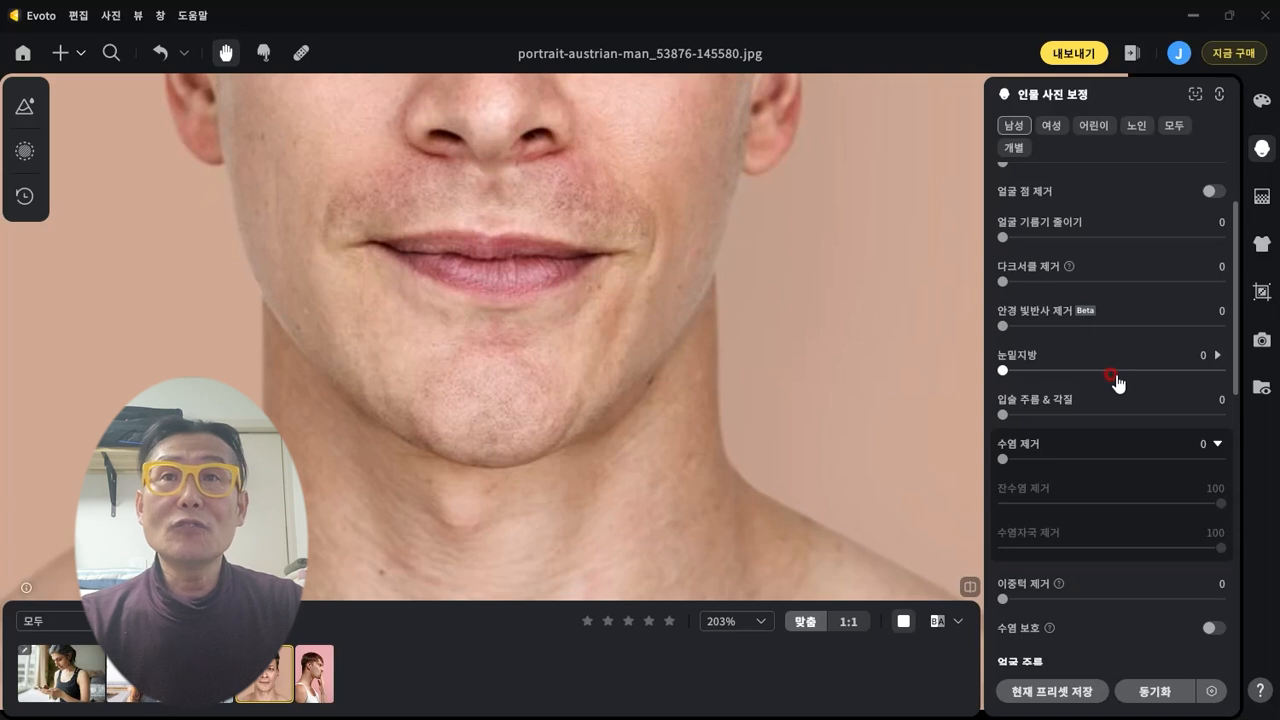
scroll(1061, 378, up, 1)
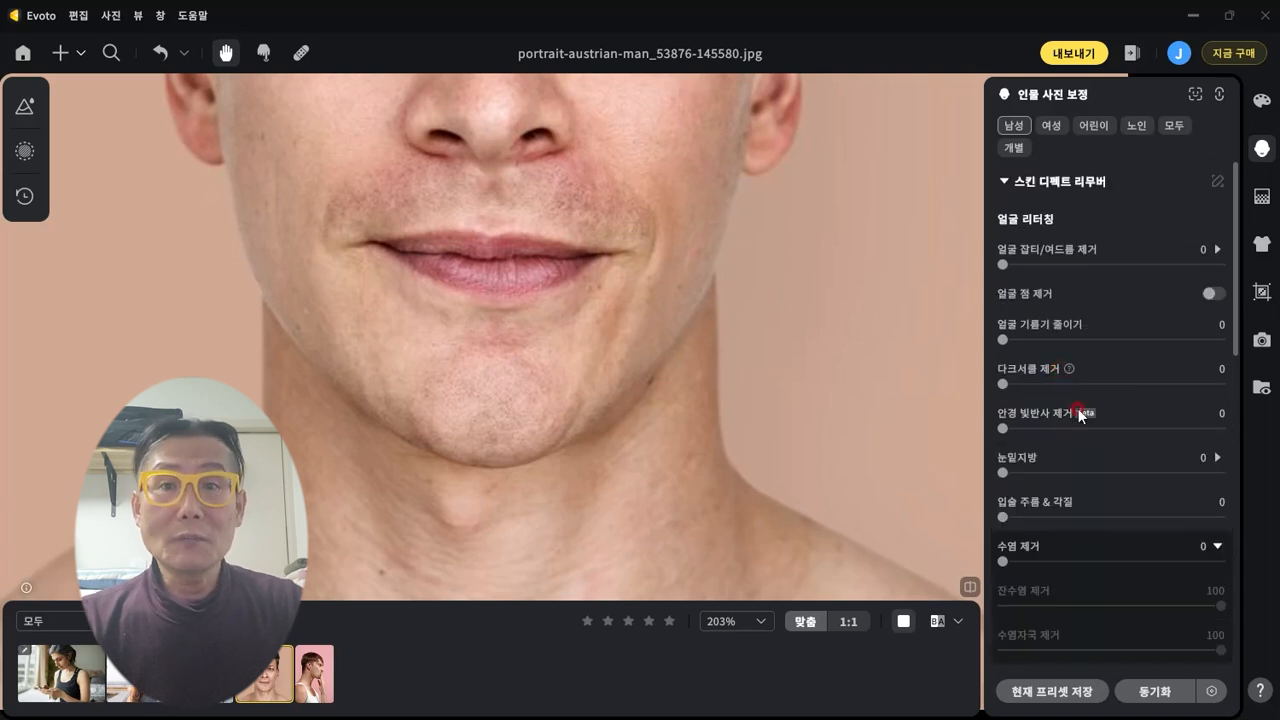
scroll(1109, 465, down, 4)
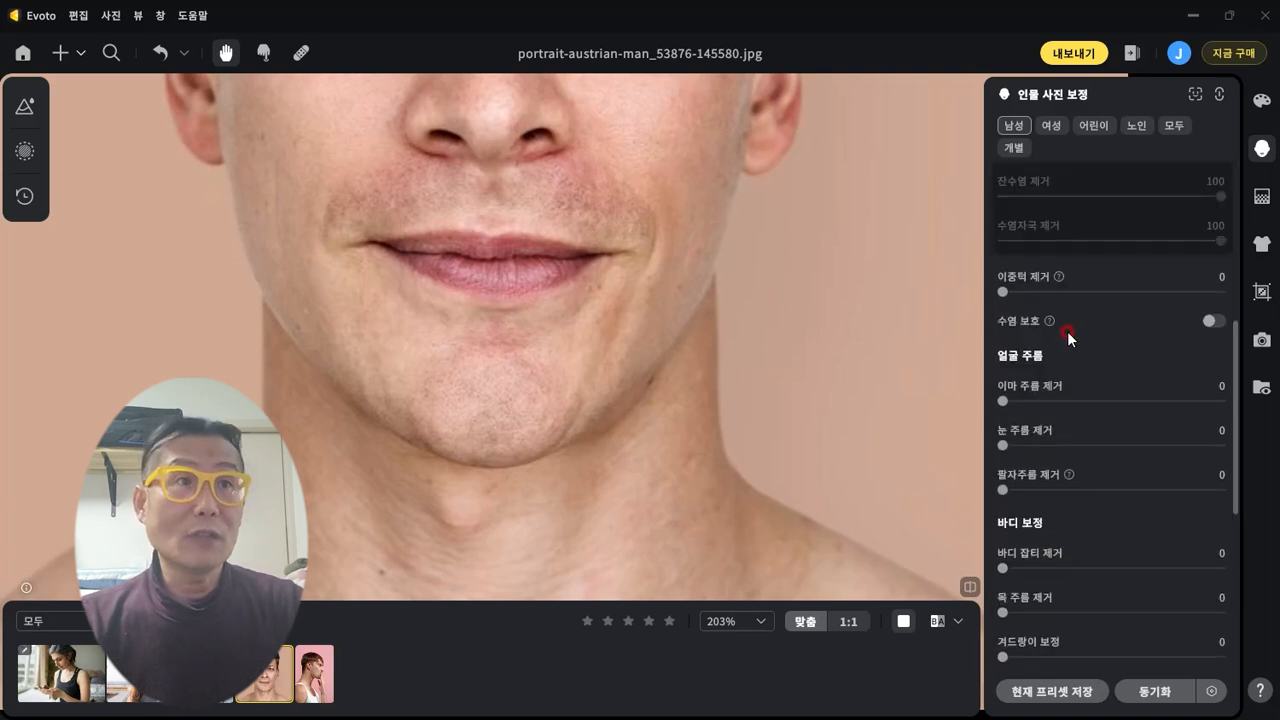
scroll(1067, 331, up, 1)
Step: Try beard removal (수염 제거) at 30 and 95 on the man's lower face, and set it to 39
drag(1003, 254, 1066, 255)
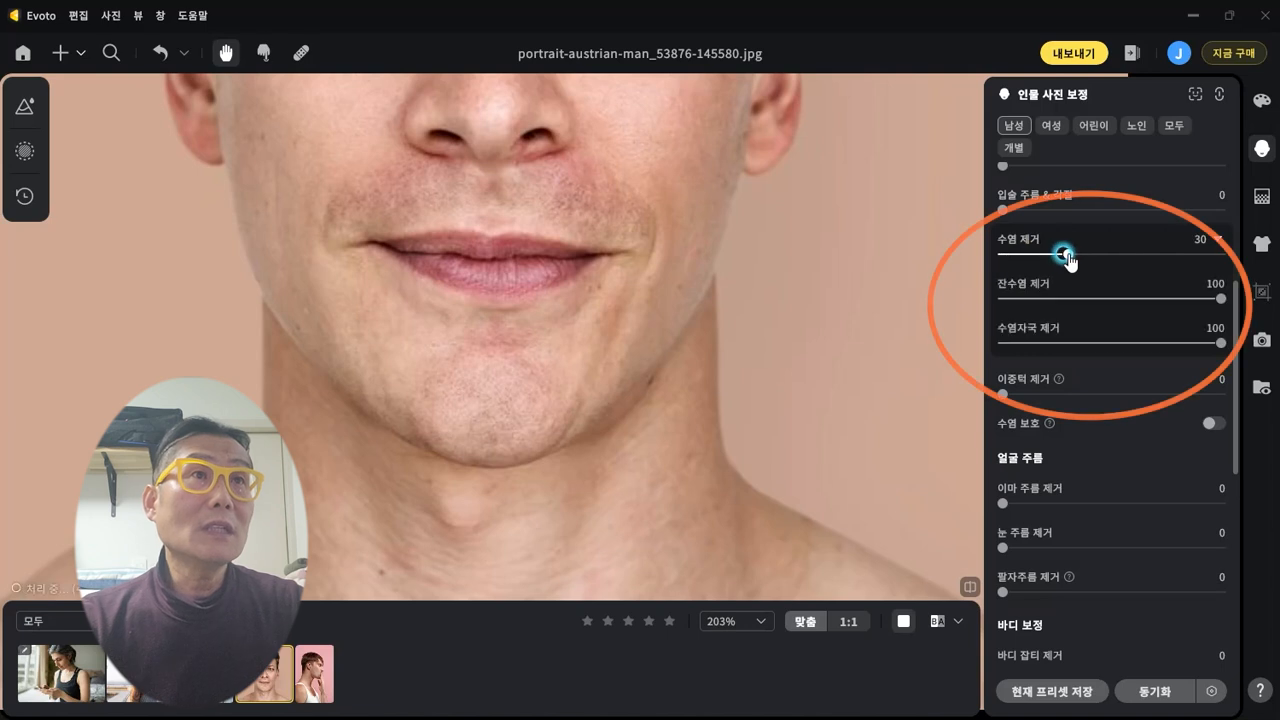
click(1208, 254)
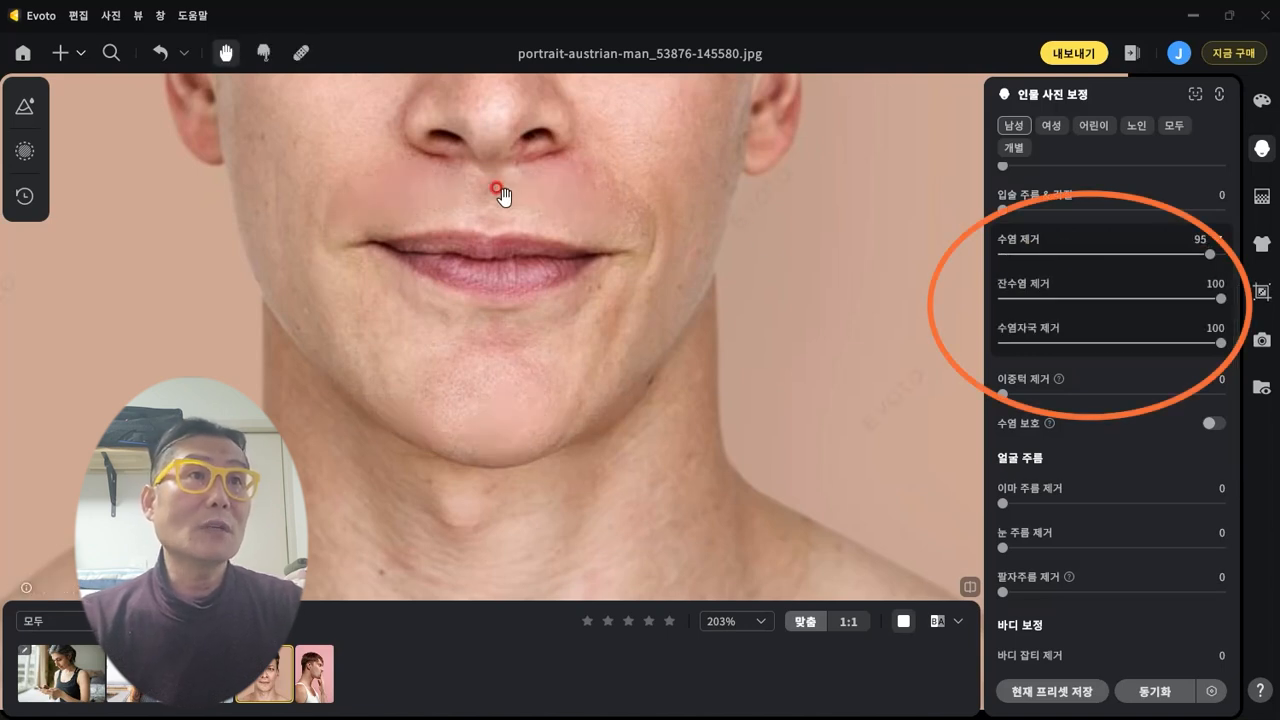
drag(1208, 254, 1088, 255)
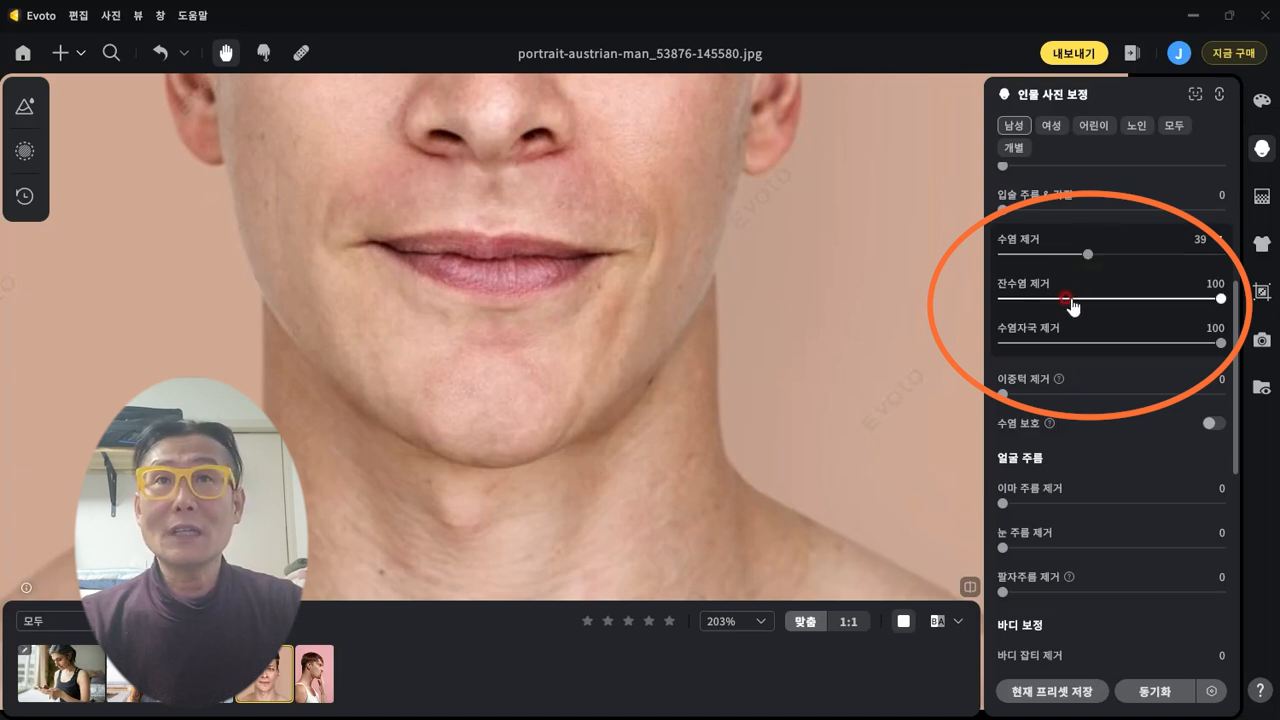
Step: Set fine beard removal (잔수염 제거) to 88, beard mark removal (수염자국 제거) to 95, and beard removal (수염 제거) to 67
click(1127, 299)
drag(1135, 307, 1196, 348)
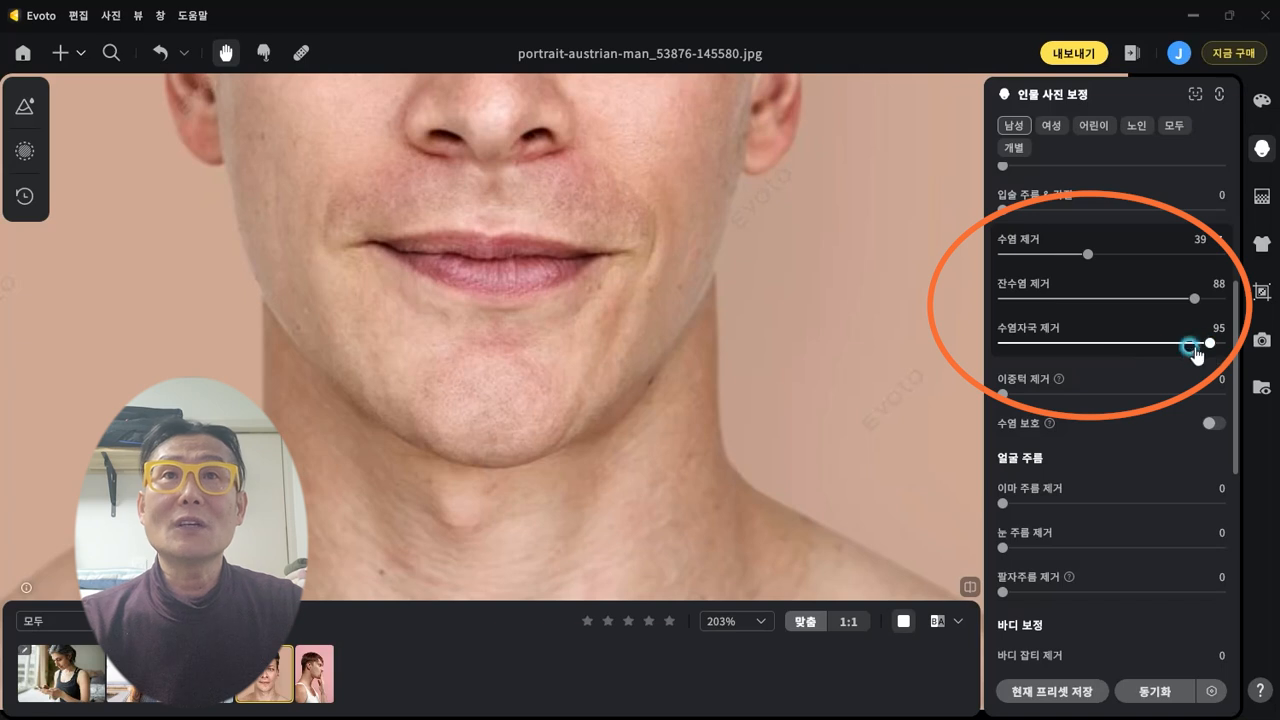
drag(1088, 254, 1149, 254)
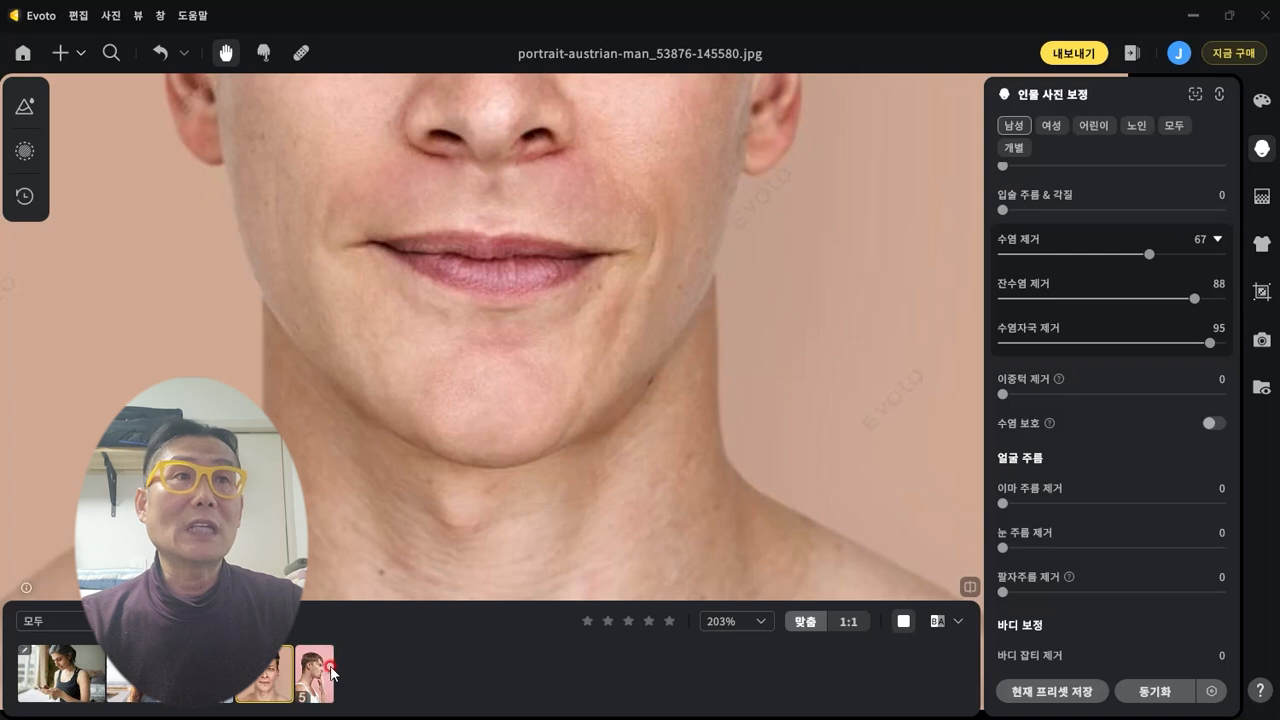
Step: Open young-serious-thoughtful-man-doubt-concept_155003-4791.jpg and raise beard removal (수염 제거) through 52, 80 and 99 to 100
click(331, 670)
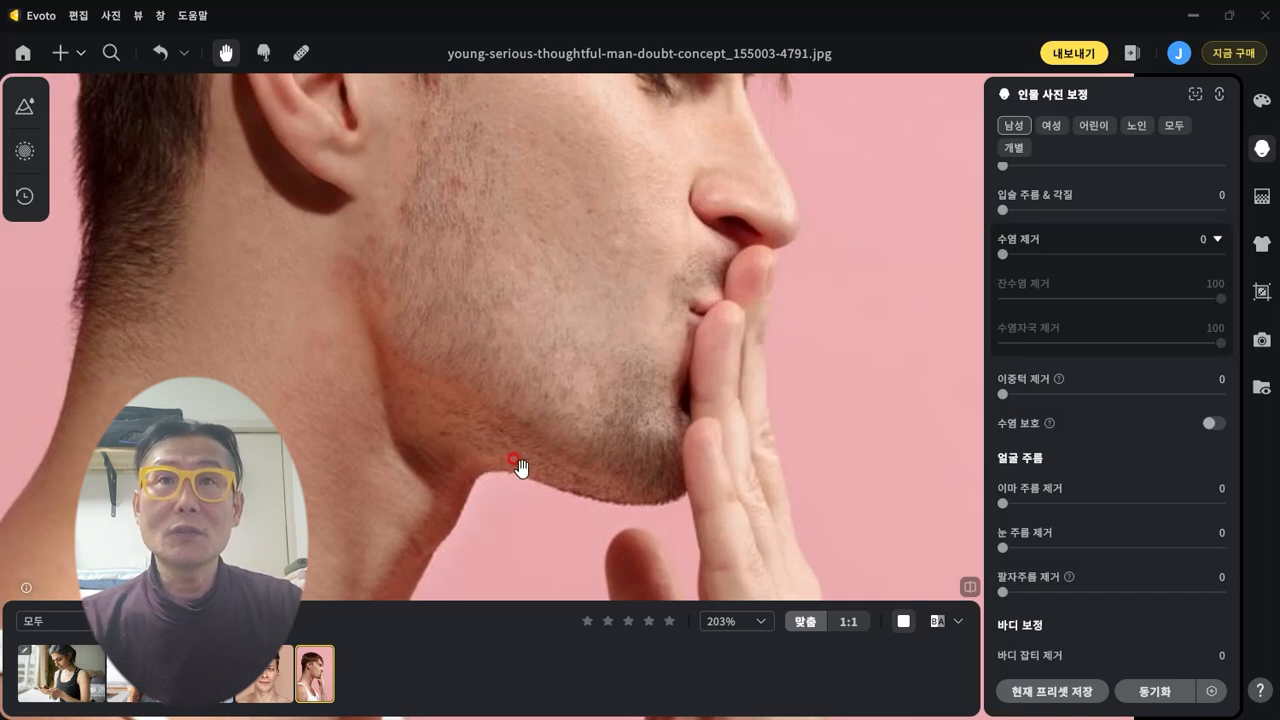
drag(1003, 254, 1116, 254)
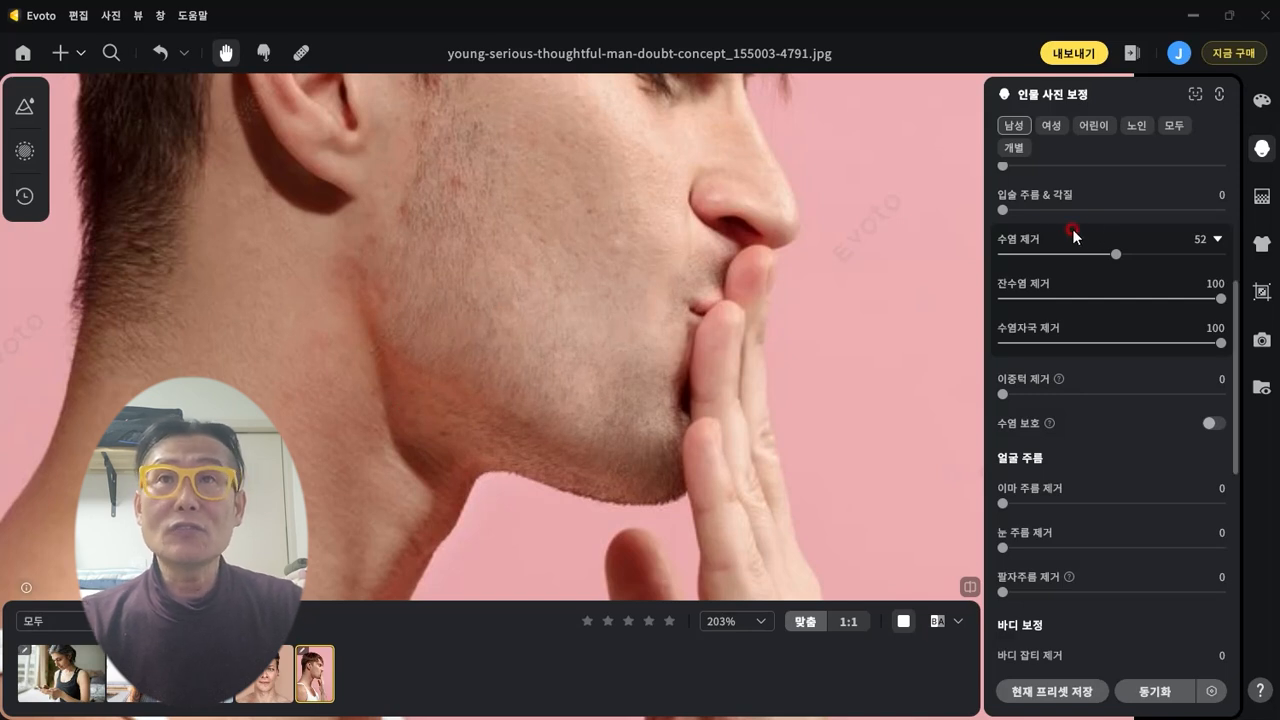
drag(1116, 254, 1172, 256)
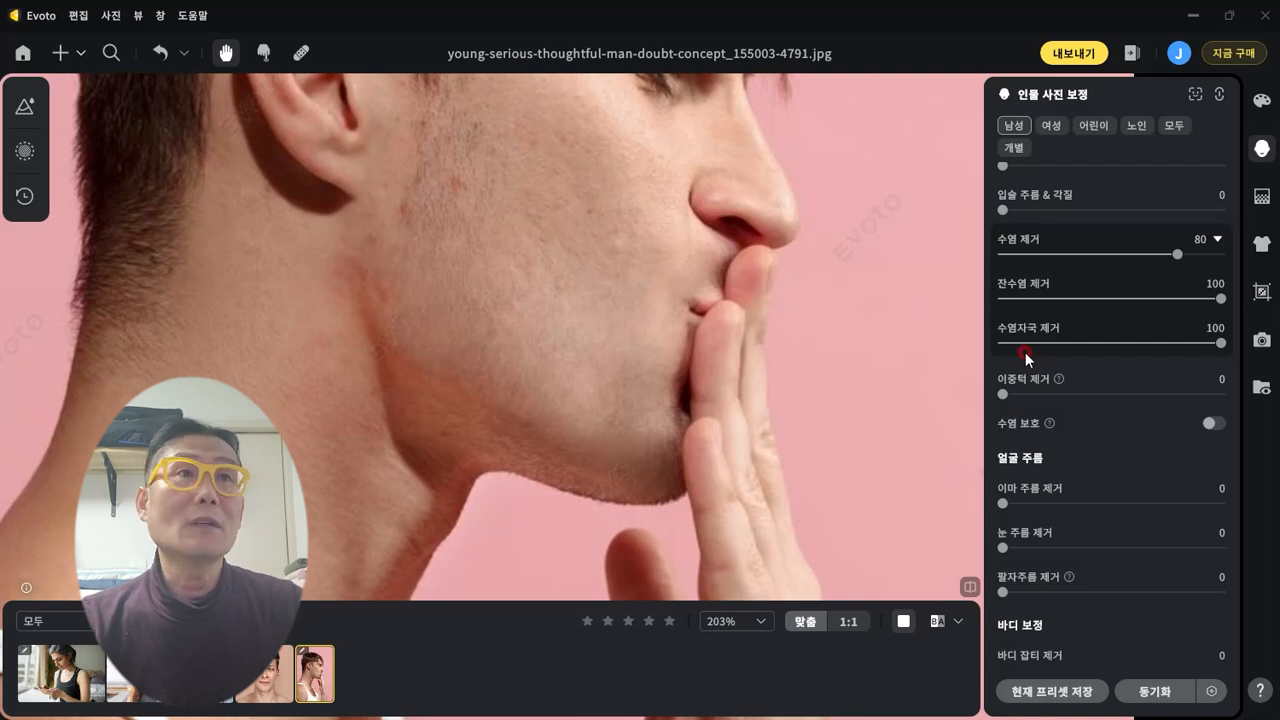
drag(1177, 254, 1219, 254)
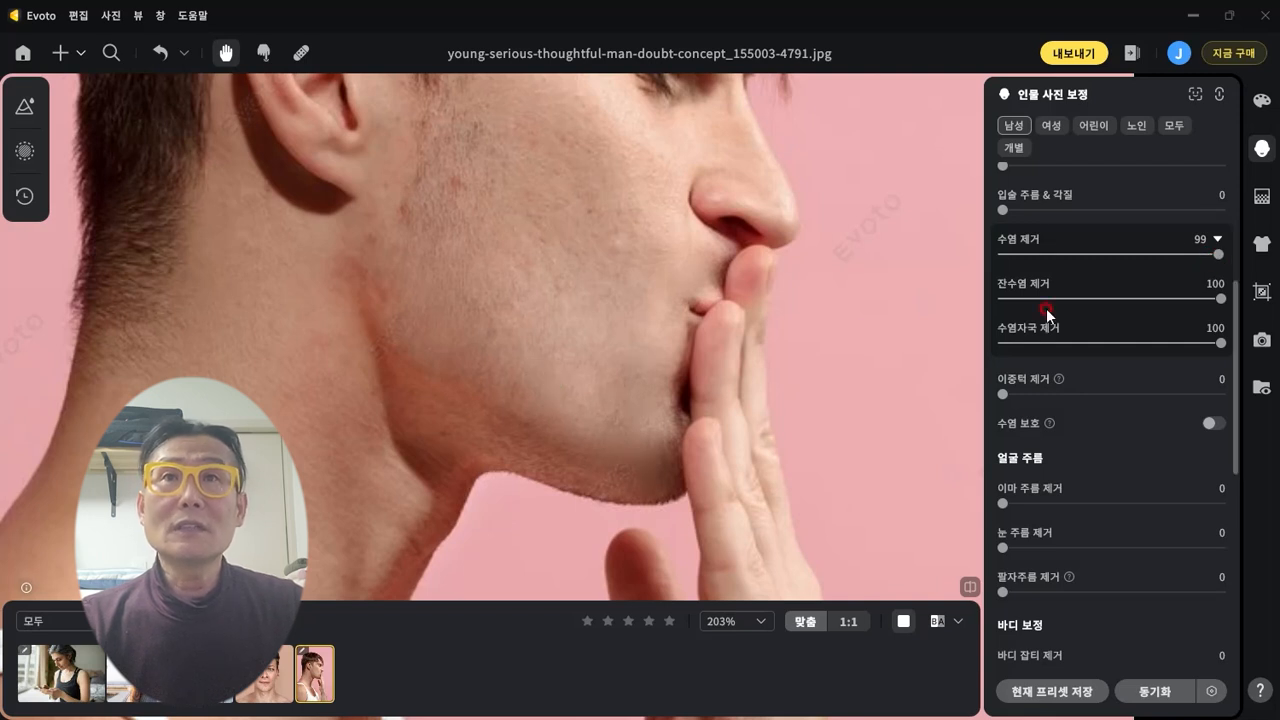
mouse_move(1218, 254)
mouse_down()
mouse_move(998, 256)
mouse_move(1222, 254)
mouse_up()
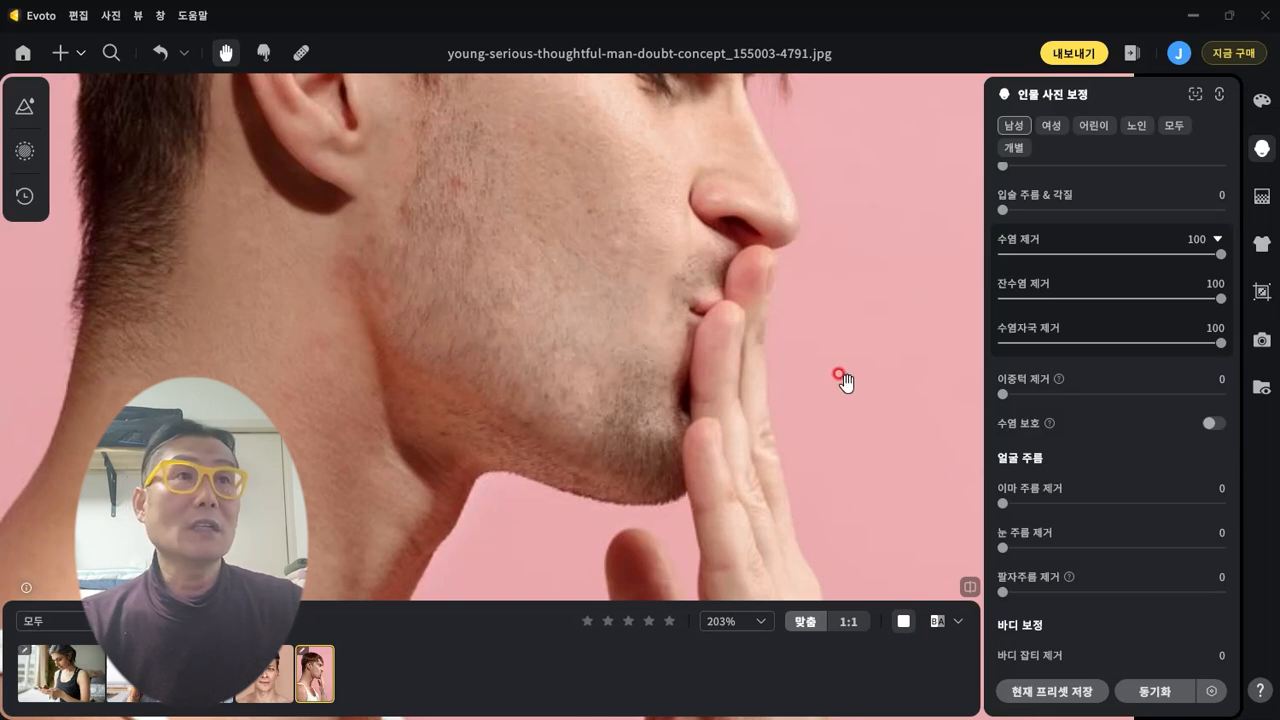
Step: Return to portrait-austrian-man_53876-145580.jpg and examine the man's retouched mouth and chin up close
key(Left)
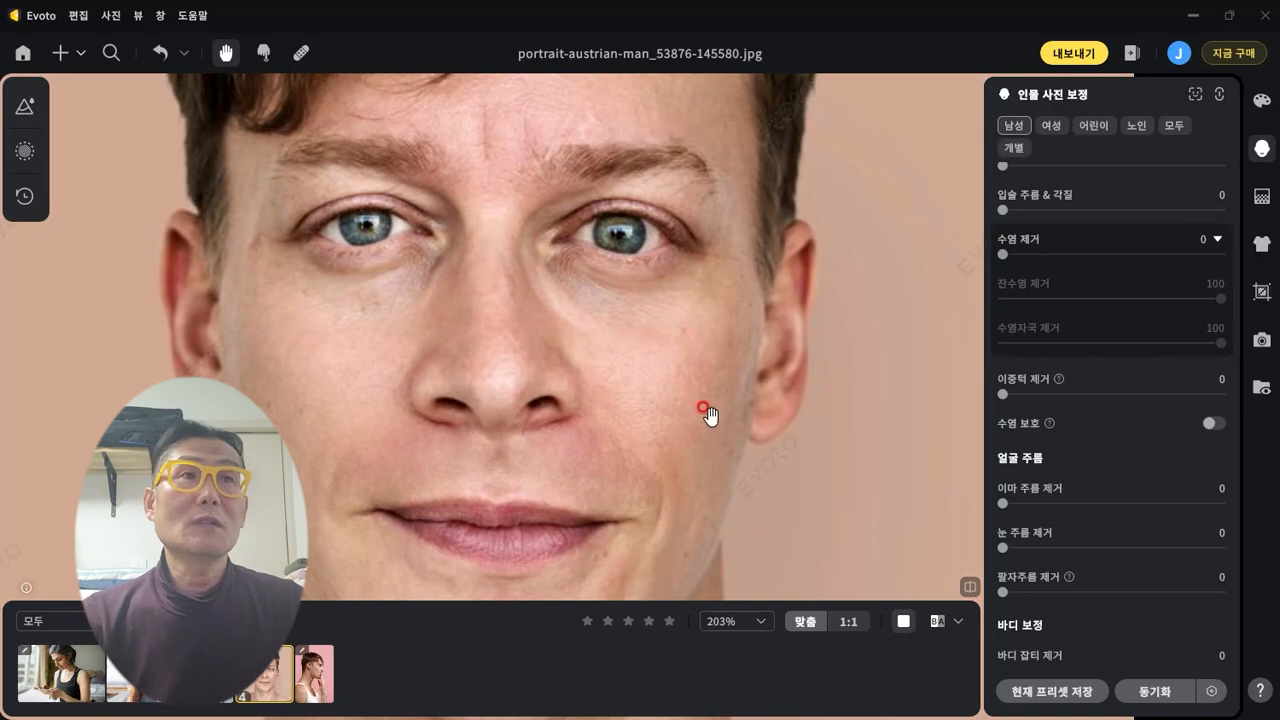
scroll(600, 448, down, 6)
scroll(586, 468, up, 5)
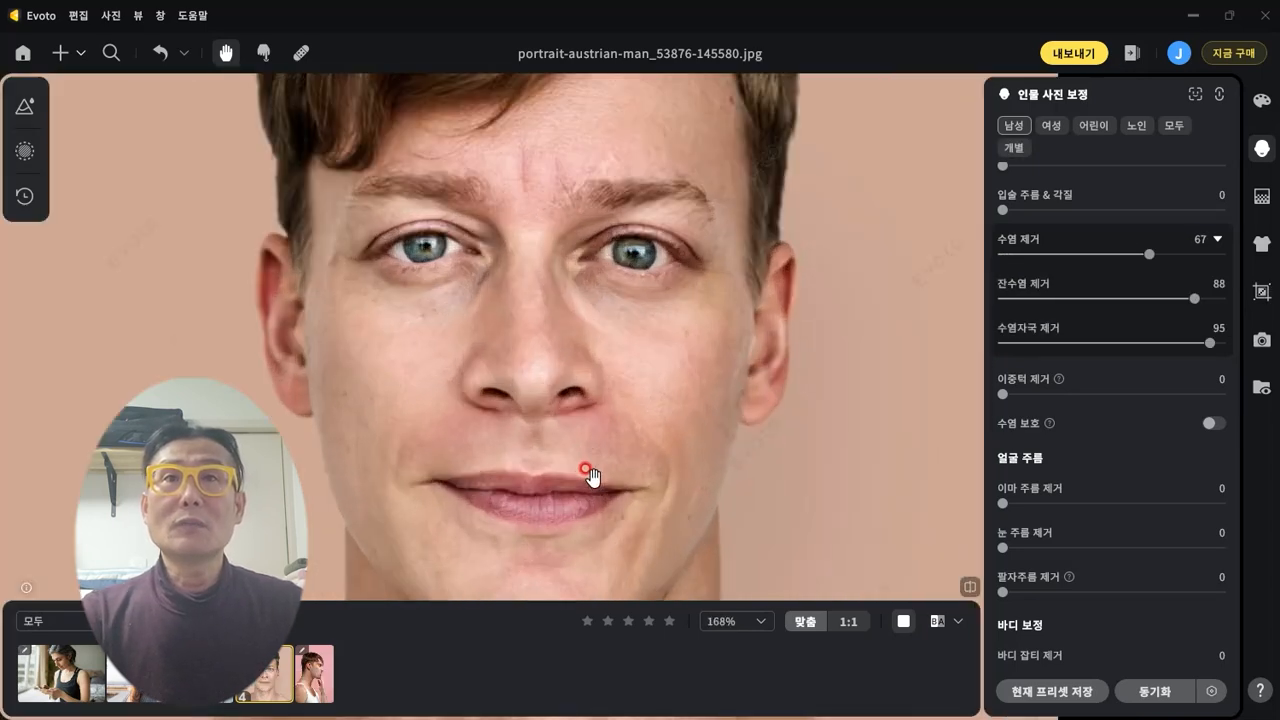
scroll(590, 475, up, 2)
drag(600, 449, 586, 229)
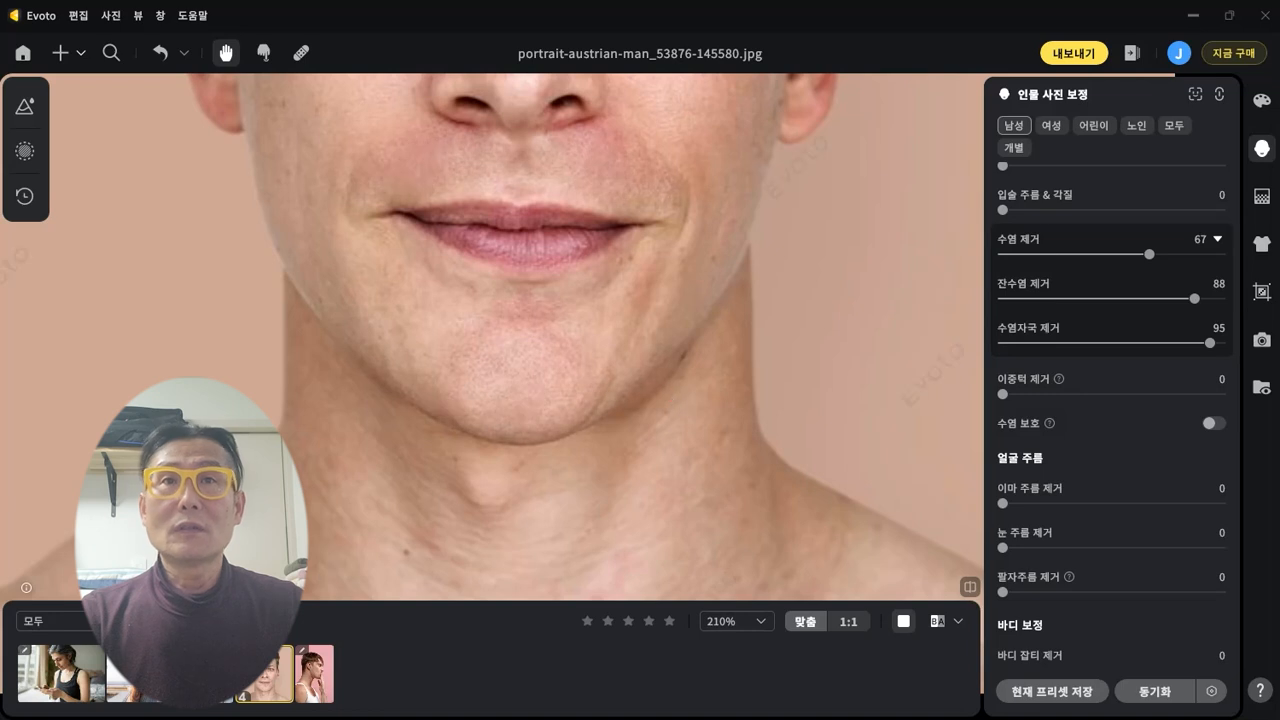
Step: Open the photo of the sporty girl with a mobile phone and compare her shoulder before and after tattoo removal
click(60, 673)
drag(617, 437, 257, 271)
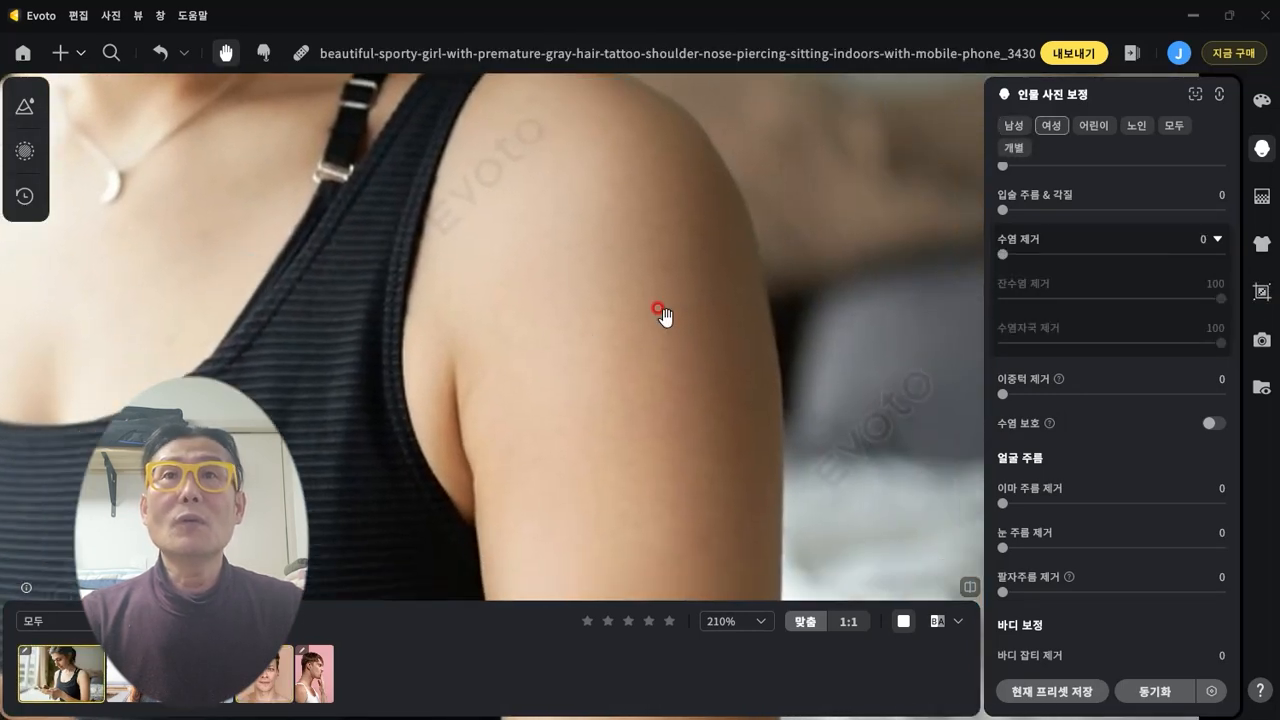
key(backslash)
key(backslash)
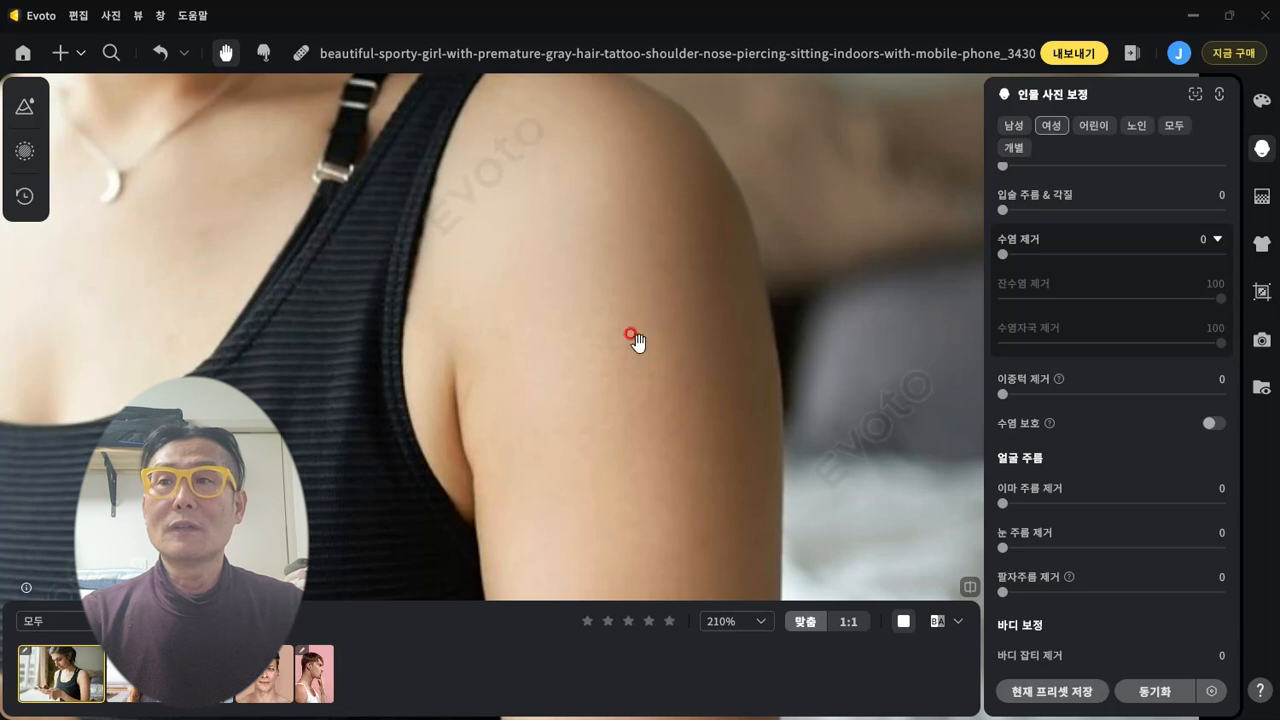
drag(643, 295, 638, 335)
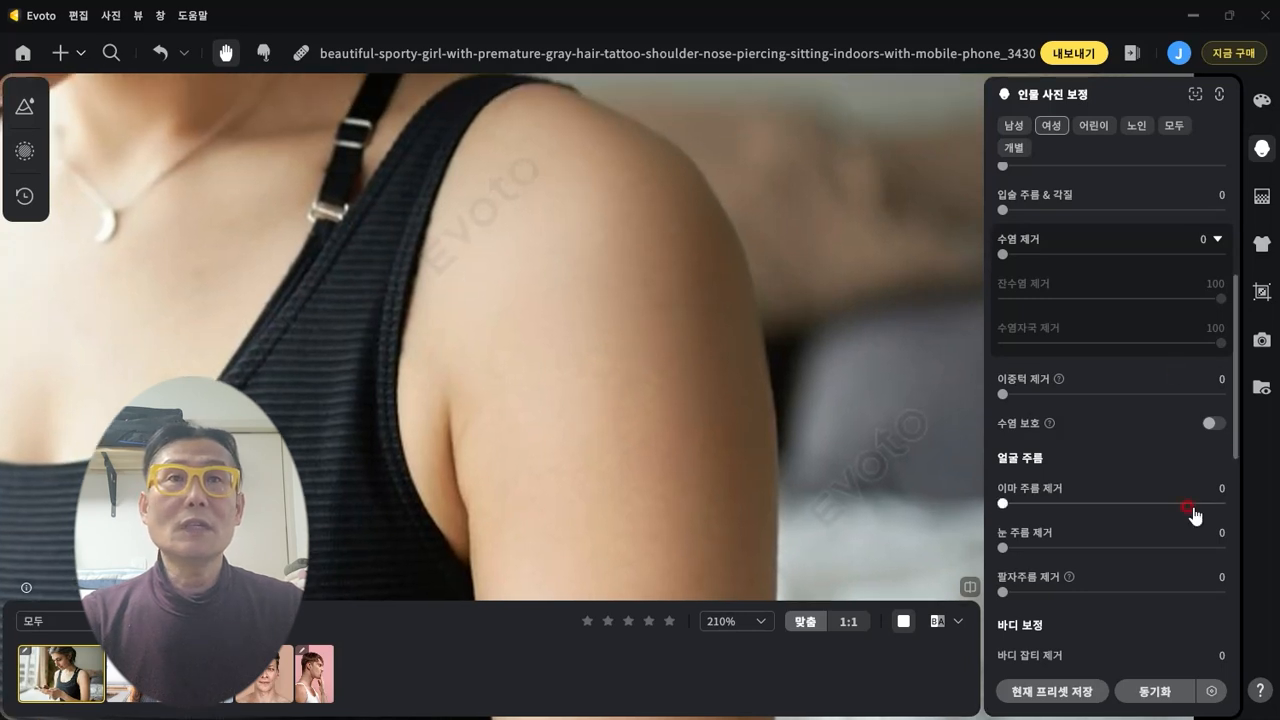